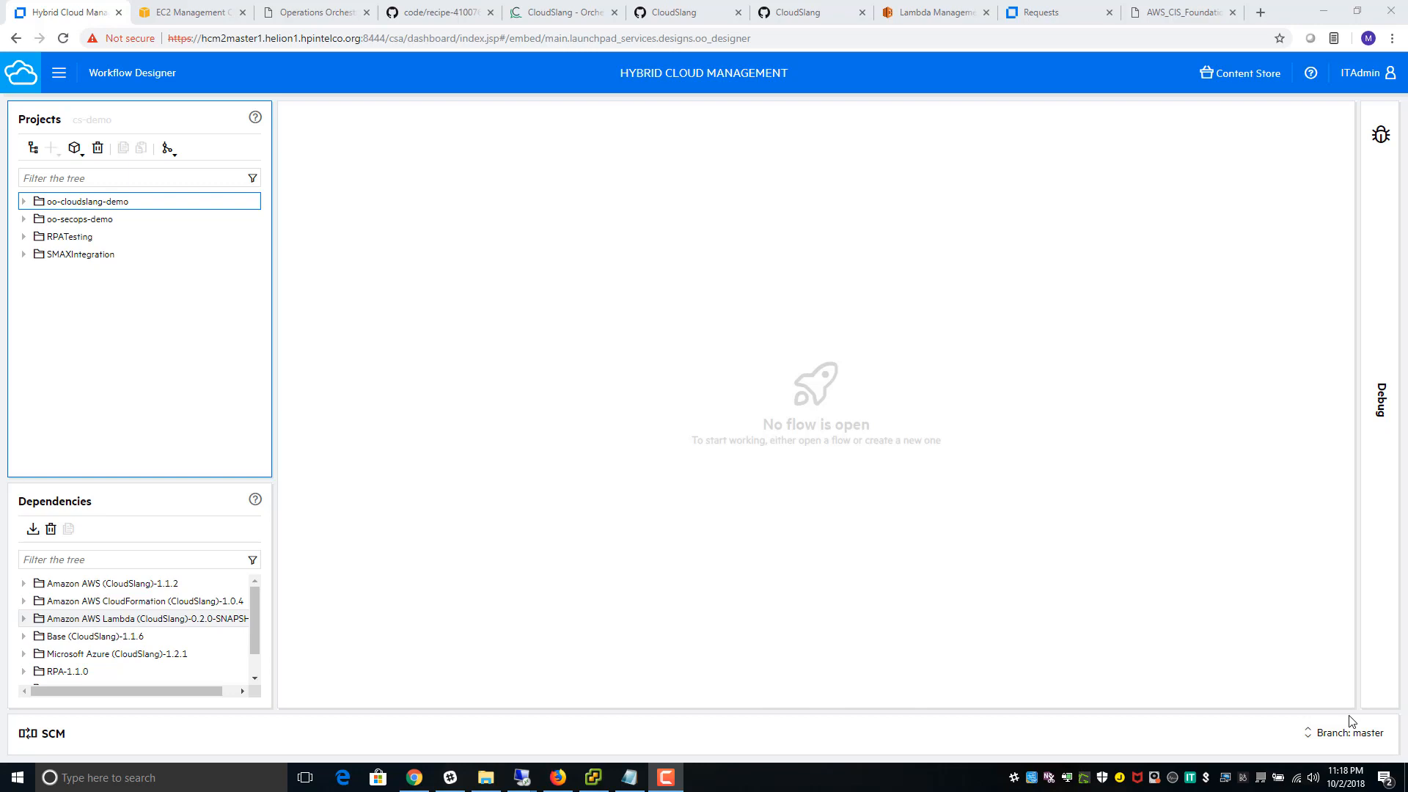
- Create a flow named ec2_deploy_app in the amazon folder under demos in the oo-cloudslang-demo project
left_click(23, 202)
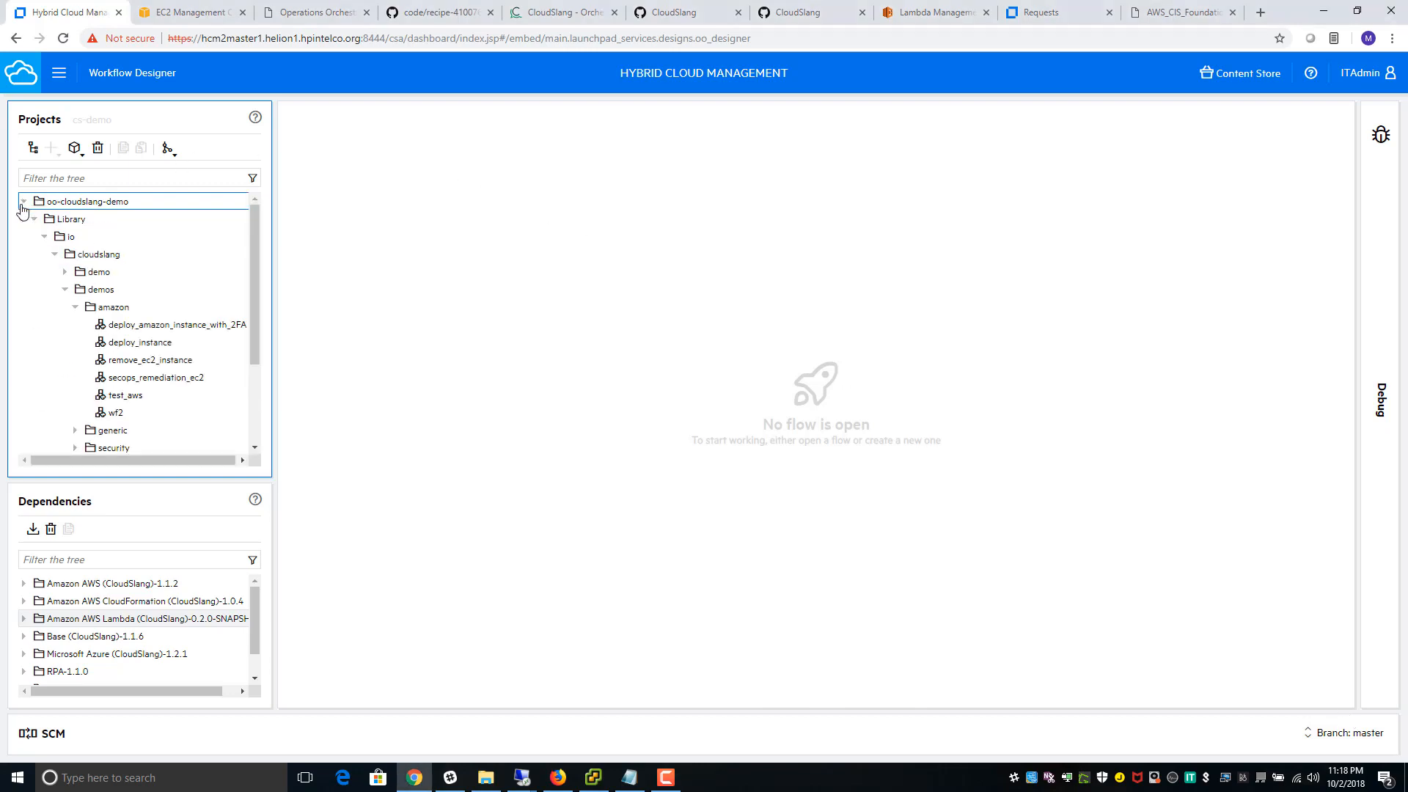
right_click(105, 312)
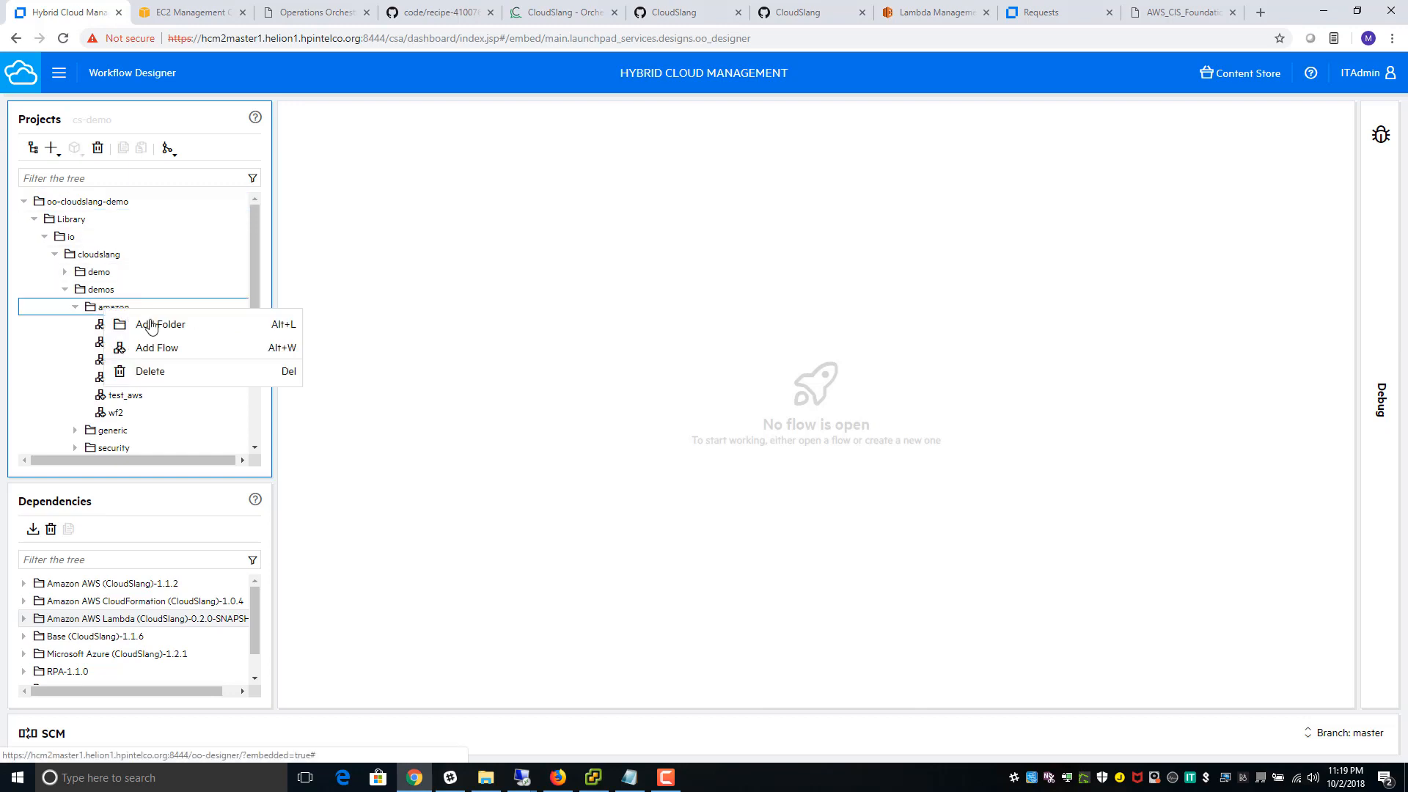
left_click(183, 355)
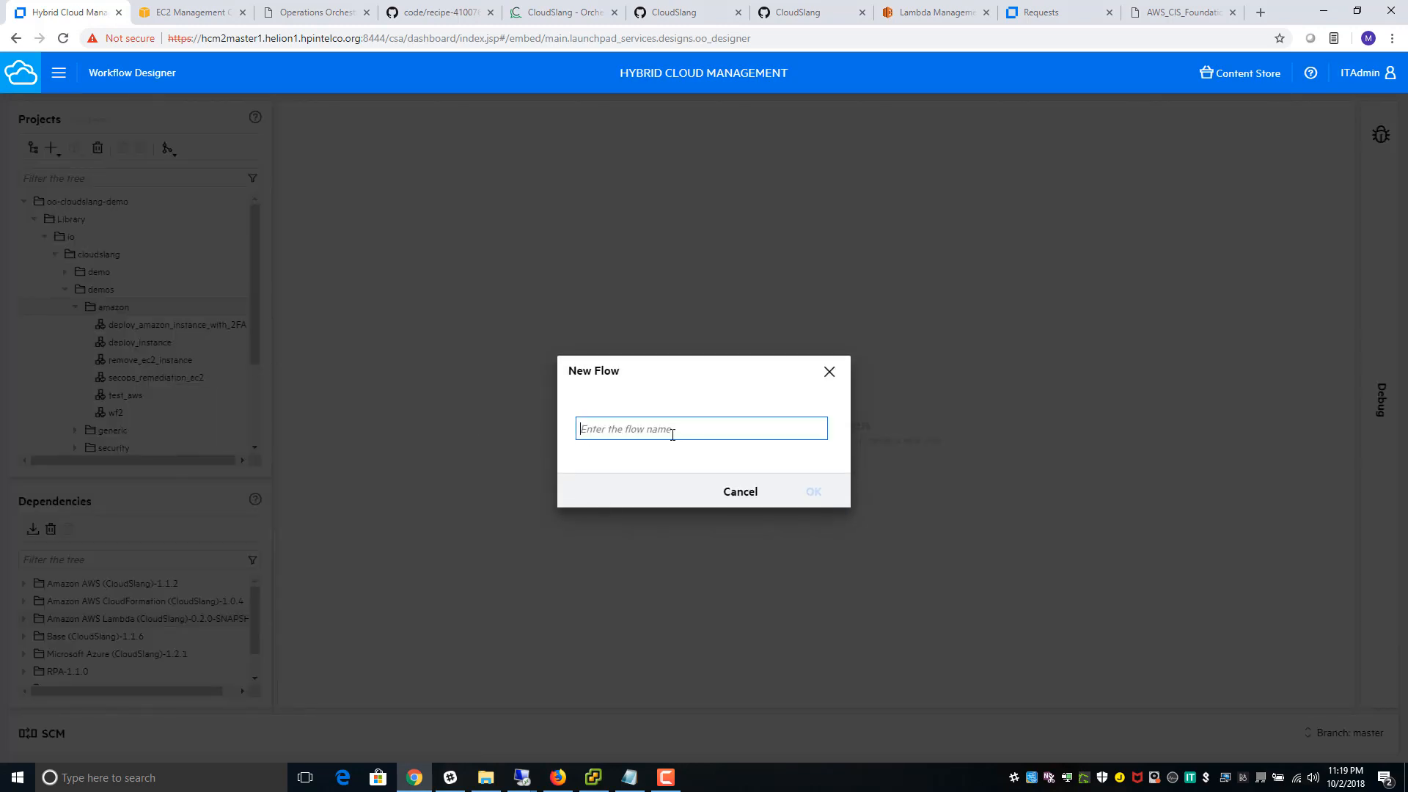
type("ec2_deploy_app")
left_click(810, 493)
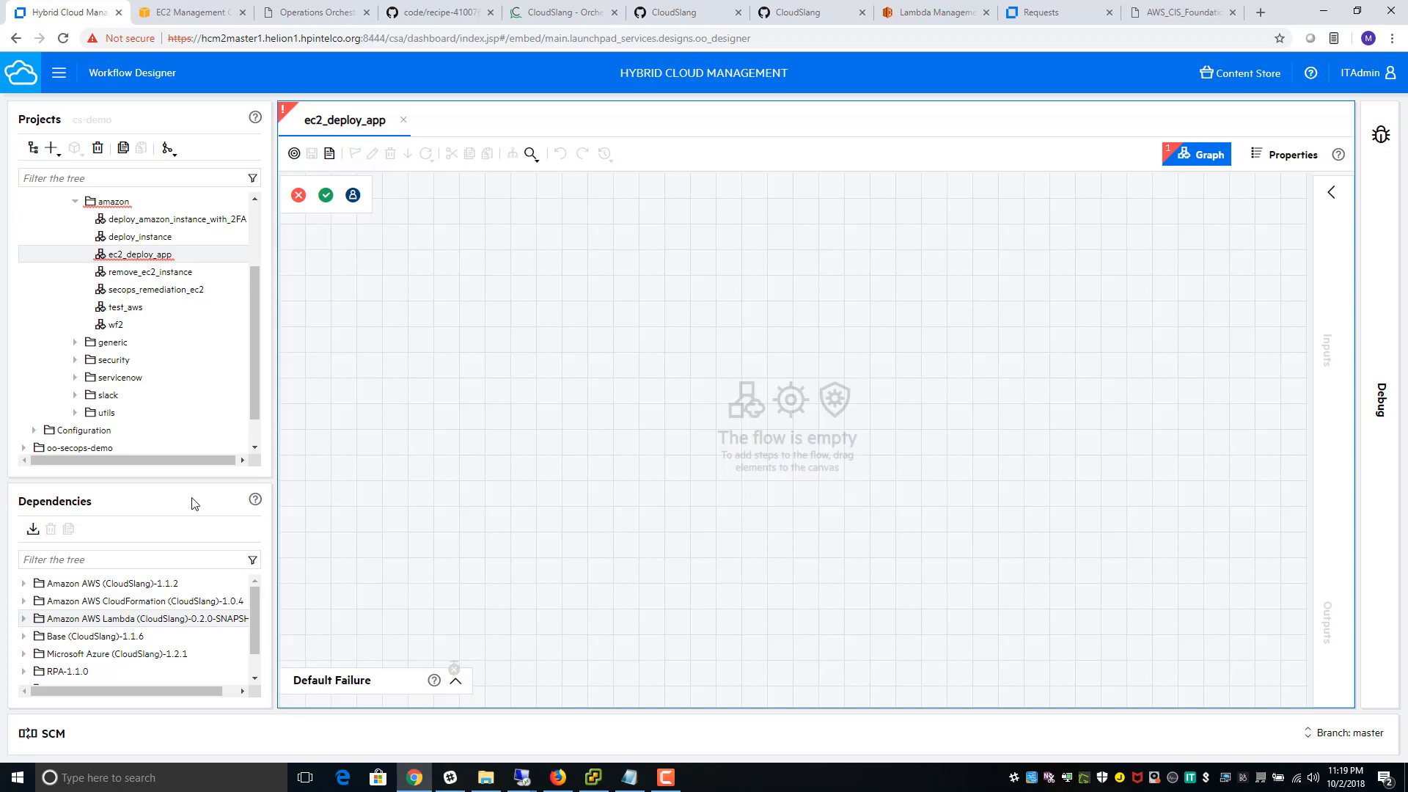
- Examine the folders of the Base (CloudSlang)-1.1.6 dependency, the other listed dependencies and the EC2 Management Console page
left_click(25, 636)
scroll(152, 615, "down", 2)
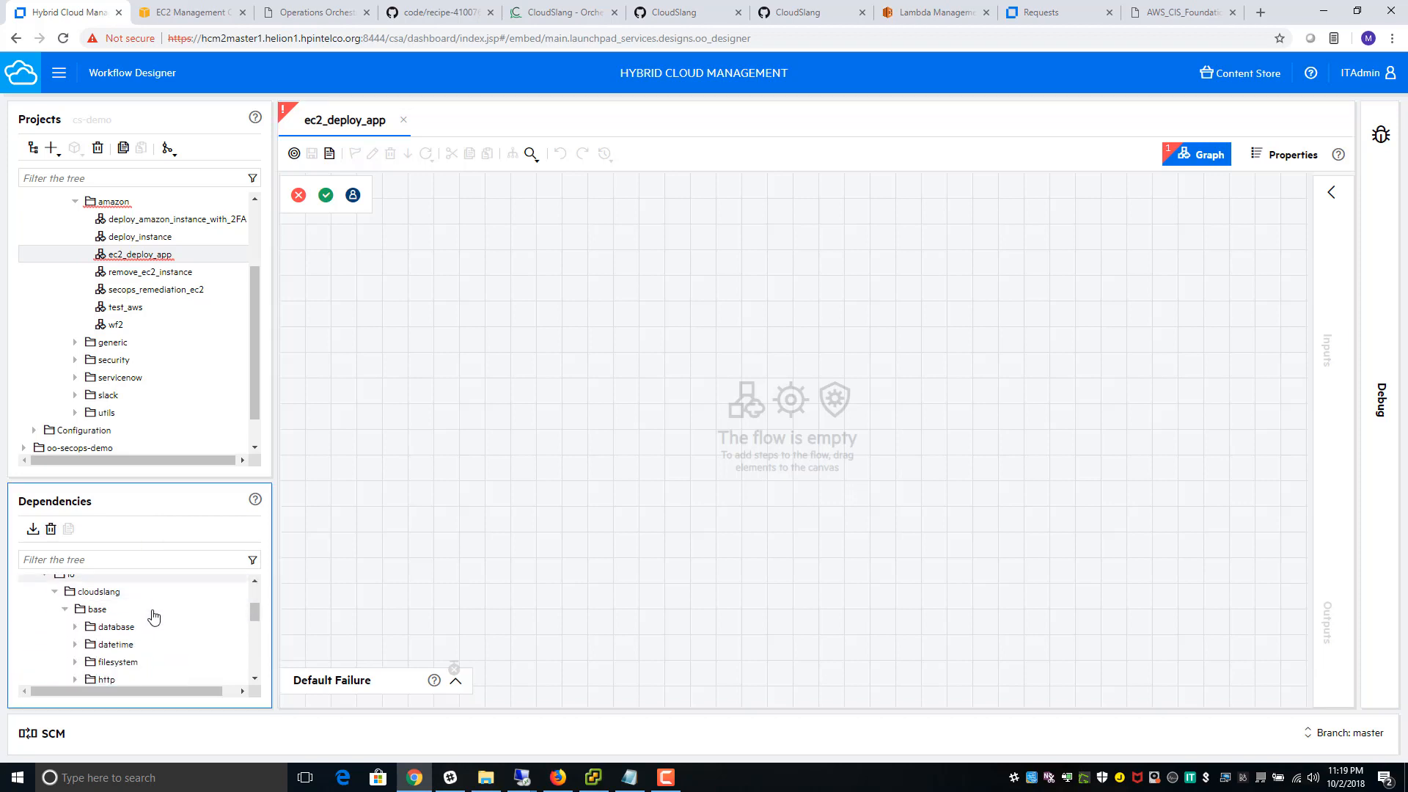
scroll(154, 616, "down", 3)
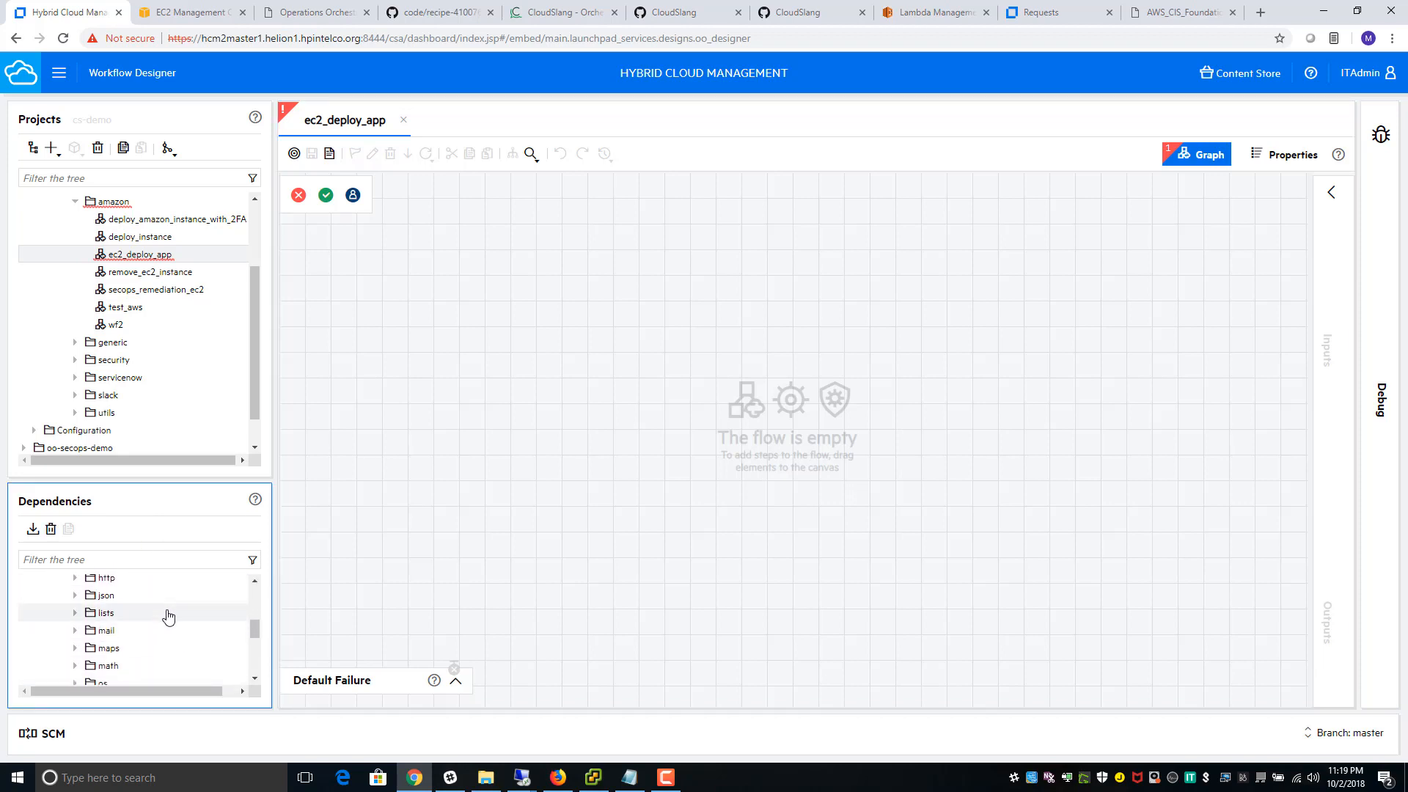
scroll(167, 615, "down", 4)
scroll(147, 620, "up", 6)
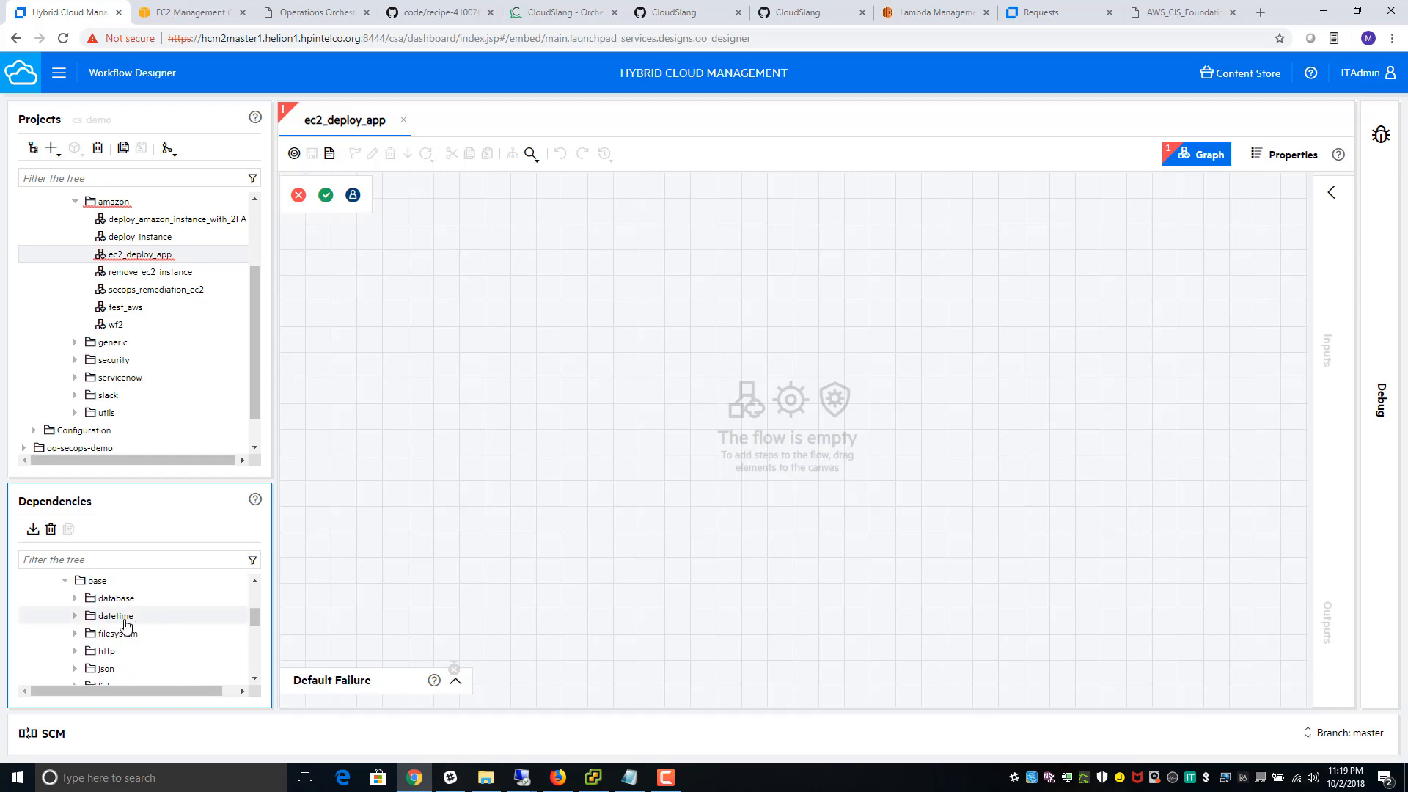
scroll(126, 624, "up", 3)
left_click(24, 637)
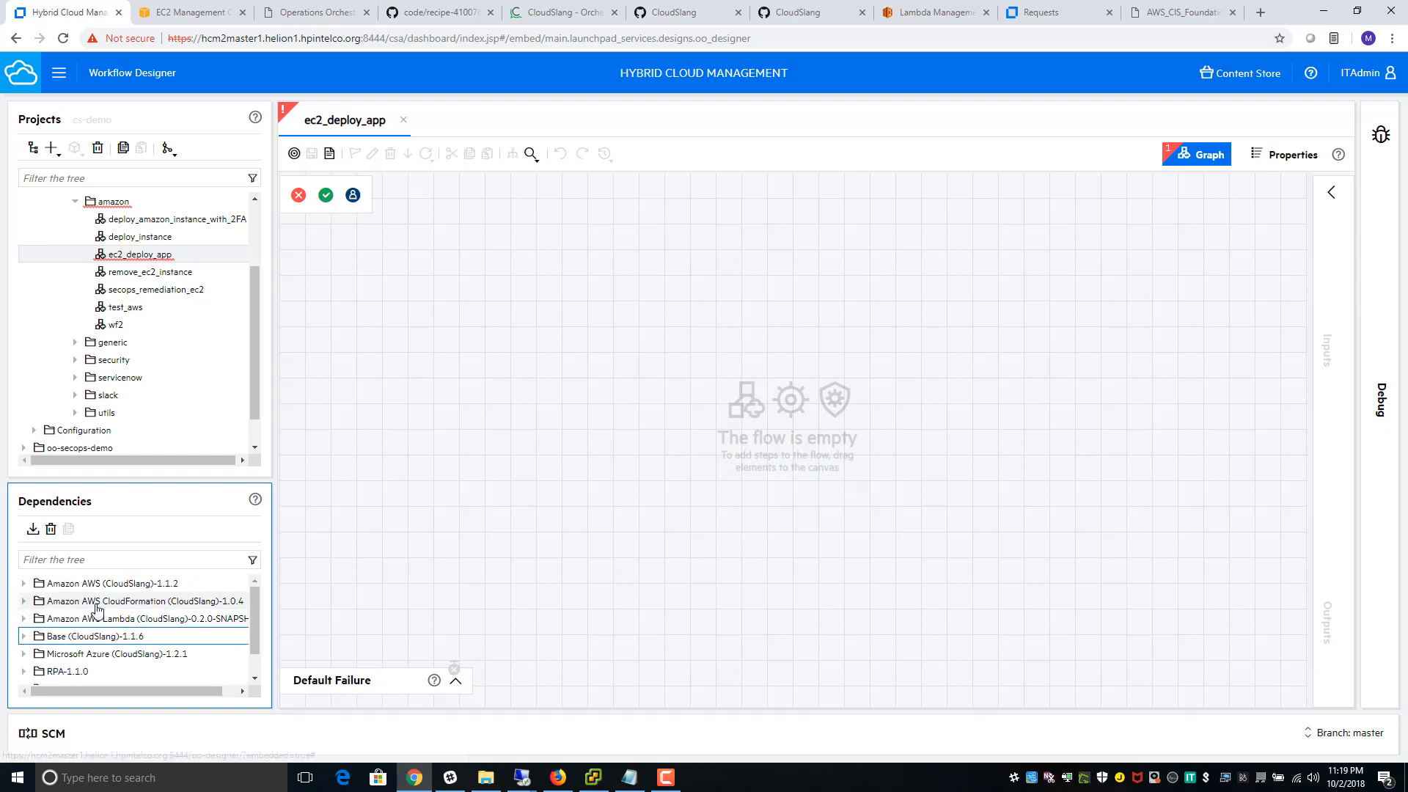
scroll(98, 608, "down", 1)
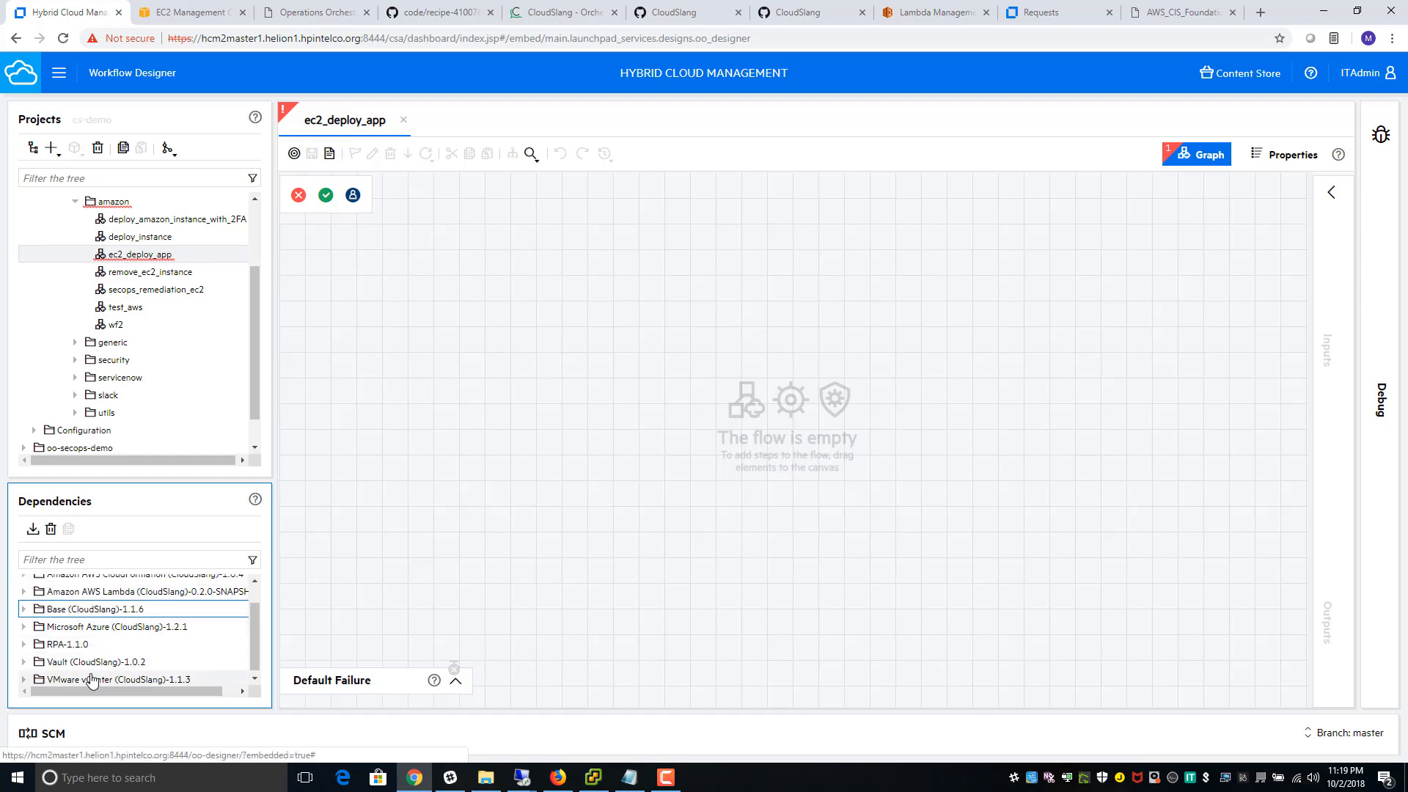
scroll(91, 674, "up", 1)
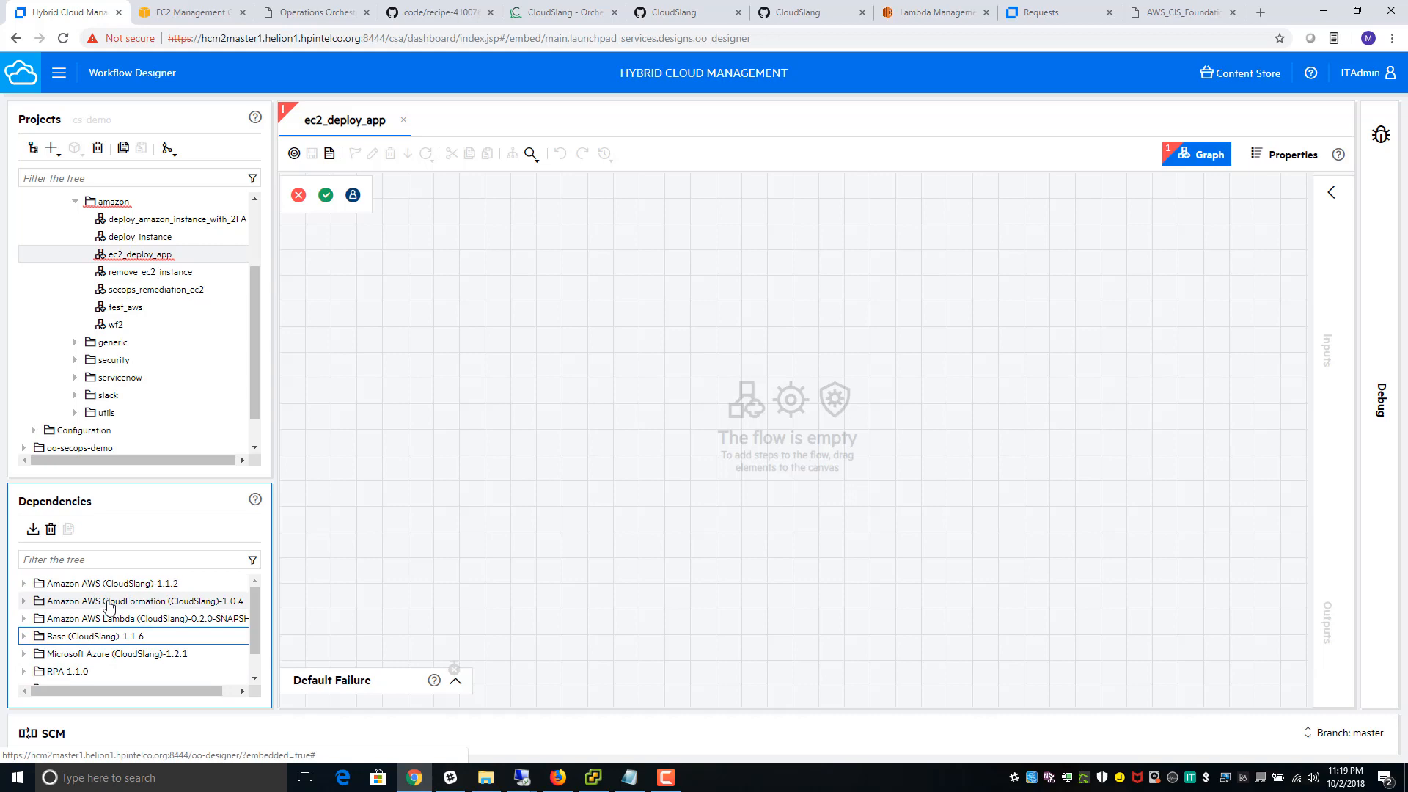
left_click(190, 12)
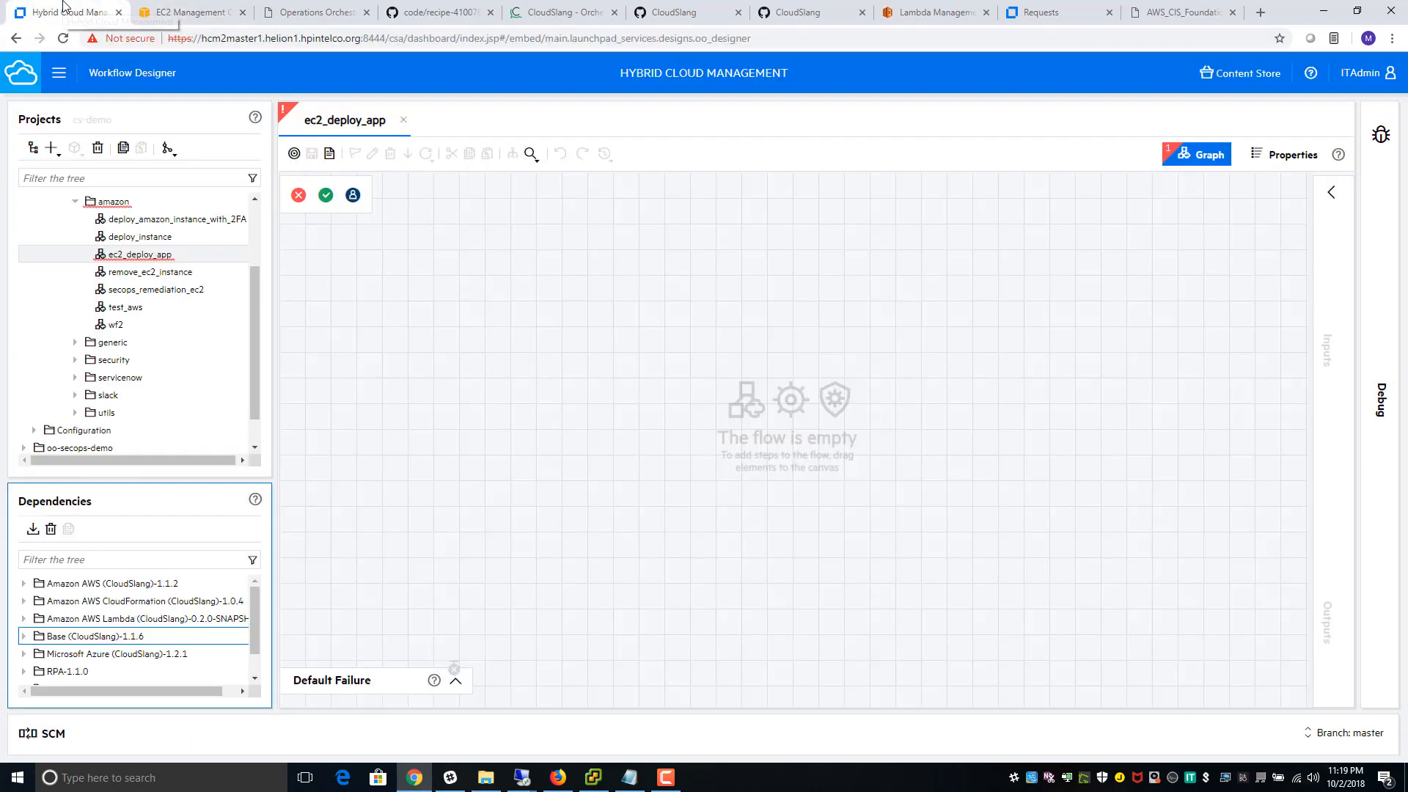
left_click(64, 9)
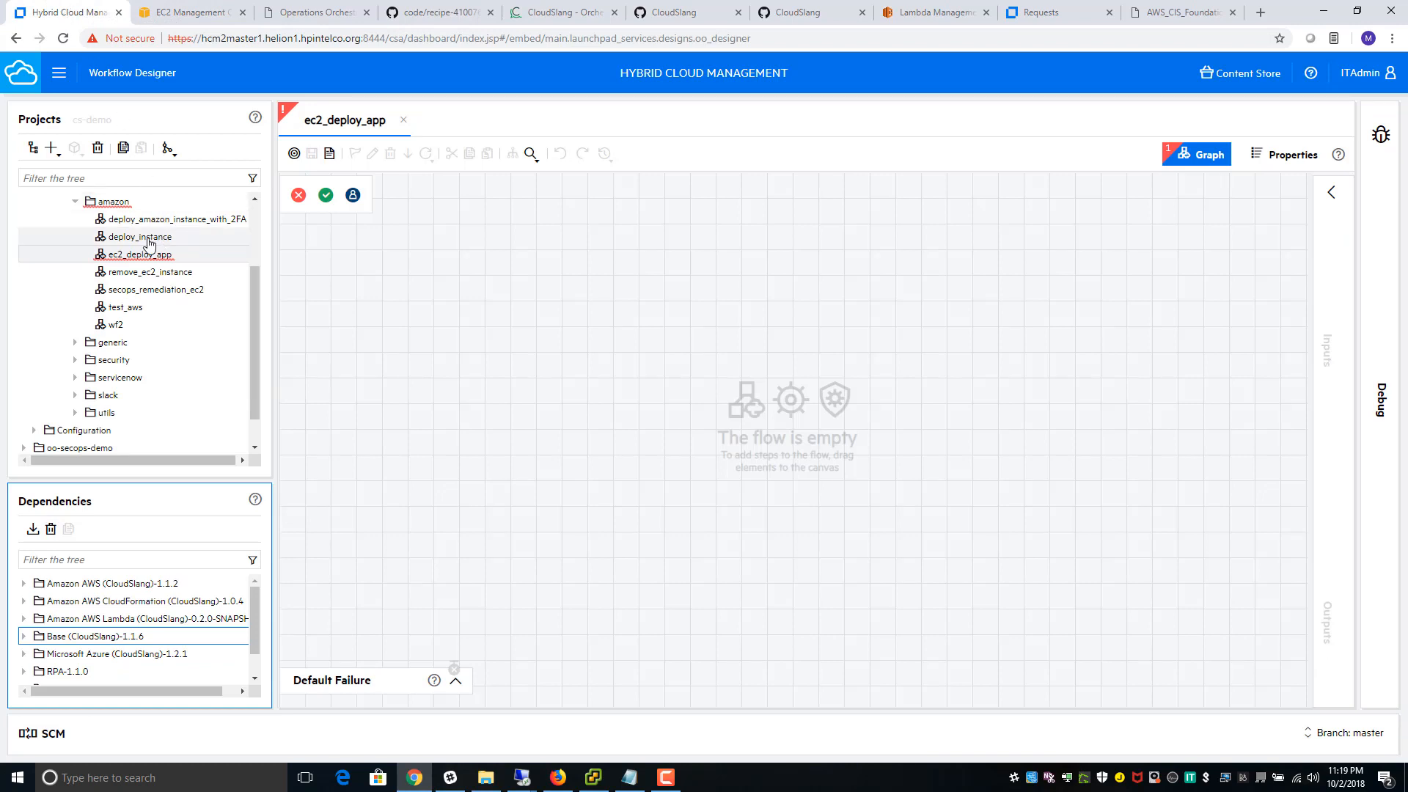
- Add the deploy_instance flow as a step in ec2_deploy_app, with identity set to amazon.identity and credential set to amazon.credential
left_click_drag(147, 238, 399, 338)
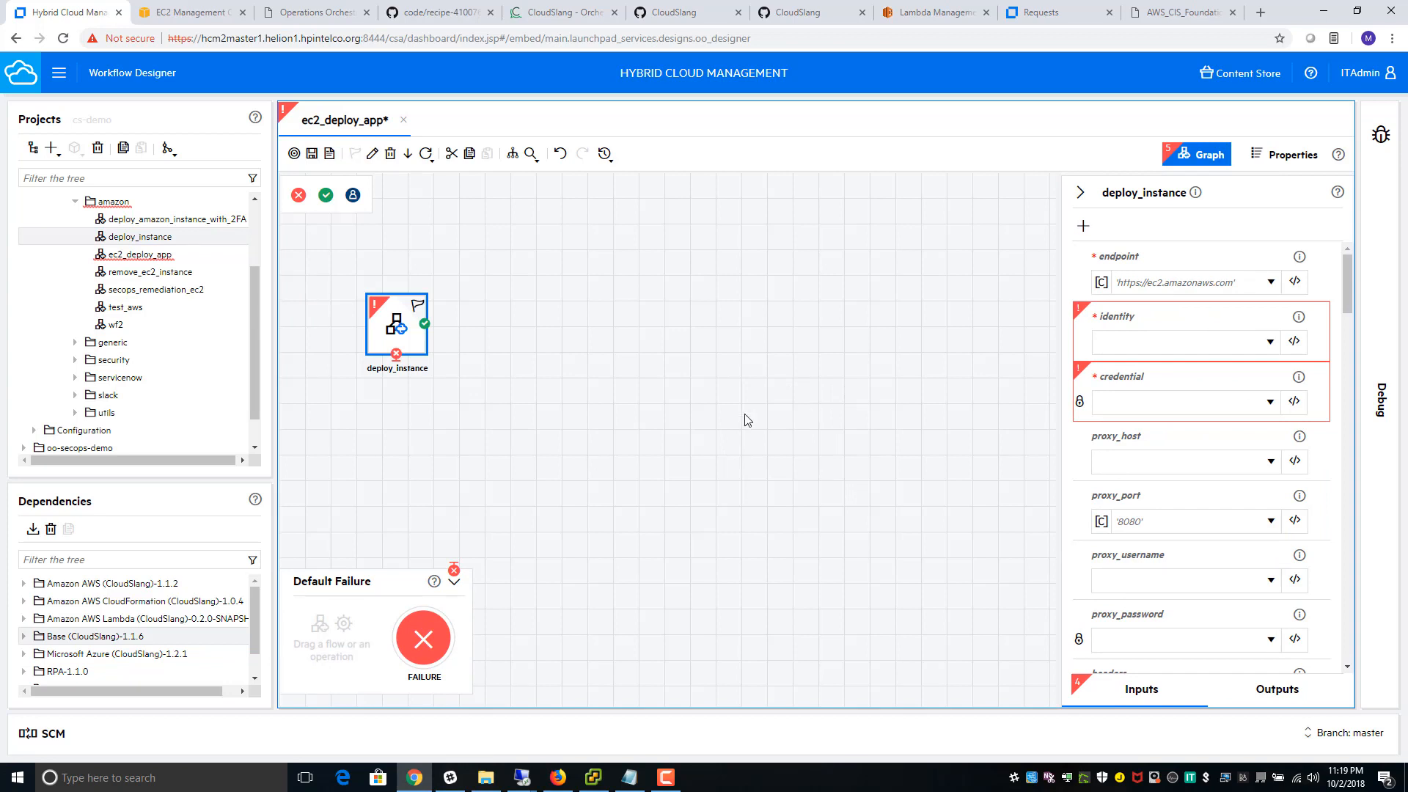
left_click(1135, 342)
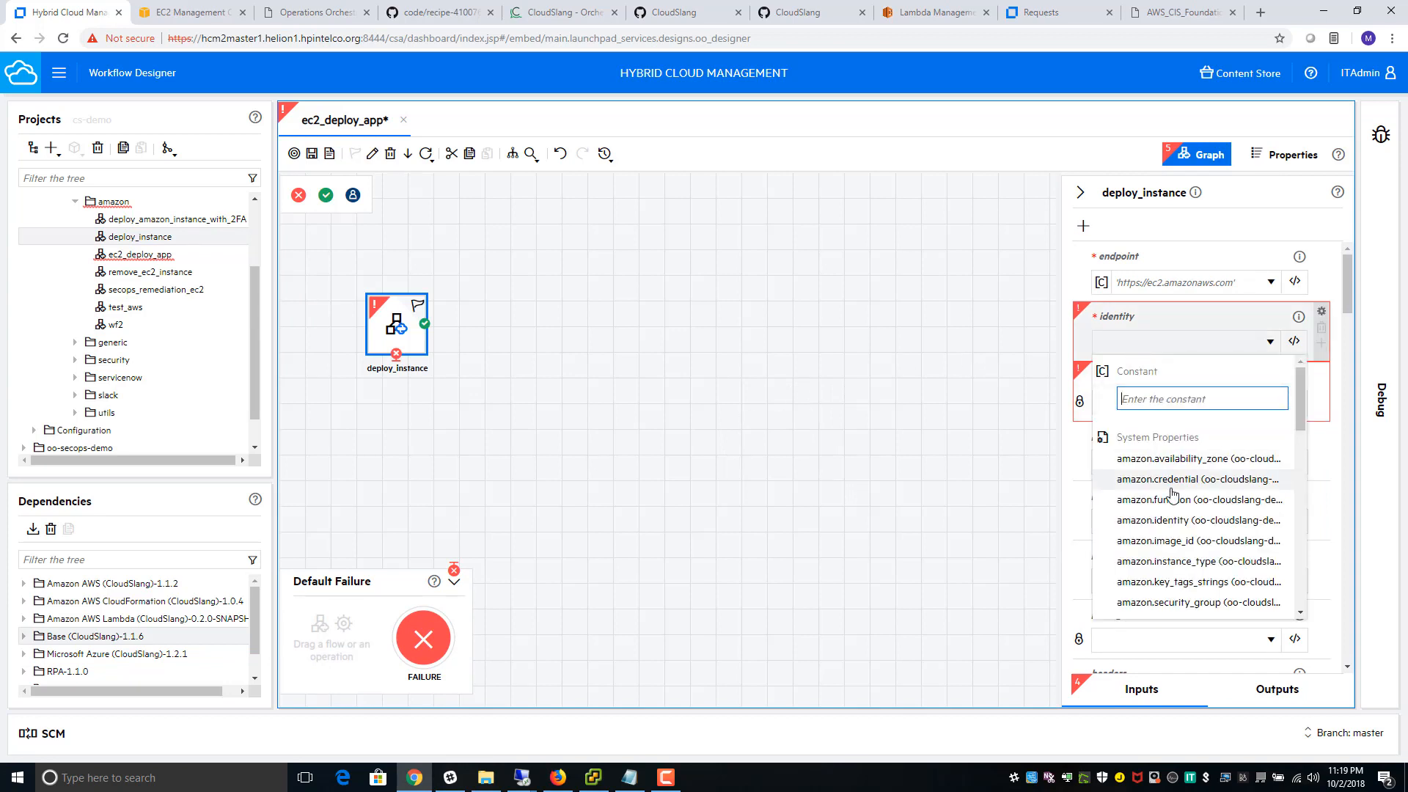
left_click(1166, 520)
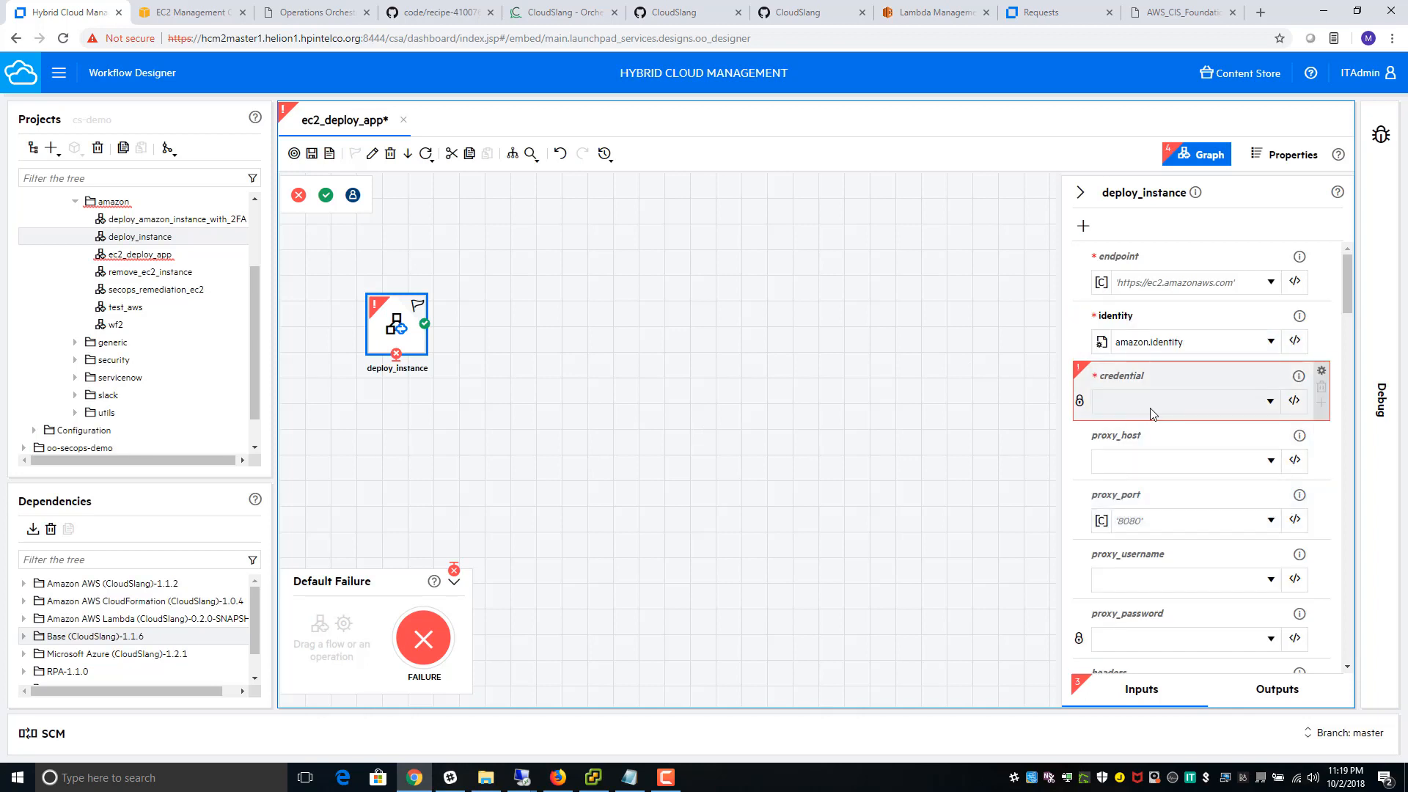
left_click(1150, 409)
left_click(1195, 594)
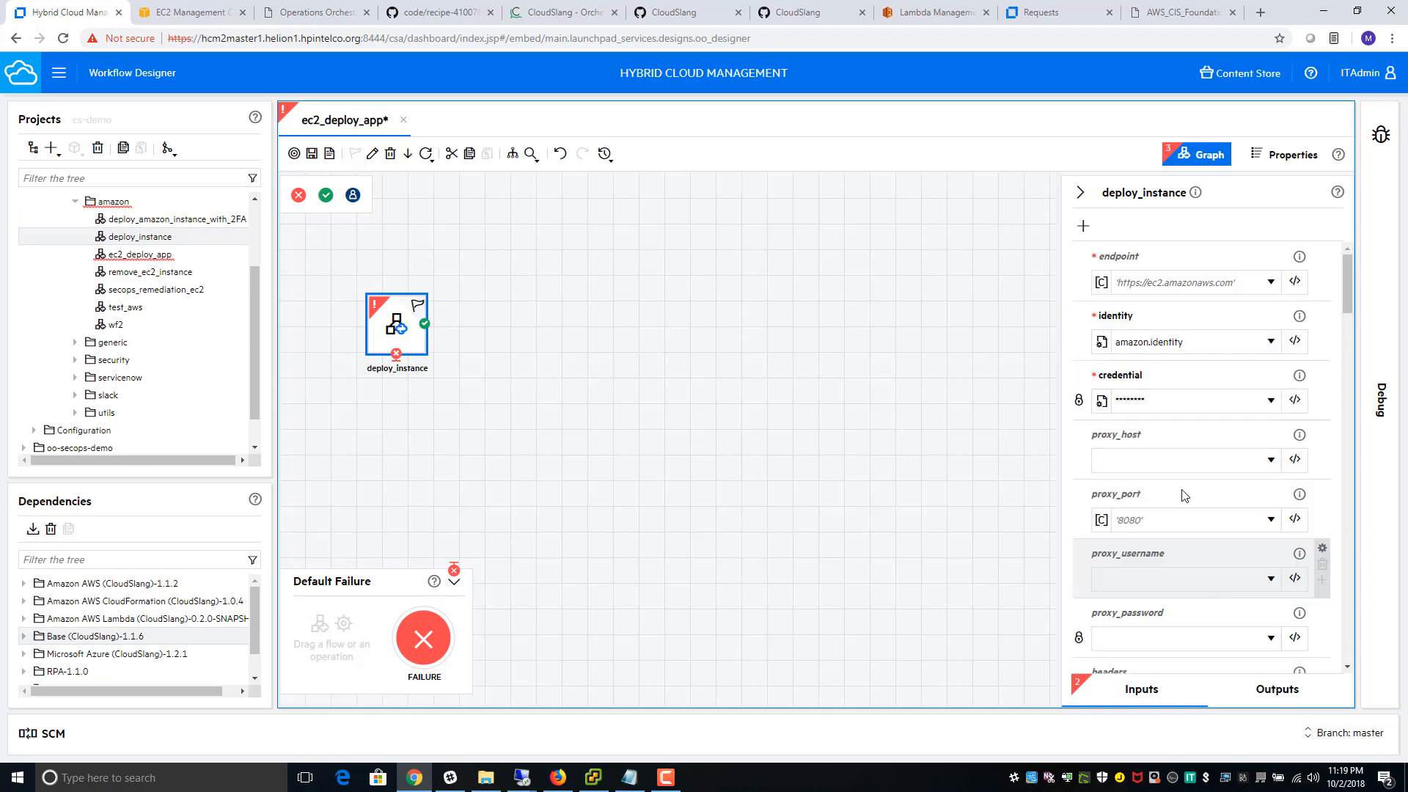
- Set the deploy_instance step's image_id input to amazon.image_id and its instance_type input to amazon.instance_type
scroll(1182, 494, "down", 6)
left_click(1157, 501)
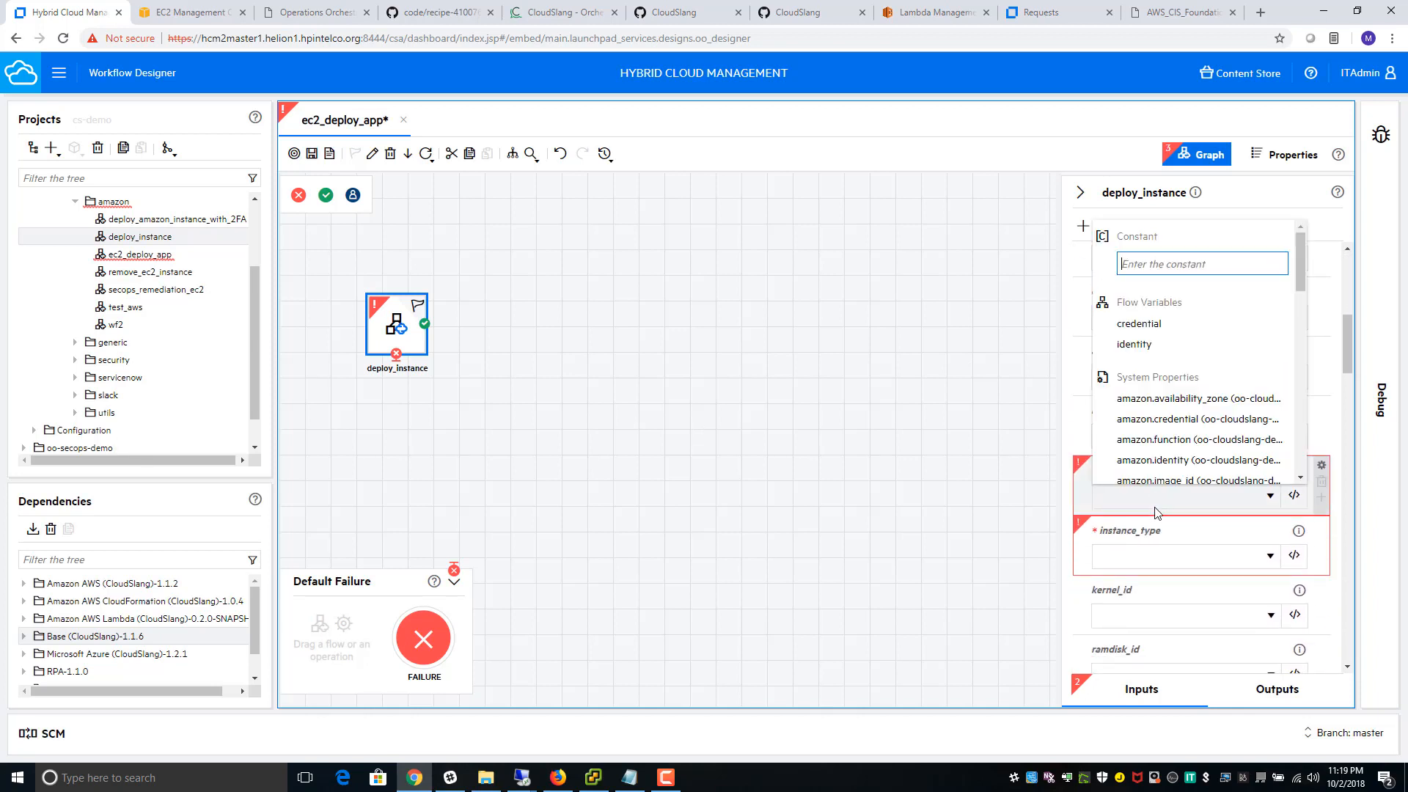
scroll(1166, 426, "down", 3)
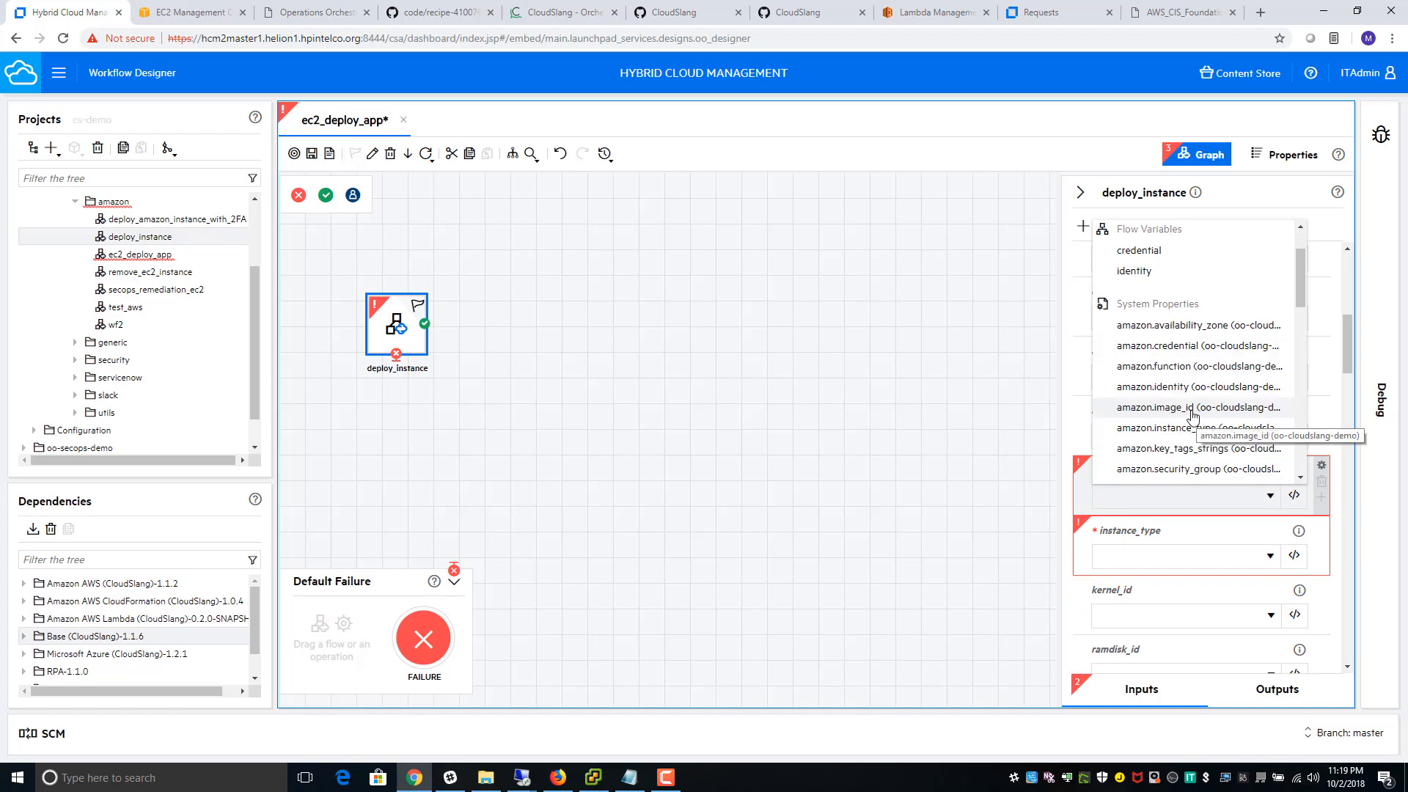
left_click(1177, 412)
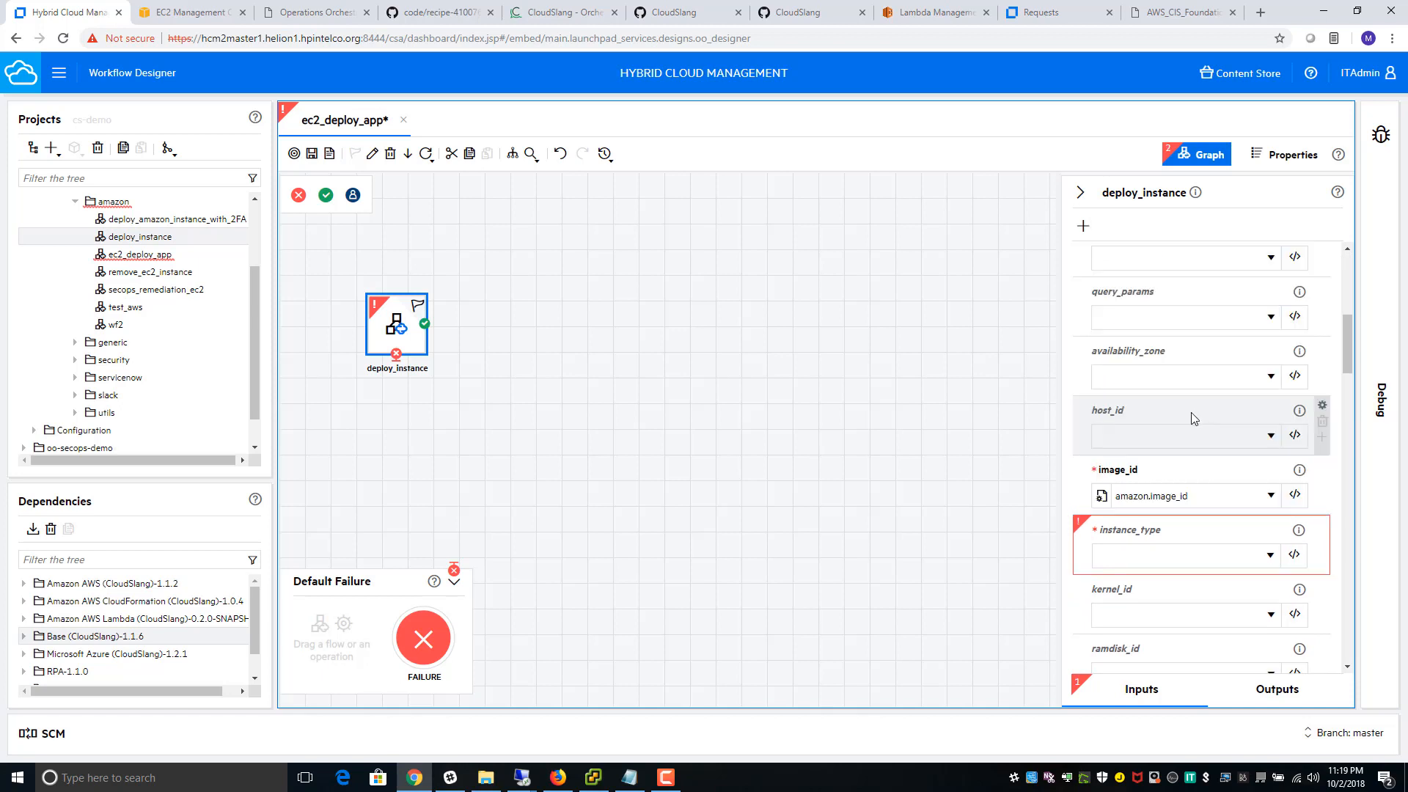
left_click(1159, 561)
scroll(1202, 476, "down", 2)
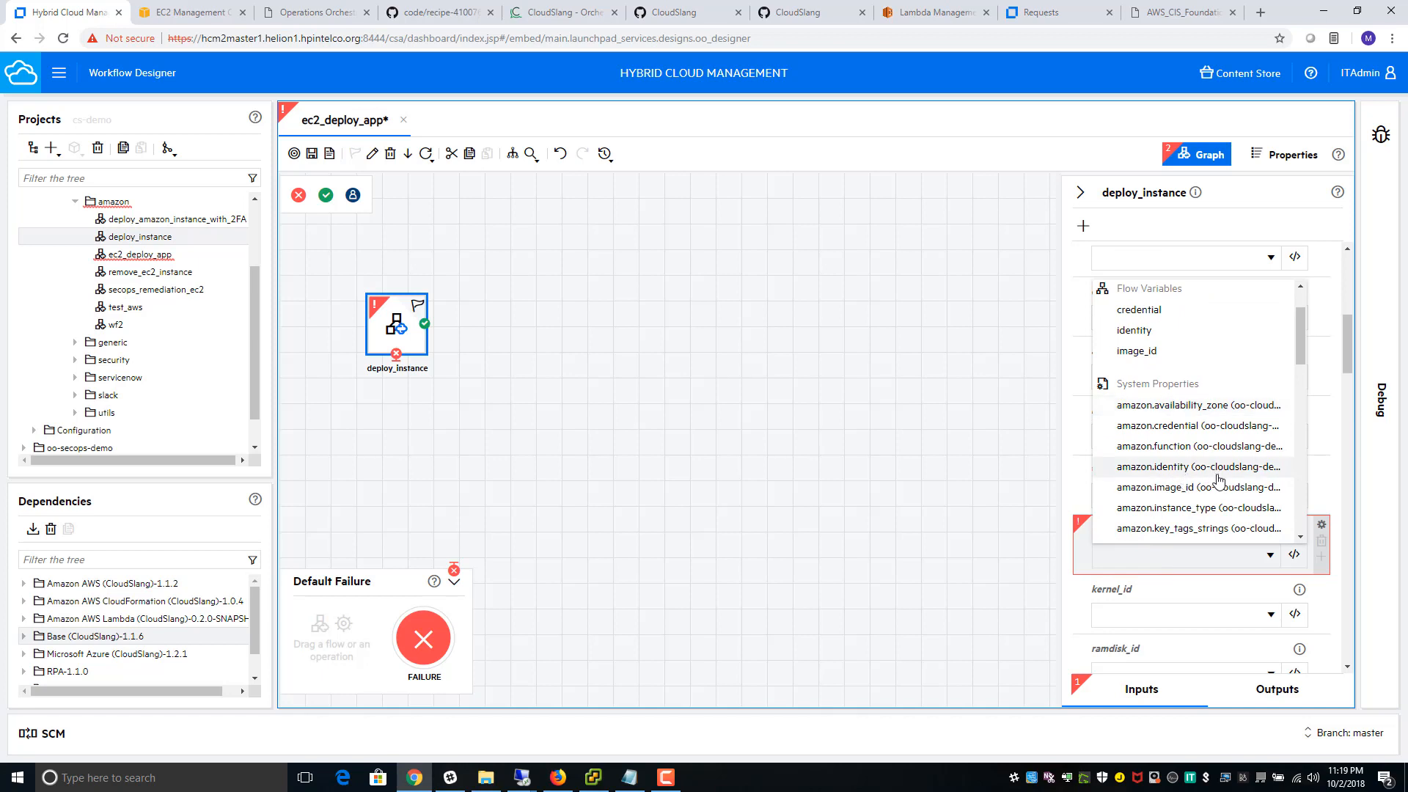
scroll(1218, 479, "down", 1)
left_click(1207, 438)
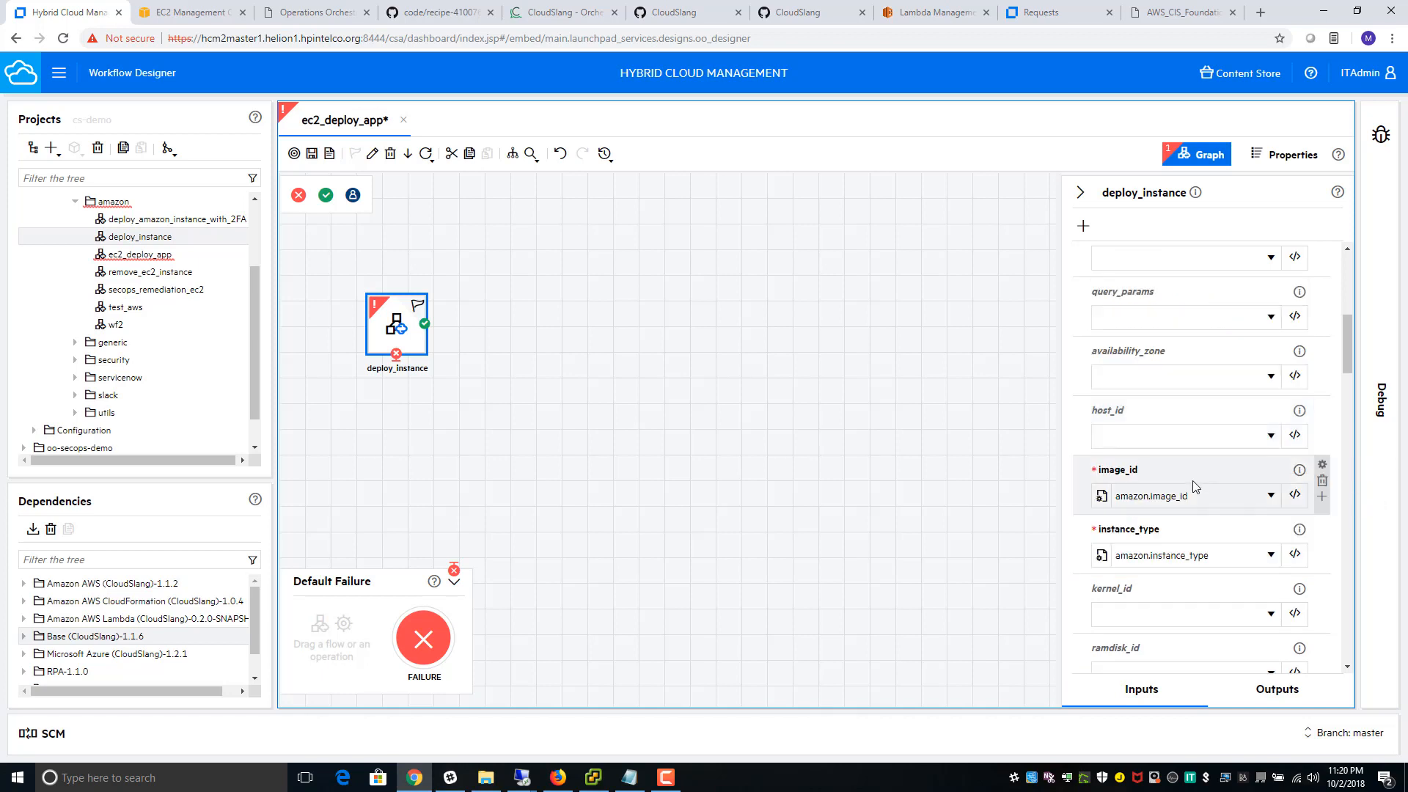
scroll(1195, 486, "down", 12)
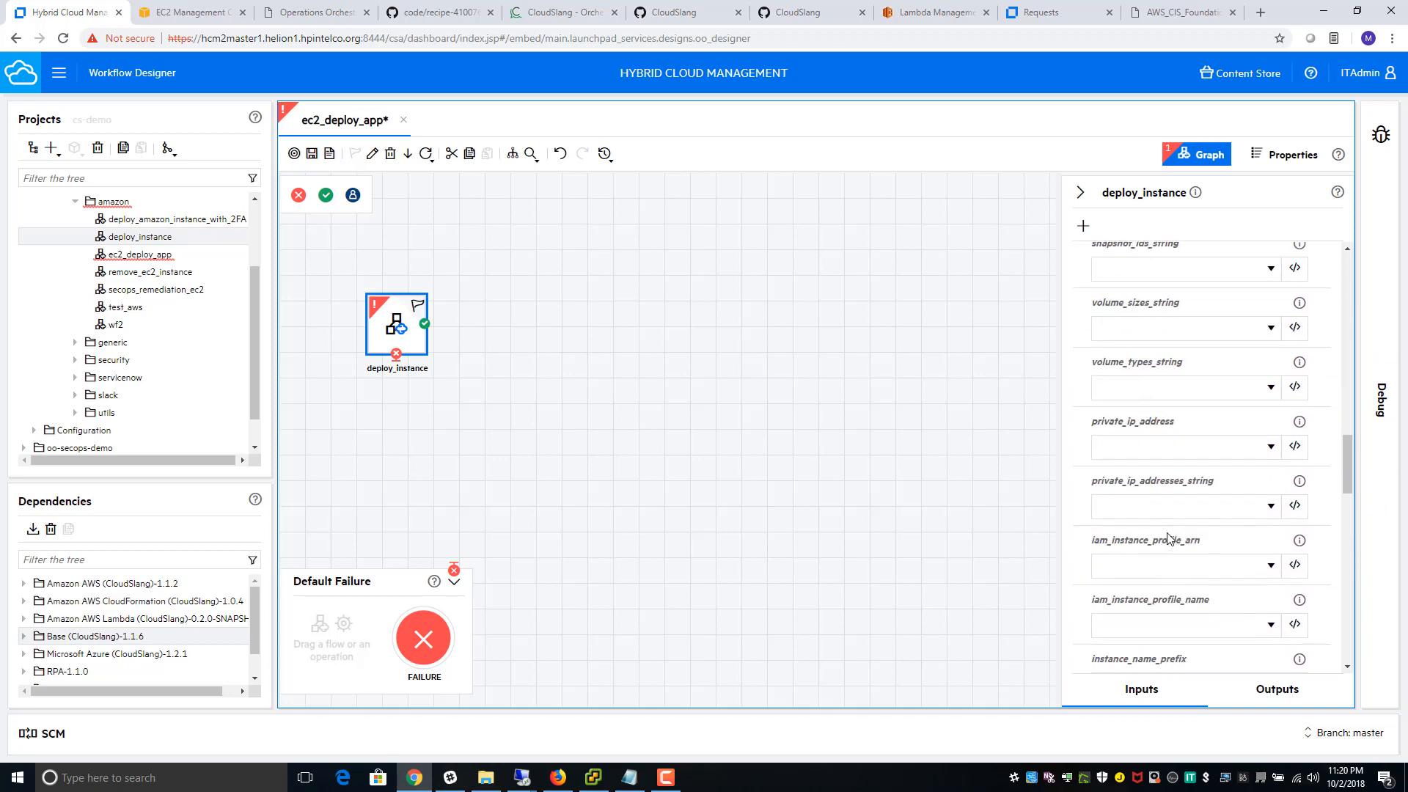
scroll(1173, 543, "down", 10)
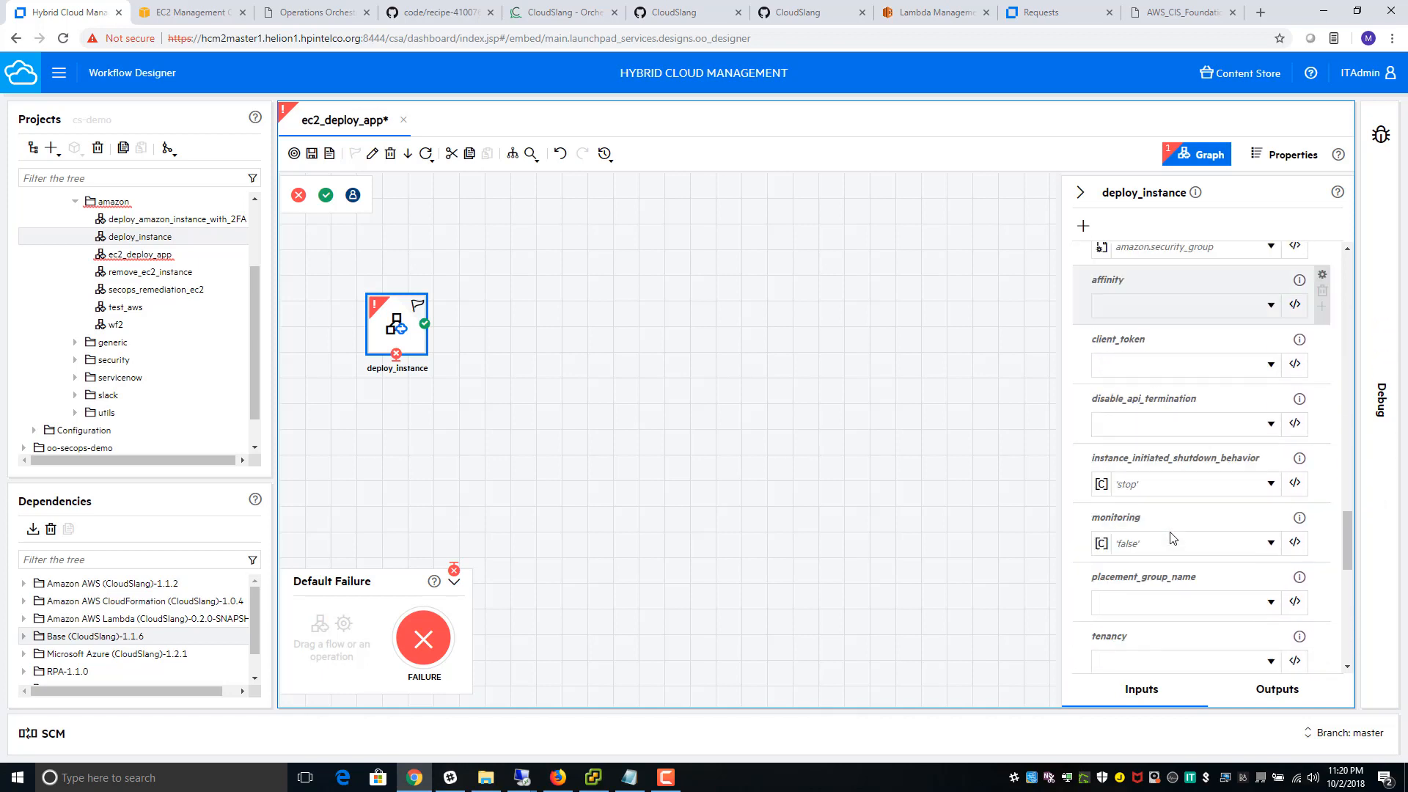
- Add the underlying instance_id and ip_address outputs to the deploy_instance step
left_click(1262, 692)
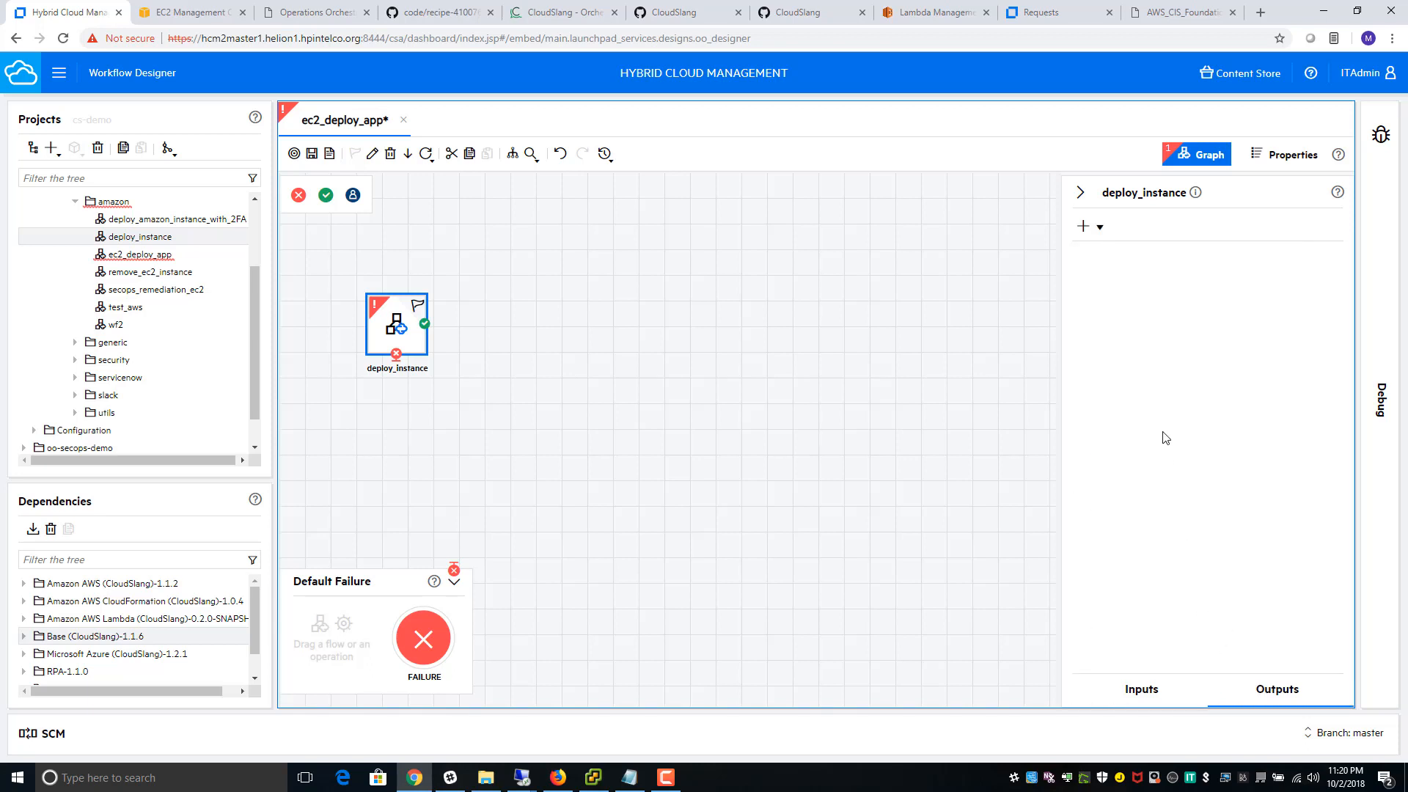
left_click(1085, 226)
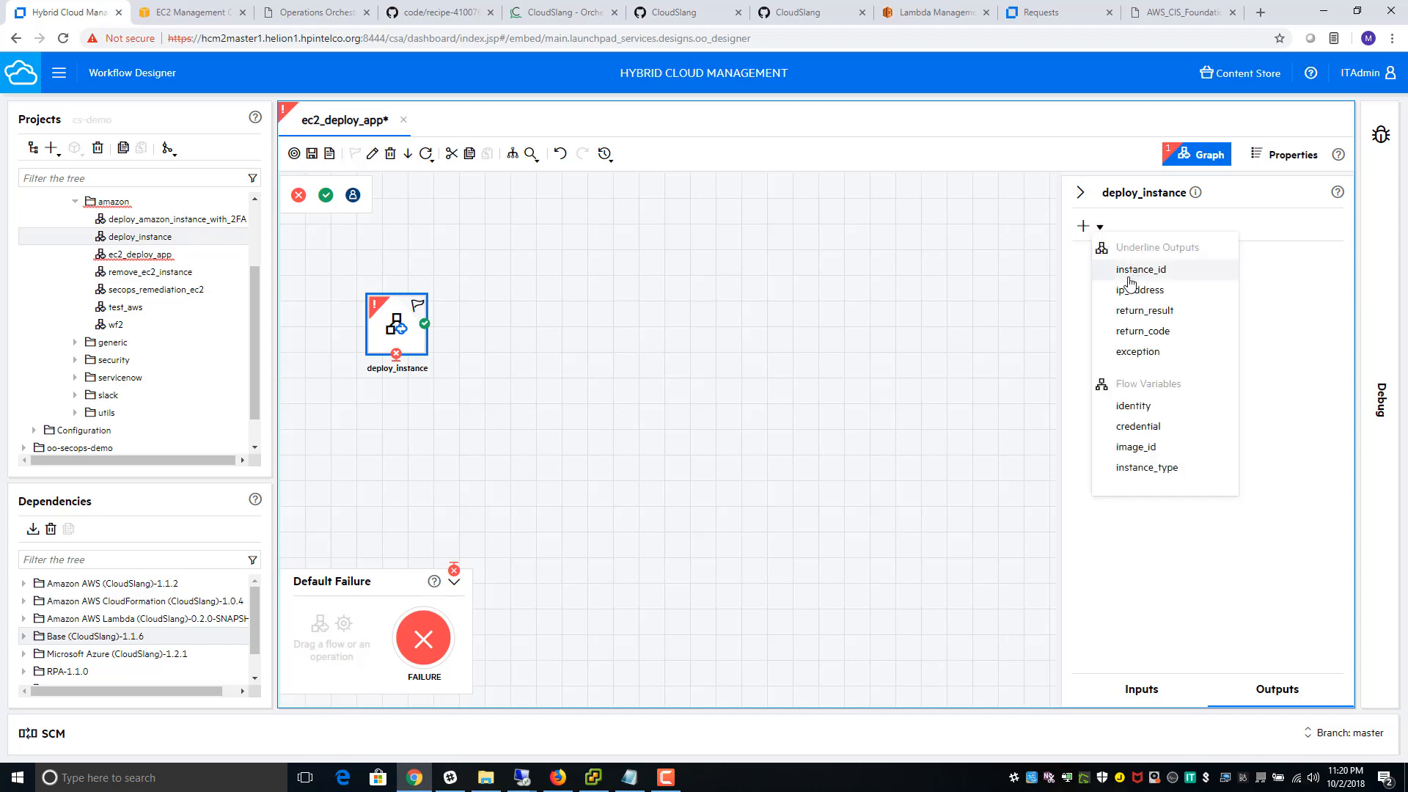
left_click(1129, 277)
left_click(1099, 226)
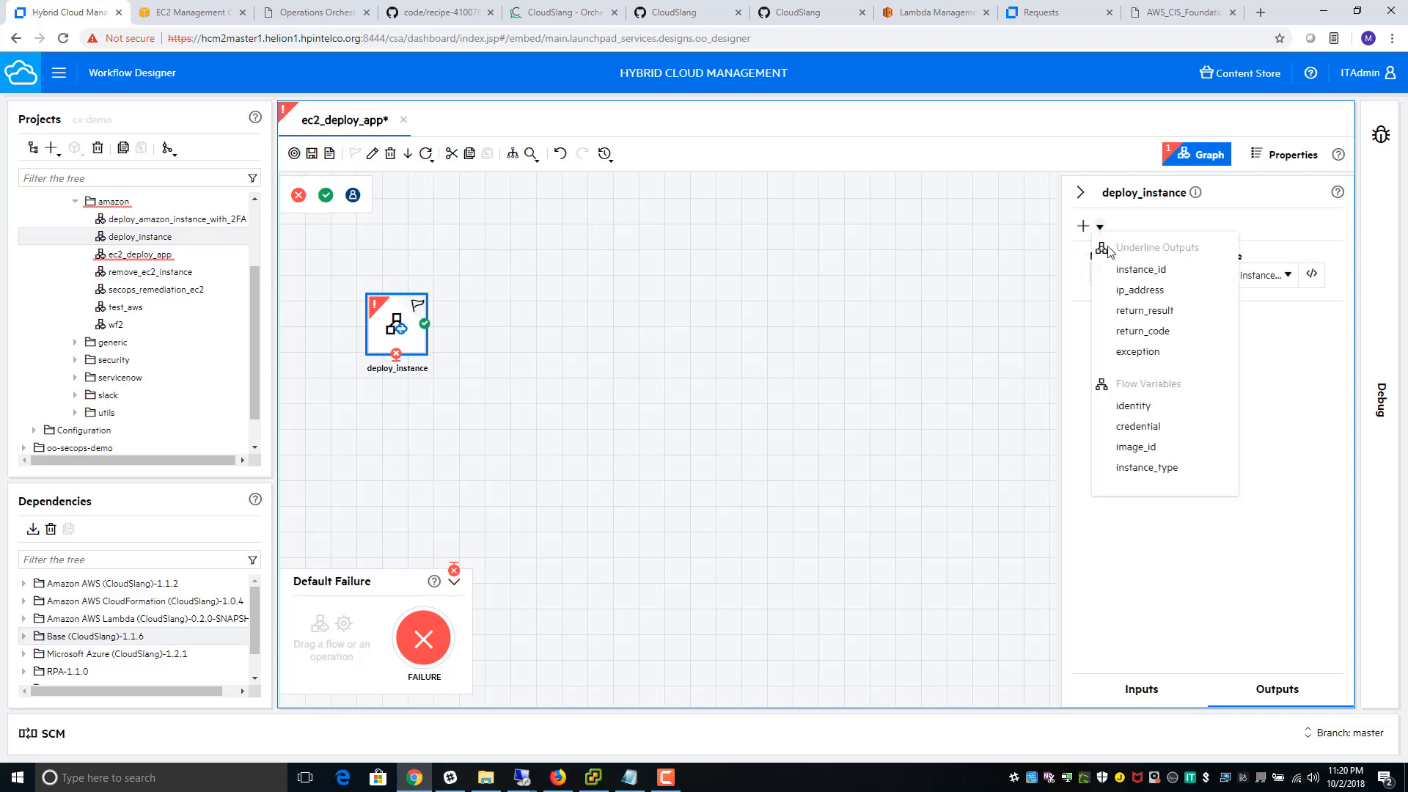
left_click(1145, 291)
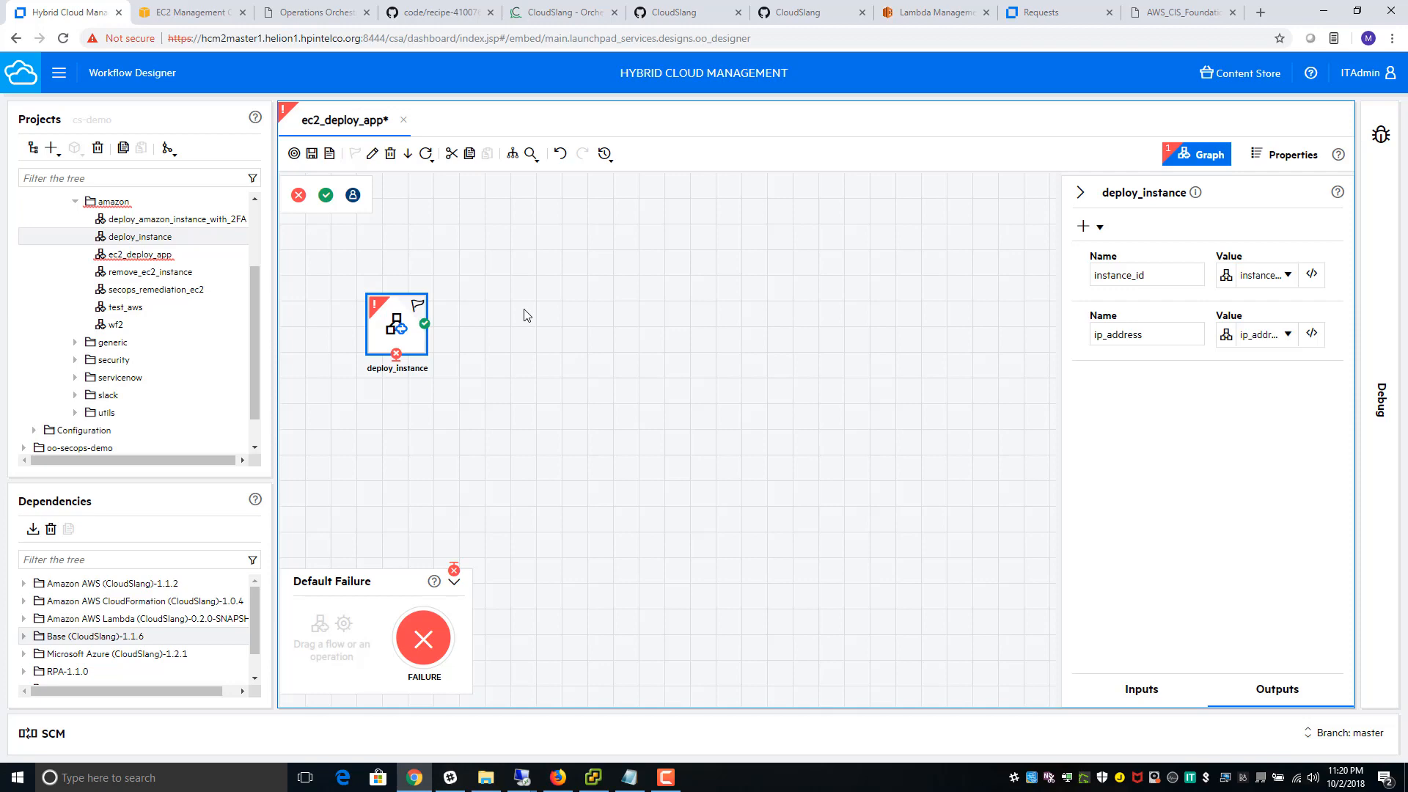
- Switch to Slack to view the #general channel and return to the workflow designer
left_click(1016, 774)
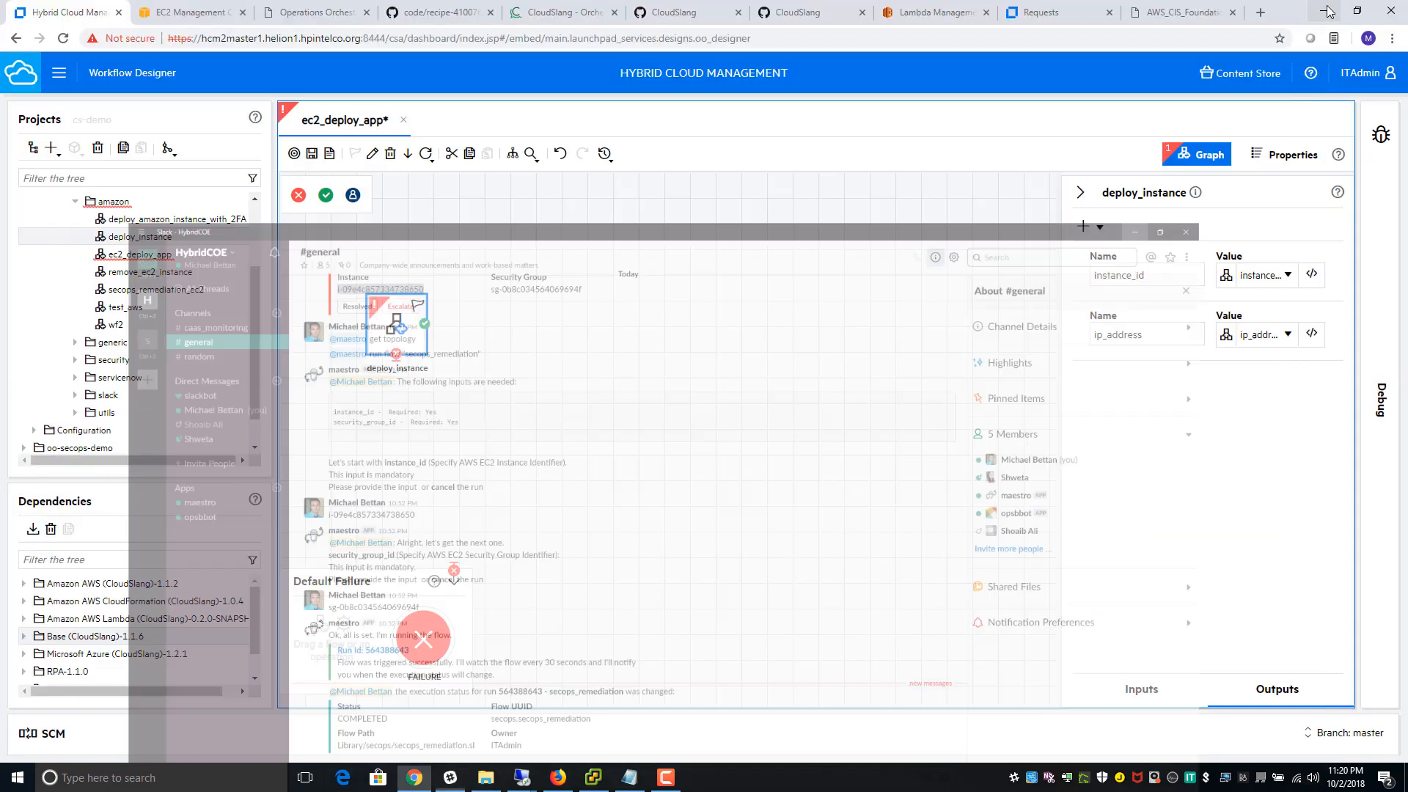
left_click(1323, 10)
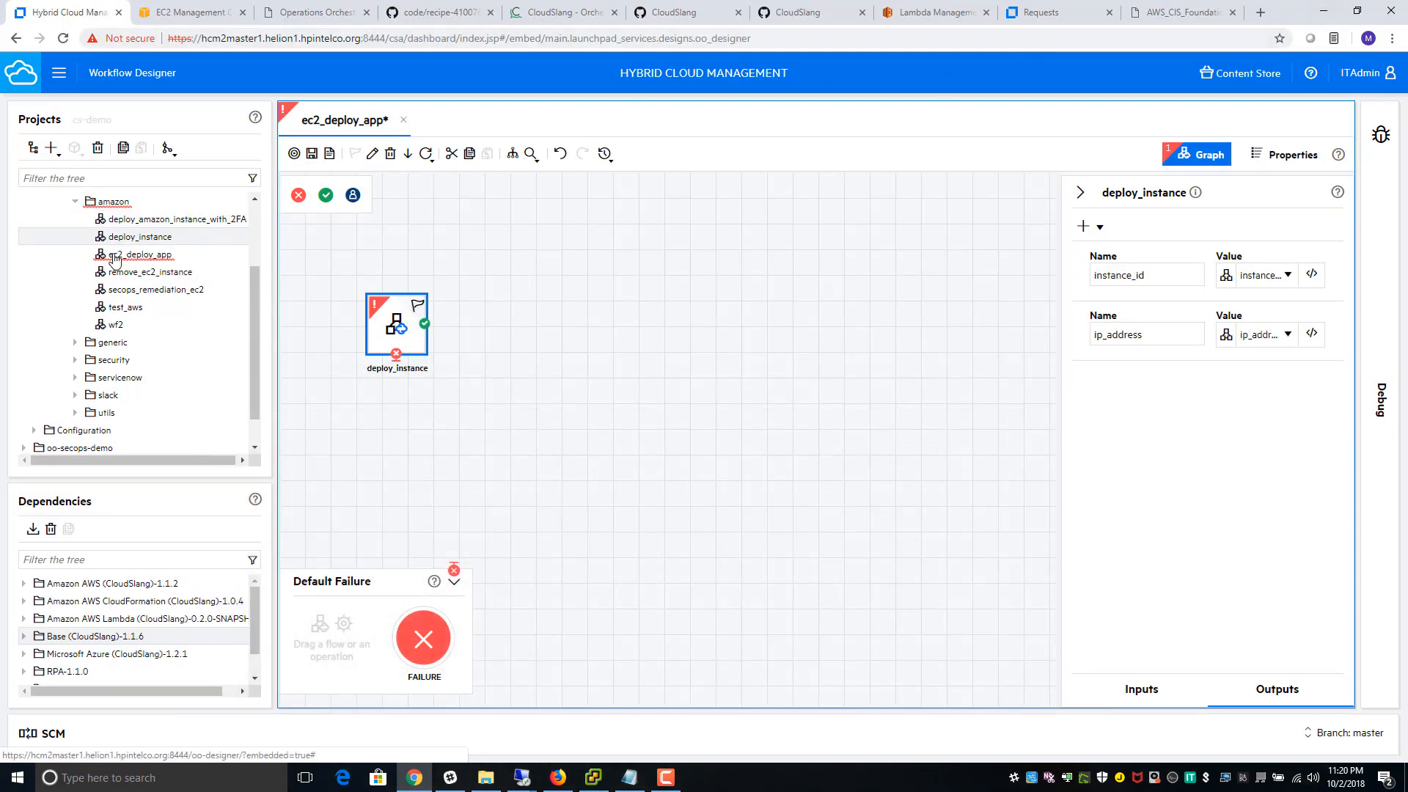
- Add the post_message flow from the project's slack/chat folder as a step beside deploy_instance
left_click(76, 396)
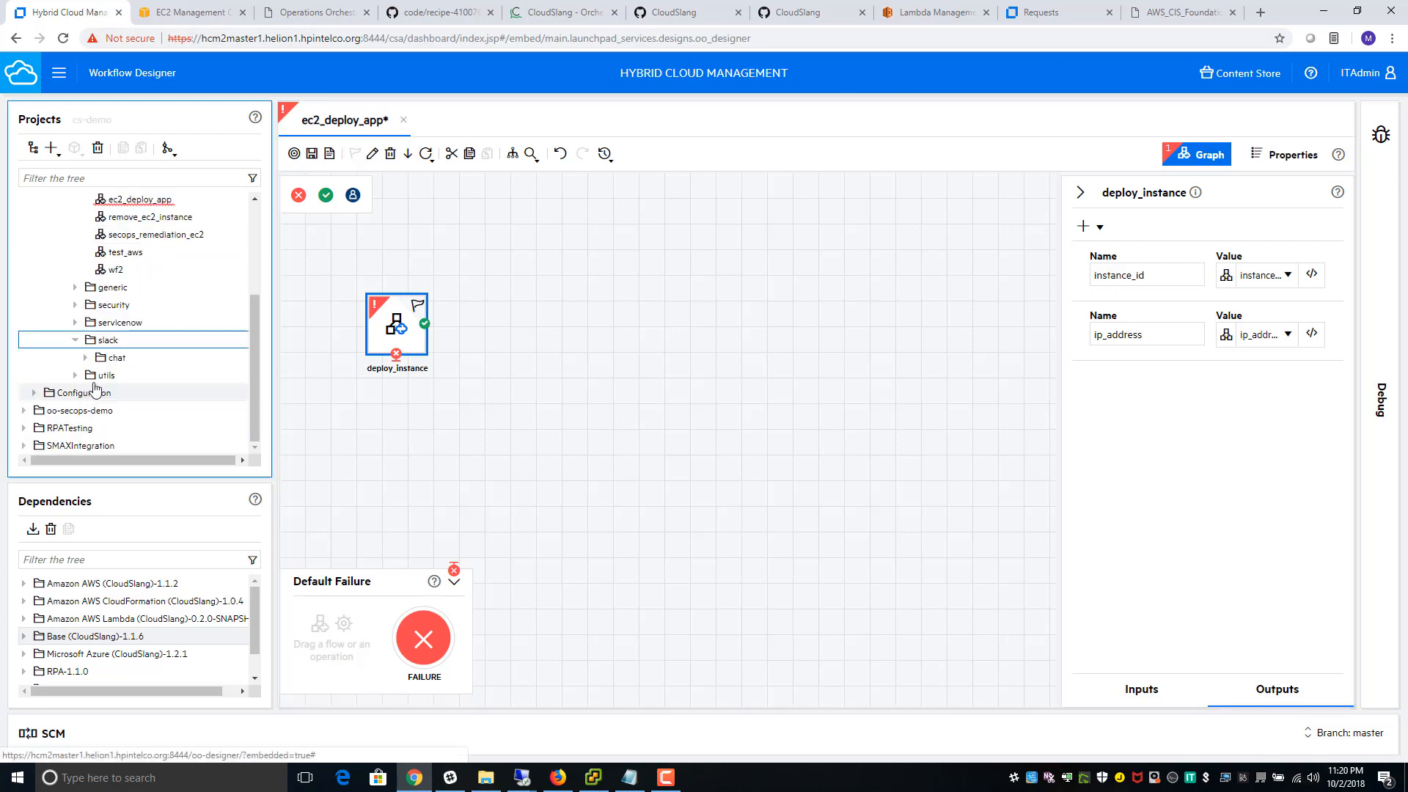
left_click(85, 357)
left_click_drag(136, 360, 556, 348)
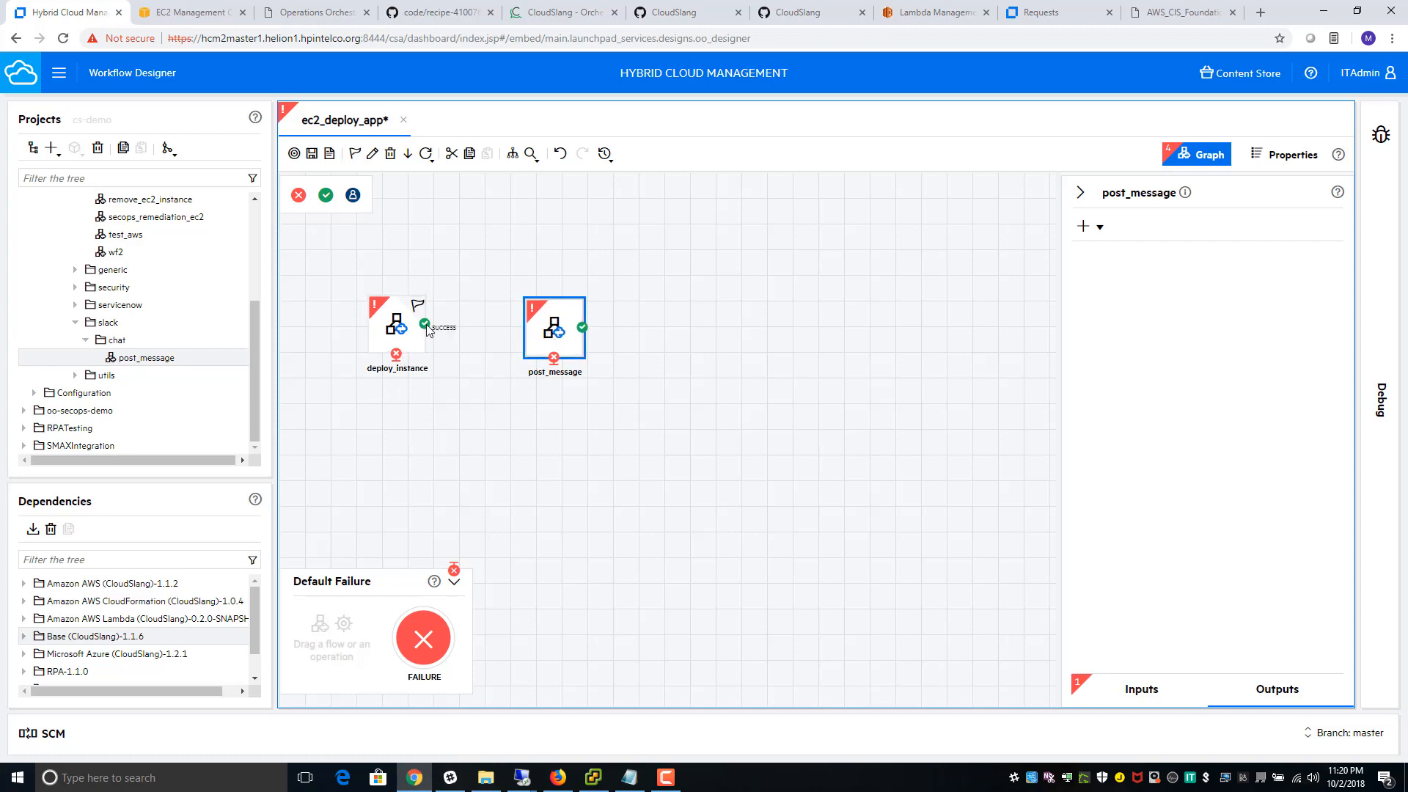
- Connect deploy_instance's success response to post_message, and post_message's success response to a new SUCCESS result at the far end of the flow
left_click_drag(428, 330, 544, 330)
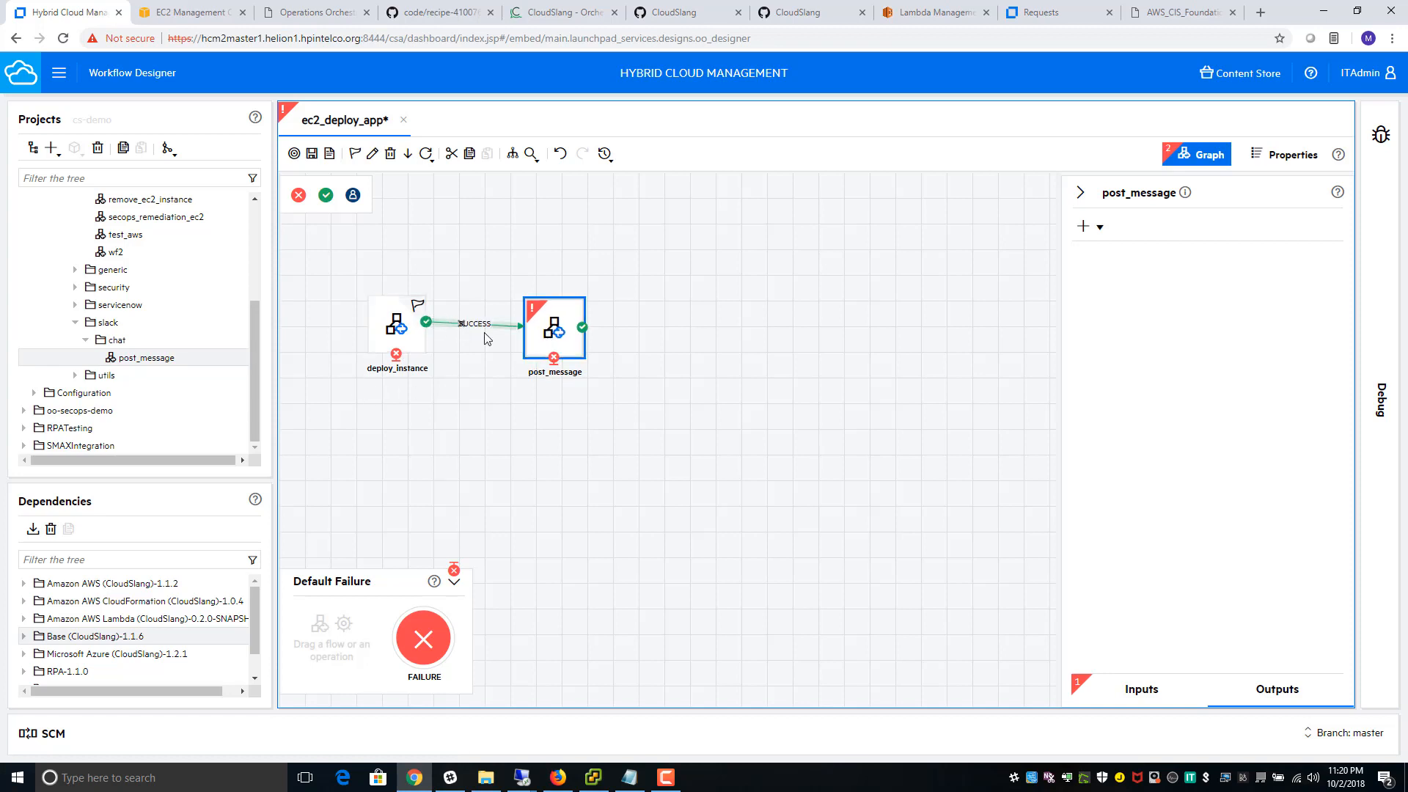
left_click_drag(326, 195, 1025, 316)
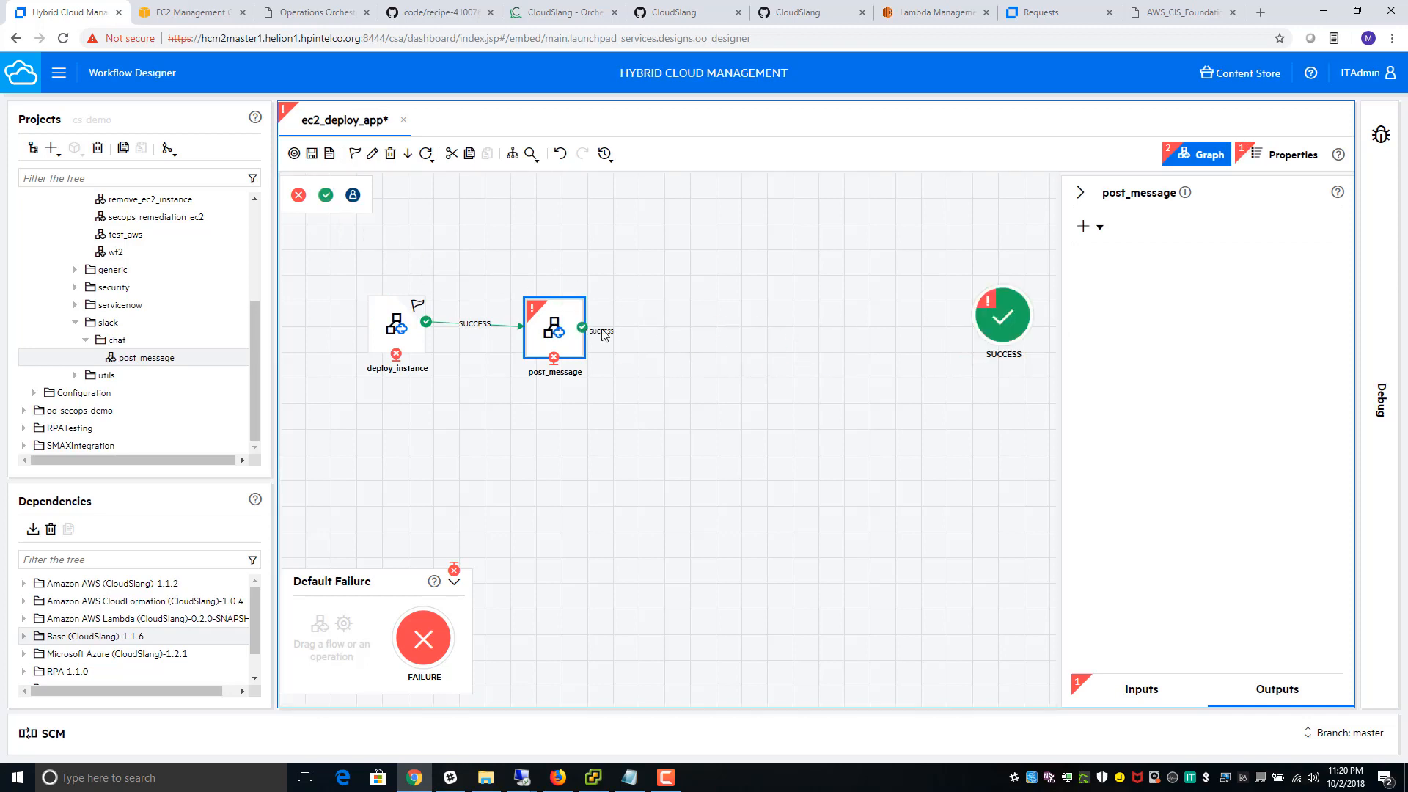
left_click_drag(583, 323, 1001, 317)
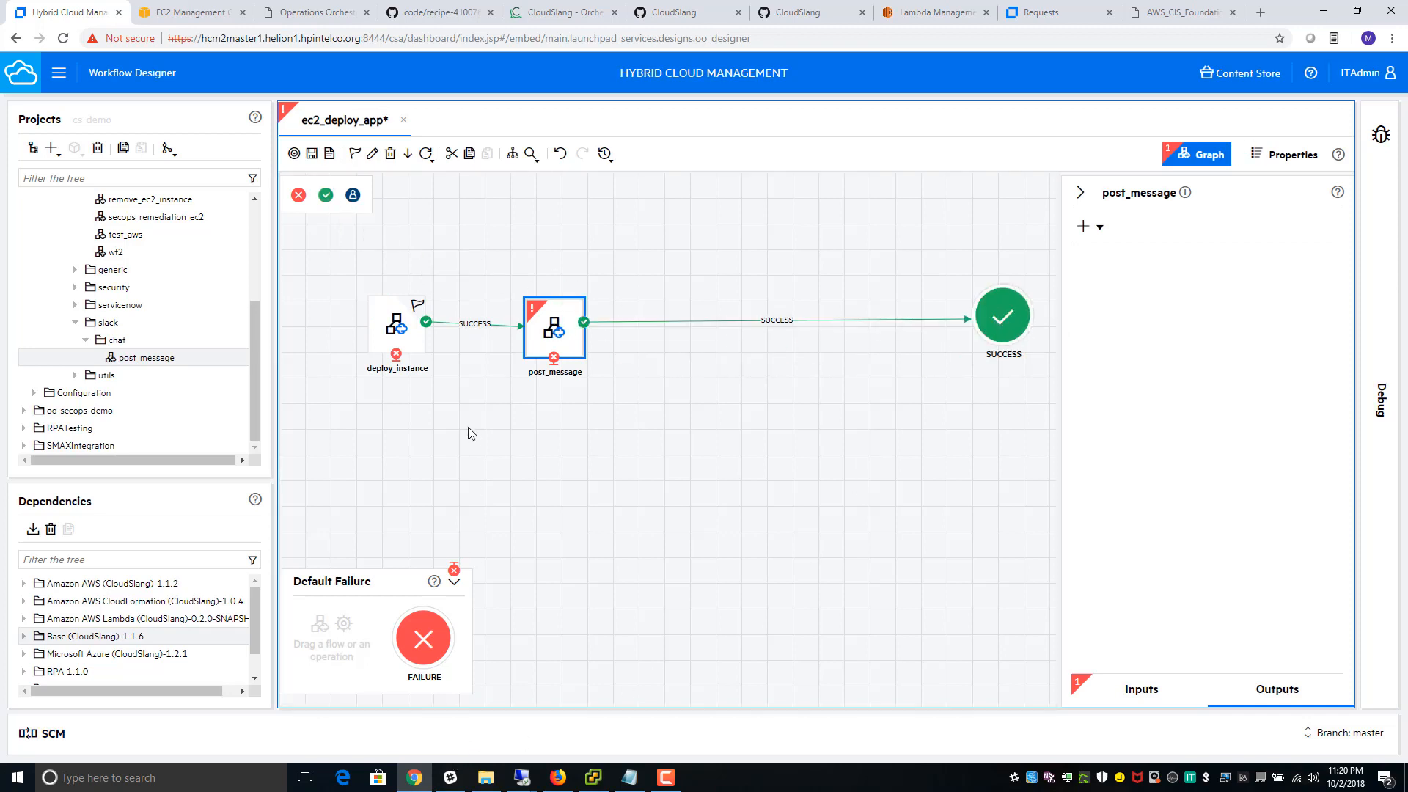
left_click(392, 330)
right_click(392, 331)
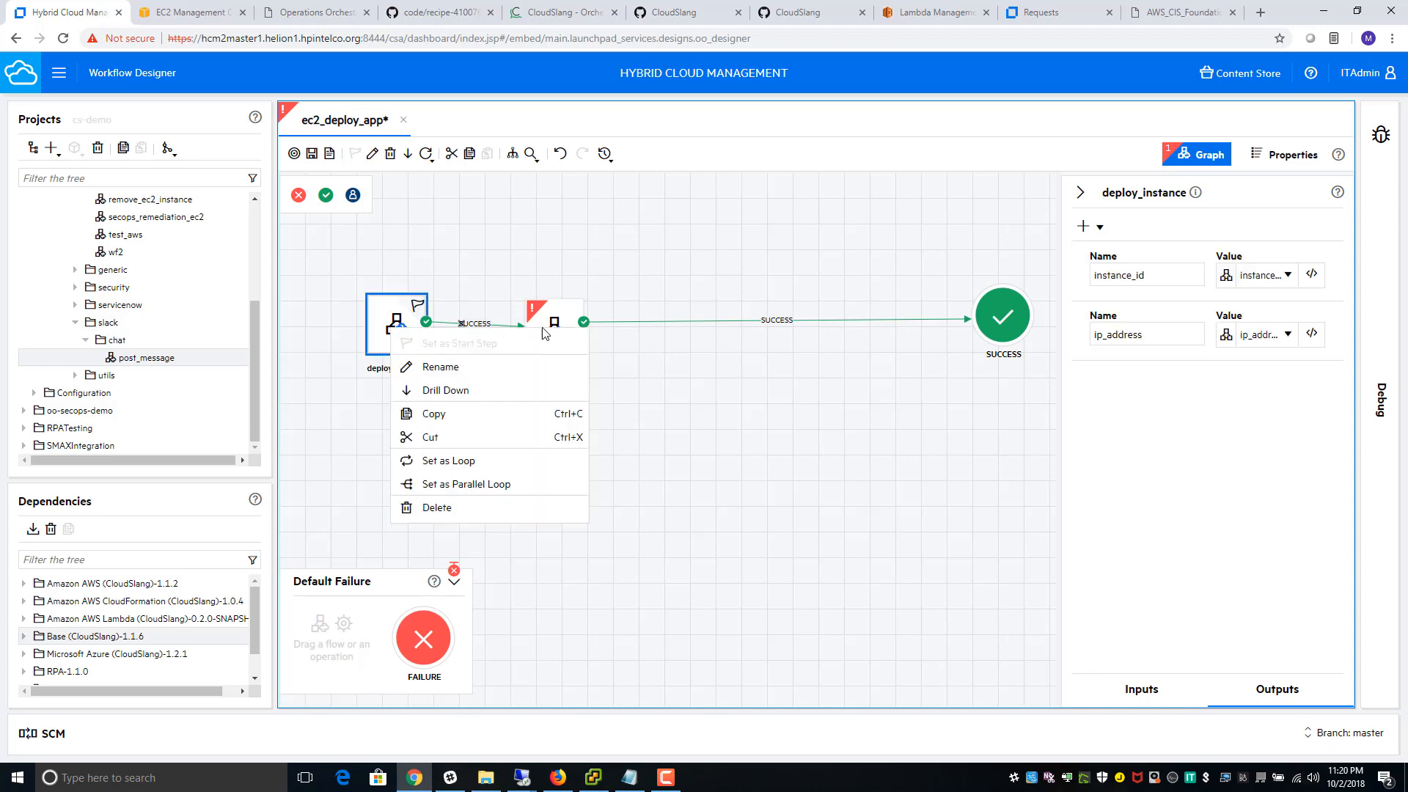
left_click(618, 284)
- Begin post_message's text input expression with 'Your service is ready on EC2: '+instance_id+' in the Expression Editor
left_click(554, 328)
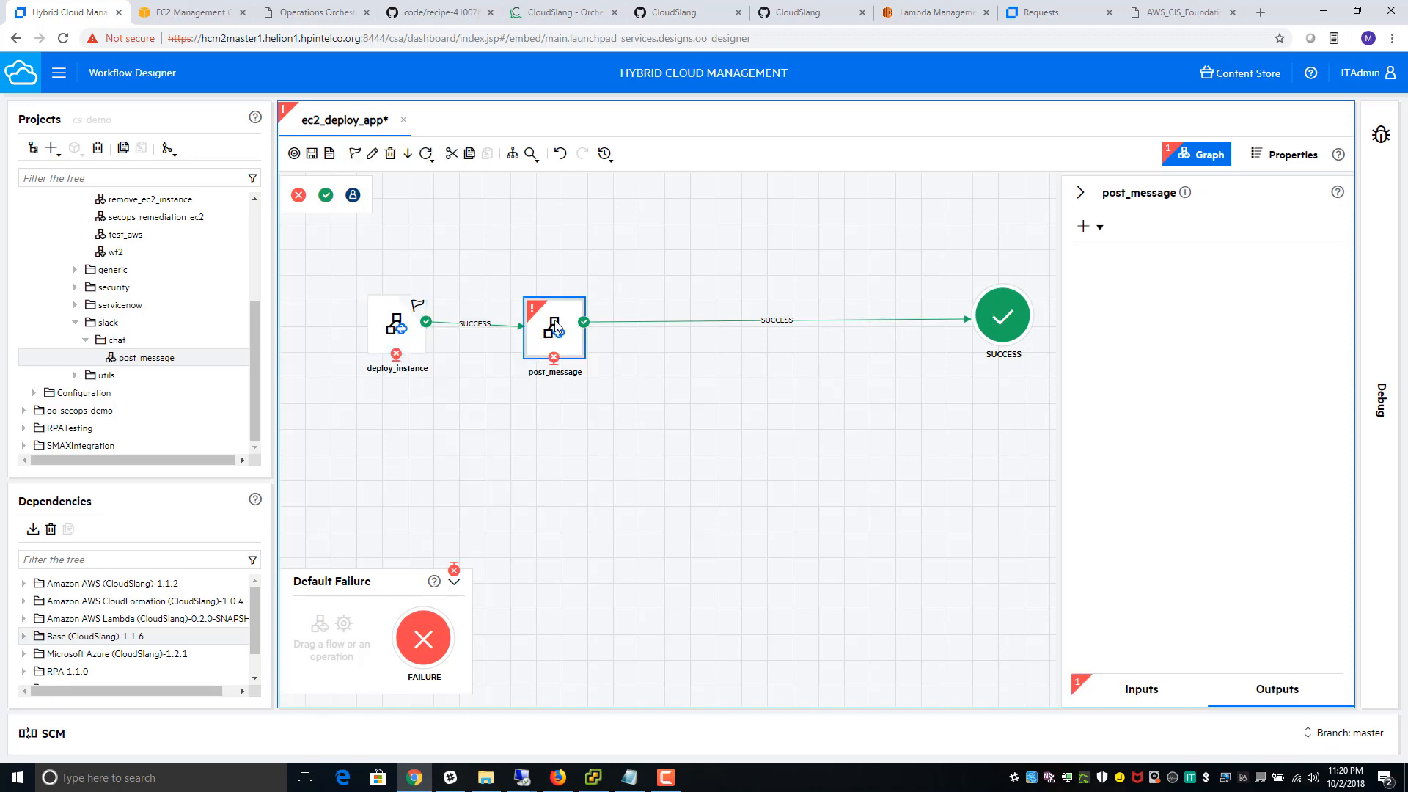
left_click(1142, 687)
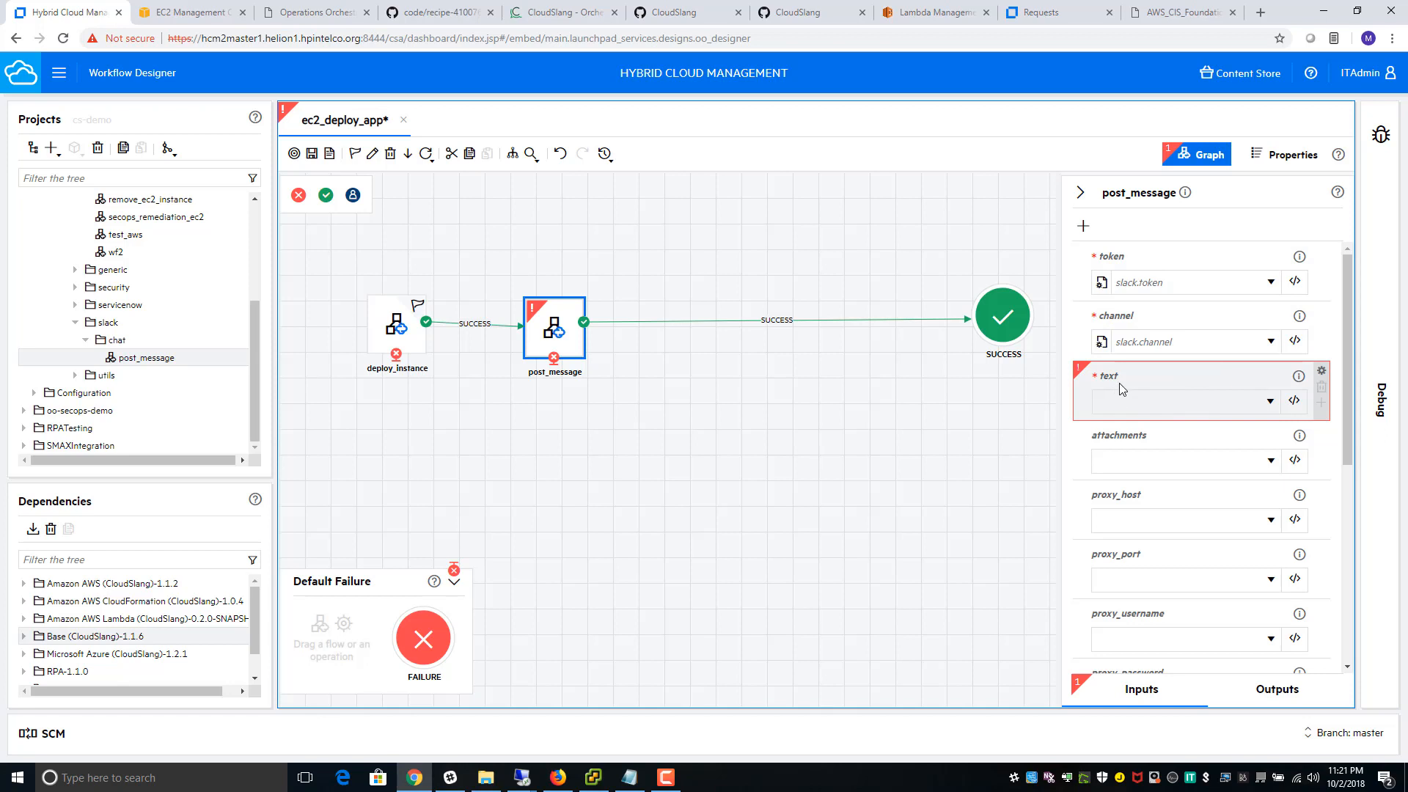
left_click(1295, 400)
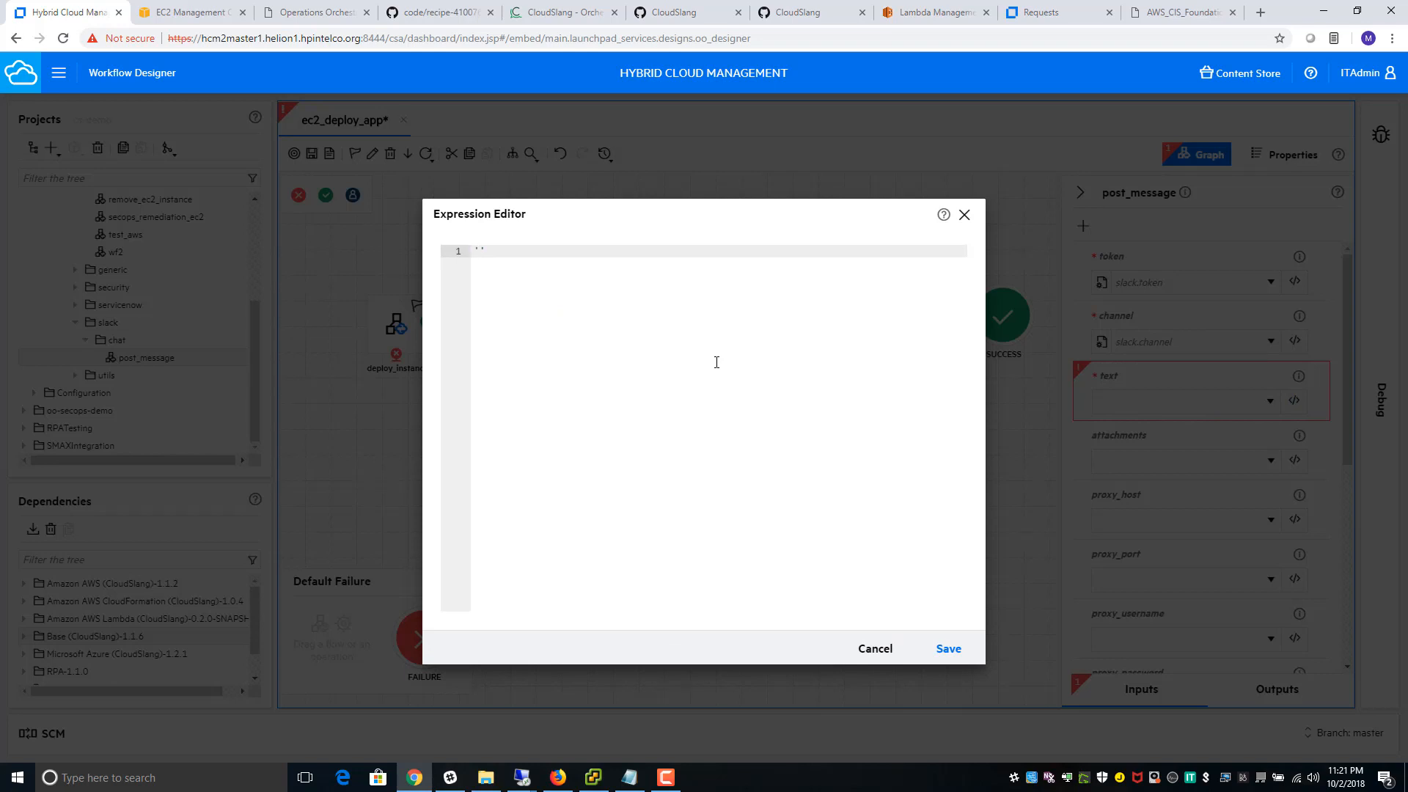
type("'Your service is ready on EC2: '+isnta")
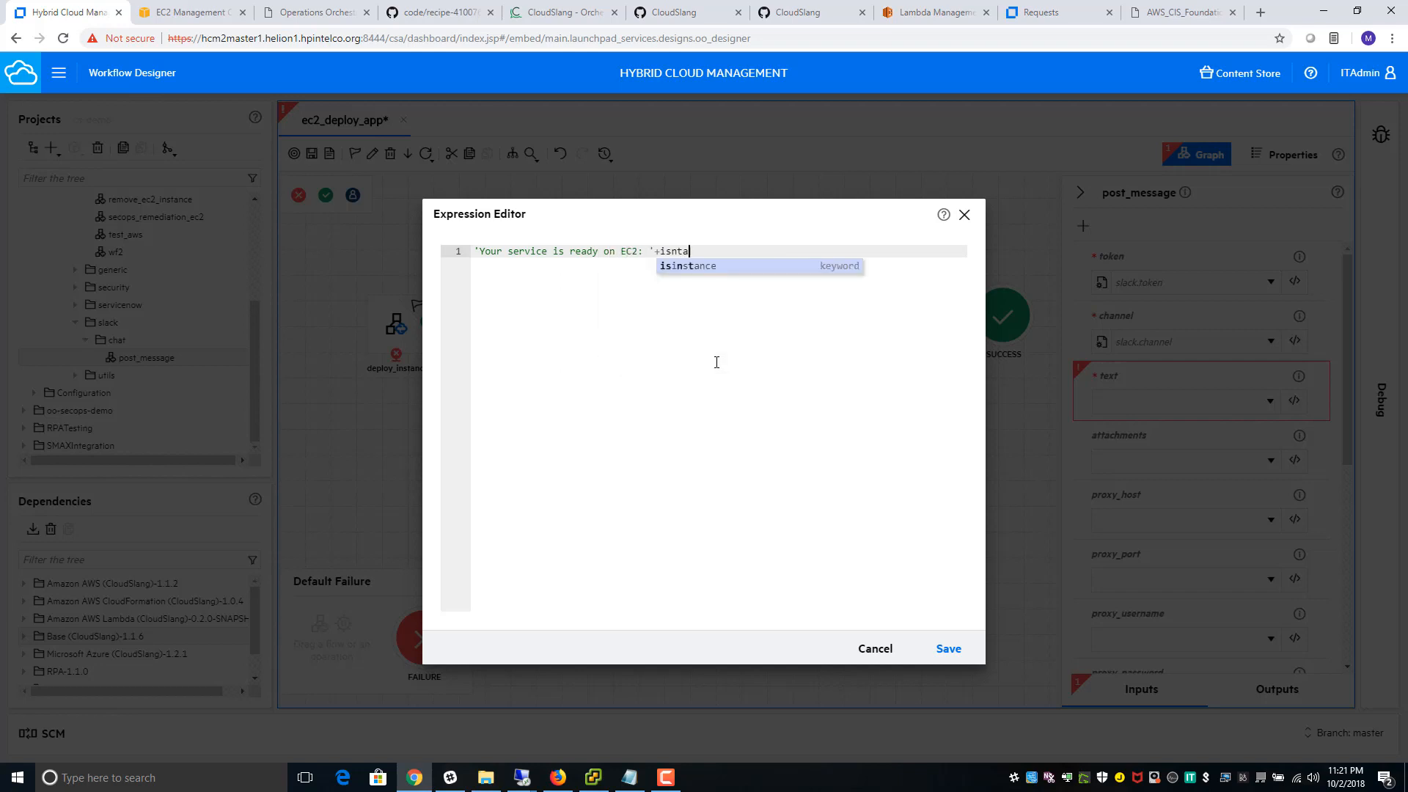
key("BackSpace")
key("BackSpace")
key("BackSpace")
key("BackSpace")
type("nstance_id+'")
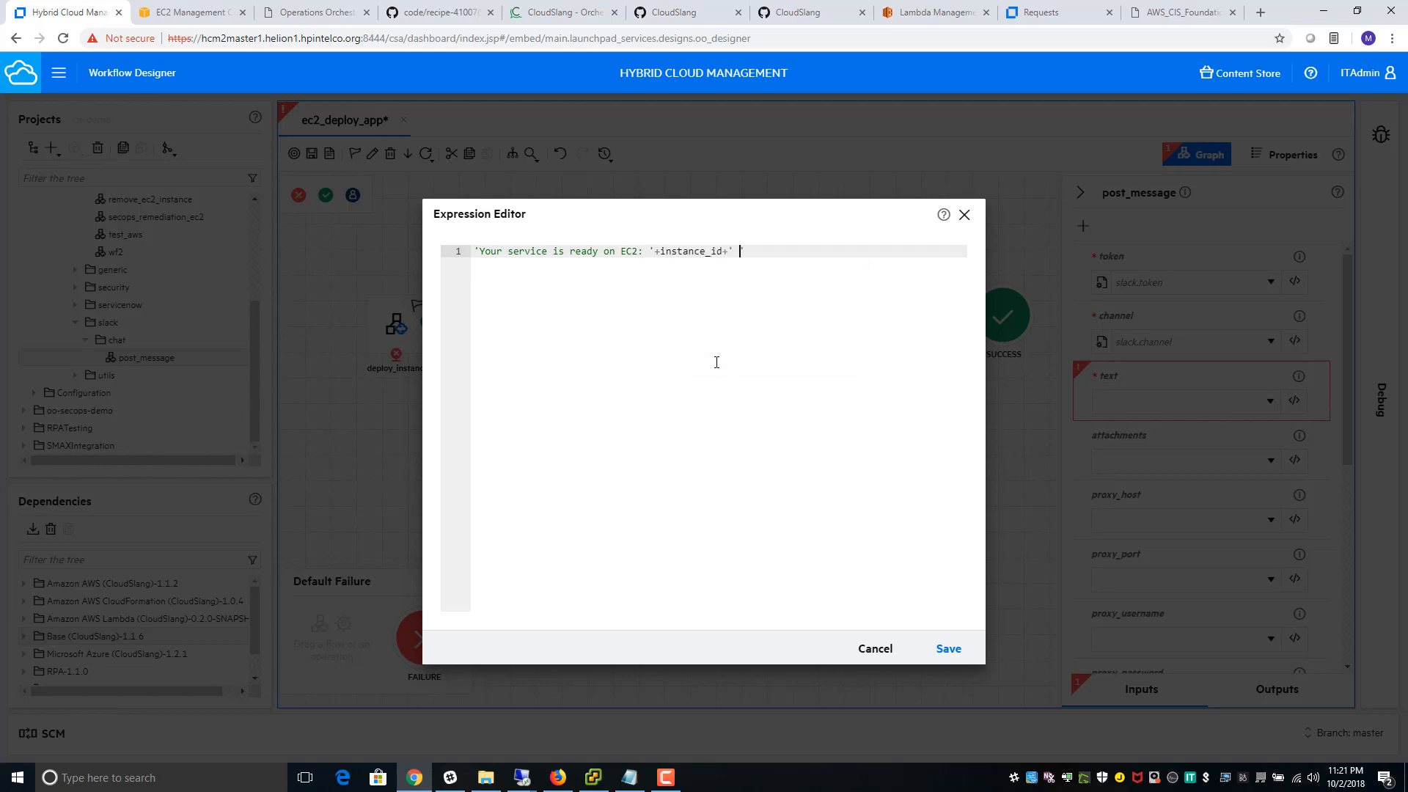
type(".You can access")
type(" the ")
type("your application he")
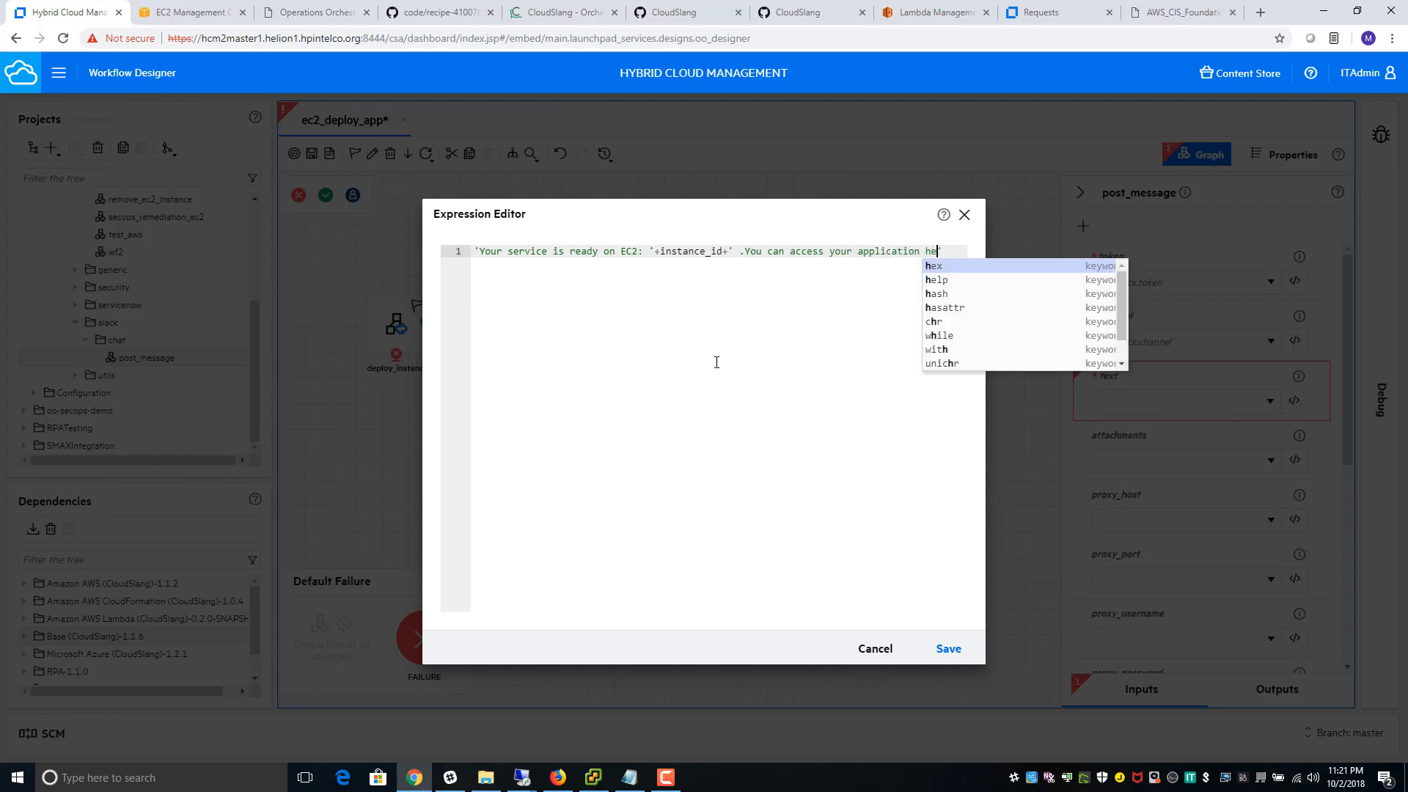
type("re http:")
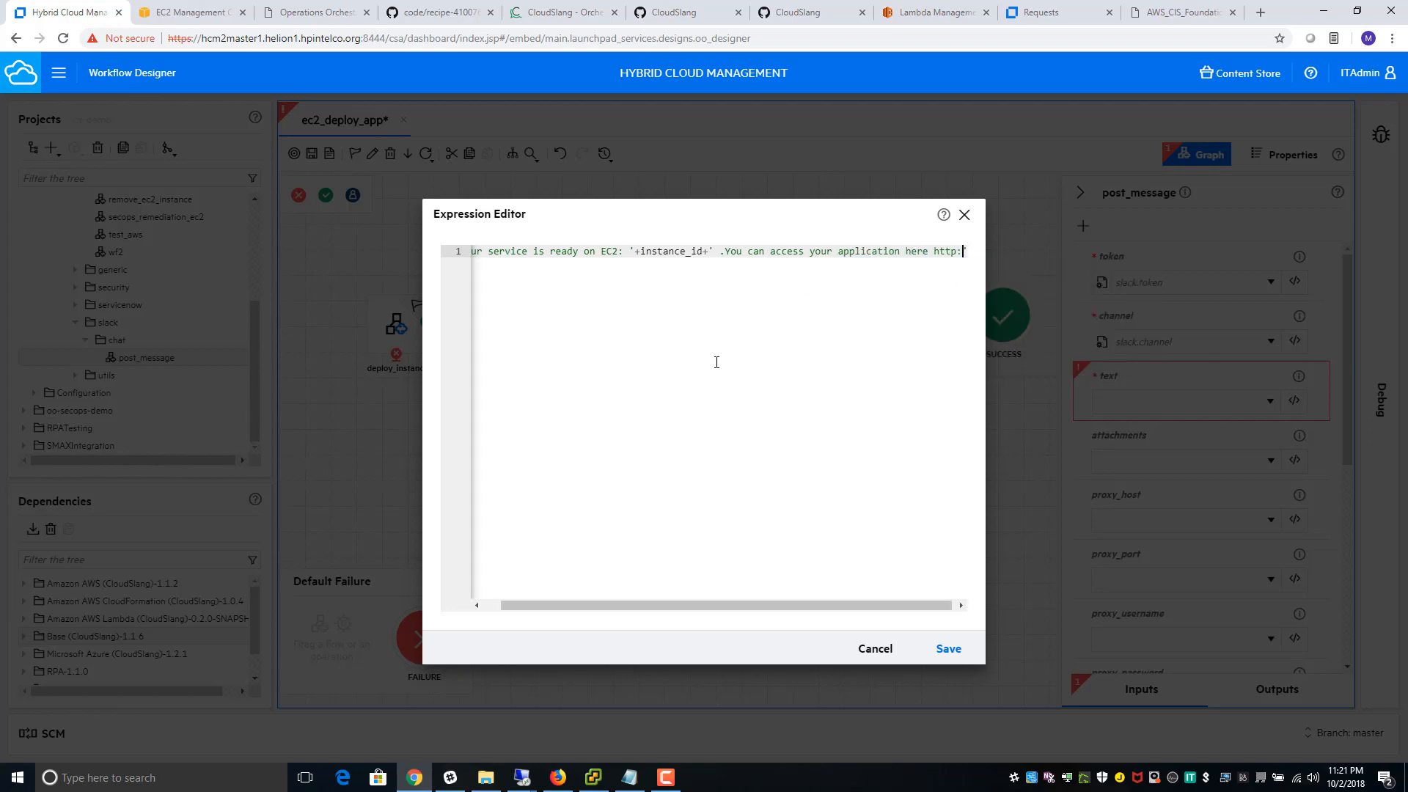
type("//'+")
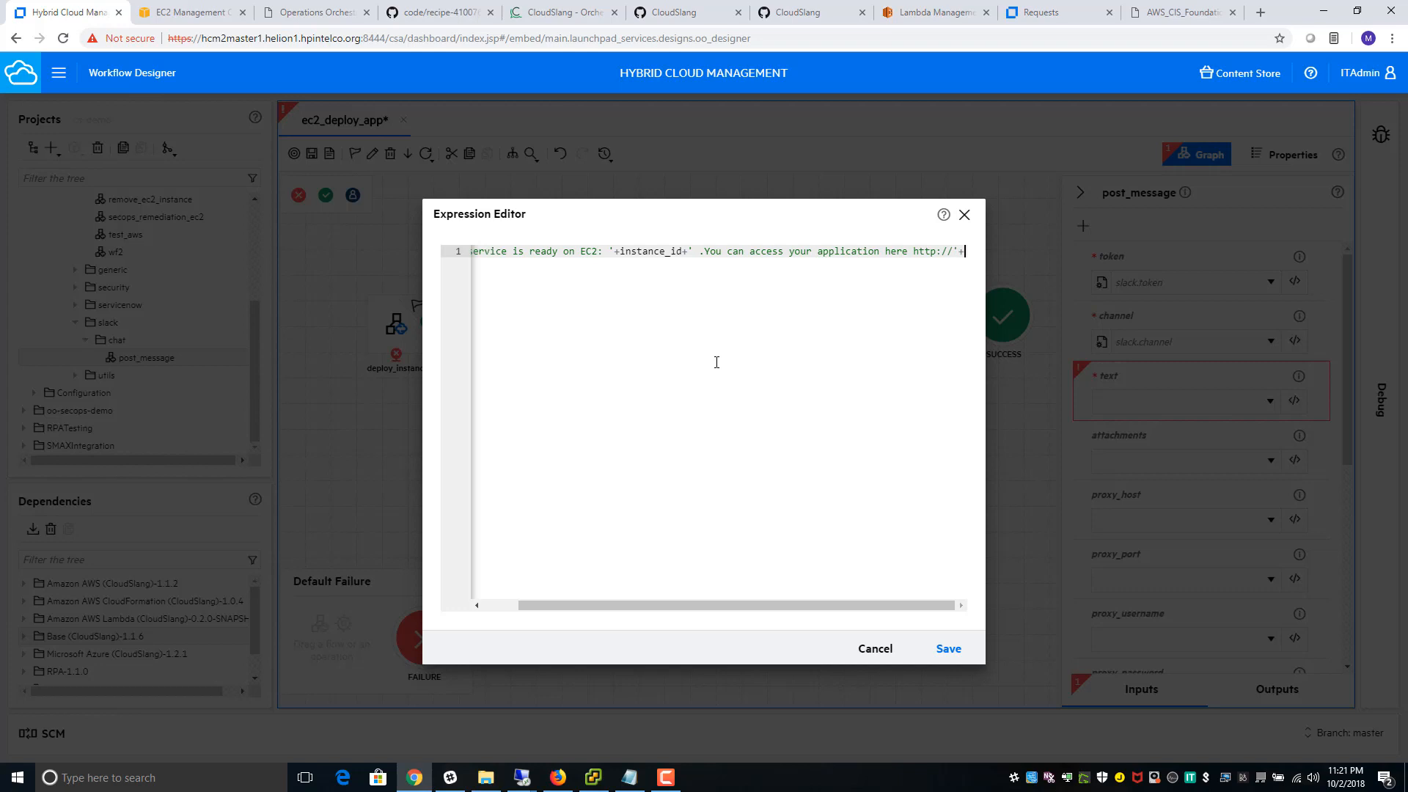
type("ip_address")
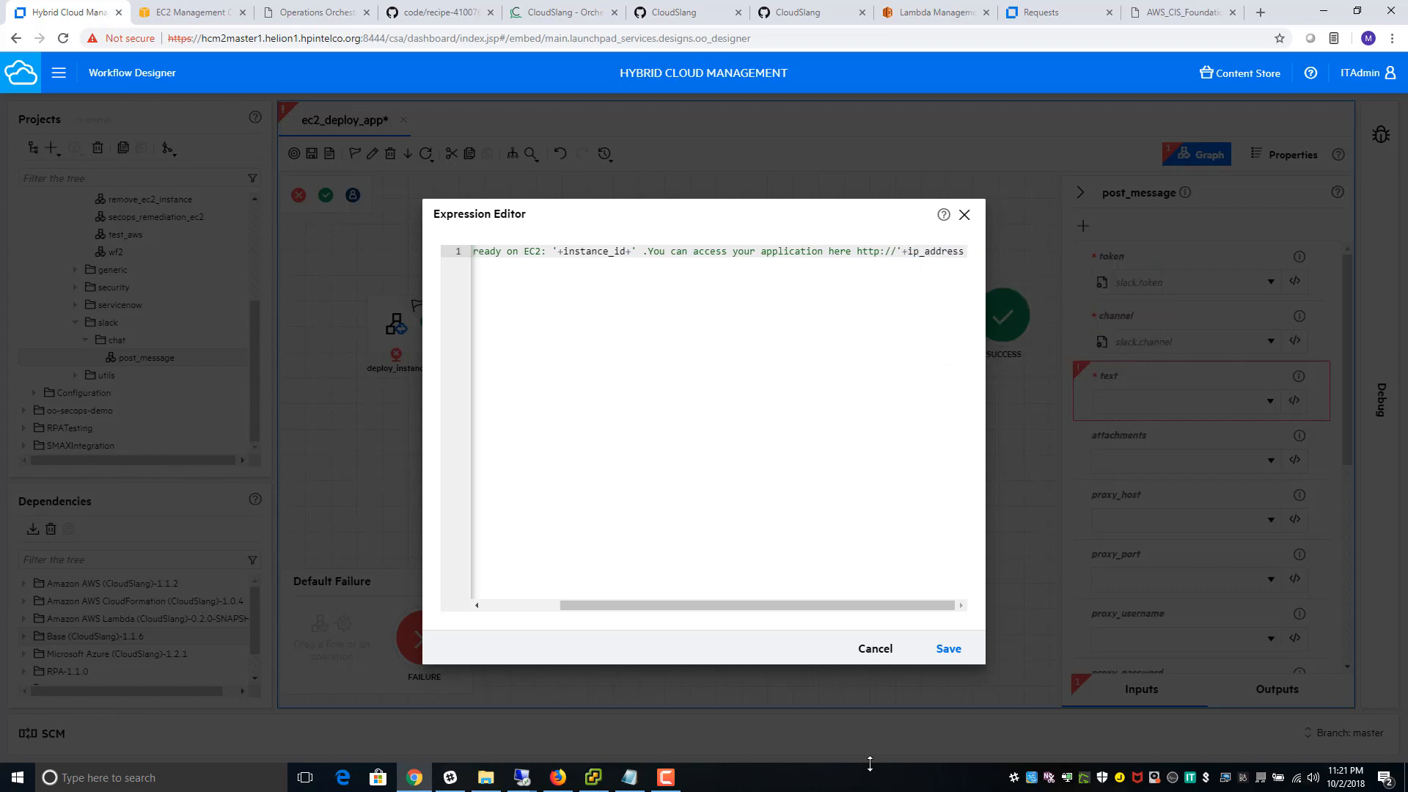
left_click(953, 651)
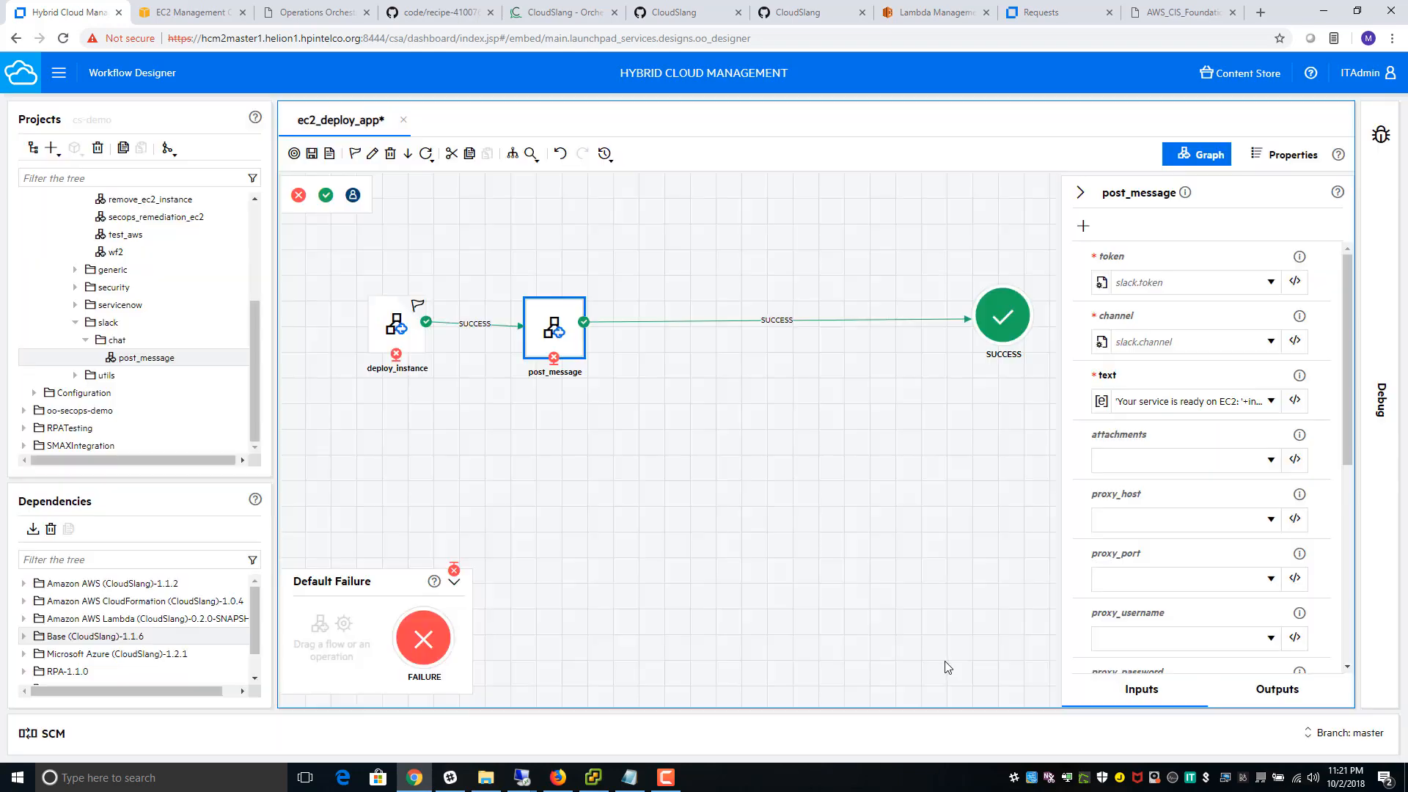
- Deselect the post_message step and save the ec2_deploy_app flow
left_click(1260, 701)
left_click(620, 361)
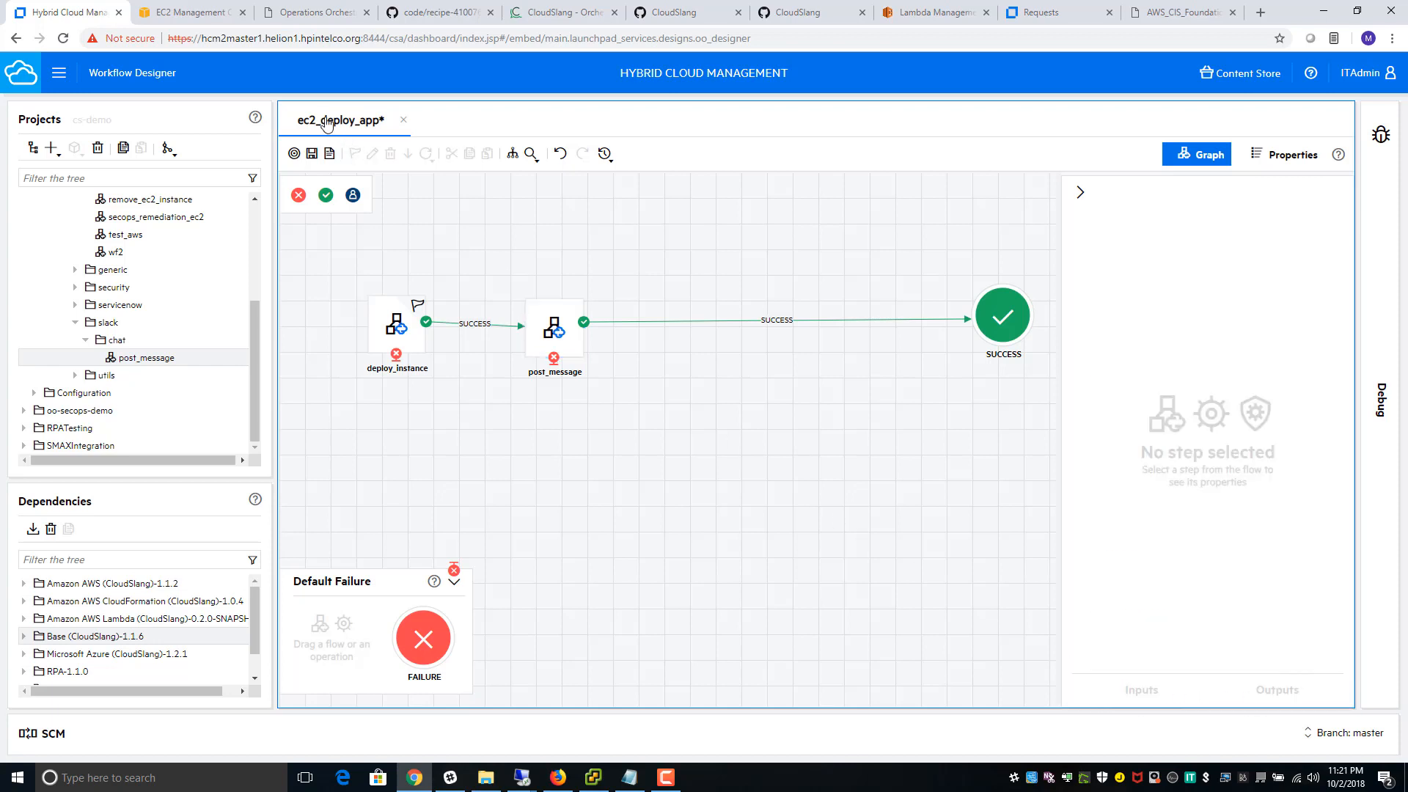
left_click(318, 154)
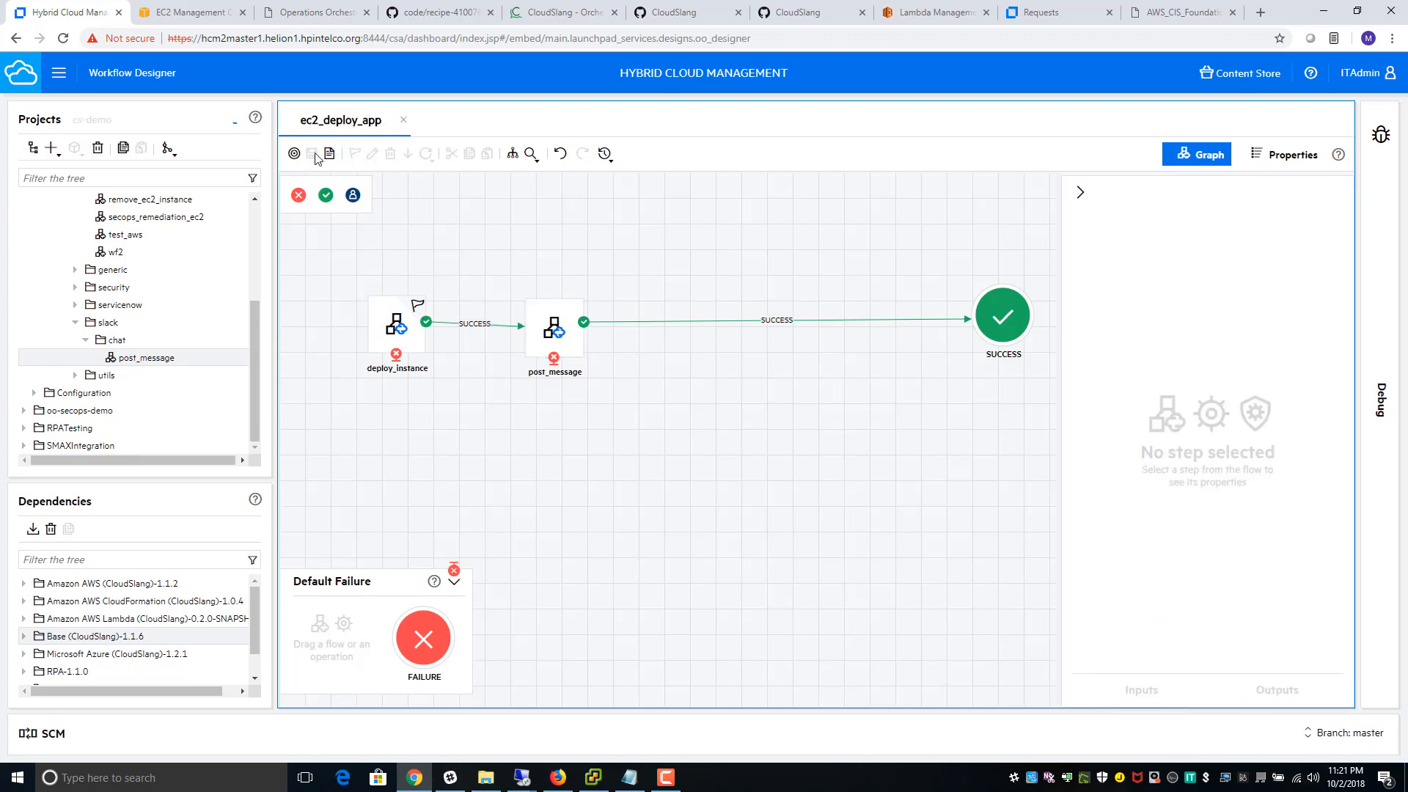
- Collapse the step details and start a debug run of the ec2_deploy_app flow
left_click(1080, 192)
left_click(1380, 138)
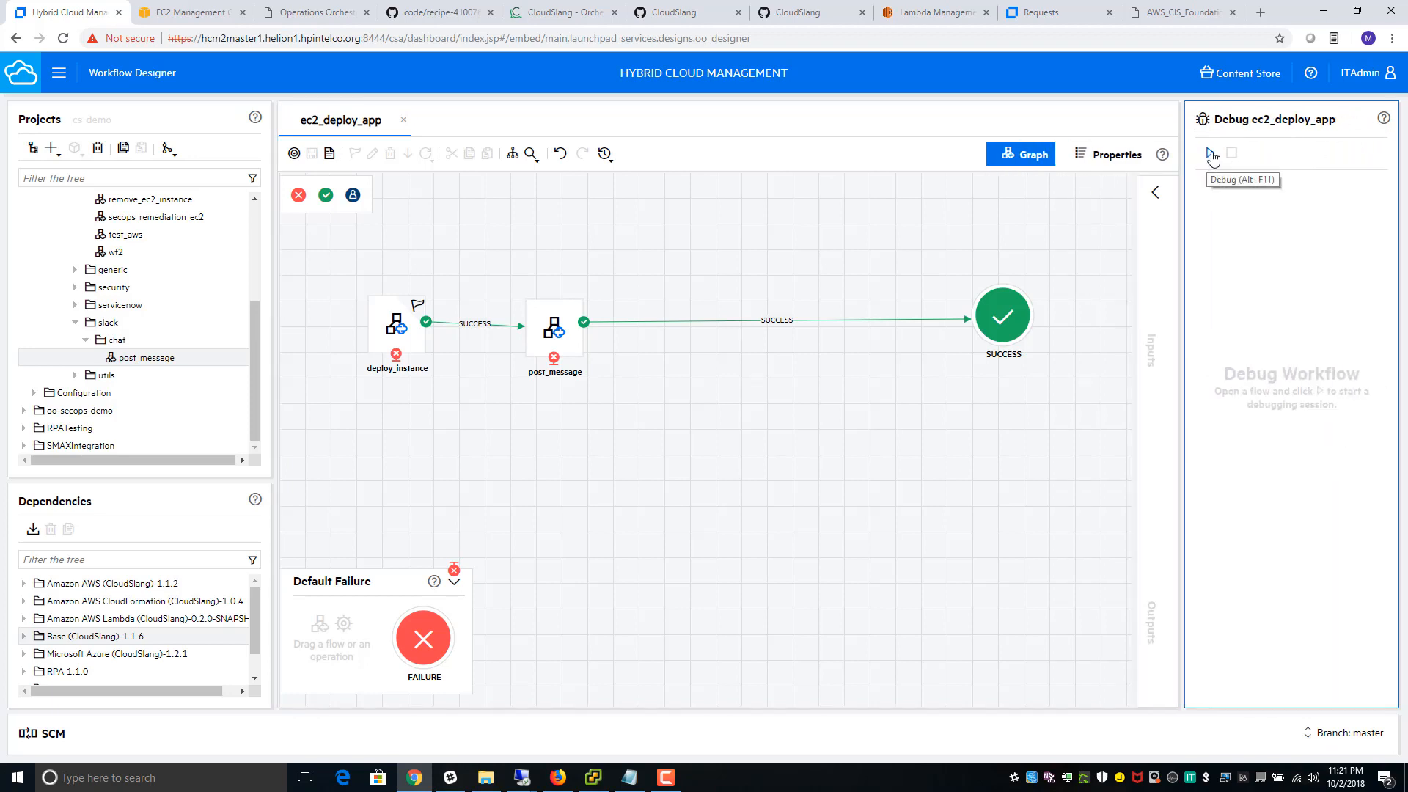
left_click(1210, 154)
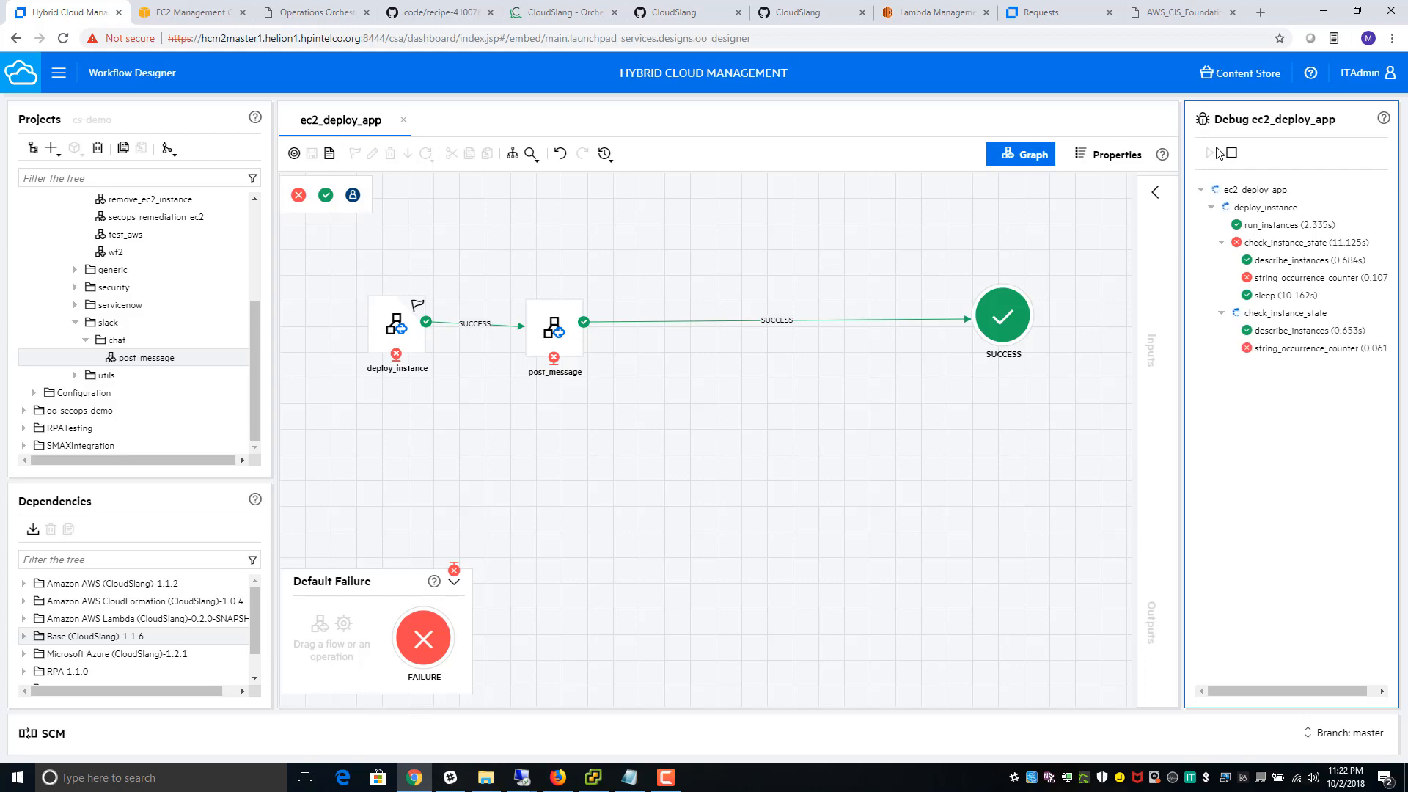
- Switch to the EC2 console, refresh the instance list and view the details of the newly launched t2.micro instance
left_click(192, 7)
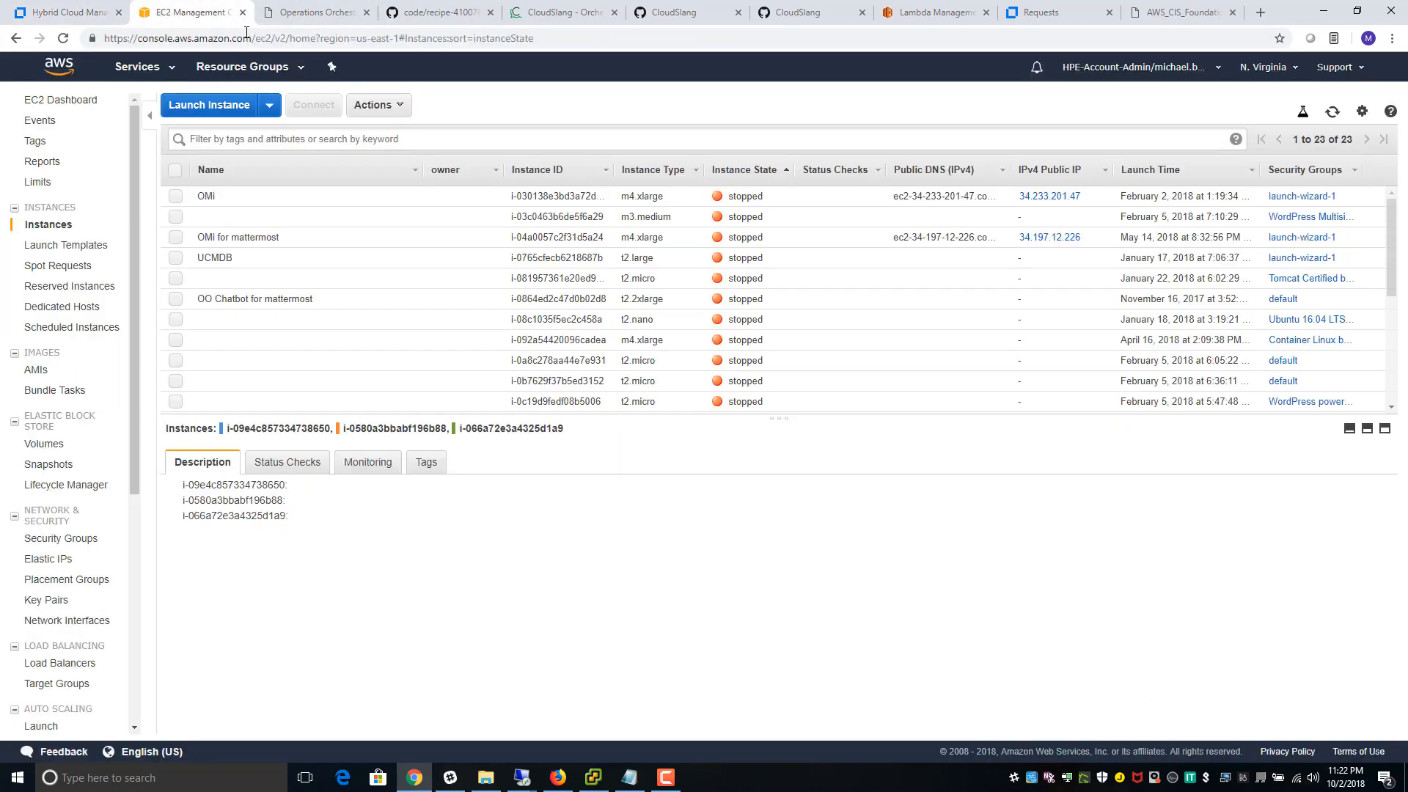
left_click(1333, 114)
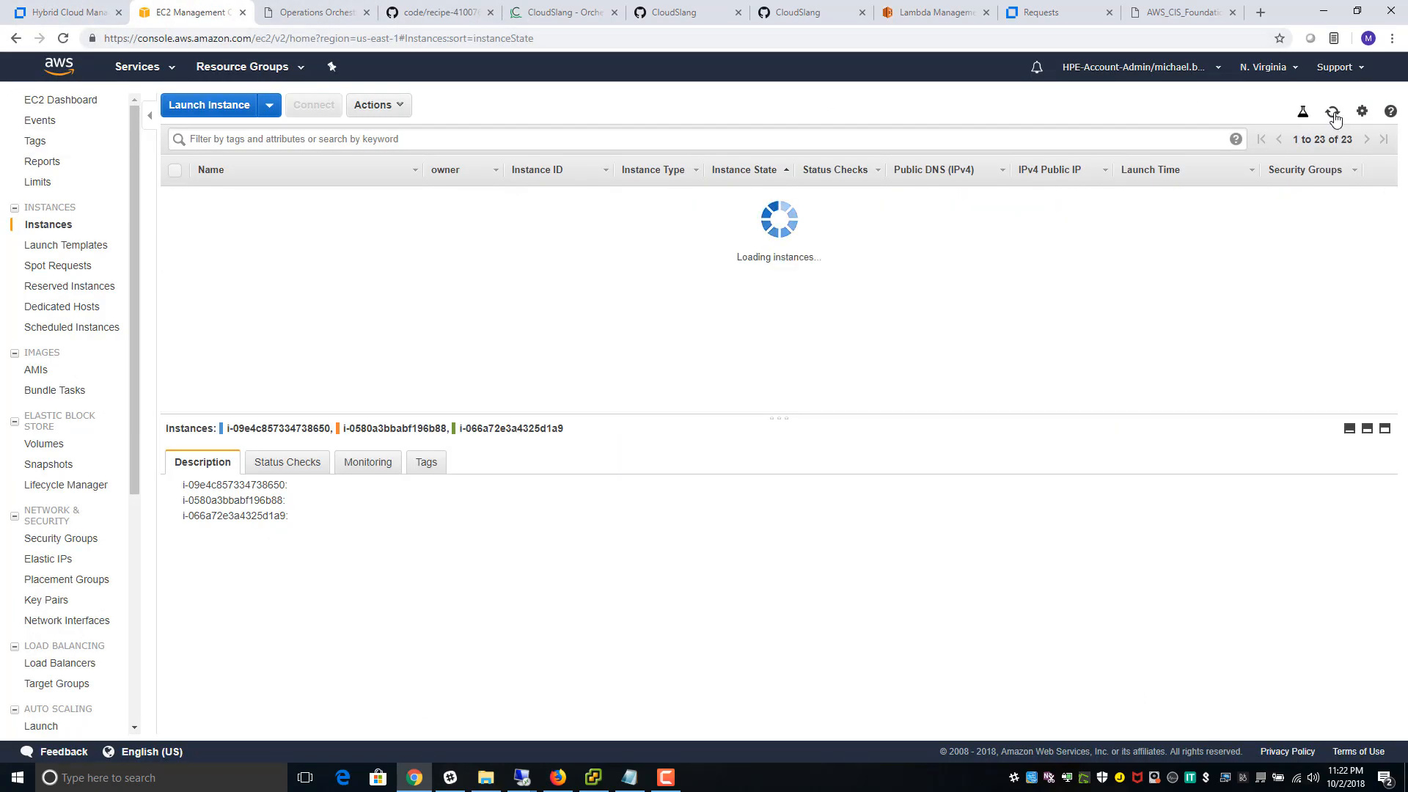
left_click(402, 195)
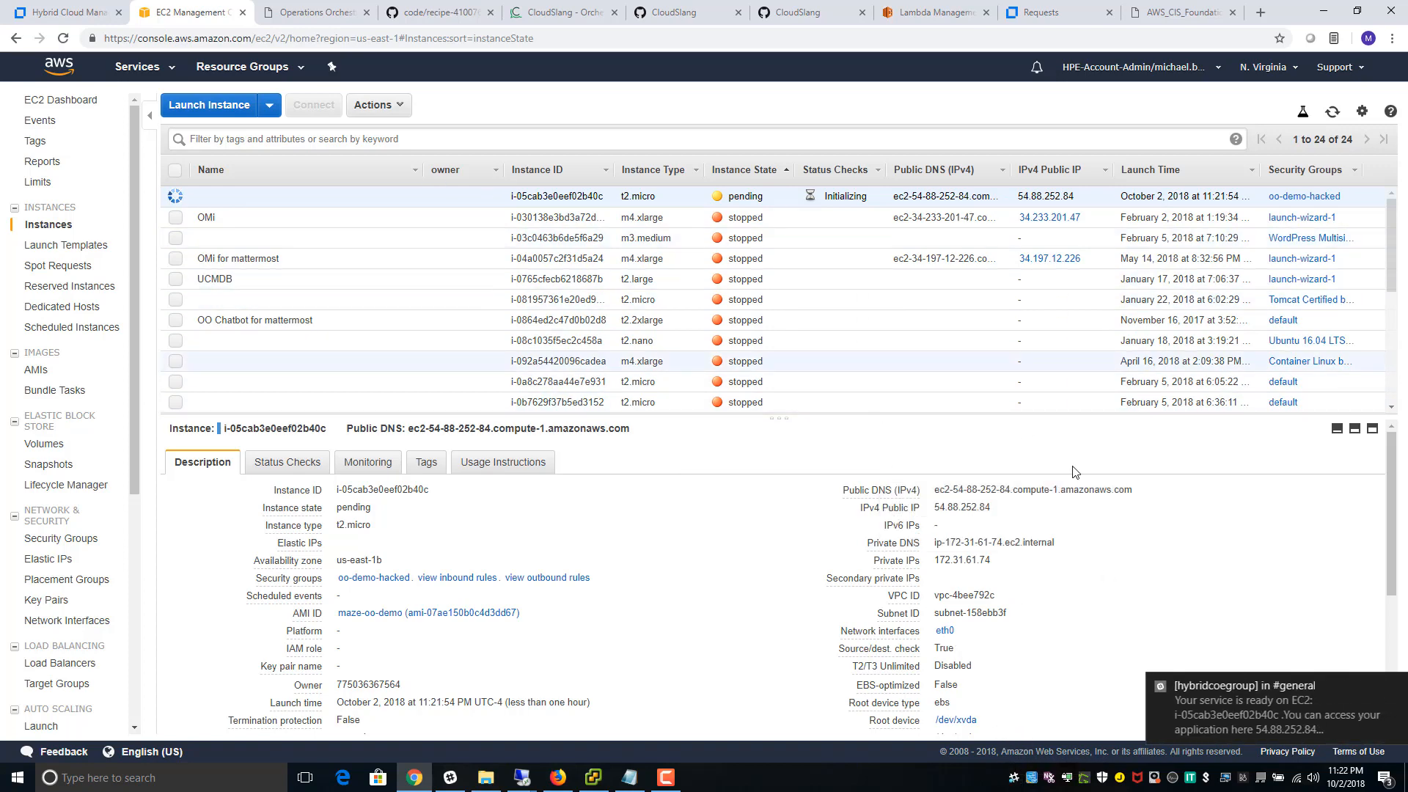
- Check the new instance ID in maestro's message in Slack's #general channel and open the application link it contains
left_click(1294, 723)
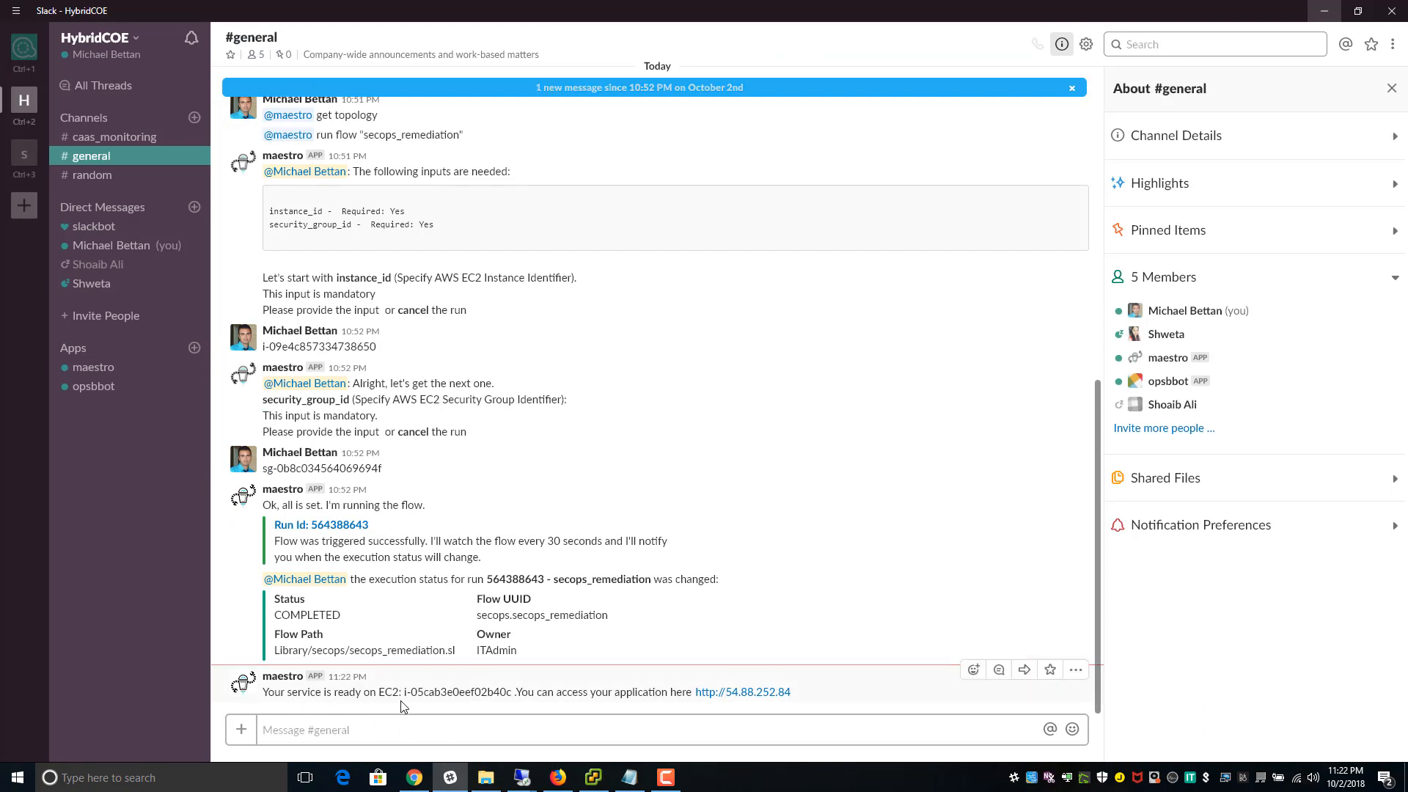
left_click_drag(516, 694, 403, 693)
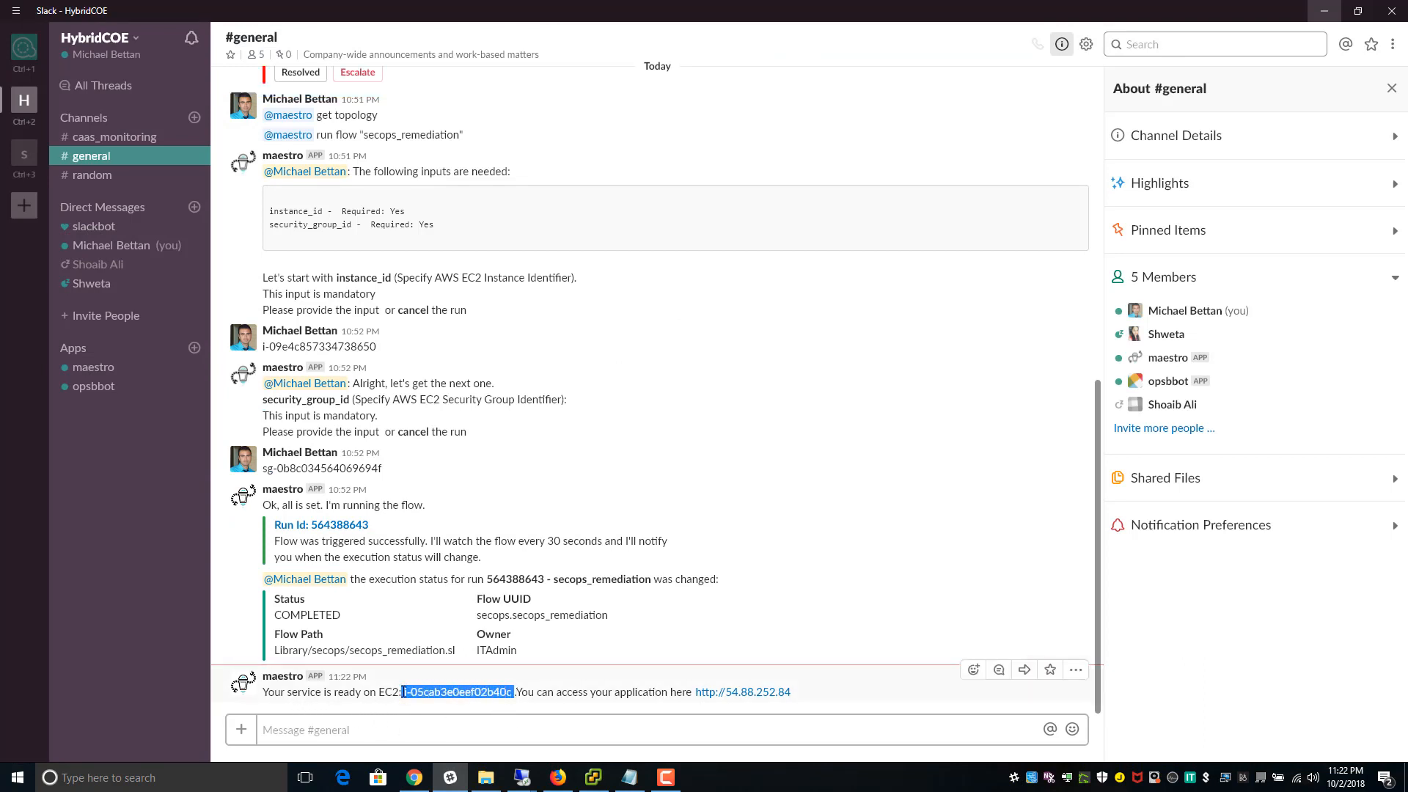
left_click(761, 693)
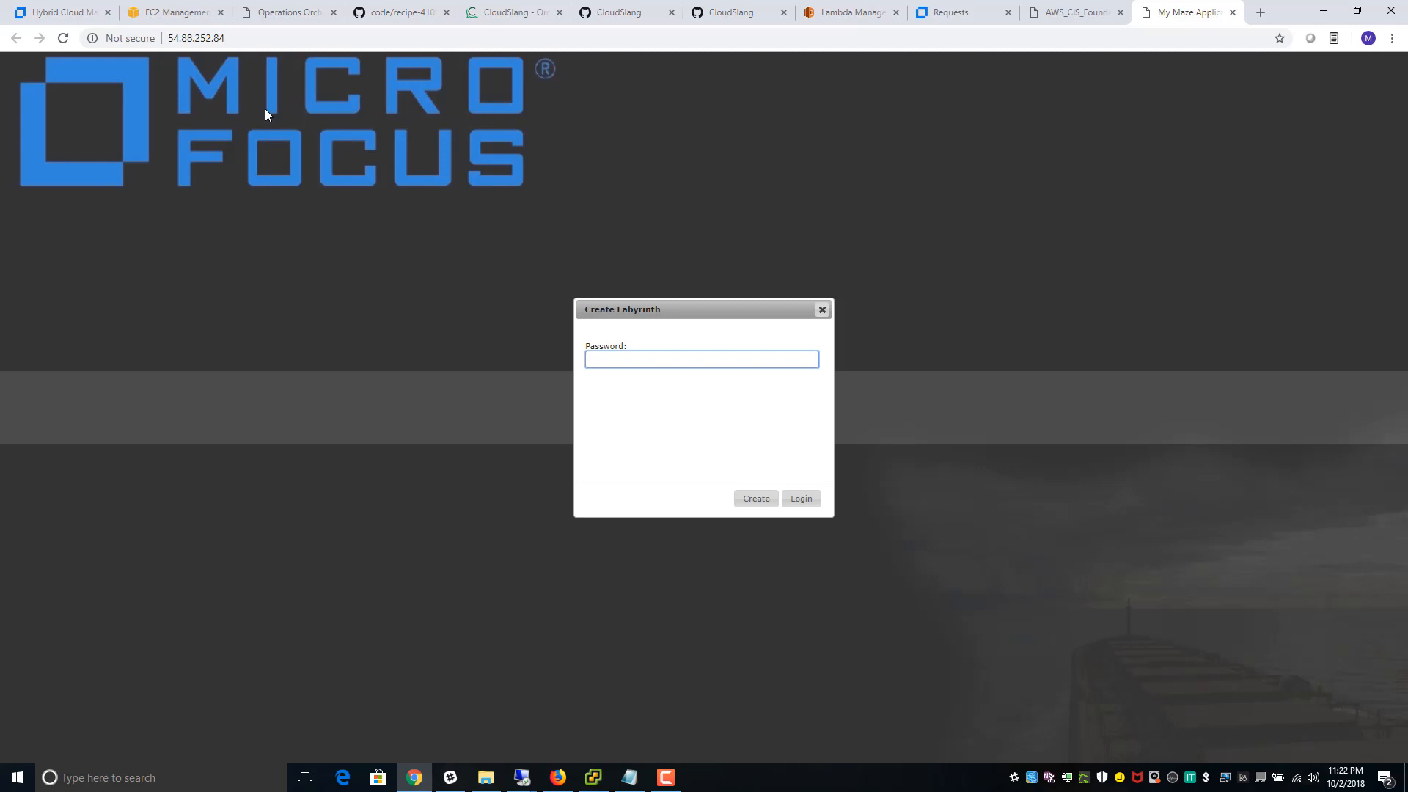
- Try to log in to the deployed maze application with the account password and dismiss the alert
type("•••••••••••••••")
left_click(808, 505)
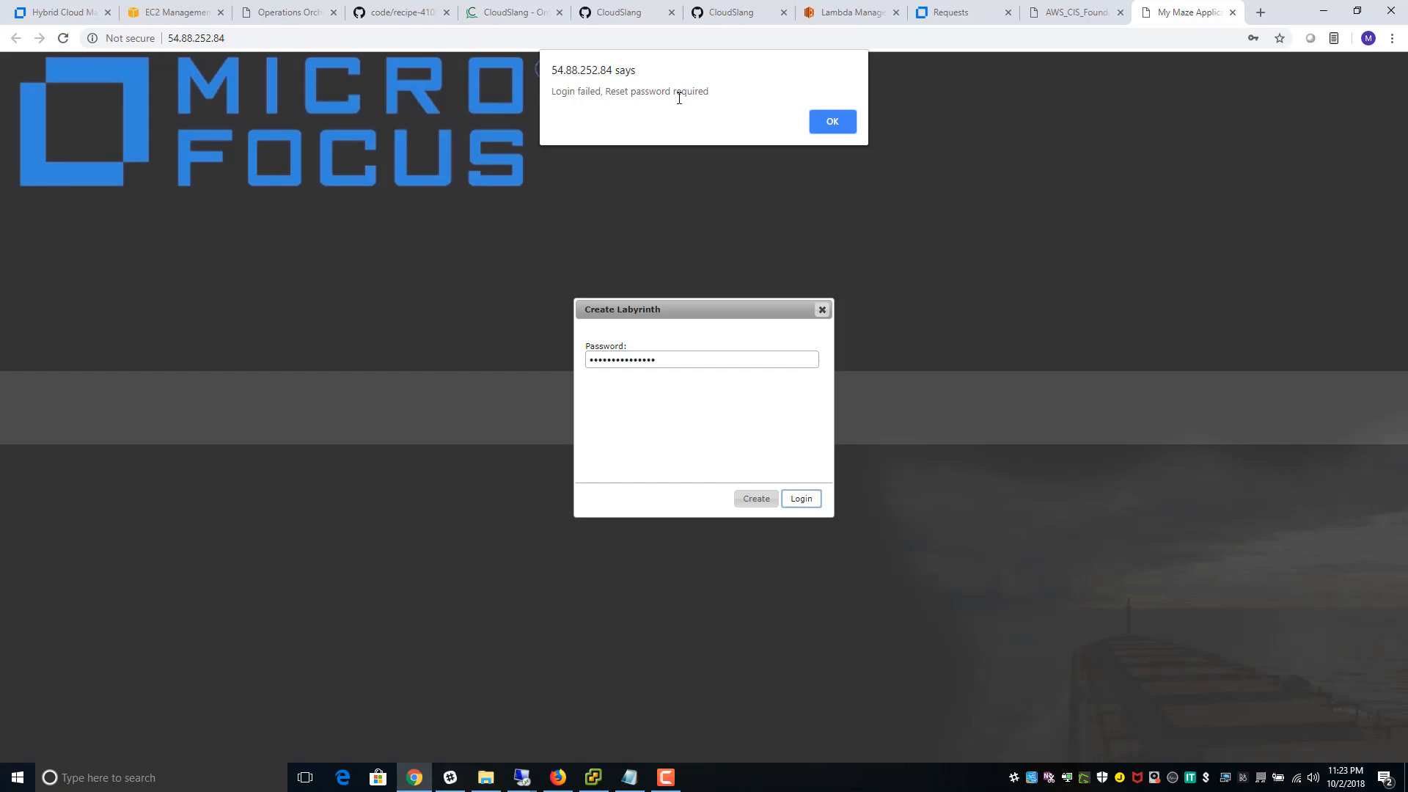
left_click(831, 121)
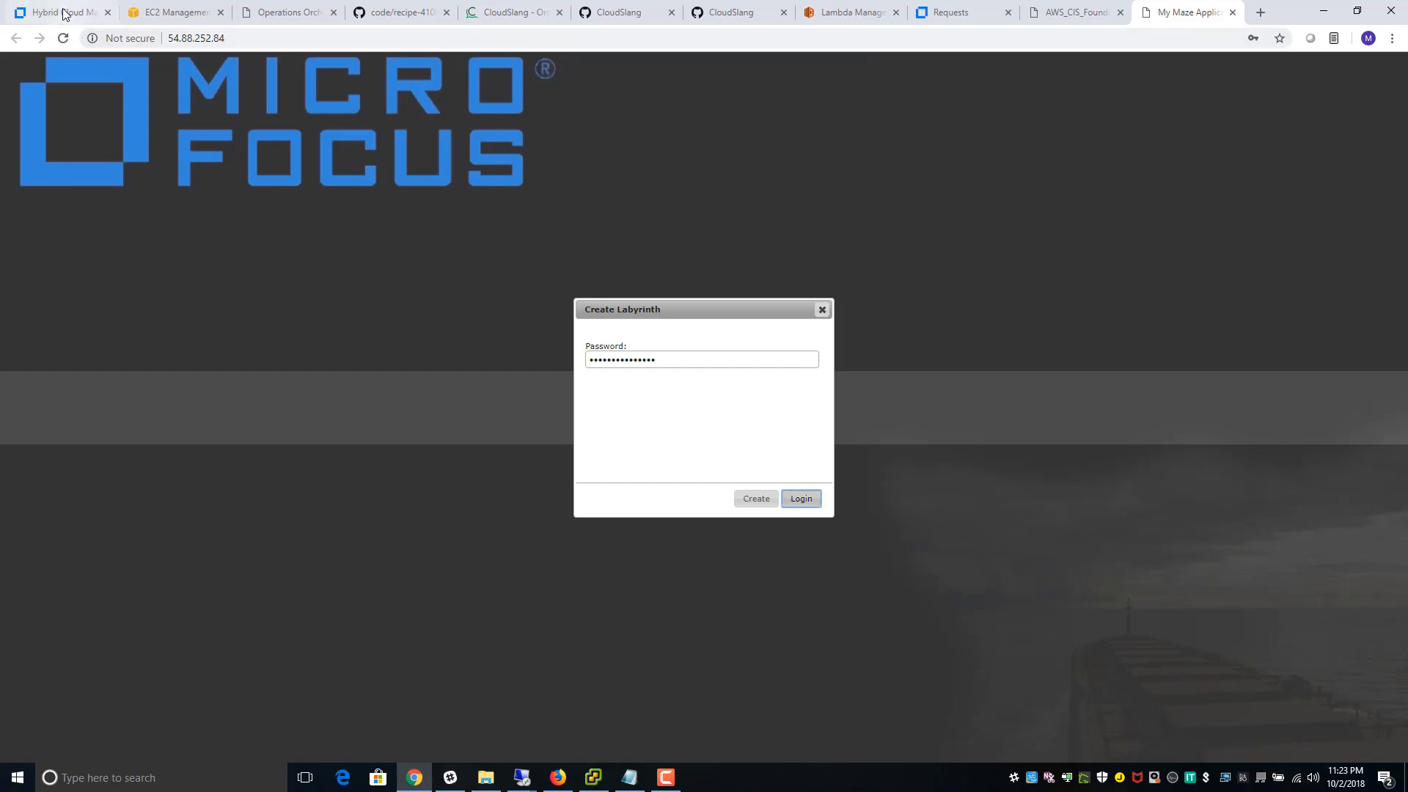
- Switch back to Workflow Designer and delete the connection between post_message and the SUCCESS result
left_click(65, 12)
left_click(690, 319)
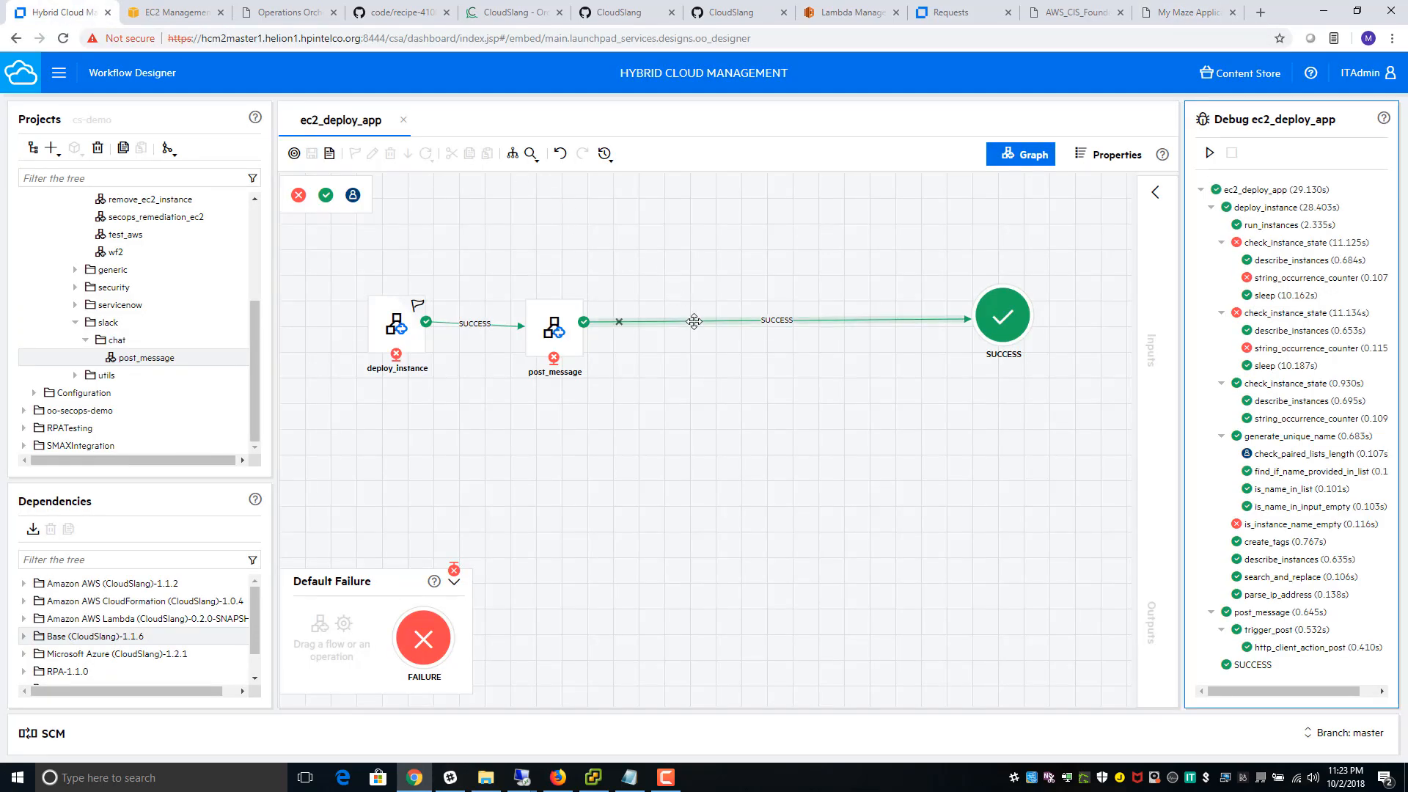
key("Delete")
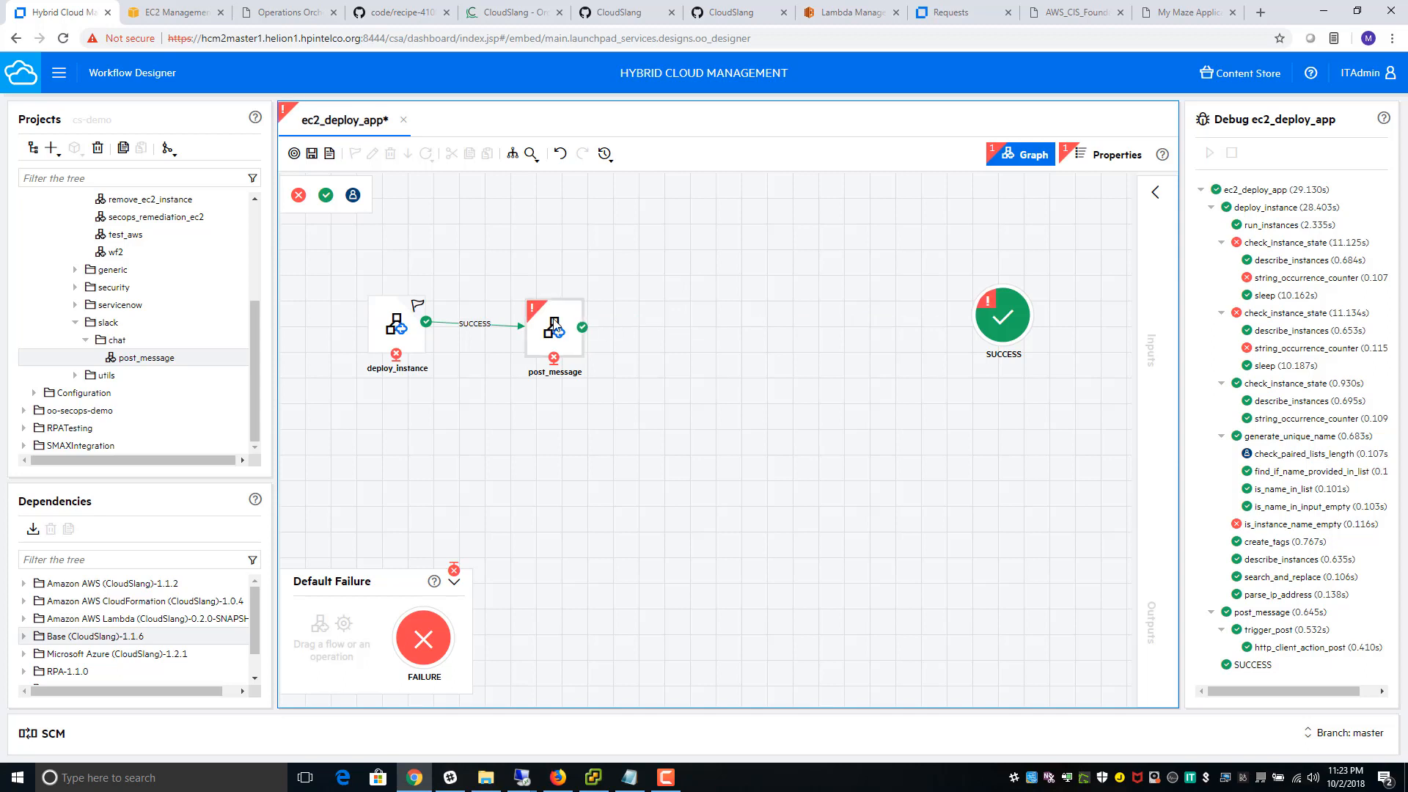
- Move deploy_instance and post_message closer together near the canvas's left edge, leaving more space before the SUCCESS result
left_click_drag(555, 326, 525, 321)
left_click_drag(396, 327, 327, 325)
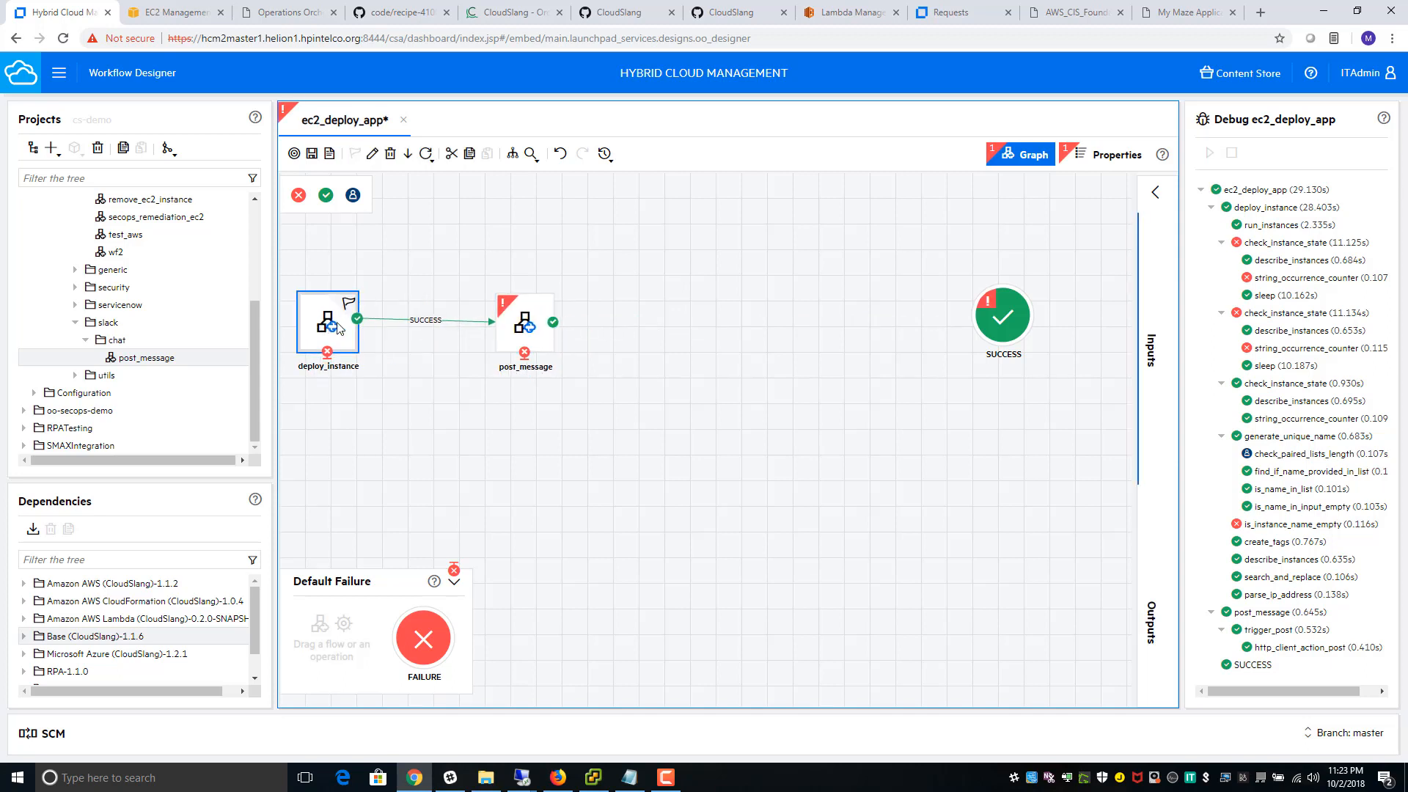
left_click_drag(529, 330, 456, 344)
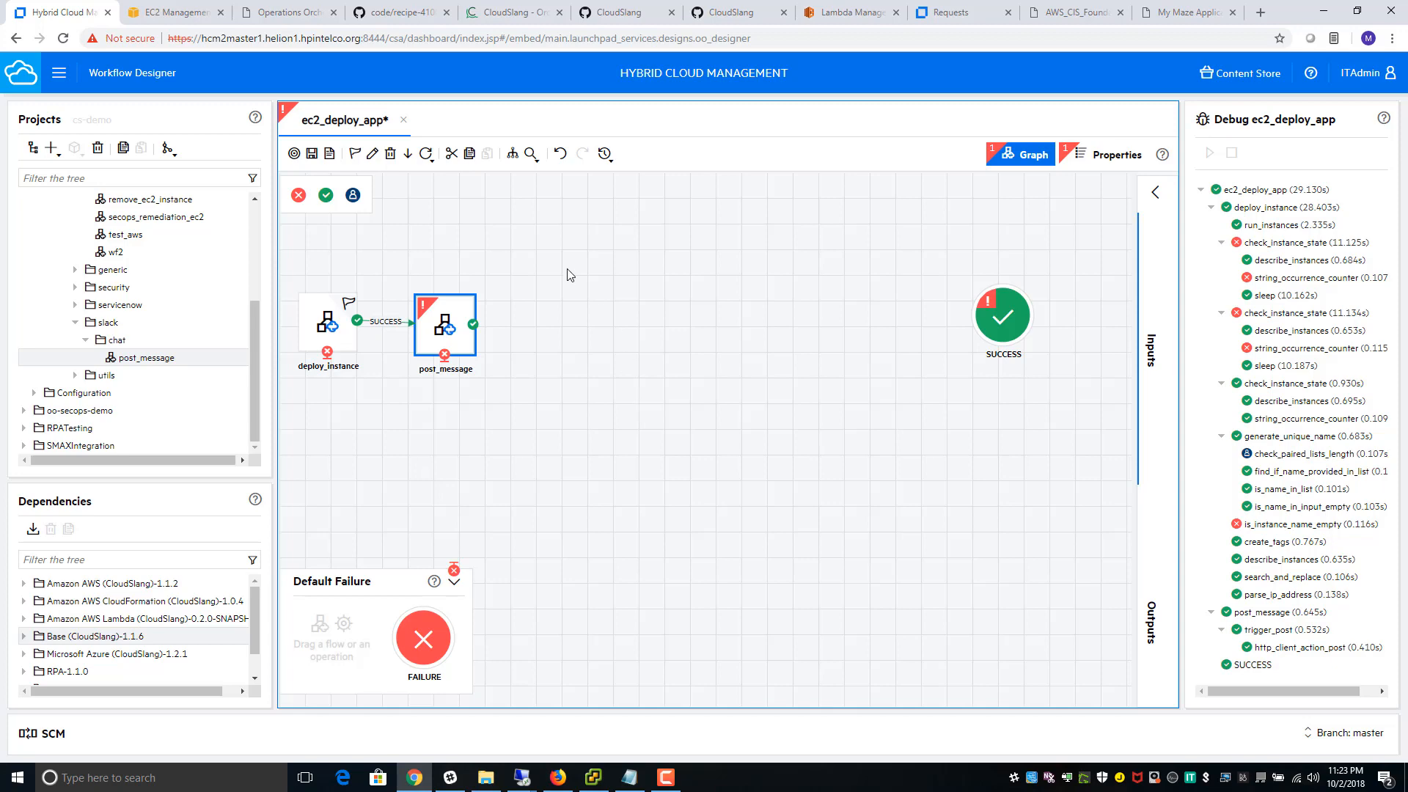
- Review the recipe-410076.py password generator on GitHub, the CloudSlang website and the CloudSlang GitHub repositories
left_click(400, 13)
scroll(600, 340, "down", 3)
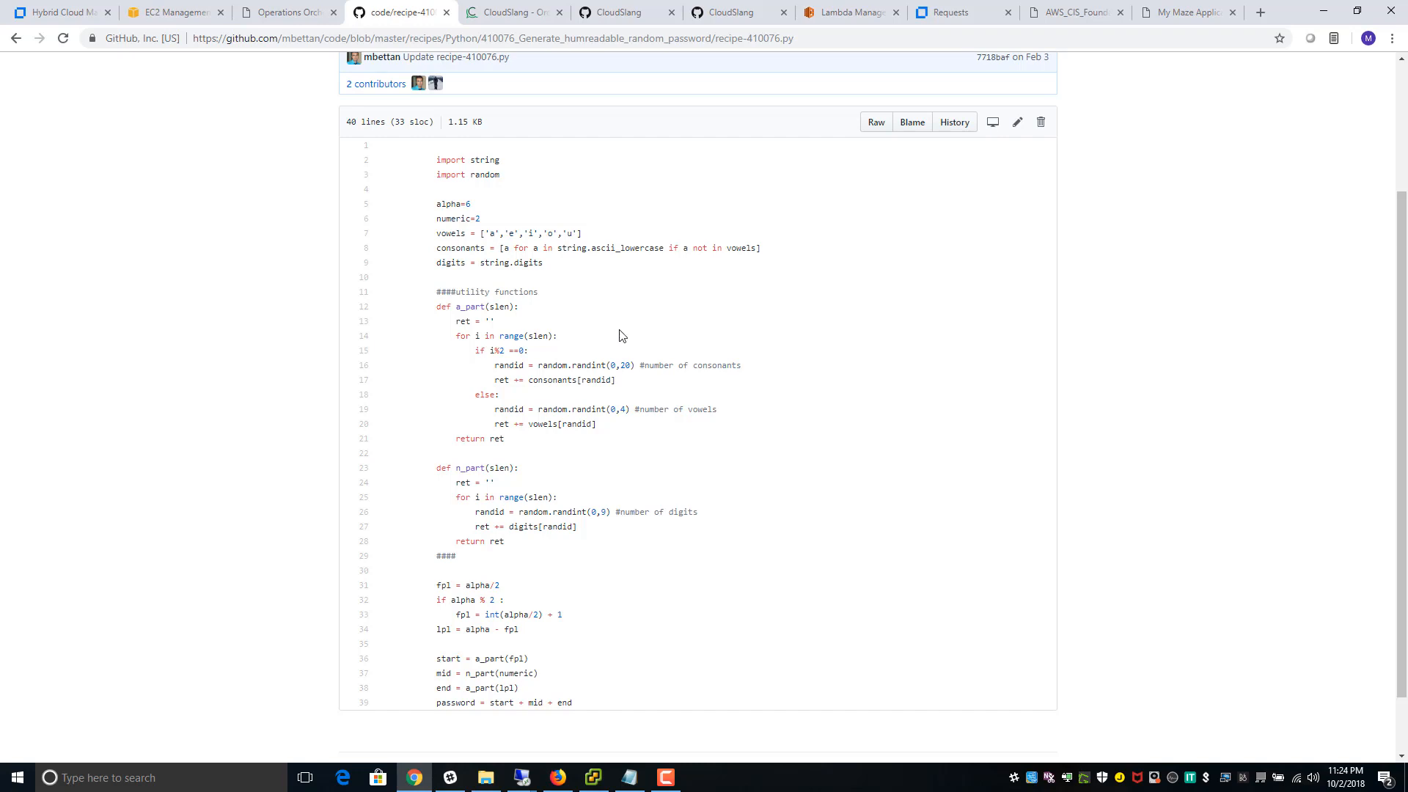
left_click(502, 12)
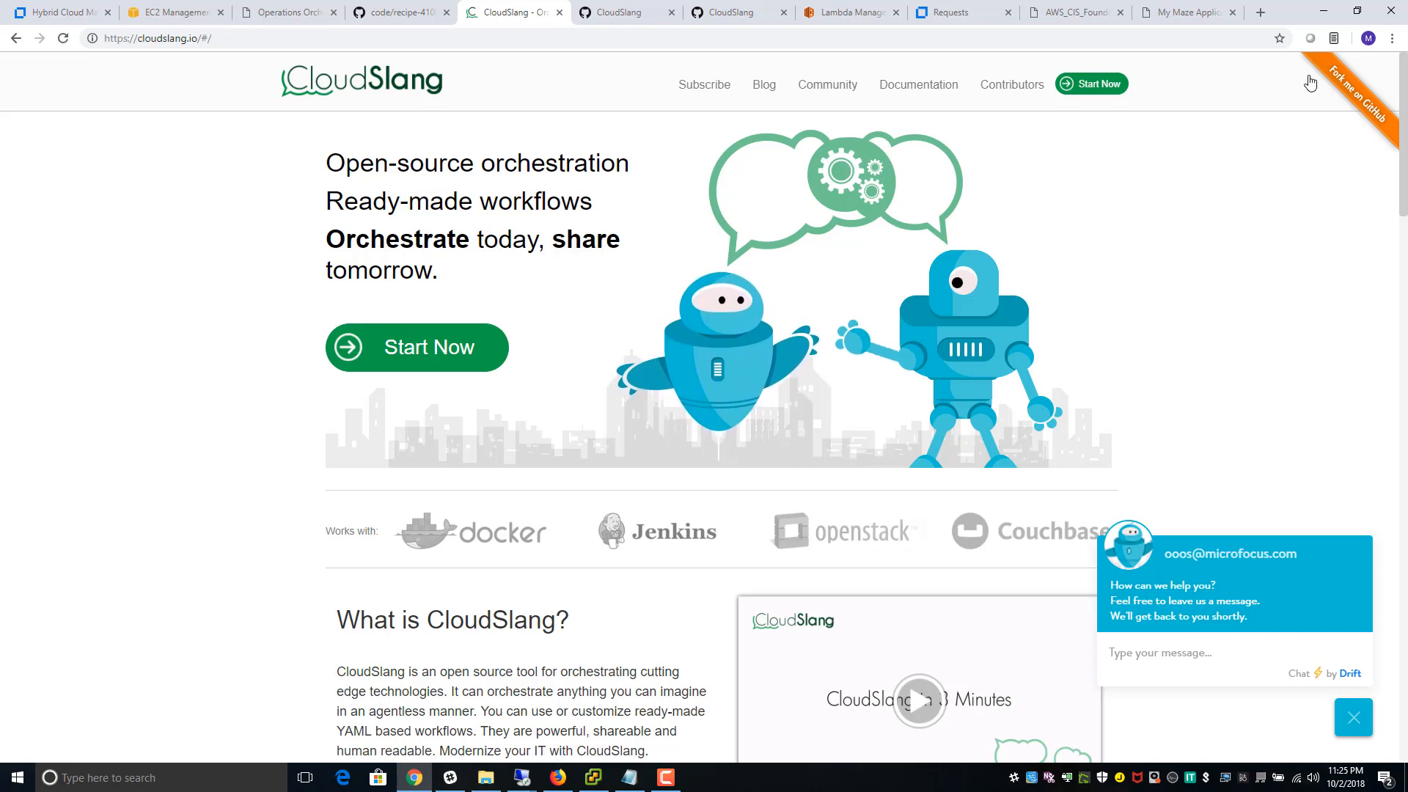
left_click(610, 13)
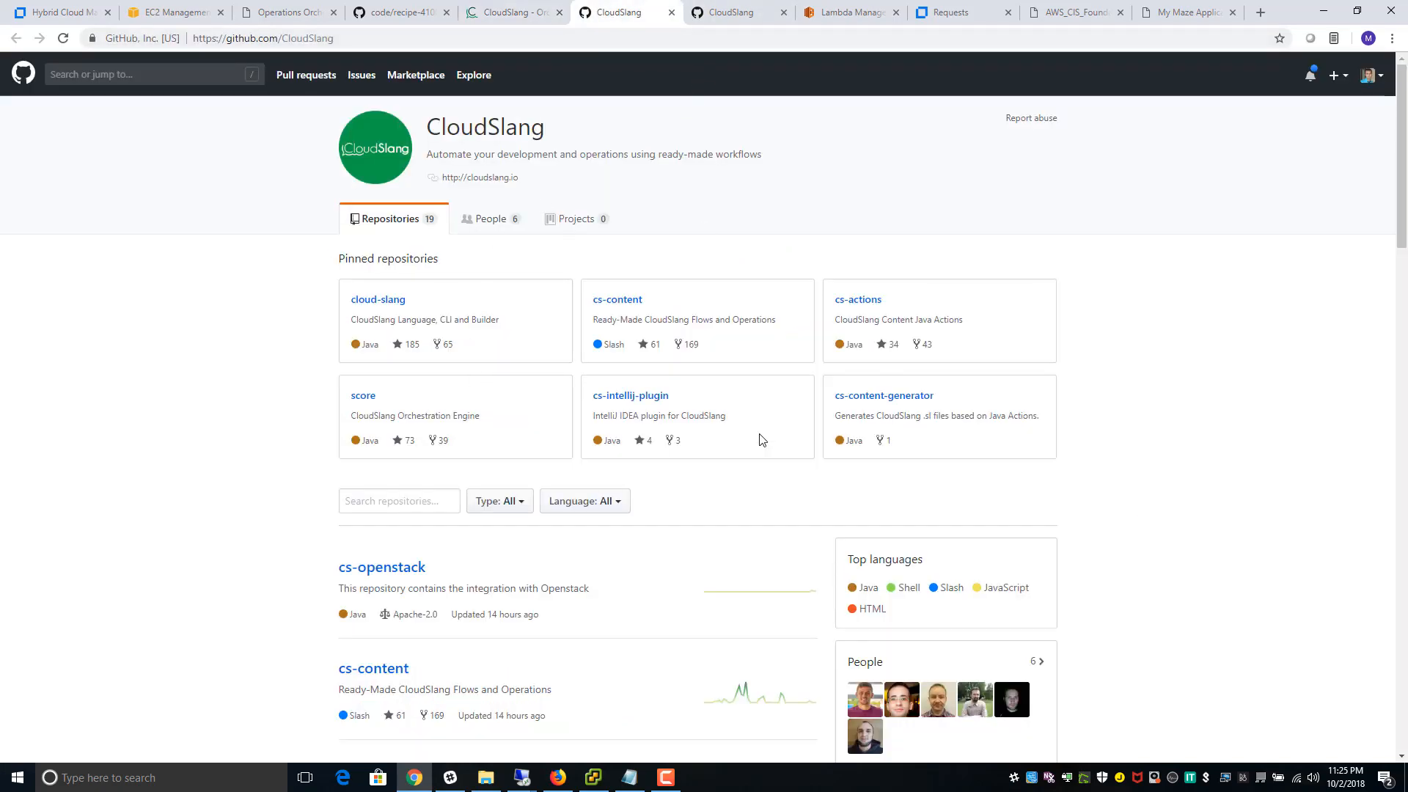
- Switch to IntelliJ IDEA in the remote desktop and highlight the Python script in password.sl for review
left_click(523, 781)
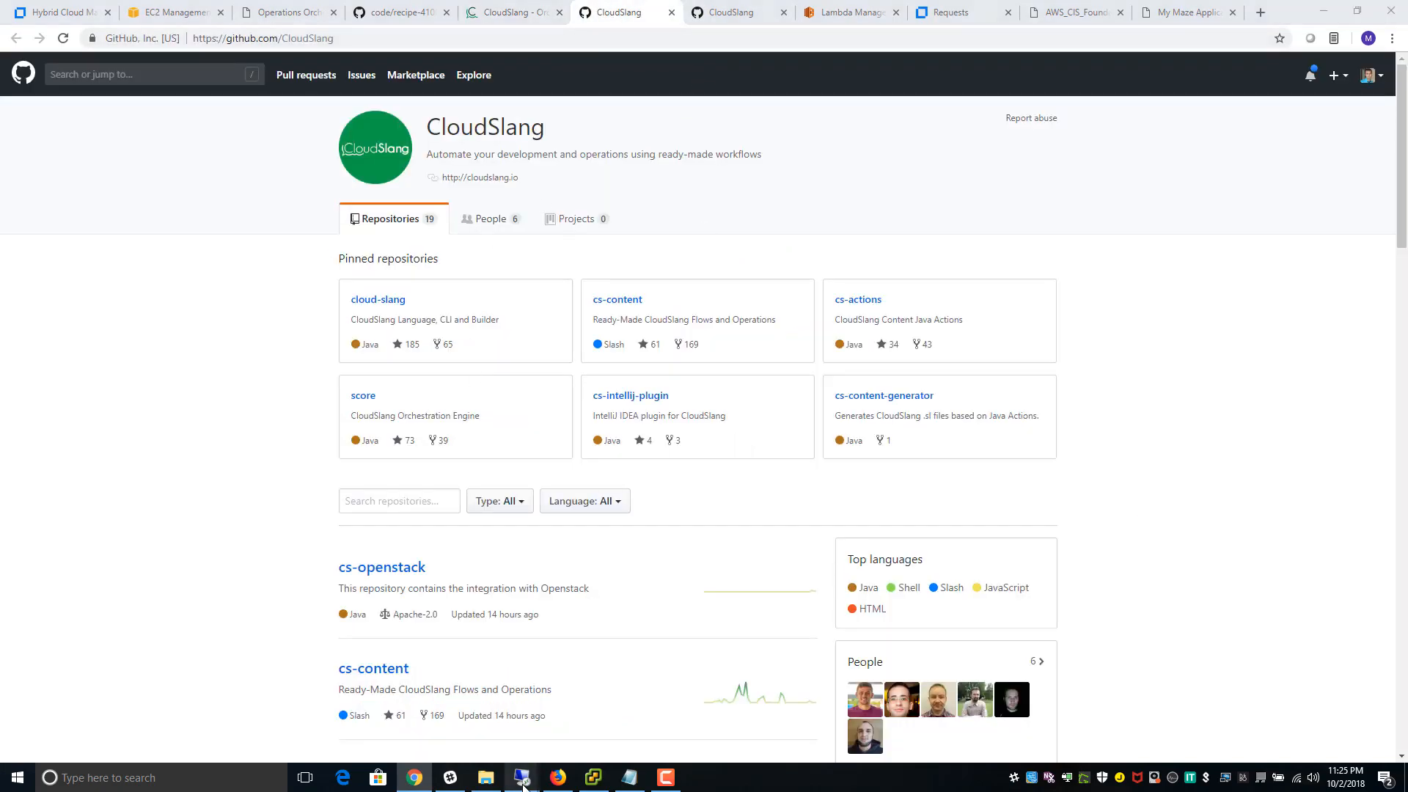
left_click(490, 735)
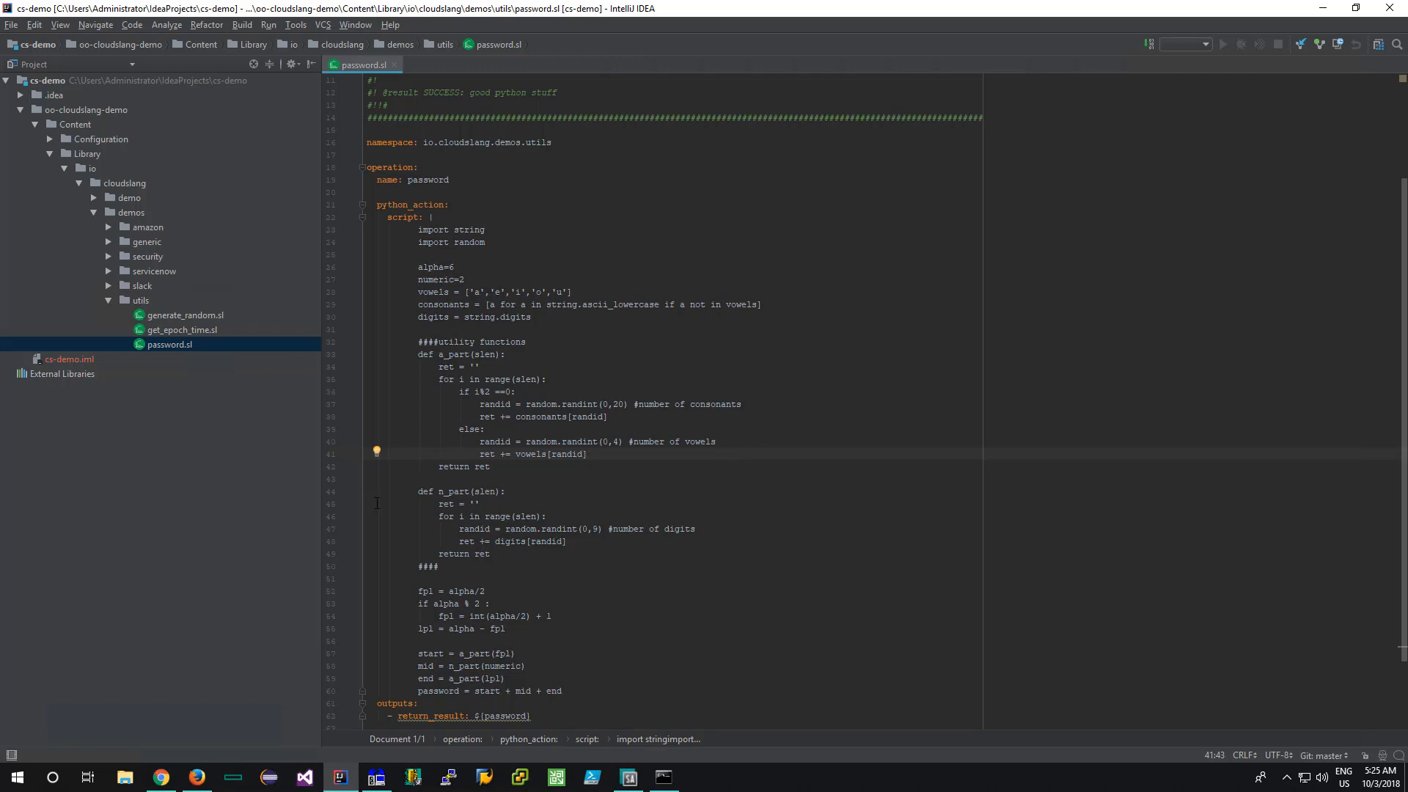
left_click_drag(405, 237, 566, 679)
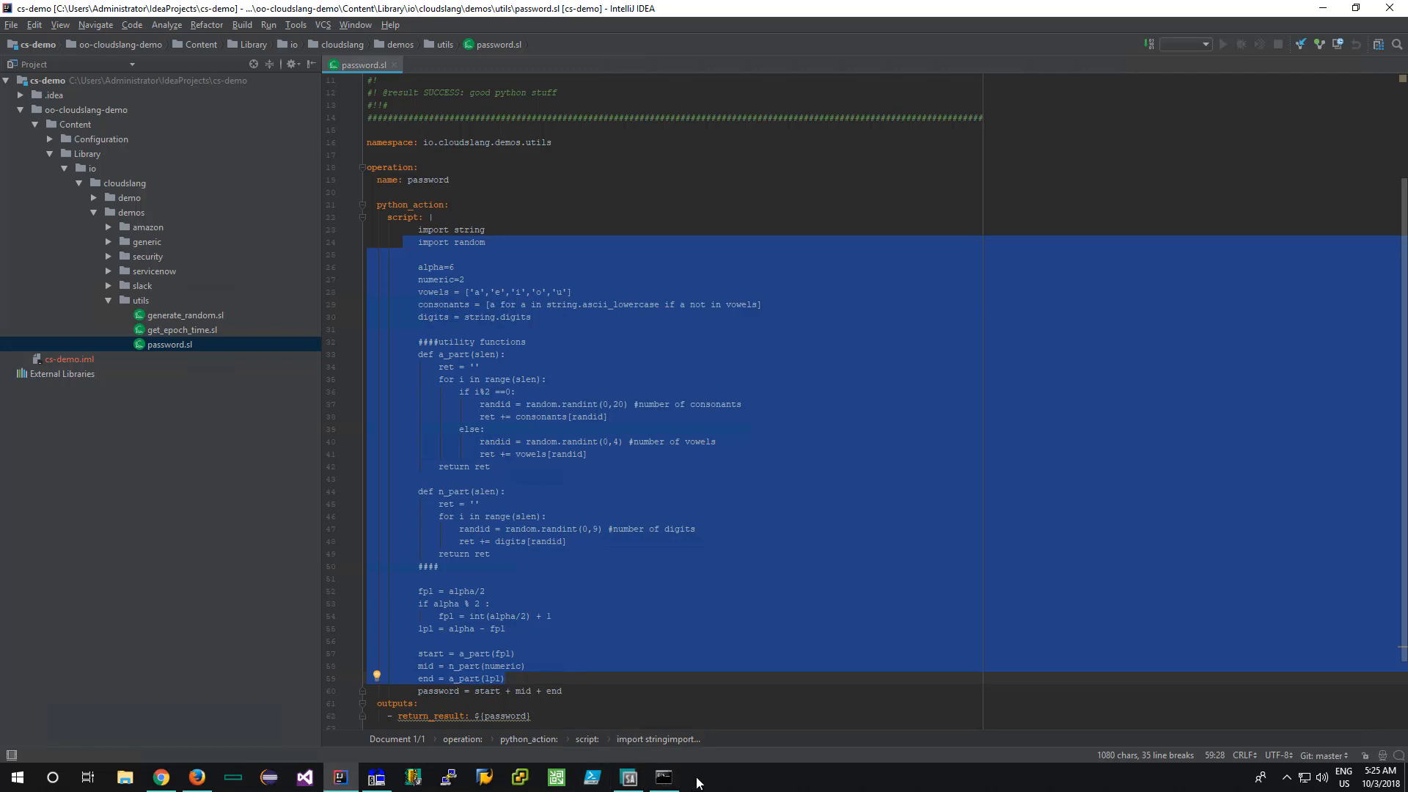
- Switch to the CloudSlang command-line console and clear its screen with cls
left_click(661, 782)
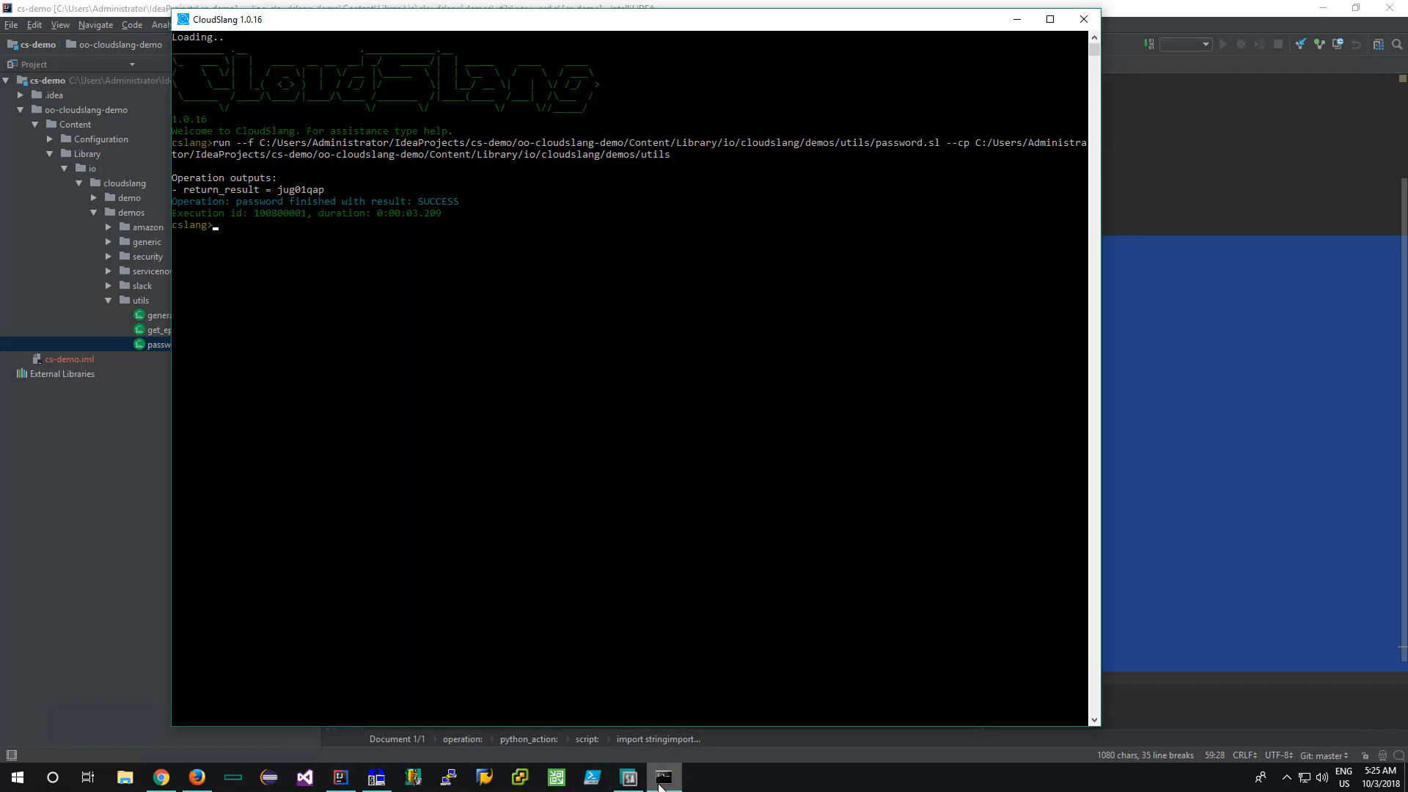
type("cls")
key("Return")
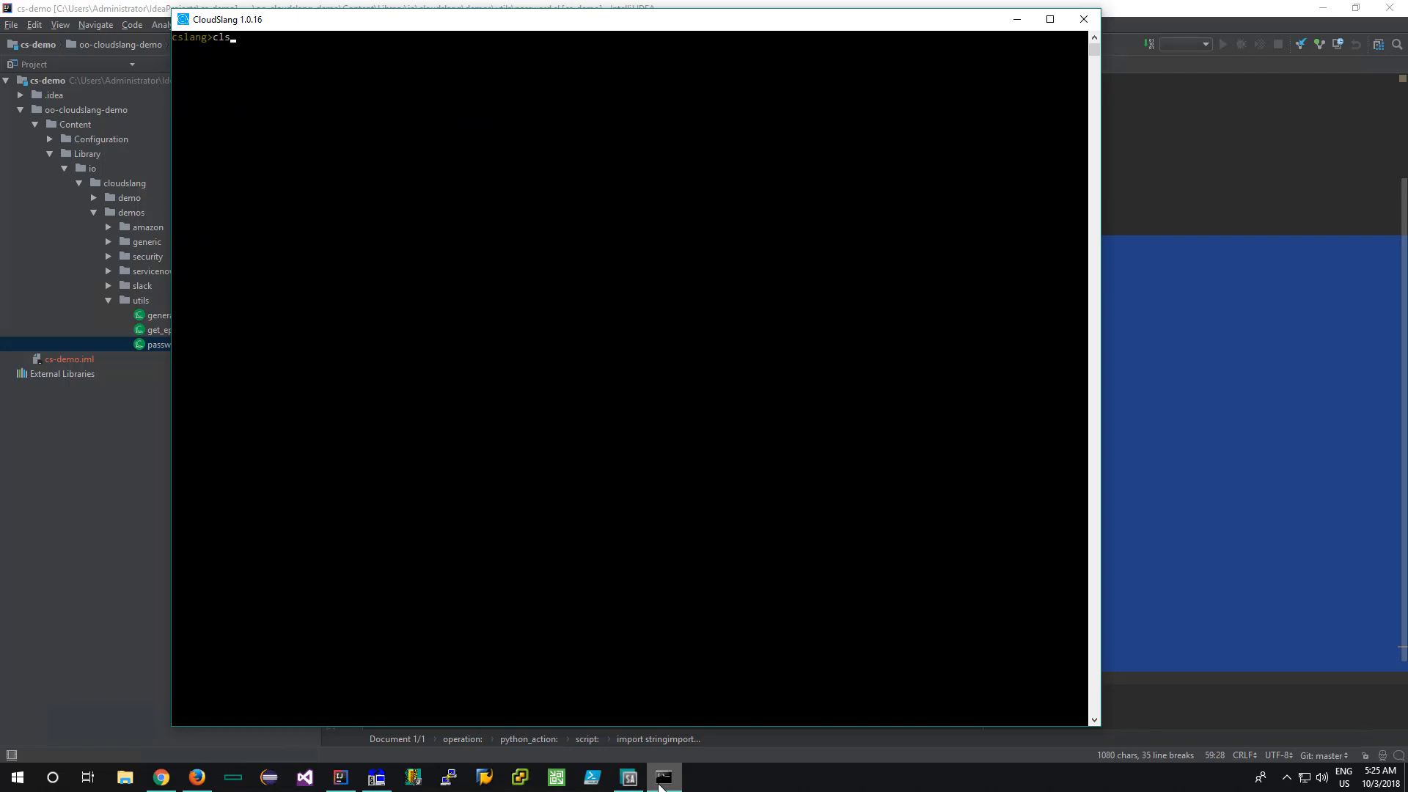
- Run the password.sl operation twice in the CloudSlang console, with --cp pointing to the demos/utils folder
key("Up")
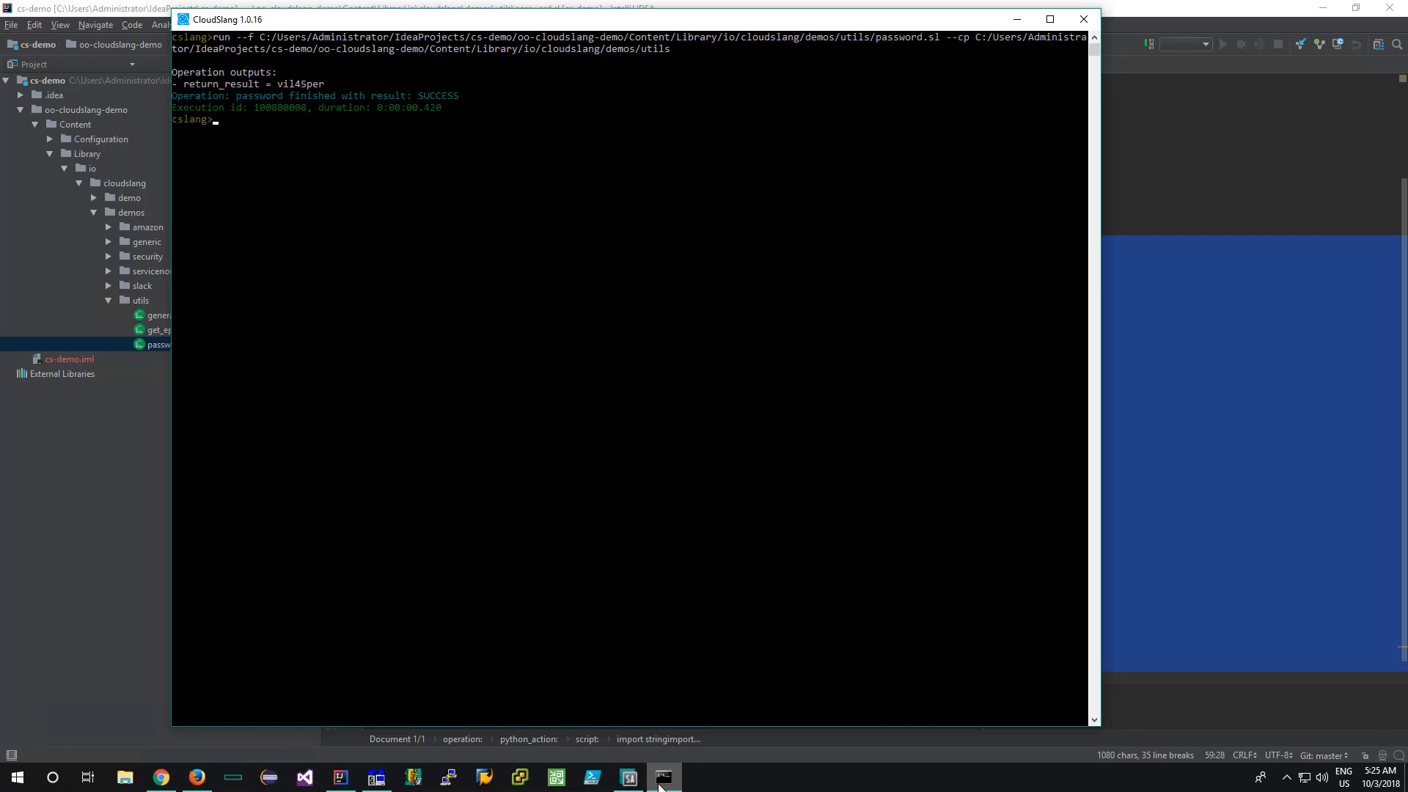
key("Up")
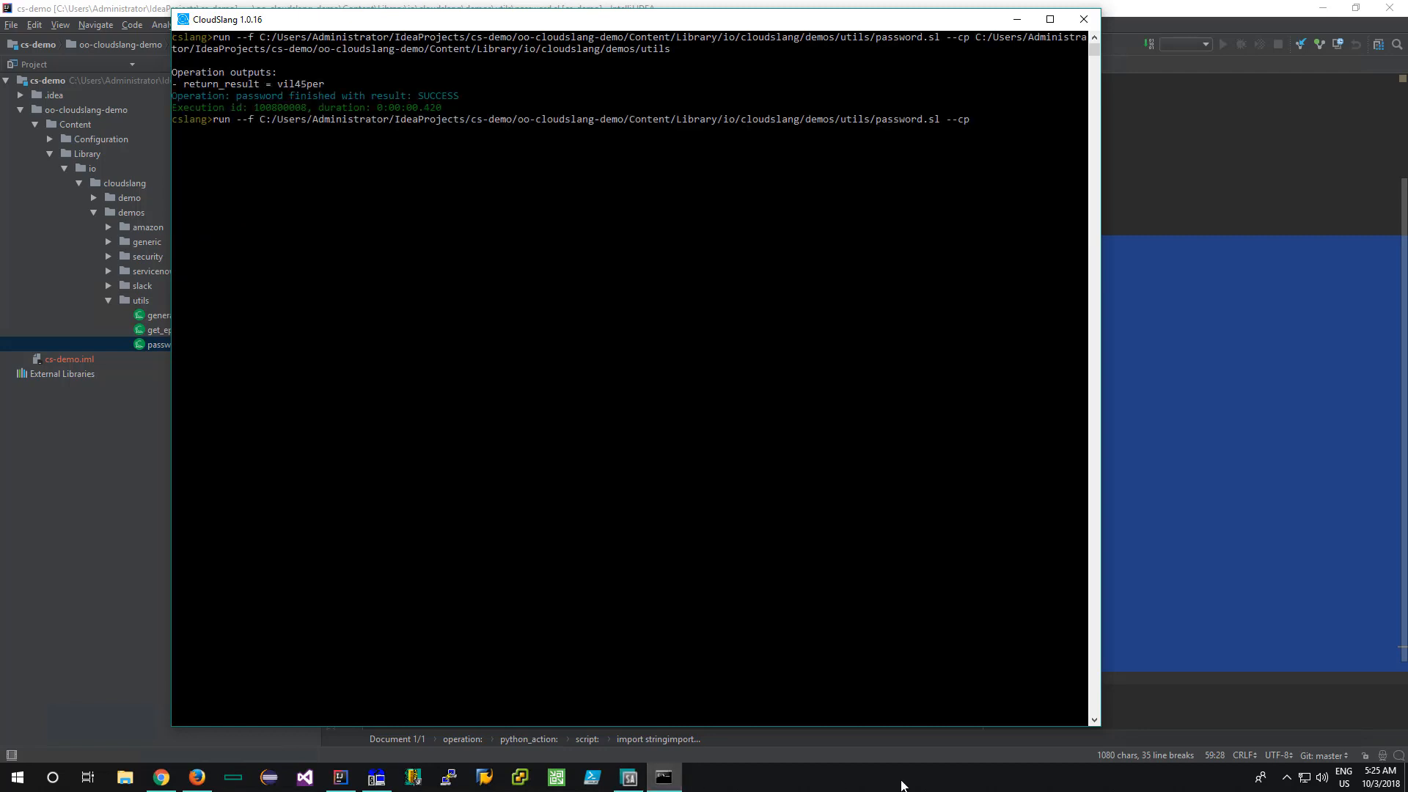
key("Return")
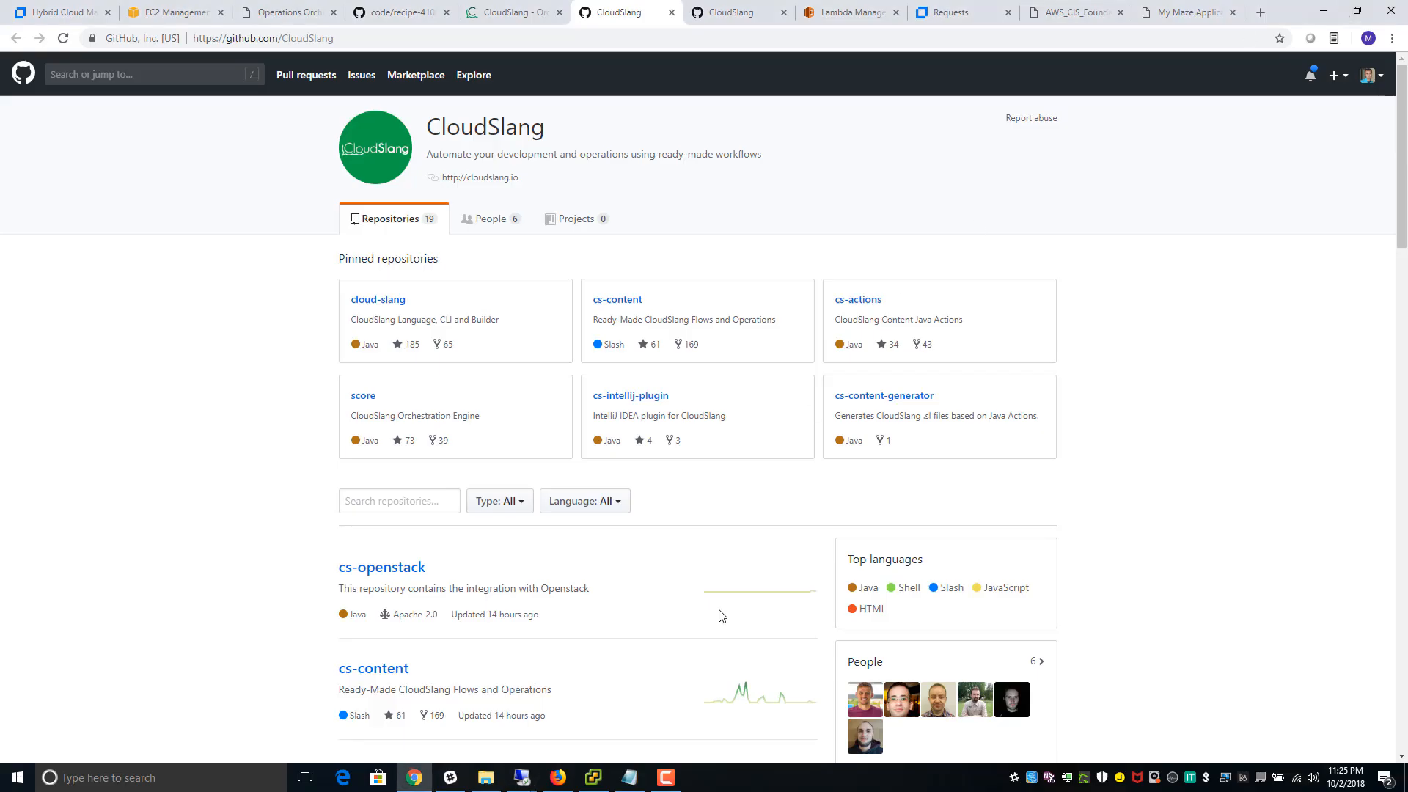
- Switch to IntelliJ IDEA in the remote desktop and bring up the Git Commit File command for password.sl
mouse_move(521, 776)
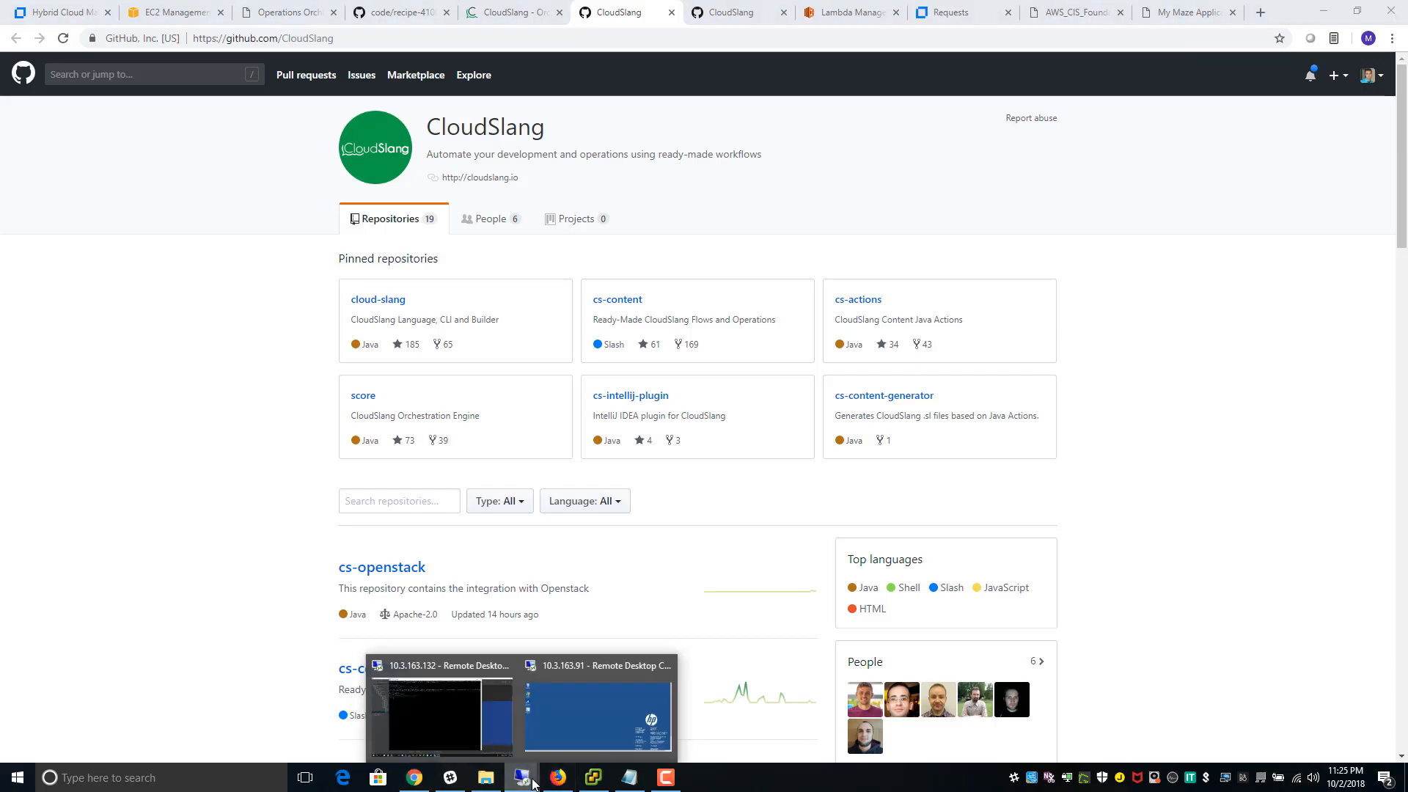
left_click(410, 732)
left_click(95, 643)
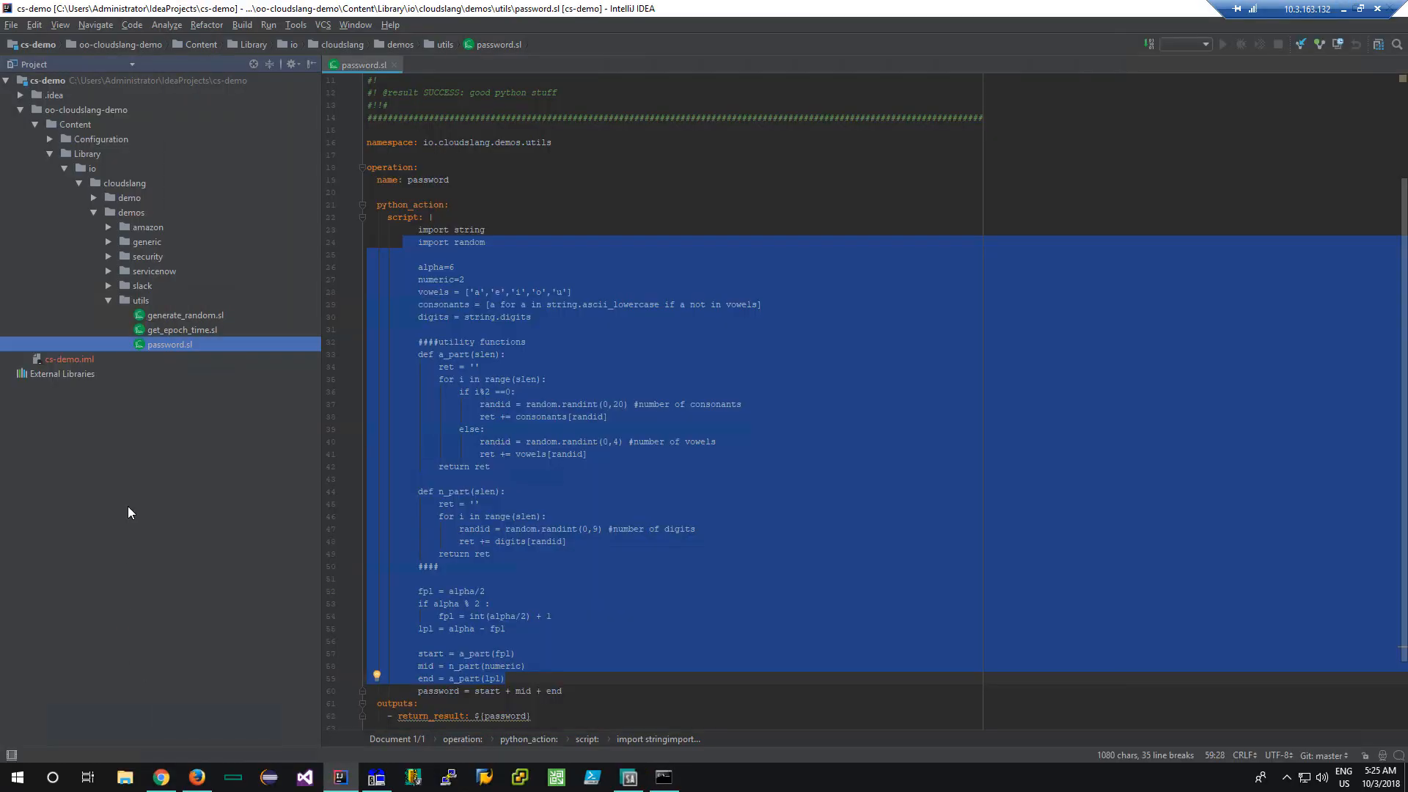
right_click(183, 346)
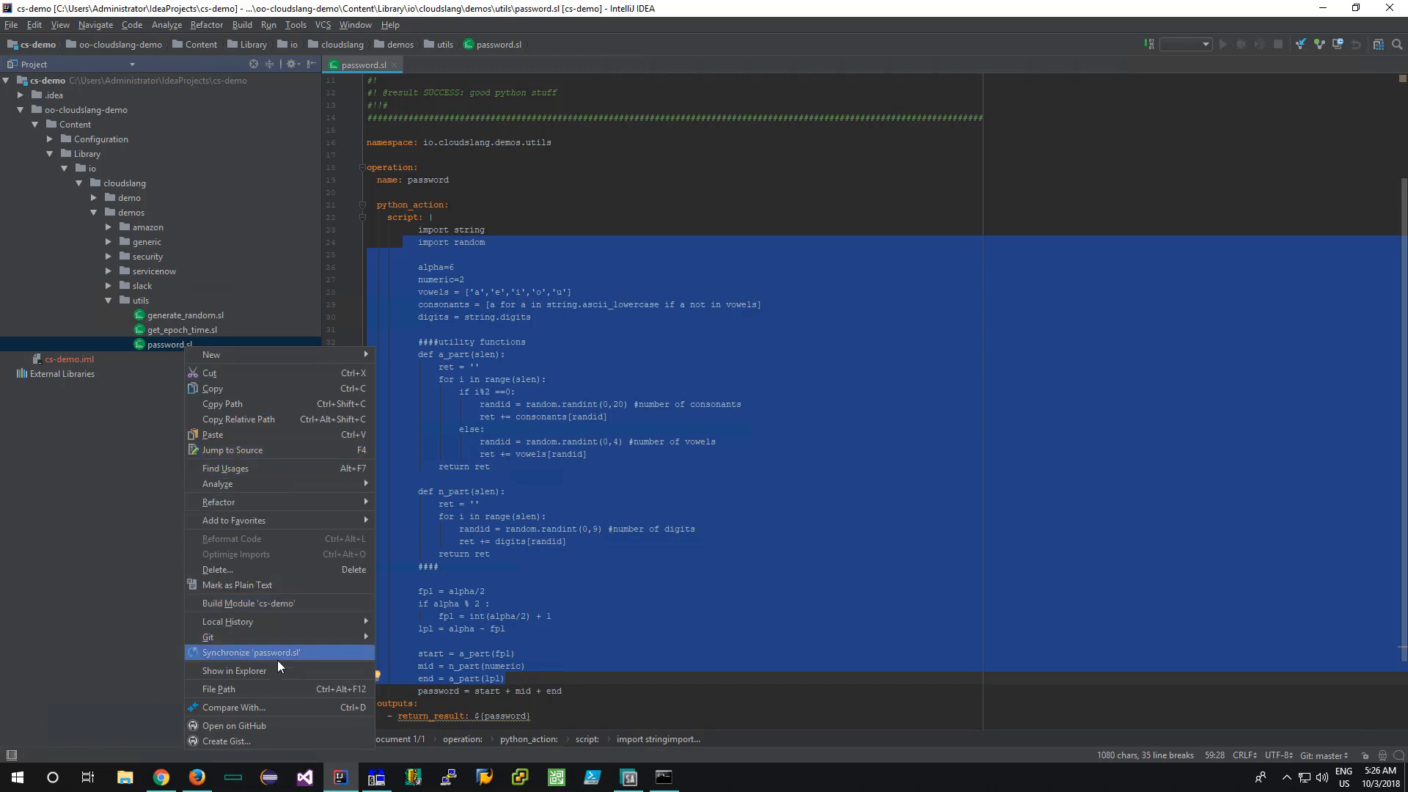
mouse_move(257, 641)
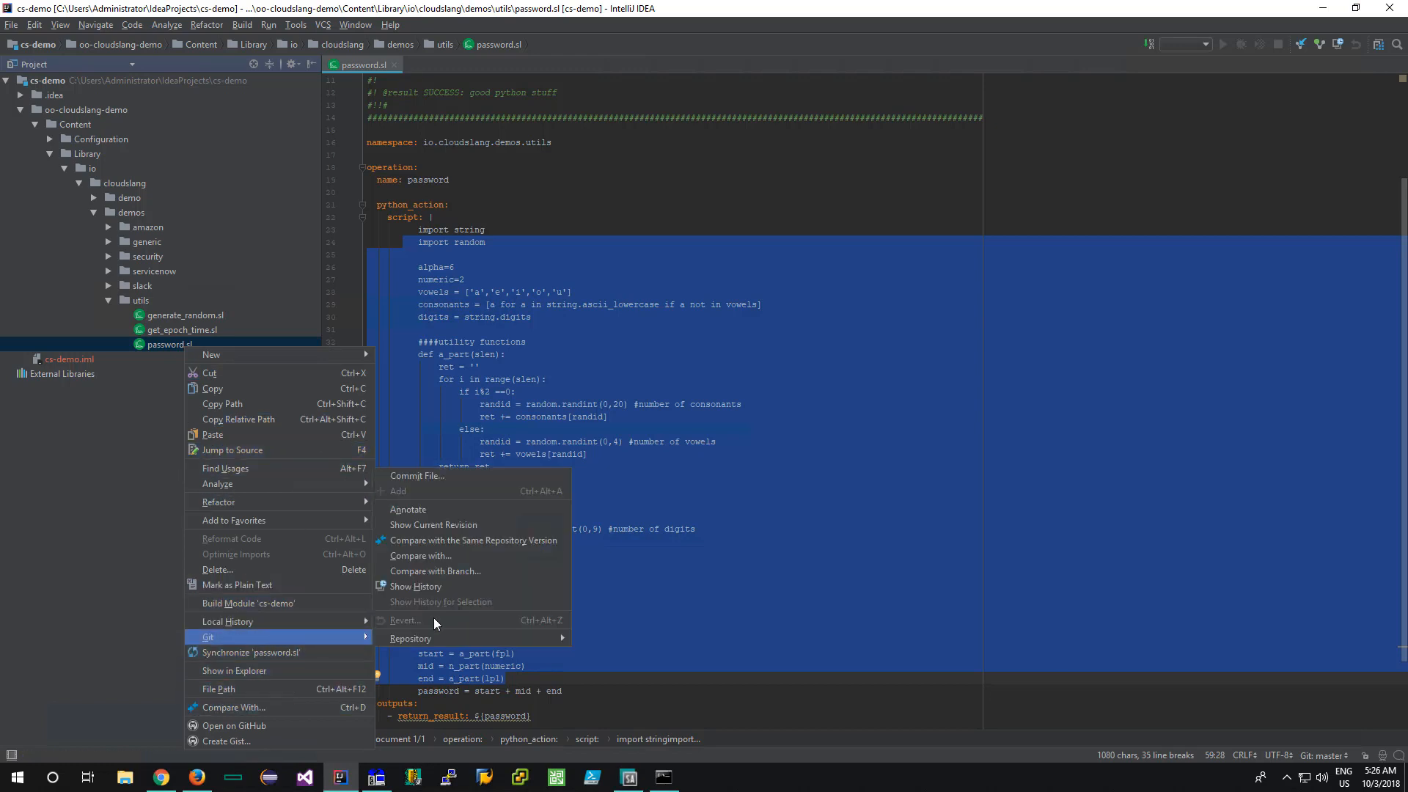
left_click(428, 475)
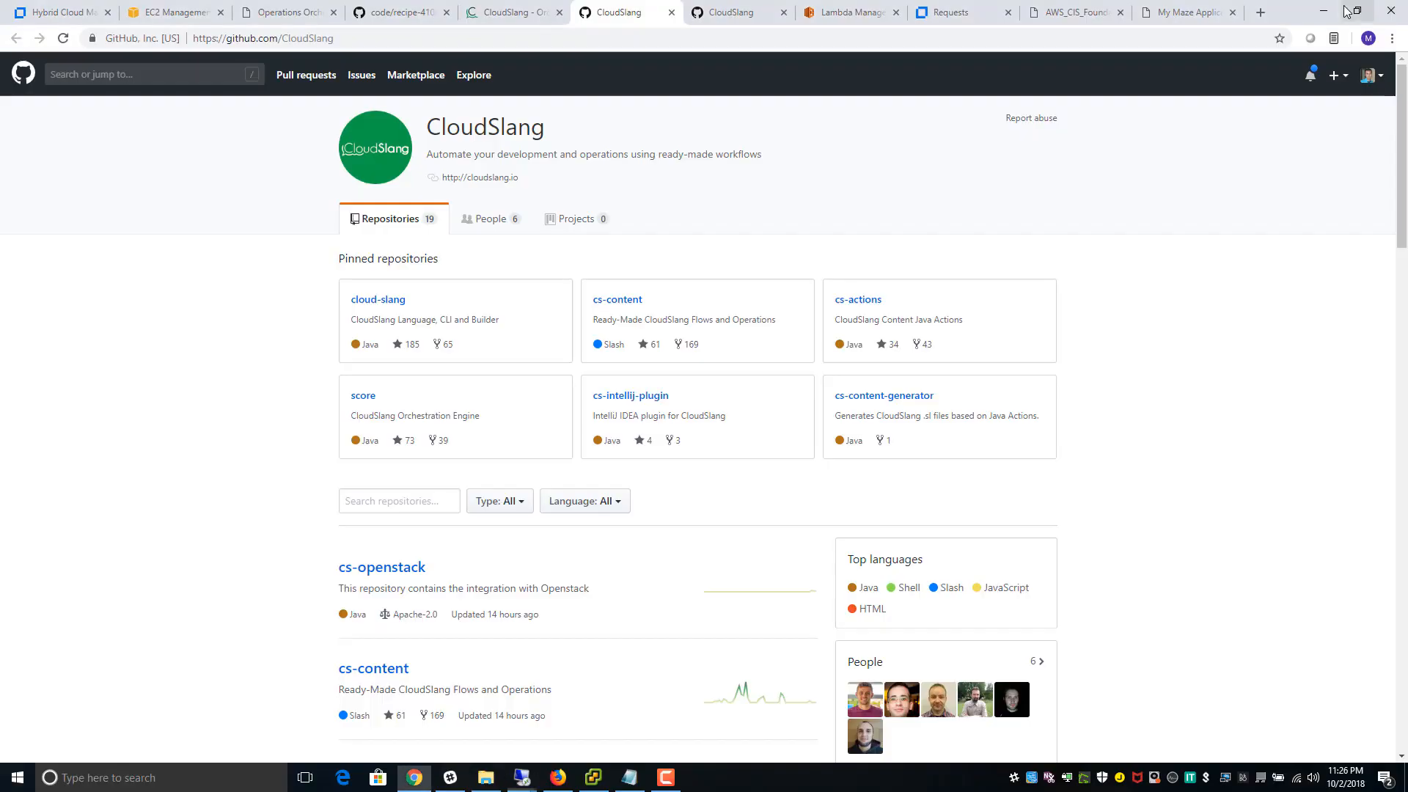
- Return to the Workflow Designer in the browser and review the changed files listed under SCM
left_click(97, 17)
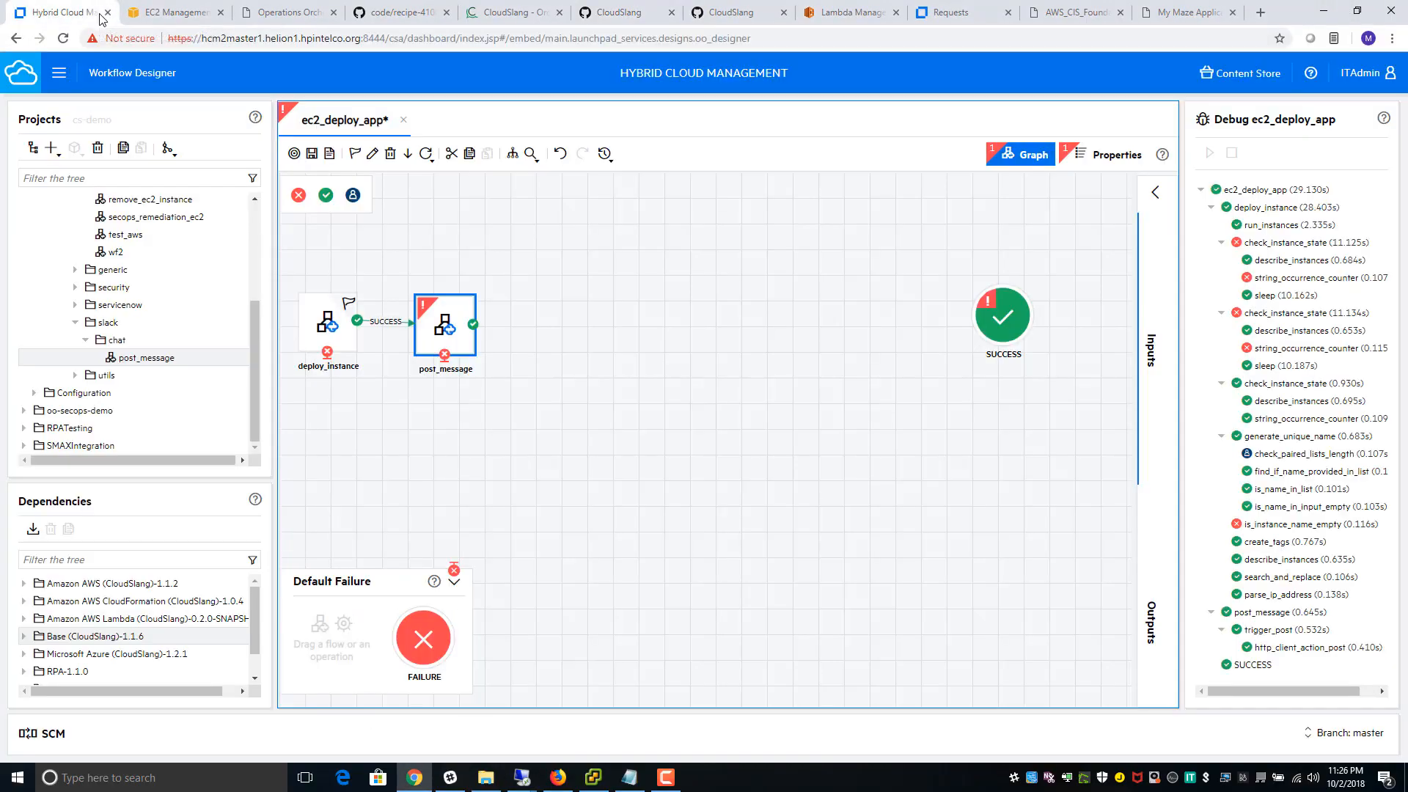
left_click(73, 739)
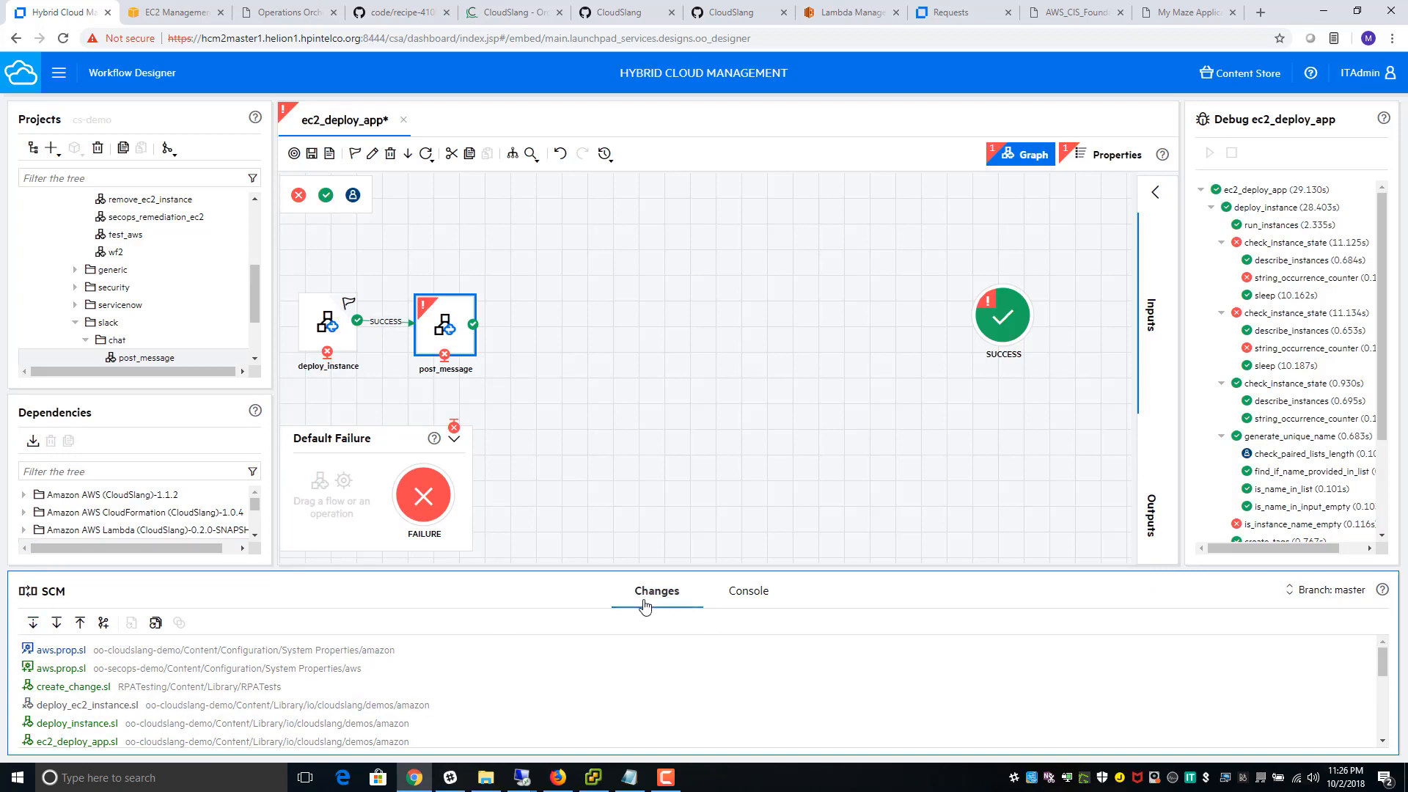
left_click(46, 594)
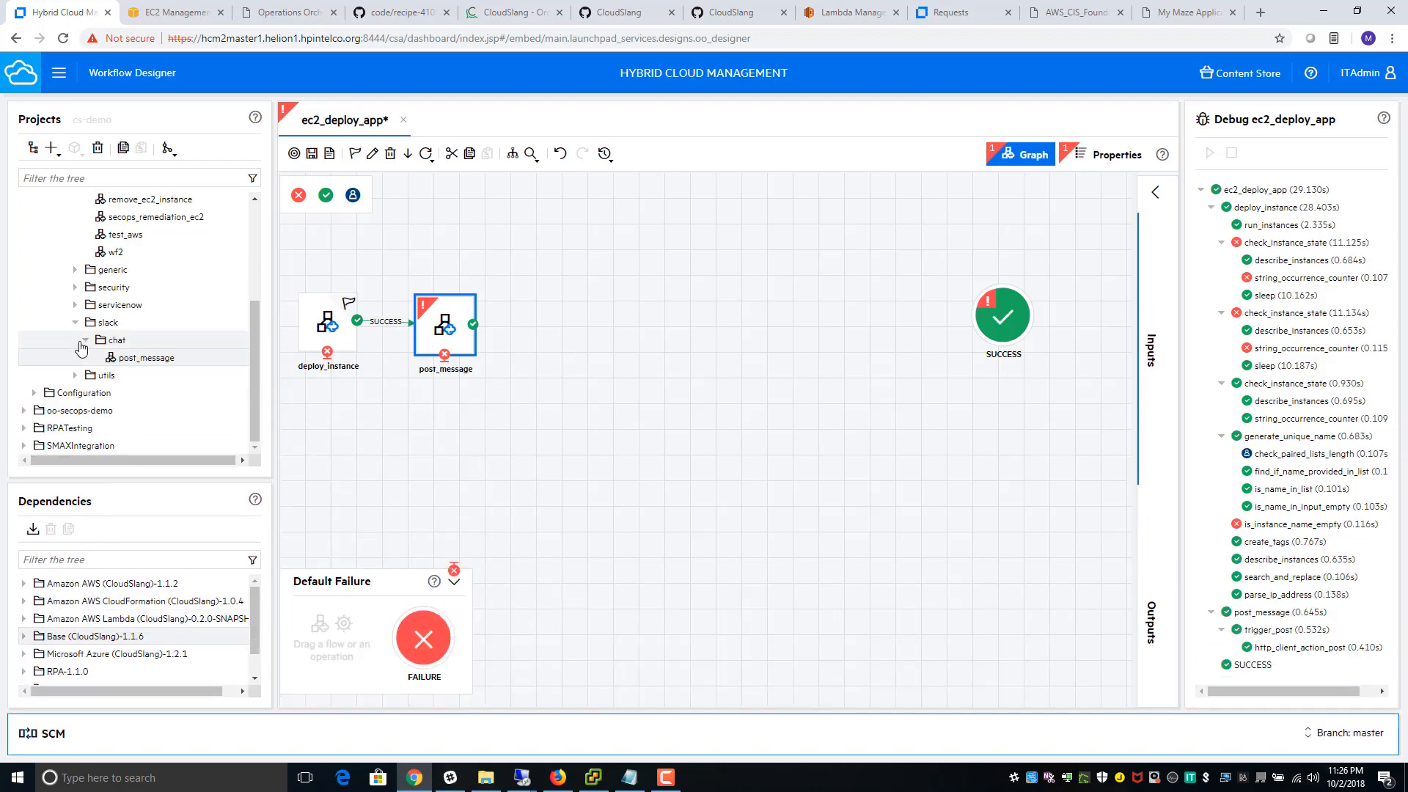
- Open the password operation from the demos utils folder to review its Python script
left_click(74, 323)
left_click(74, 374)
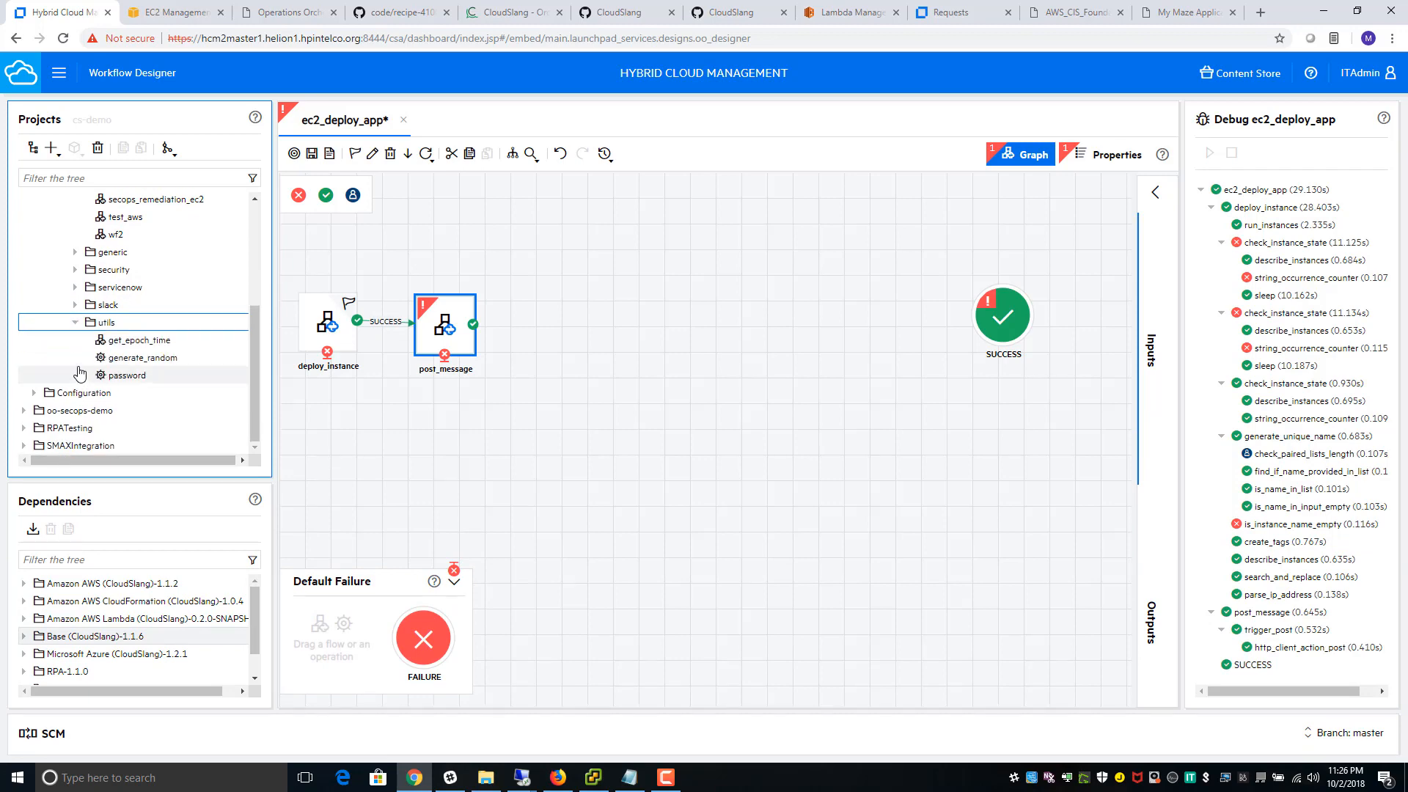
left_click(137, 381)
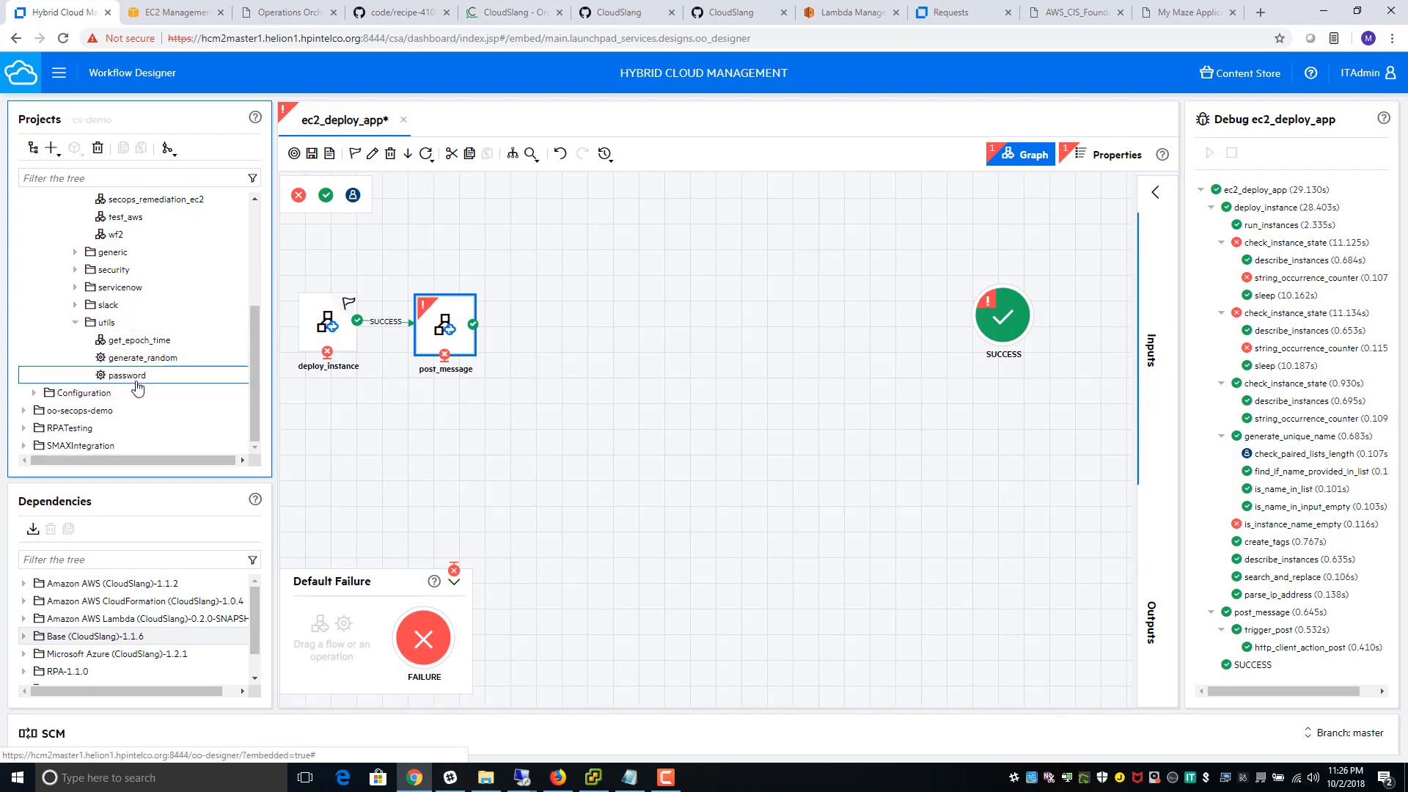
double_click(138, 381)
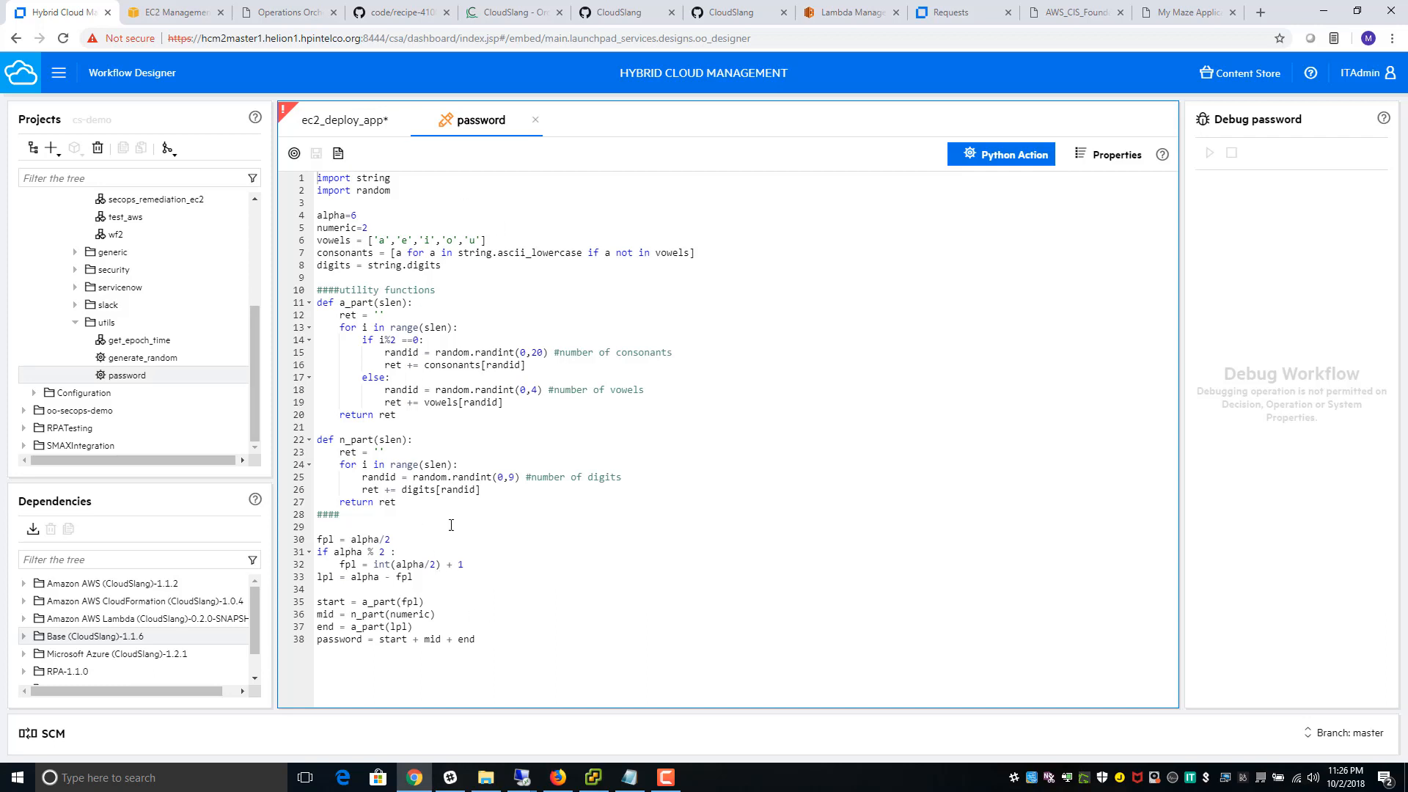
- Add the password operation to the ec2_deploy_app flow beside post_message and connect post_message's SUCCESS to it
left_click(341, 119)
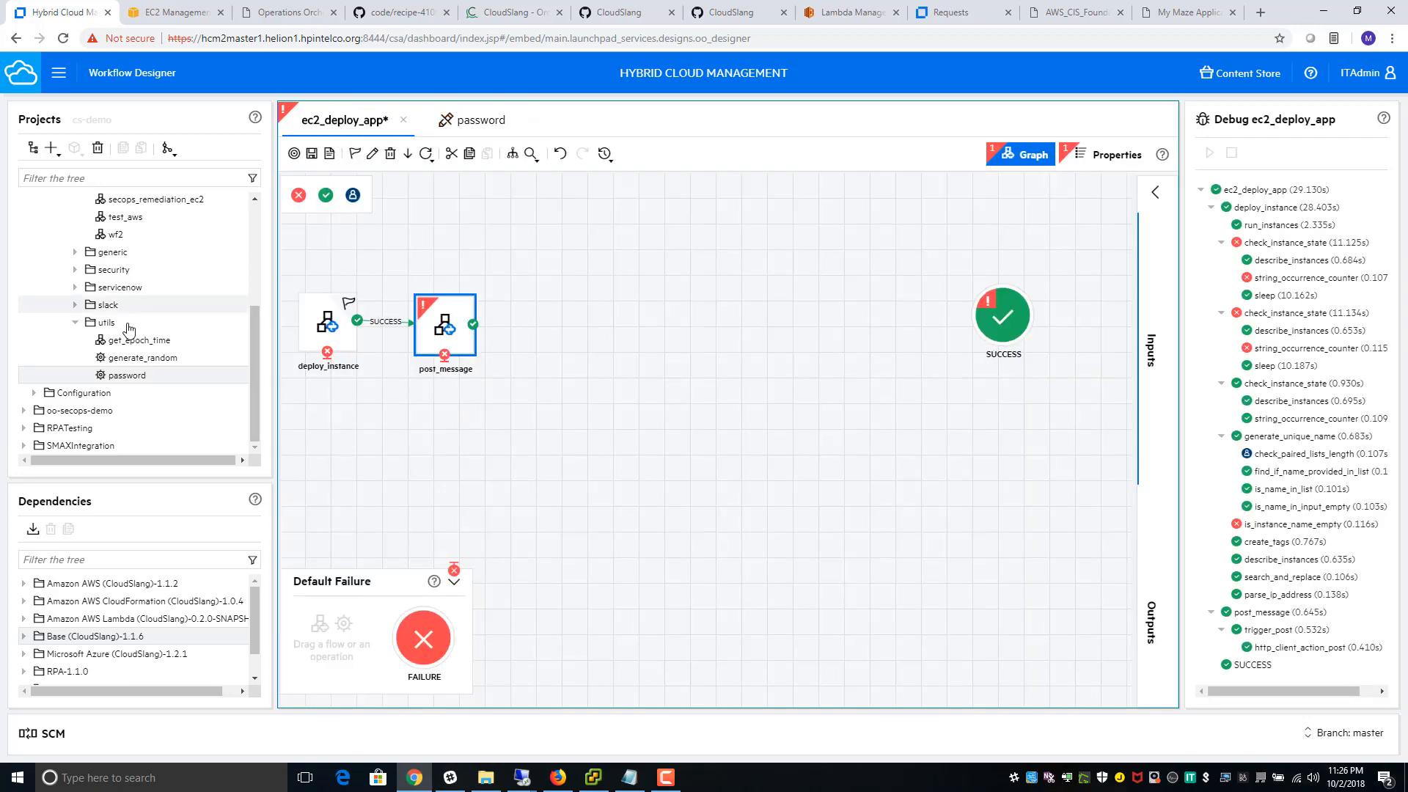
left_click_drag(132, 377, 568, 358)
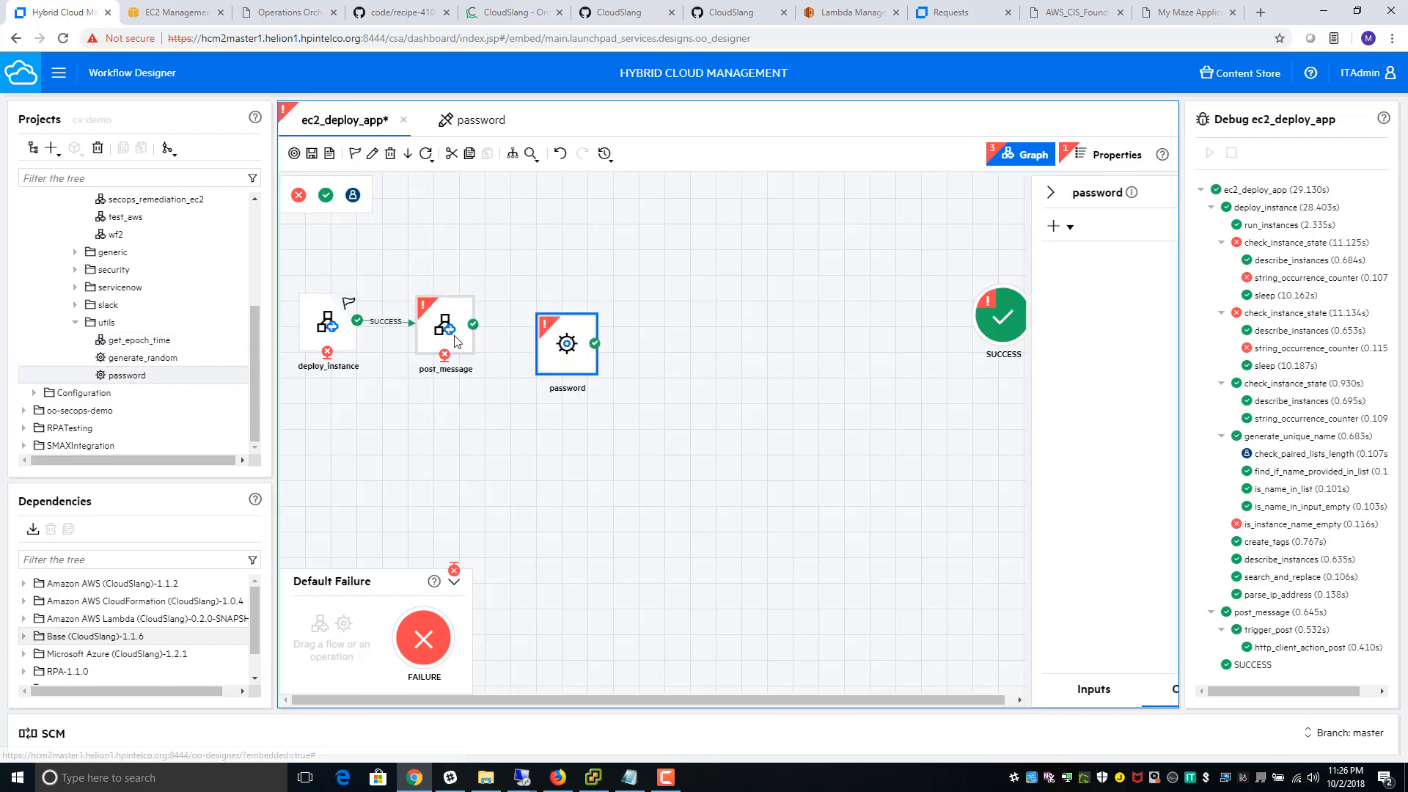
left_click_drag(474, 331, 600, 349)
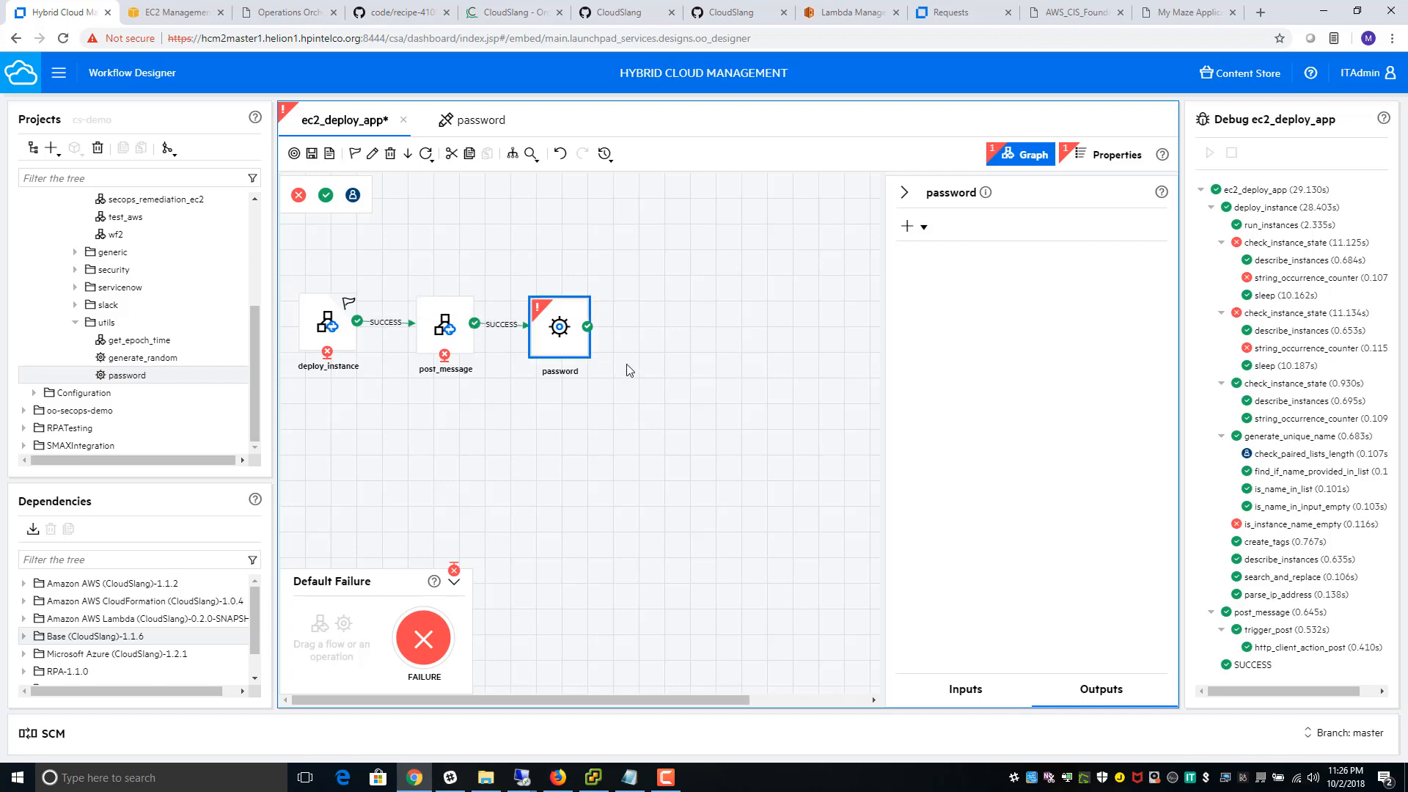
- Publish the password step's return_result output under the name password, and shift the step slightly on the canvas
left_click(975, 693)
left_click(1107, 689)
left_click(924, 227)
left_click(947, 271)
double_click(982, 277)
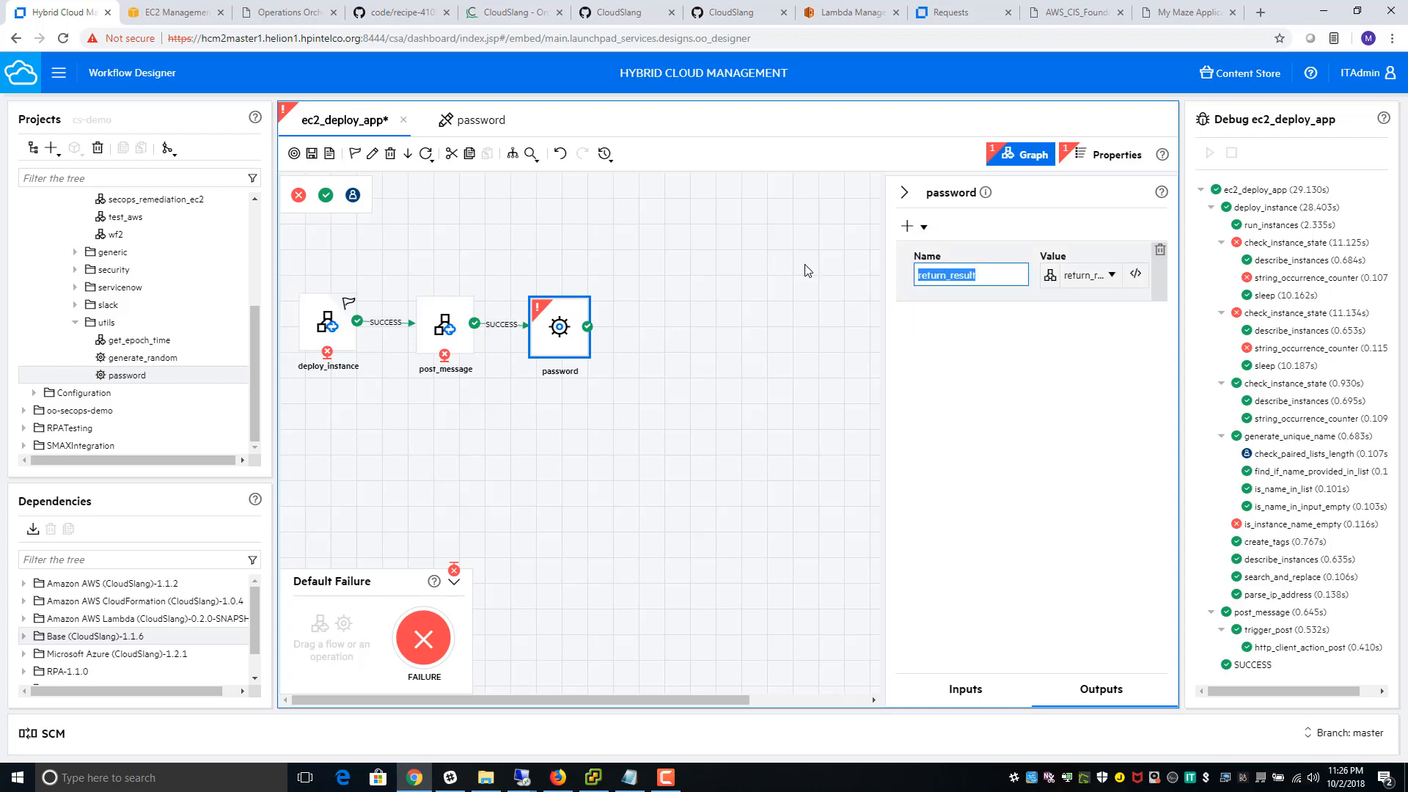
type("password")
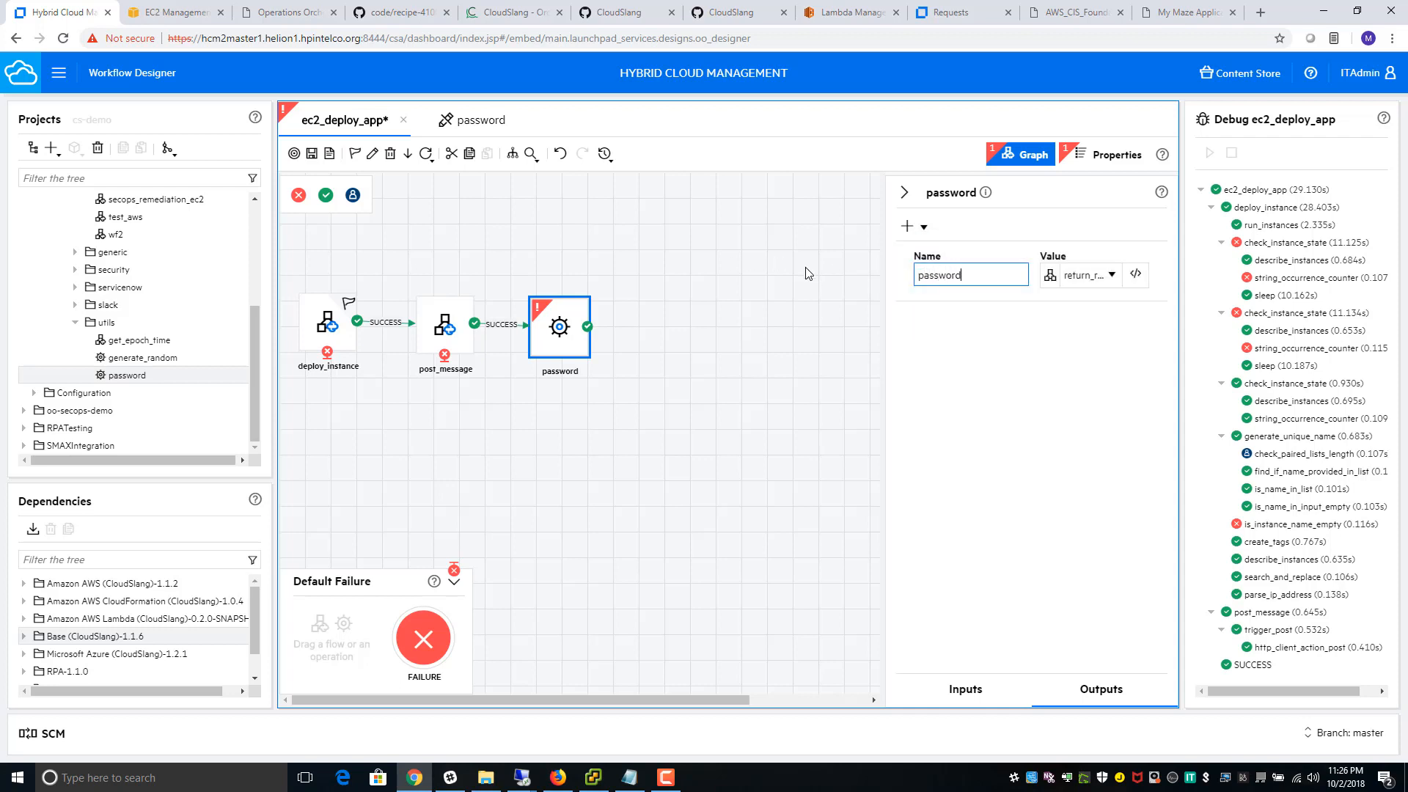
left_click(782, 357)
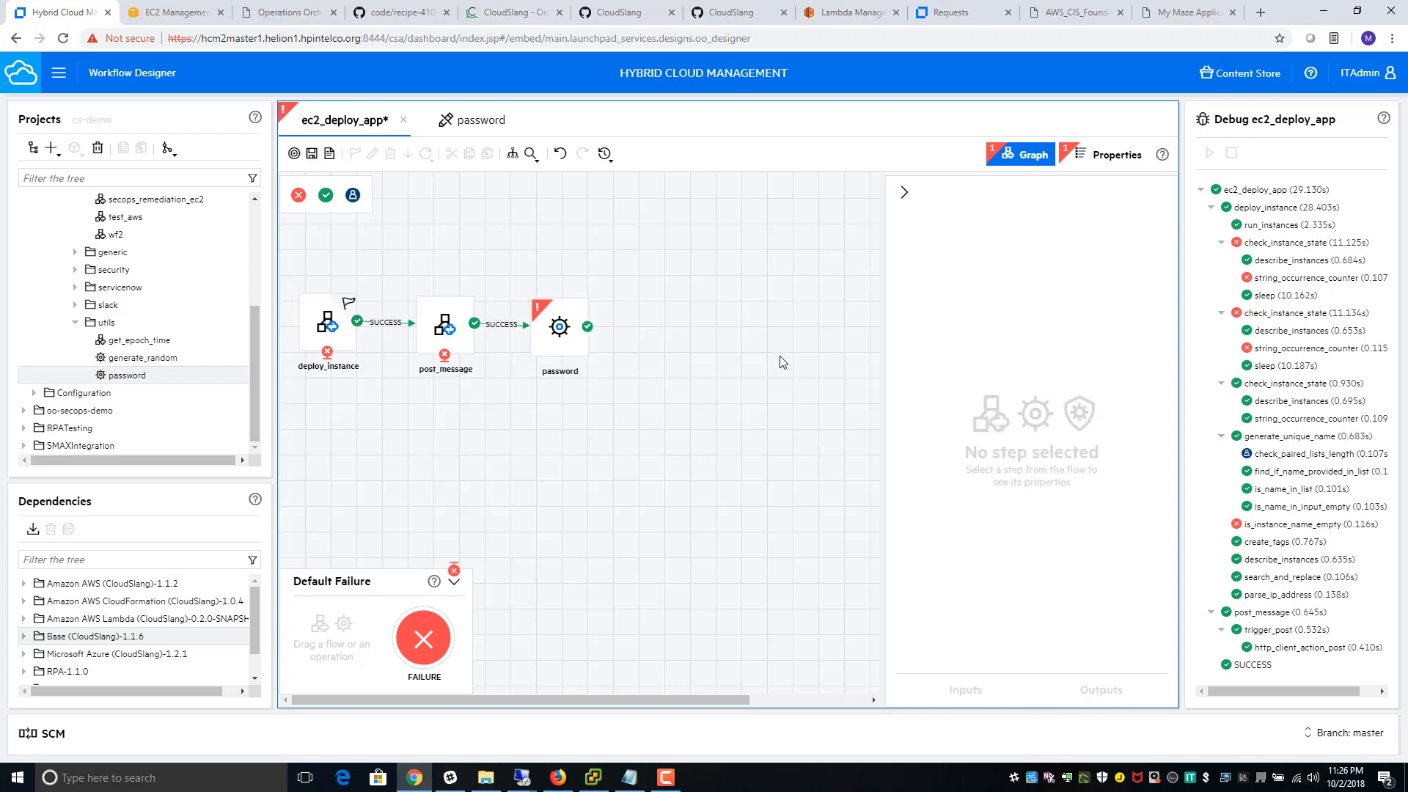
left_click(907, 193)
left_click_drag(577, 335, 588, 333)
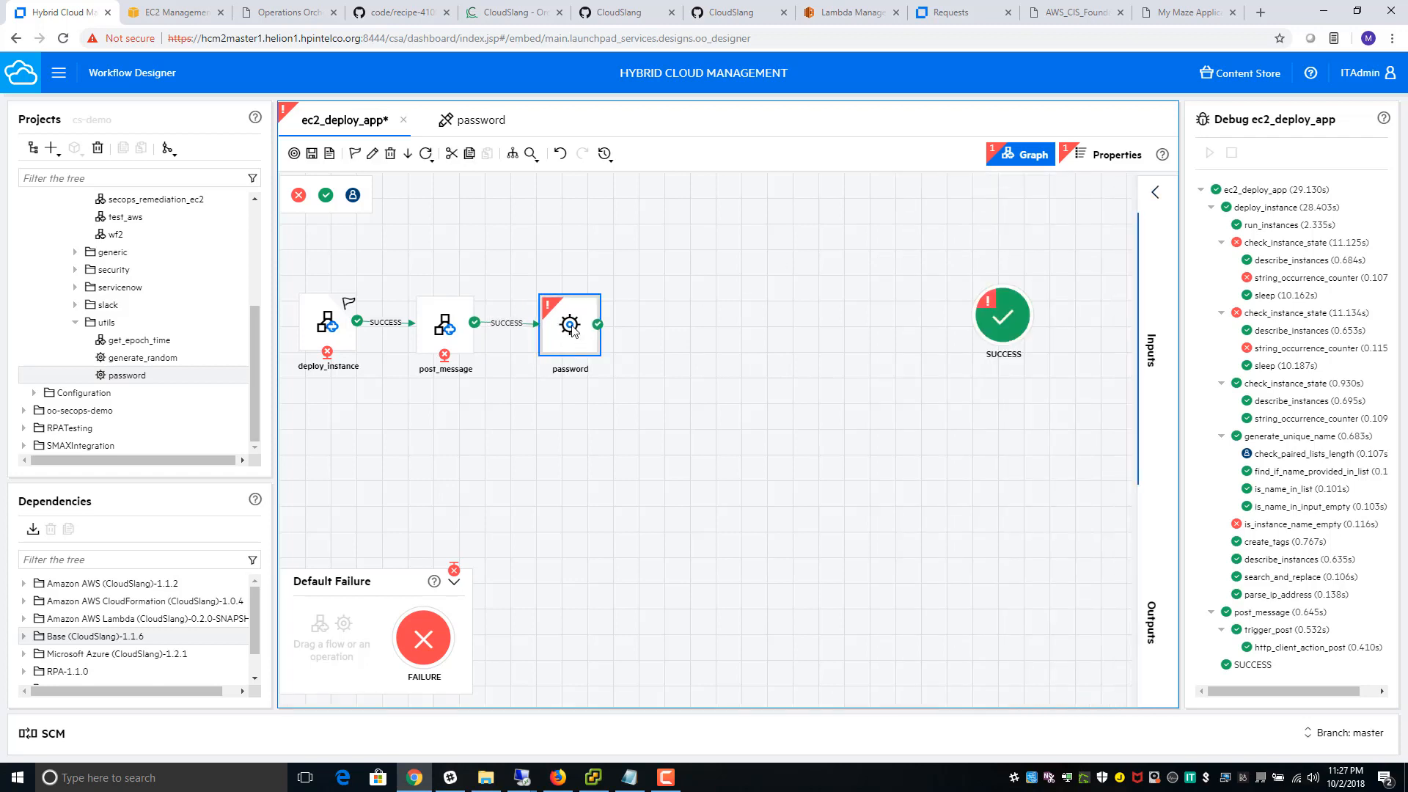
- View the CloudSlang source of the ec2_deploy_app flow and close it
left_click(328, 155)
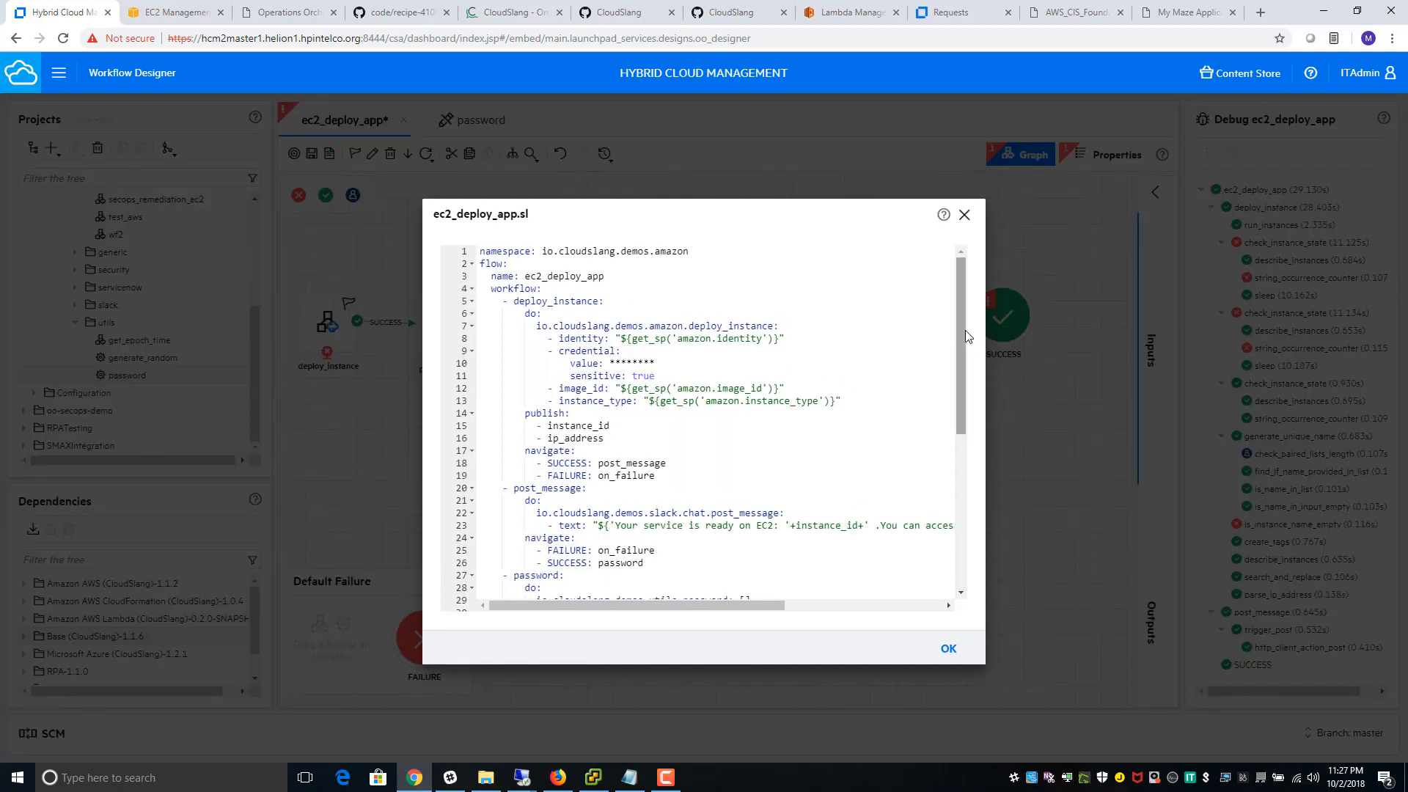
mouse_move(965, 330)
left_mouse_down()
mouse_move(974, 517)
mouse_move(953, 319)
left_mouse_up()
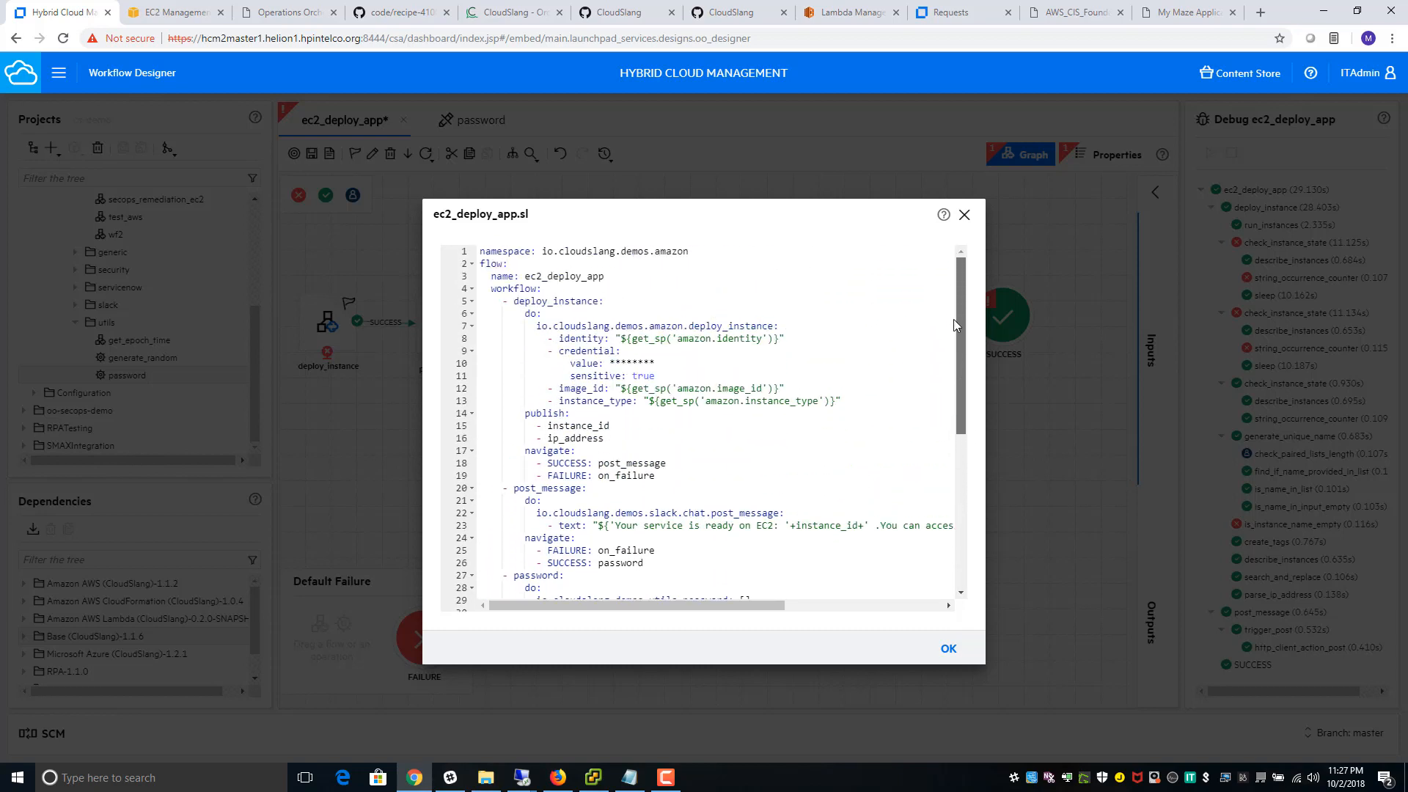
left_click(964, 215)
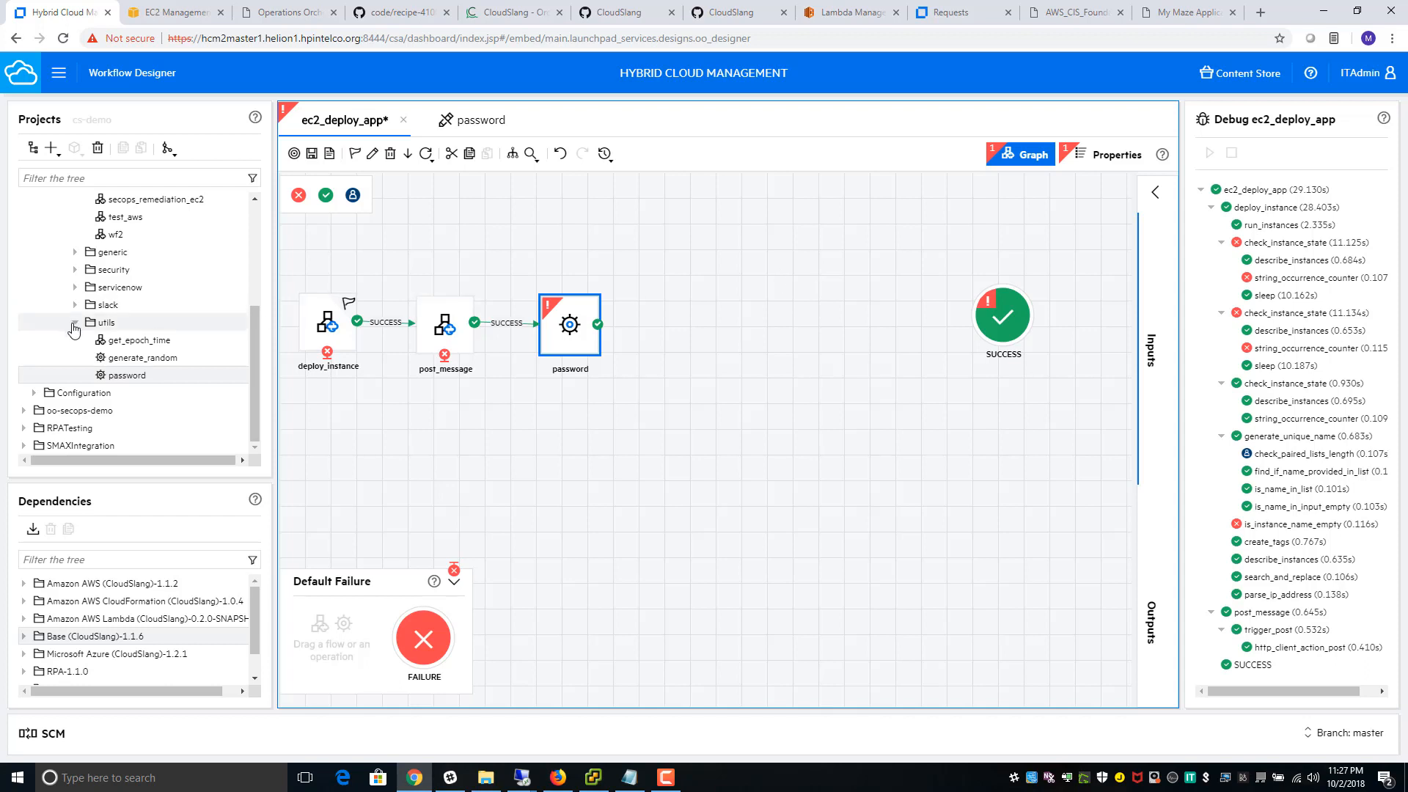
- Add the create_change flow from RPATesting's RPATests folder and connect it between the password step and the SUCCESS result
left_click(74, 322)
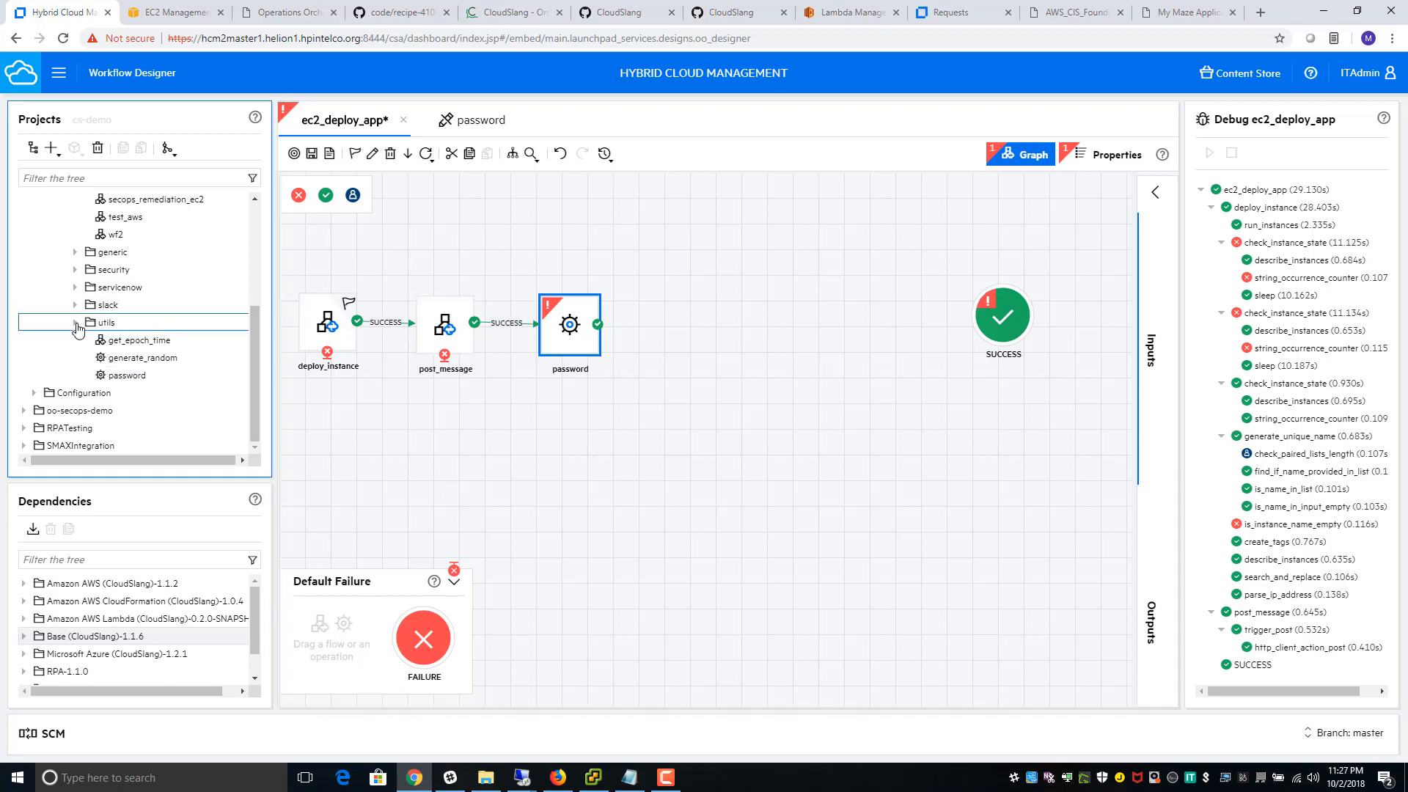
left_click(24, 428)
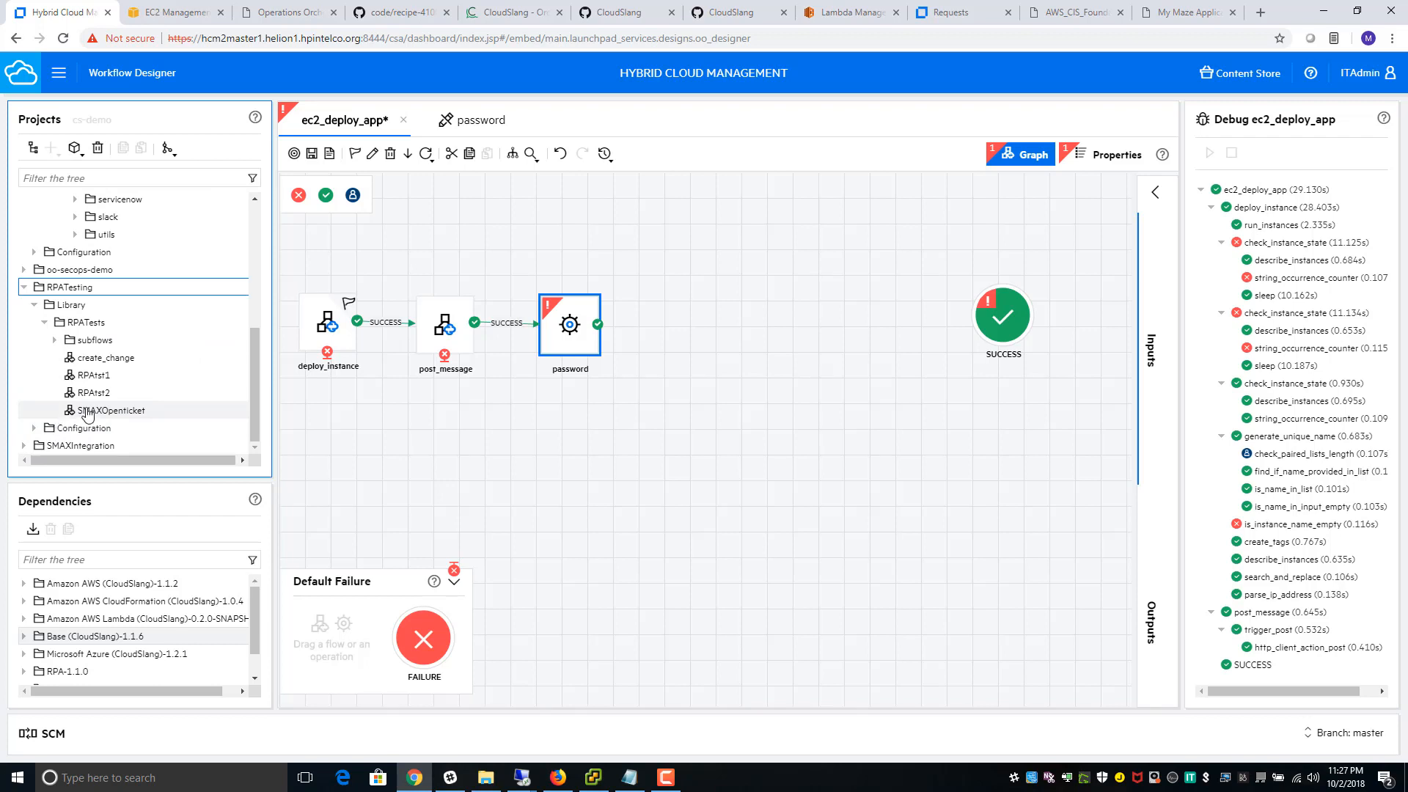
left_click_drag(107, 359, 718, 346)
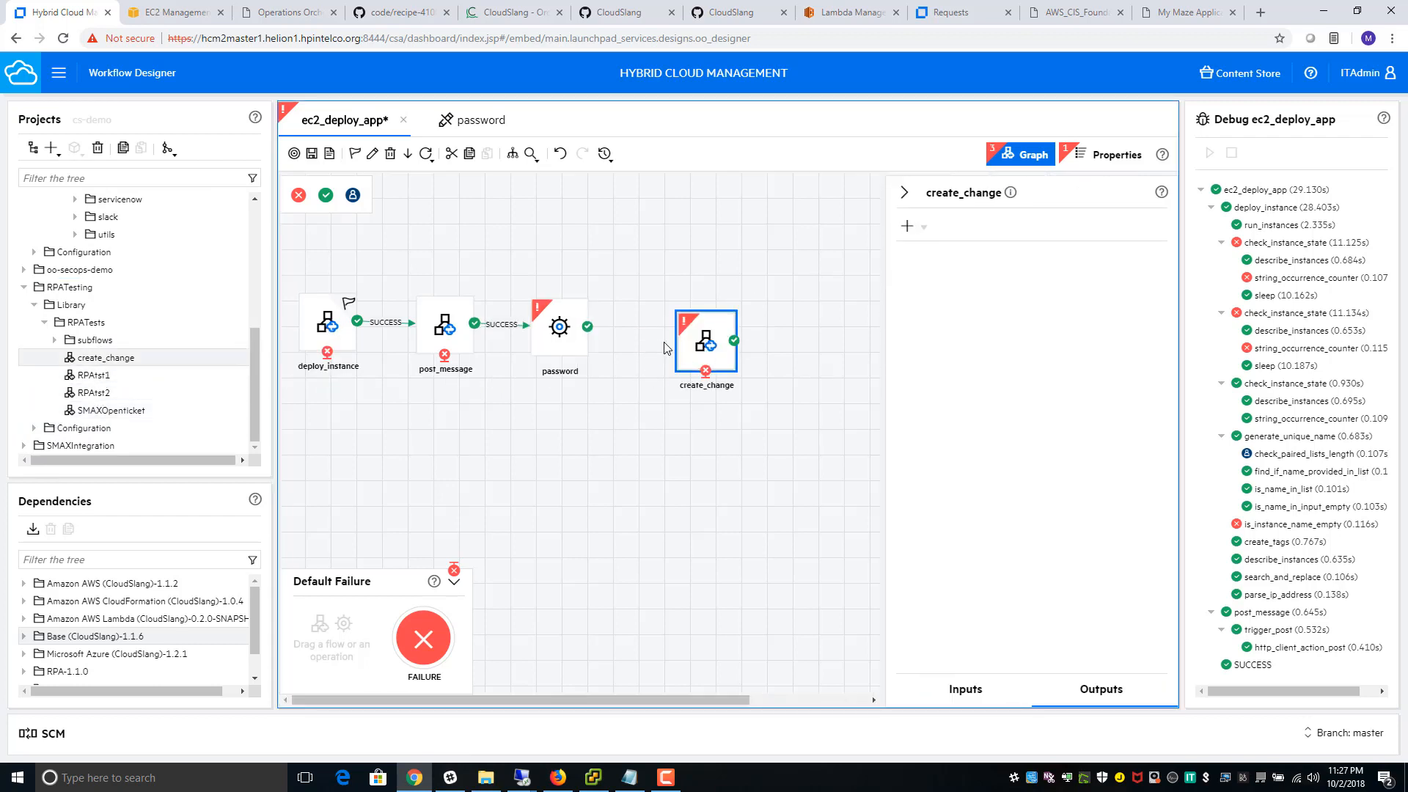
left_click(646, 449)
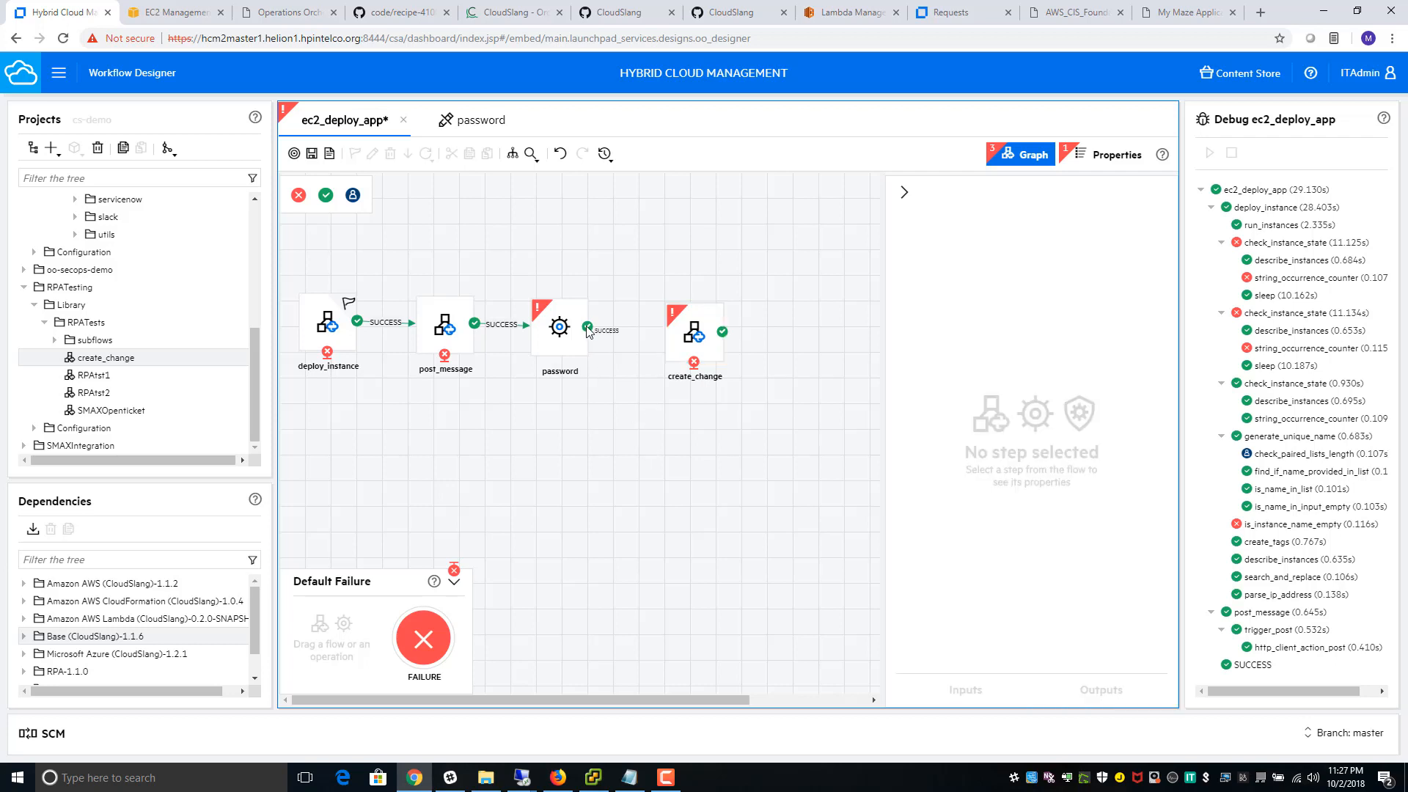
left_click_drag(588, 326, 693, 334)
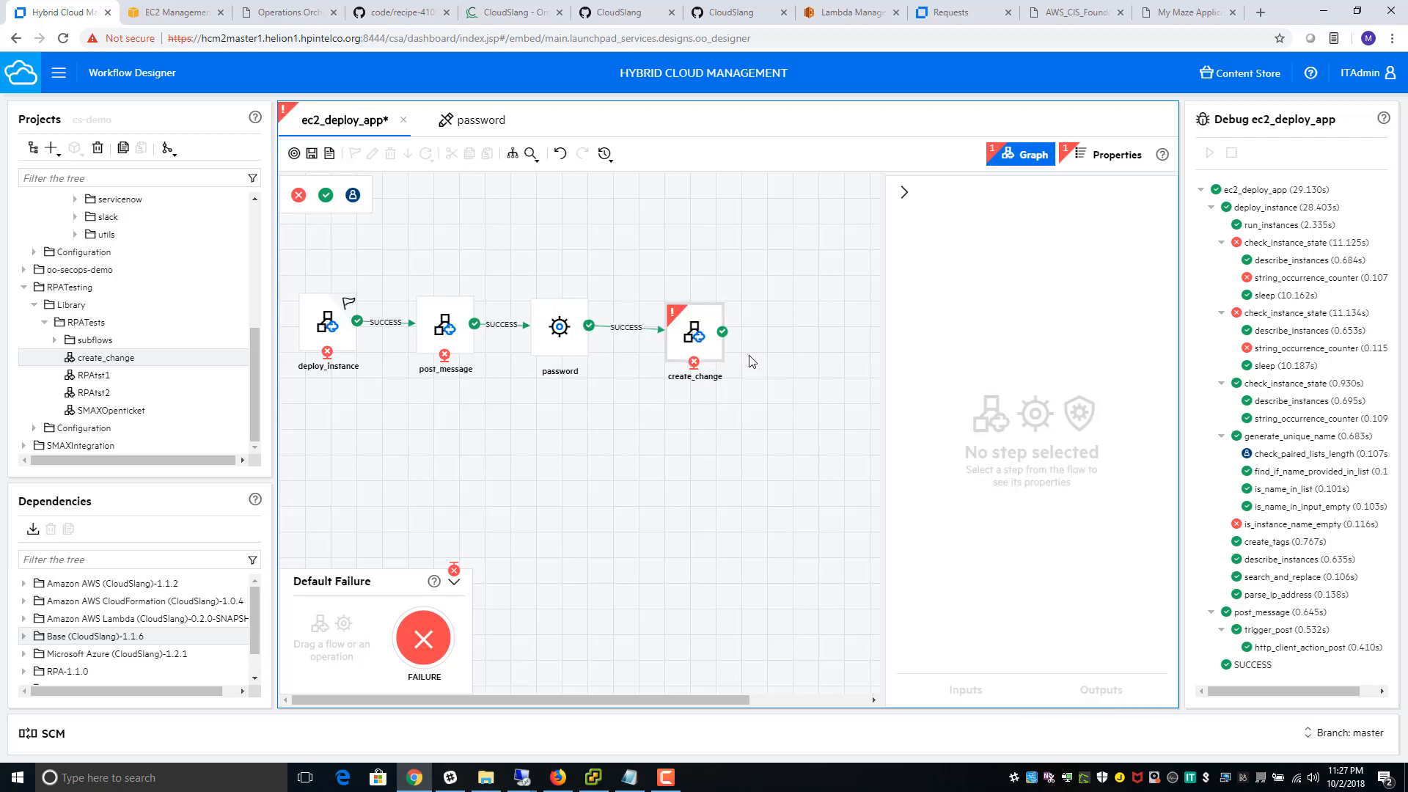
left_click(904, 193)
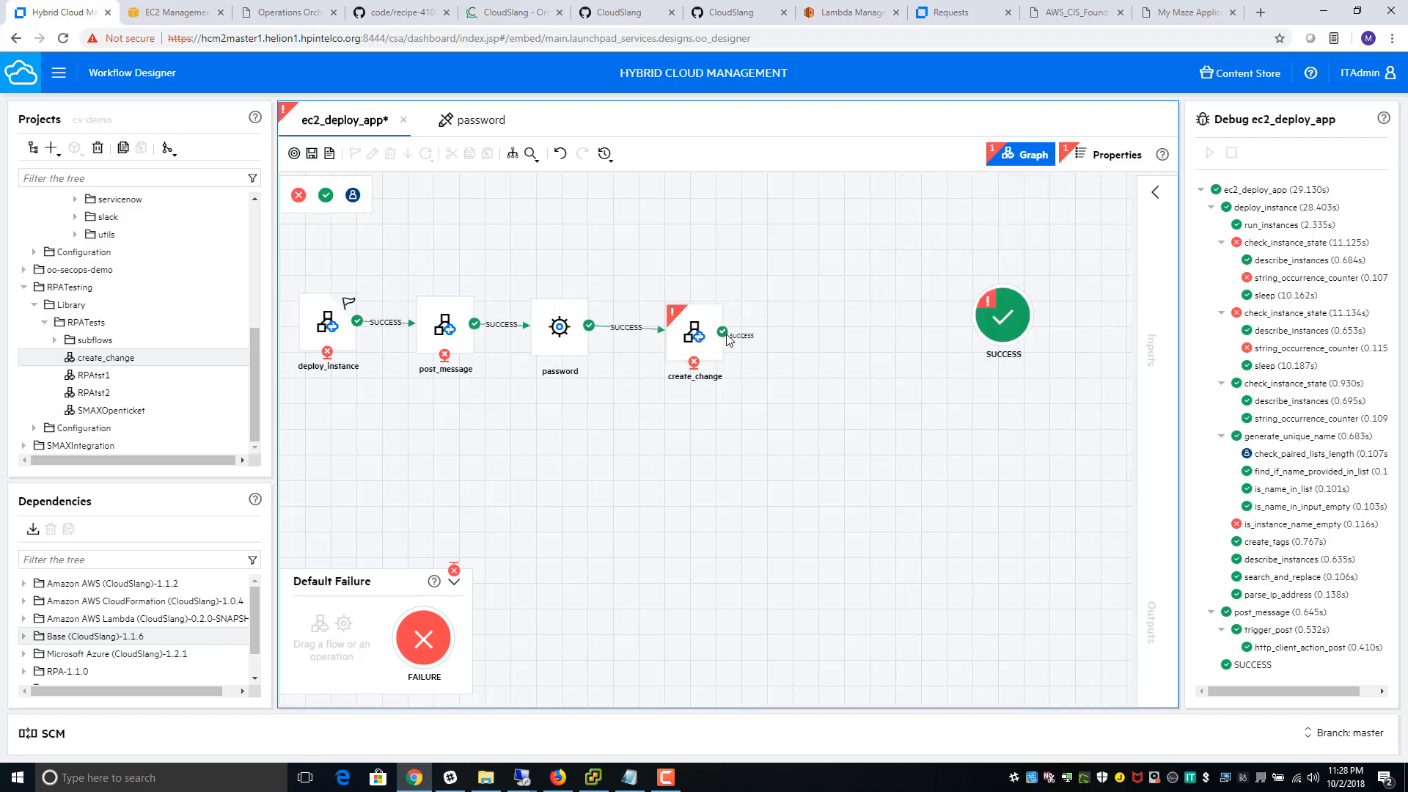
left_click_drag(722, 332, 1010, 341)
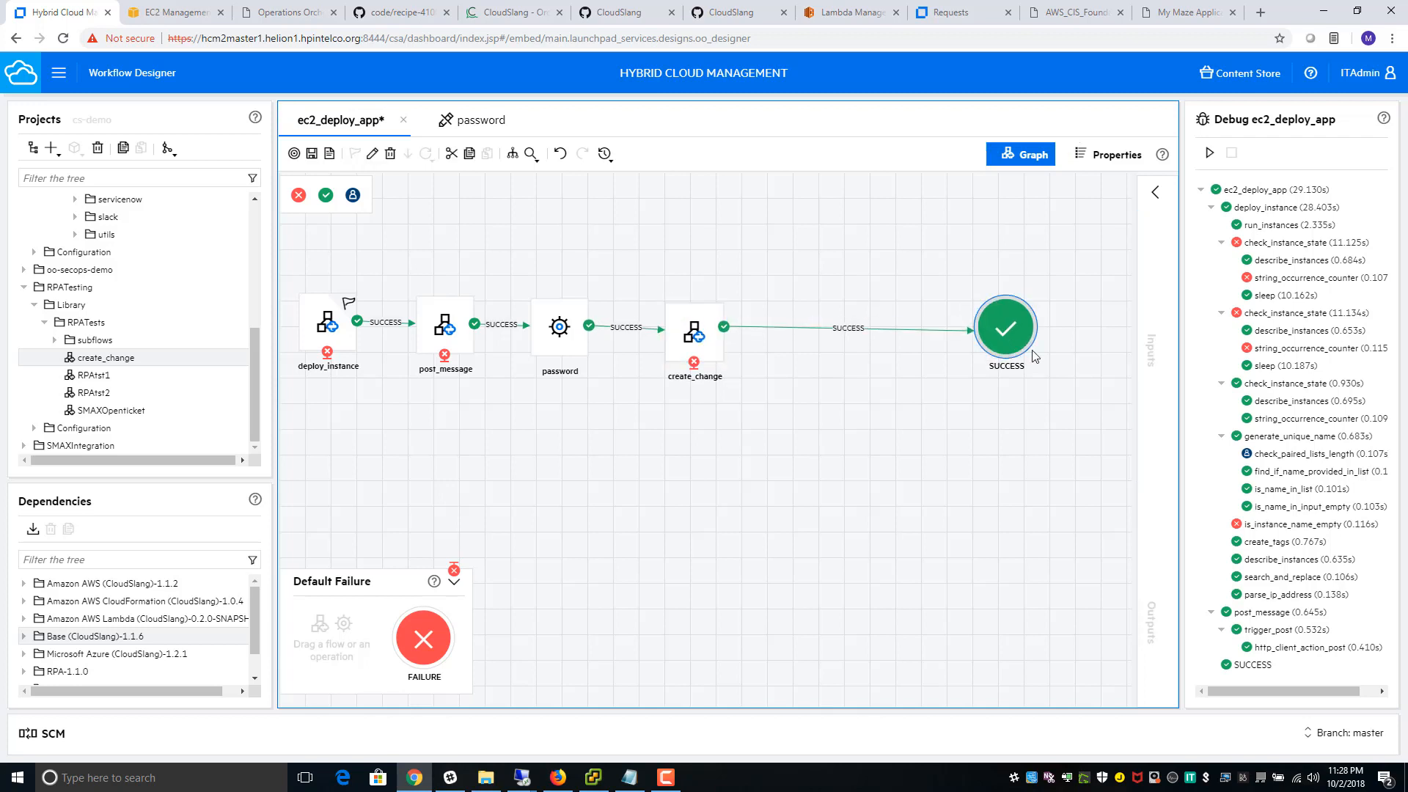
- Set create_change's msg input to the expression 'I would like to reset my password to '+password+' for my instance '+instance_id
left_click(694, 350)
left_click(1155, 192)
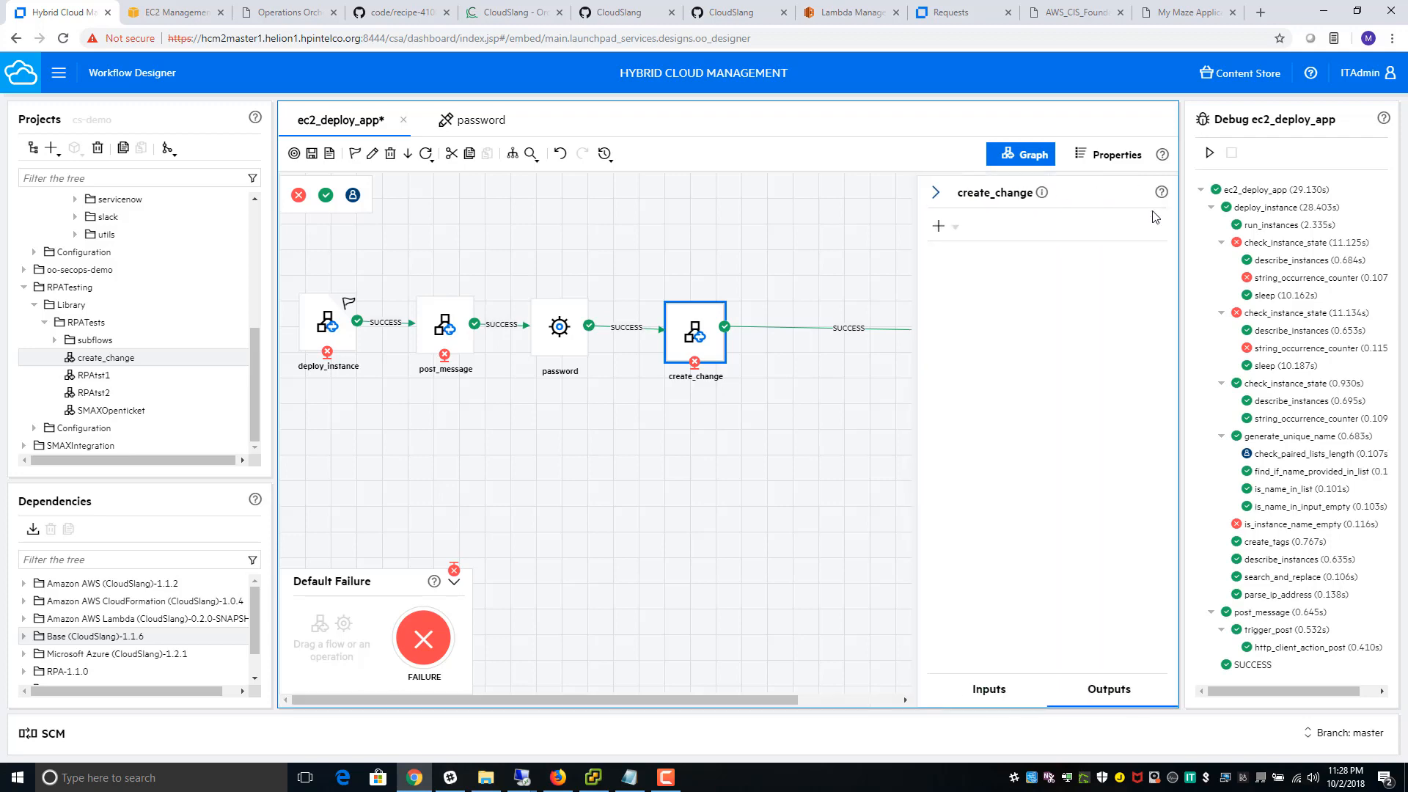
left_click(968, 698)
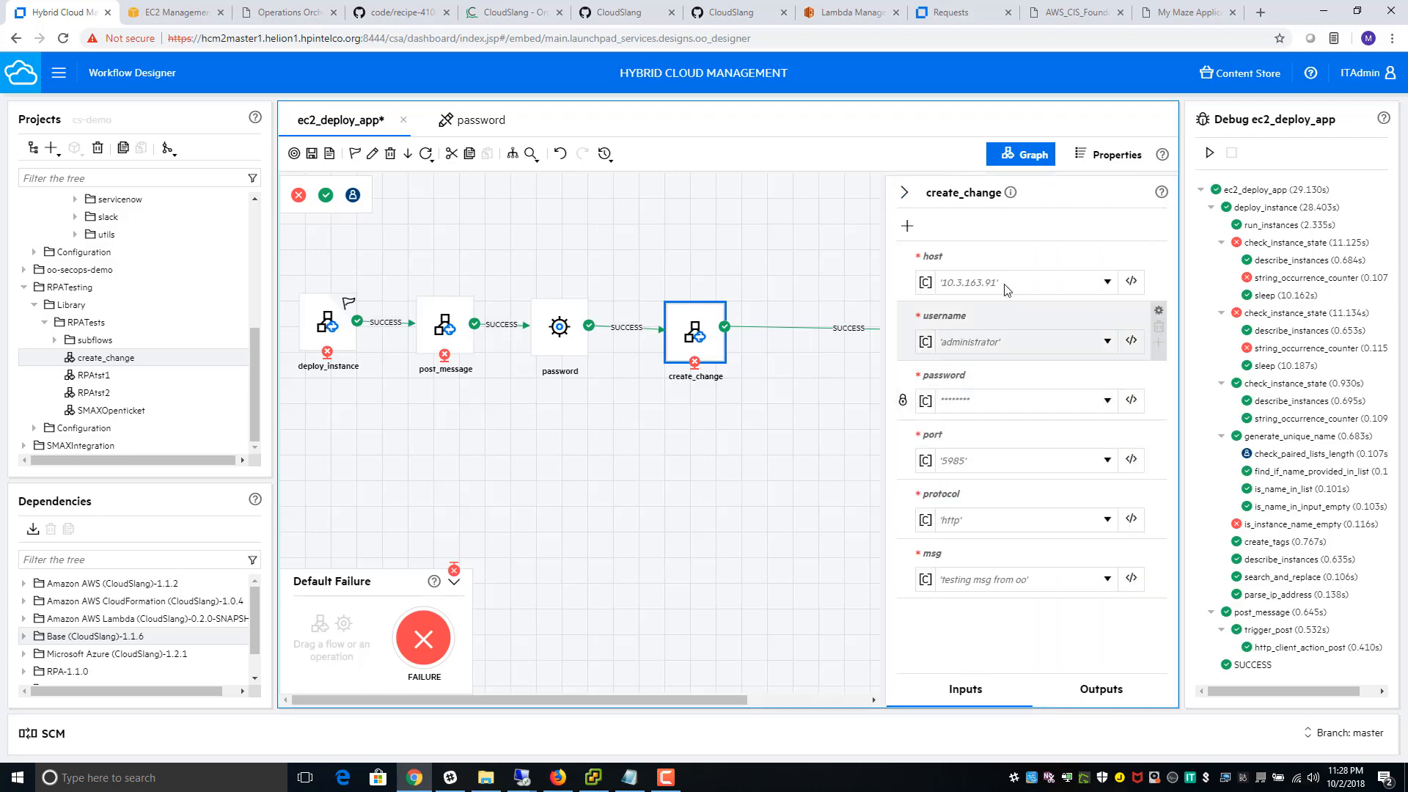
left_click(1133, 580)
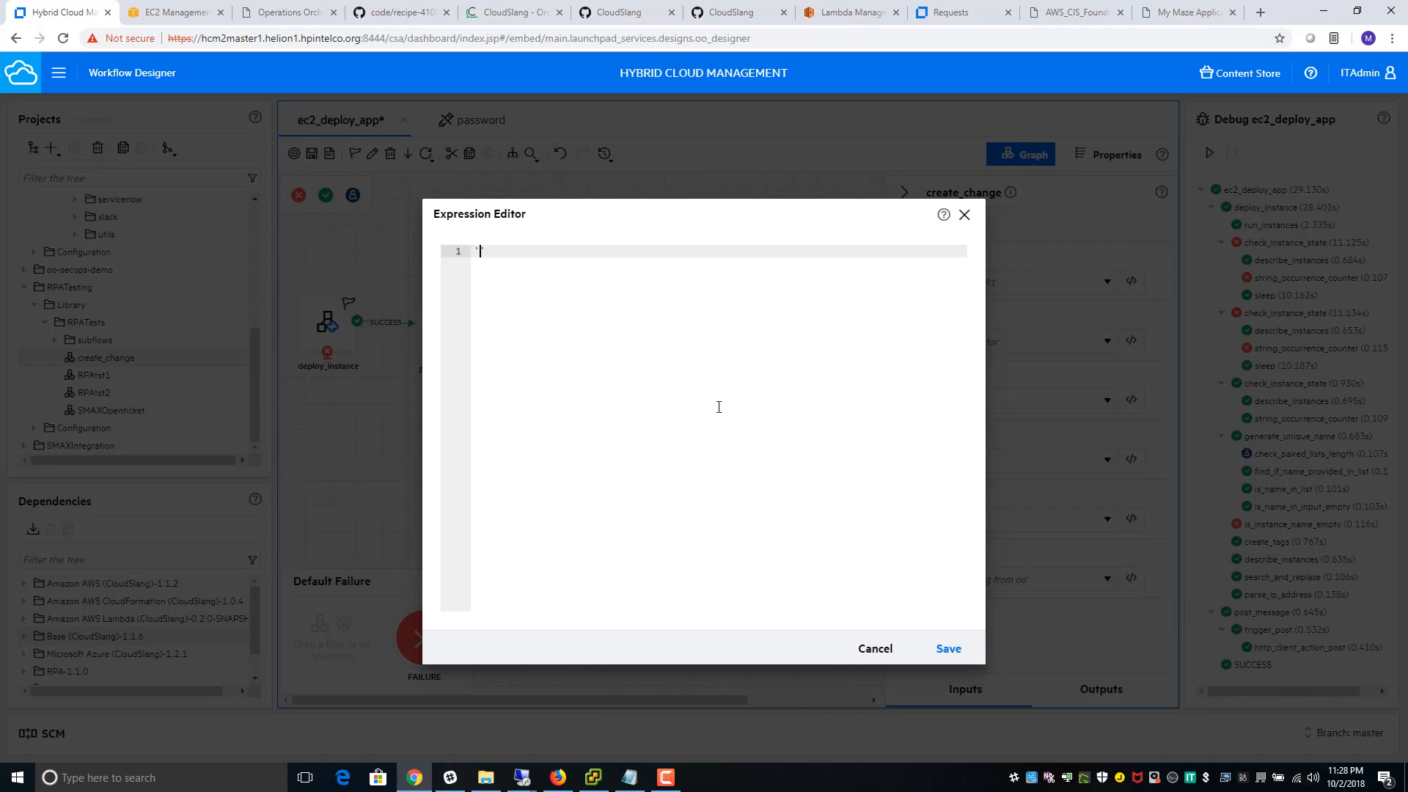
type("'I would like to reset my password to '+password")
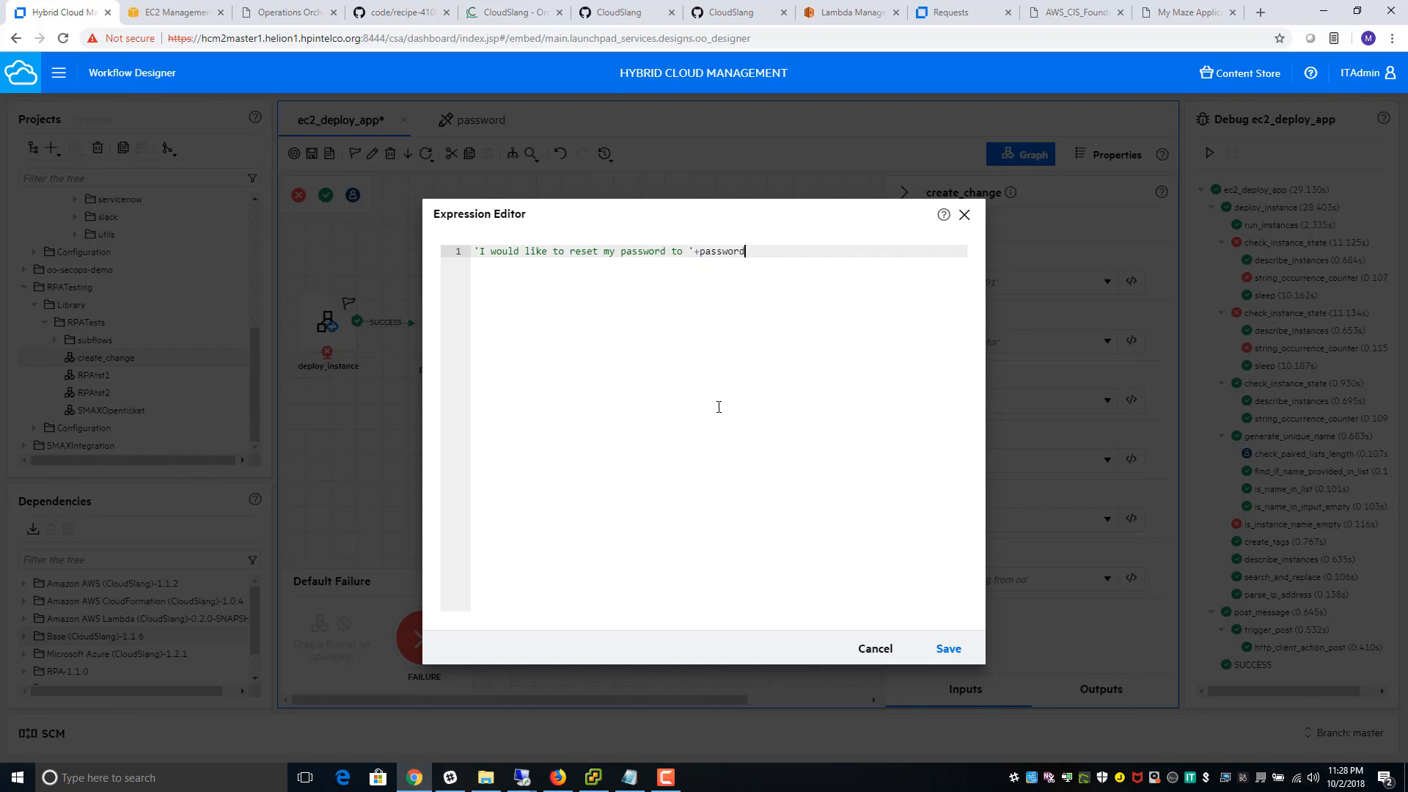
type("+' for my i")
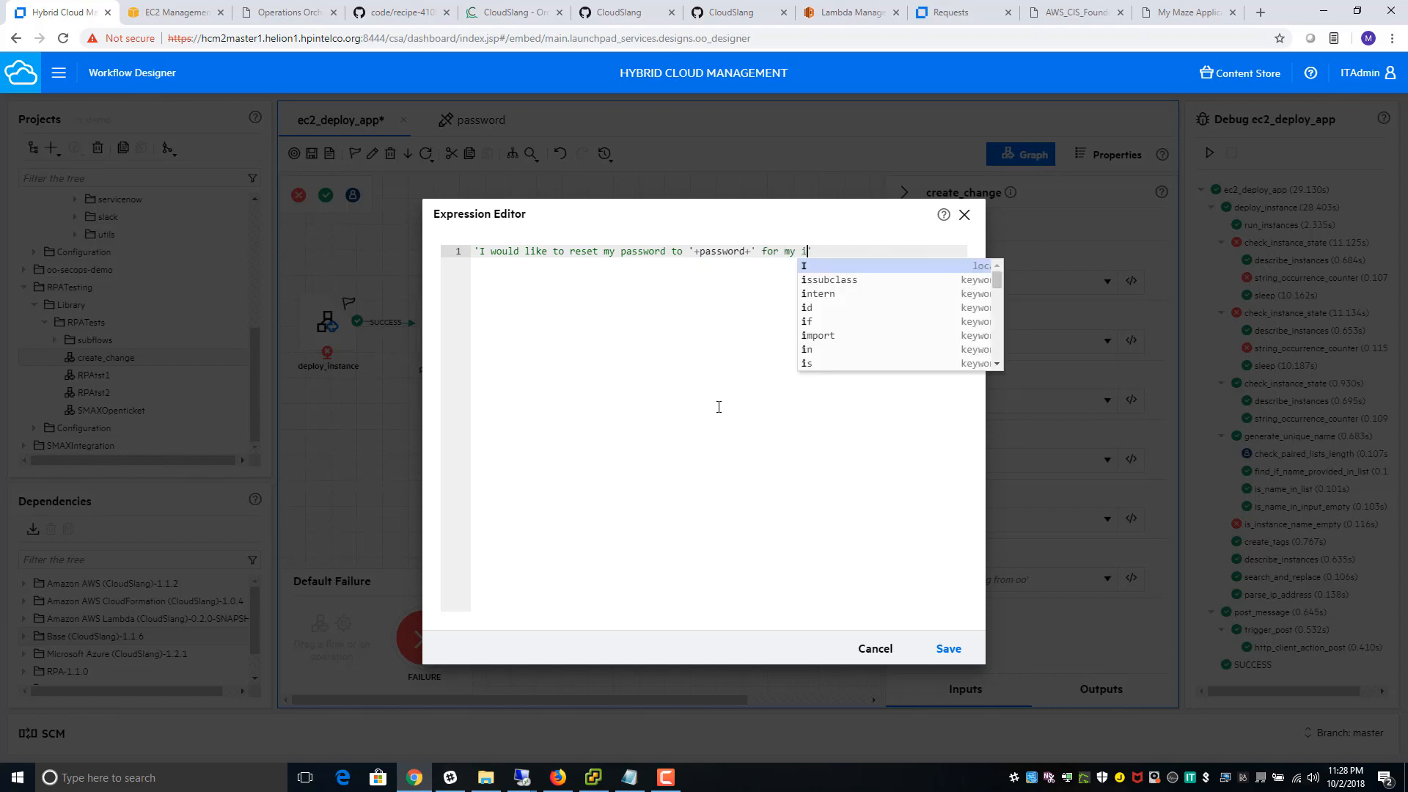
type("nstance: '")
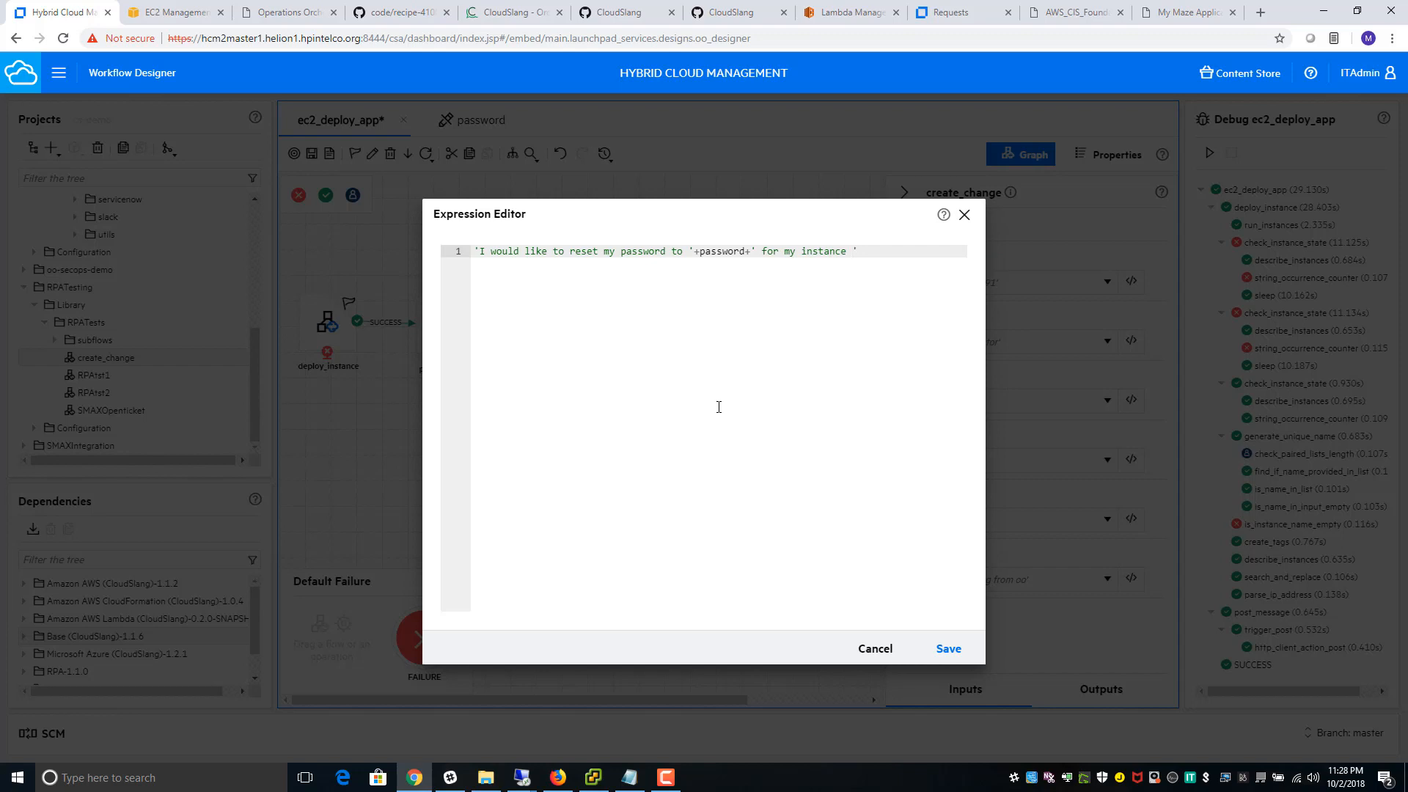
type("+instance_id")
left_click(945, 649)
- Collapse the step's properties, save the ec2_deploy_app flow and start a debug run of it
left_click(778, 397)
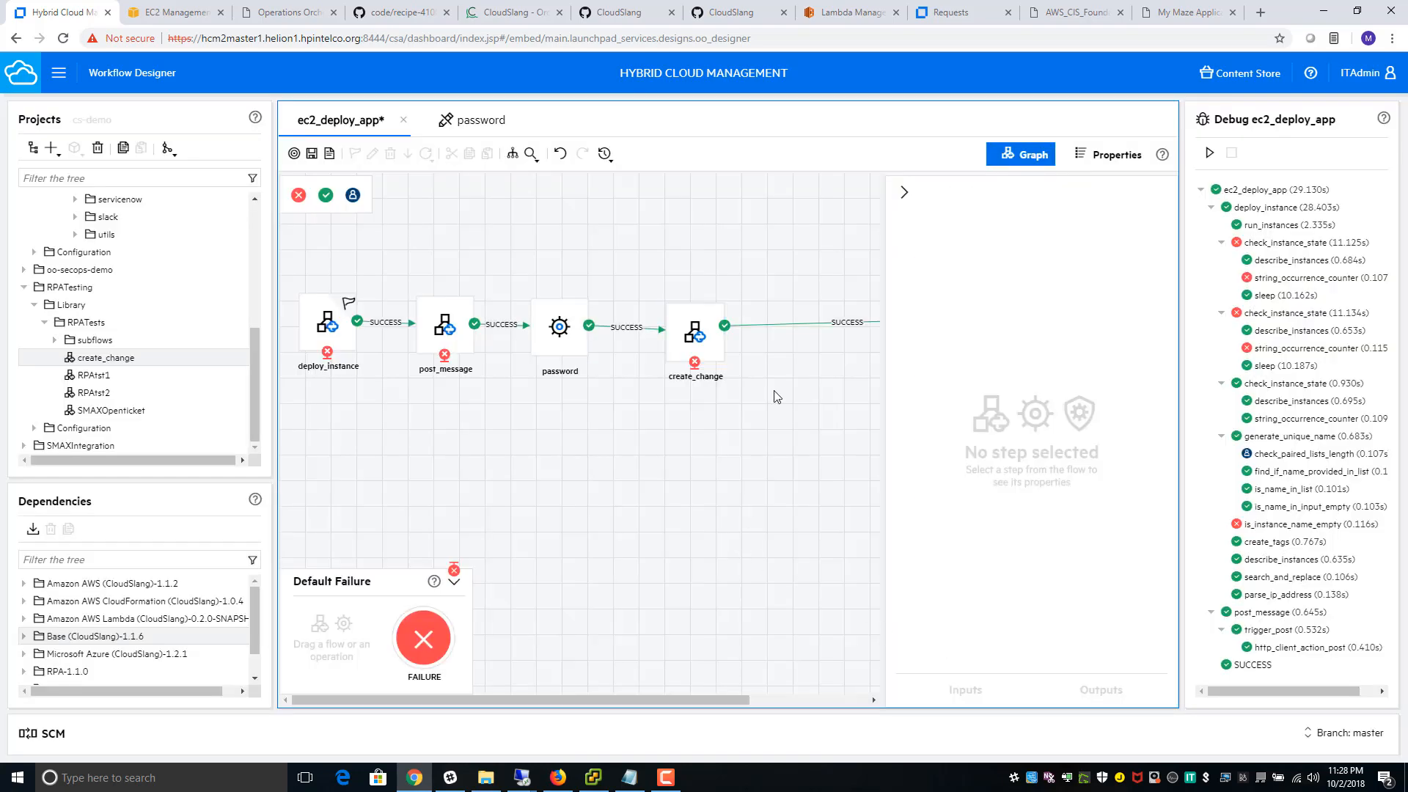
left_click(905, 193)
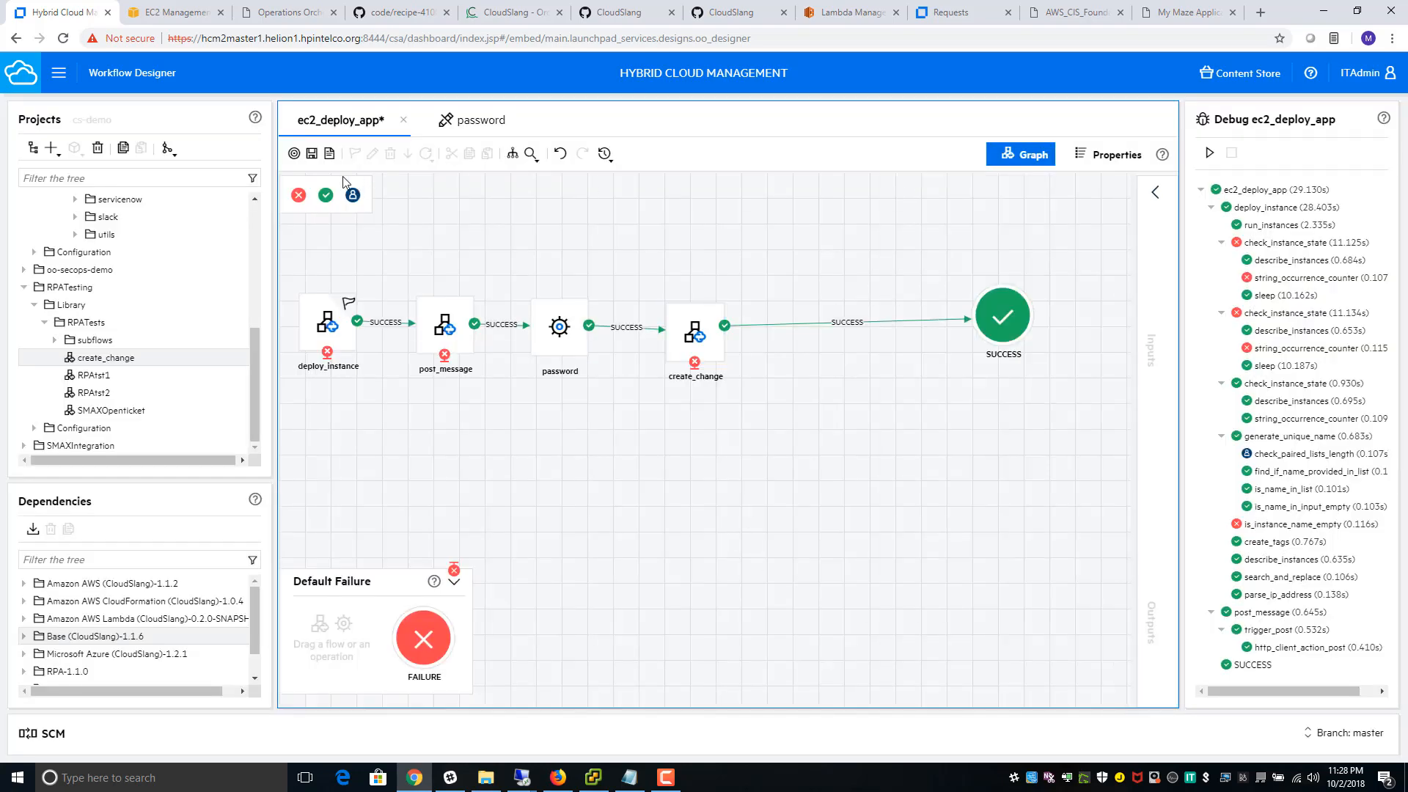
left_click(311, 153)
left_click(1210, 152)
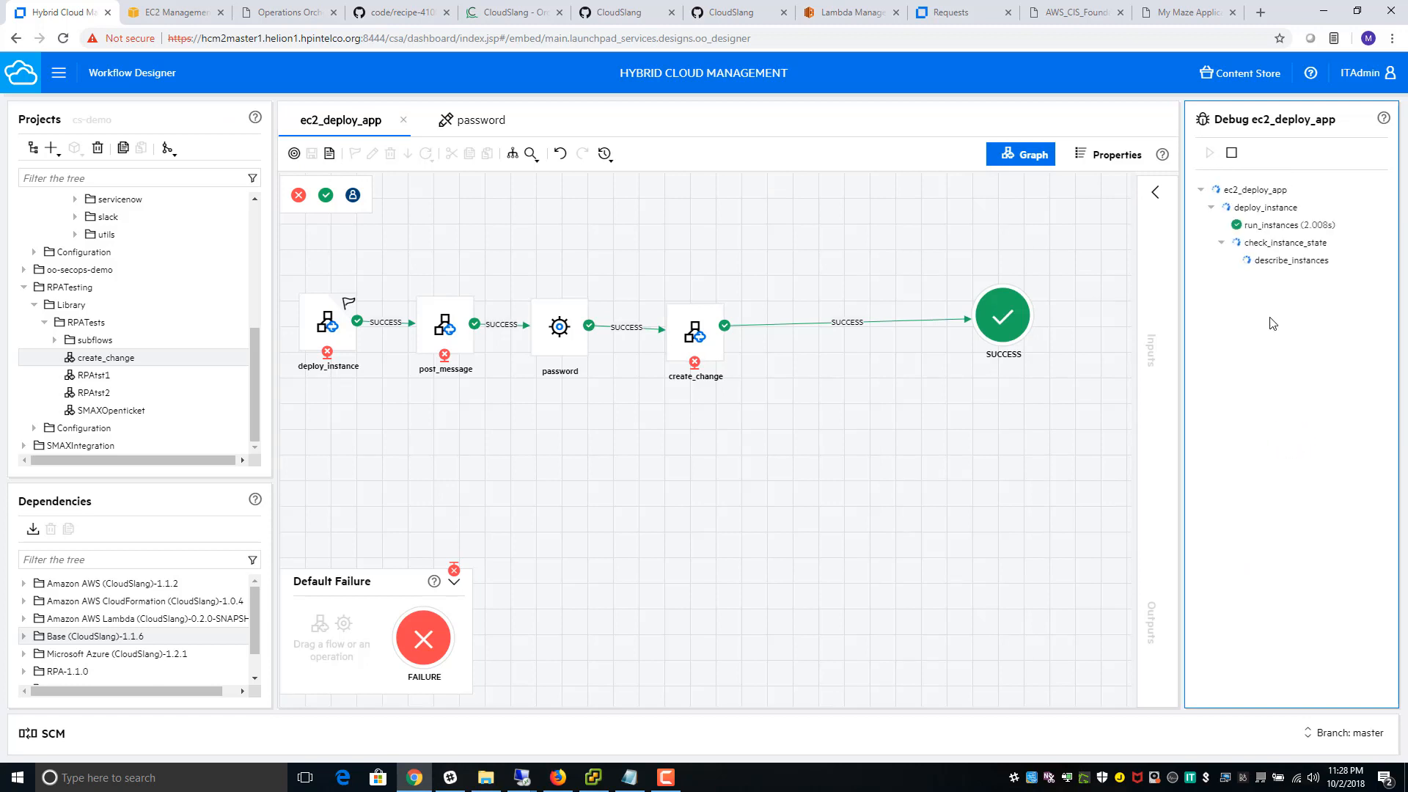
- Switch to the EC2 console, refresh the instance list, and start a new AWS session through login.saas.hpe.com
left_click(176, 12)
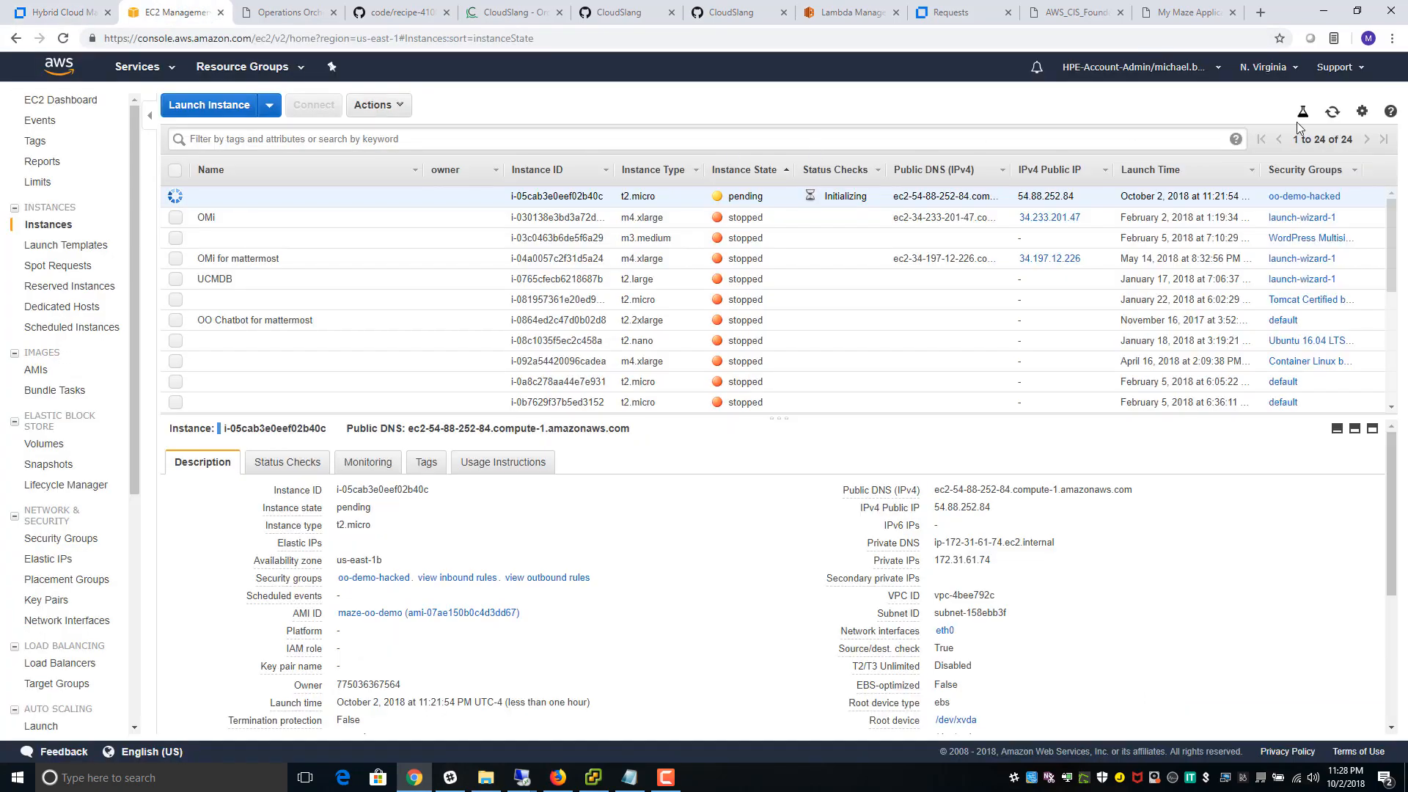
left_click(1332, 111)
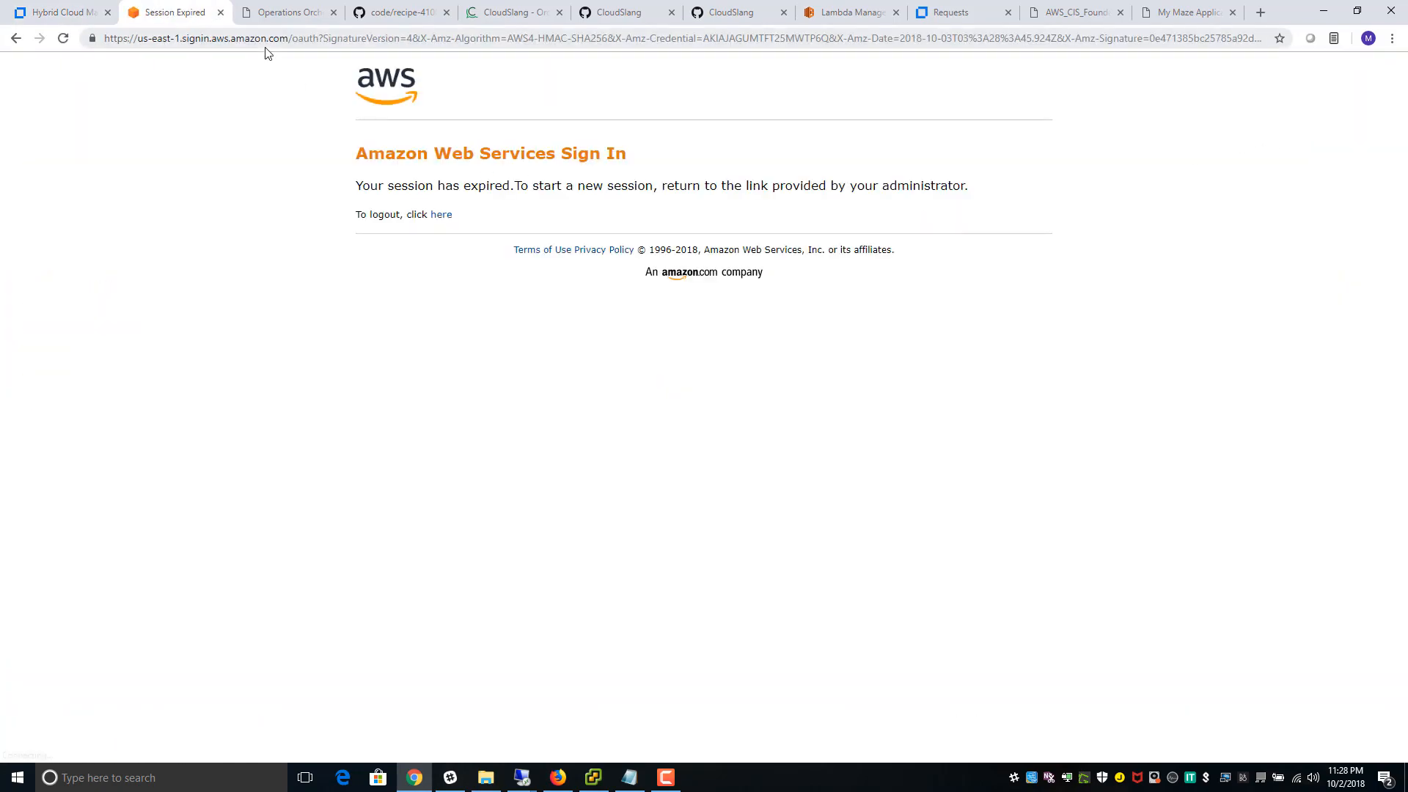
left_click(277, 38)
type("login.saas.hpe.com")
key("Return")
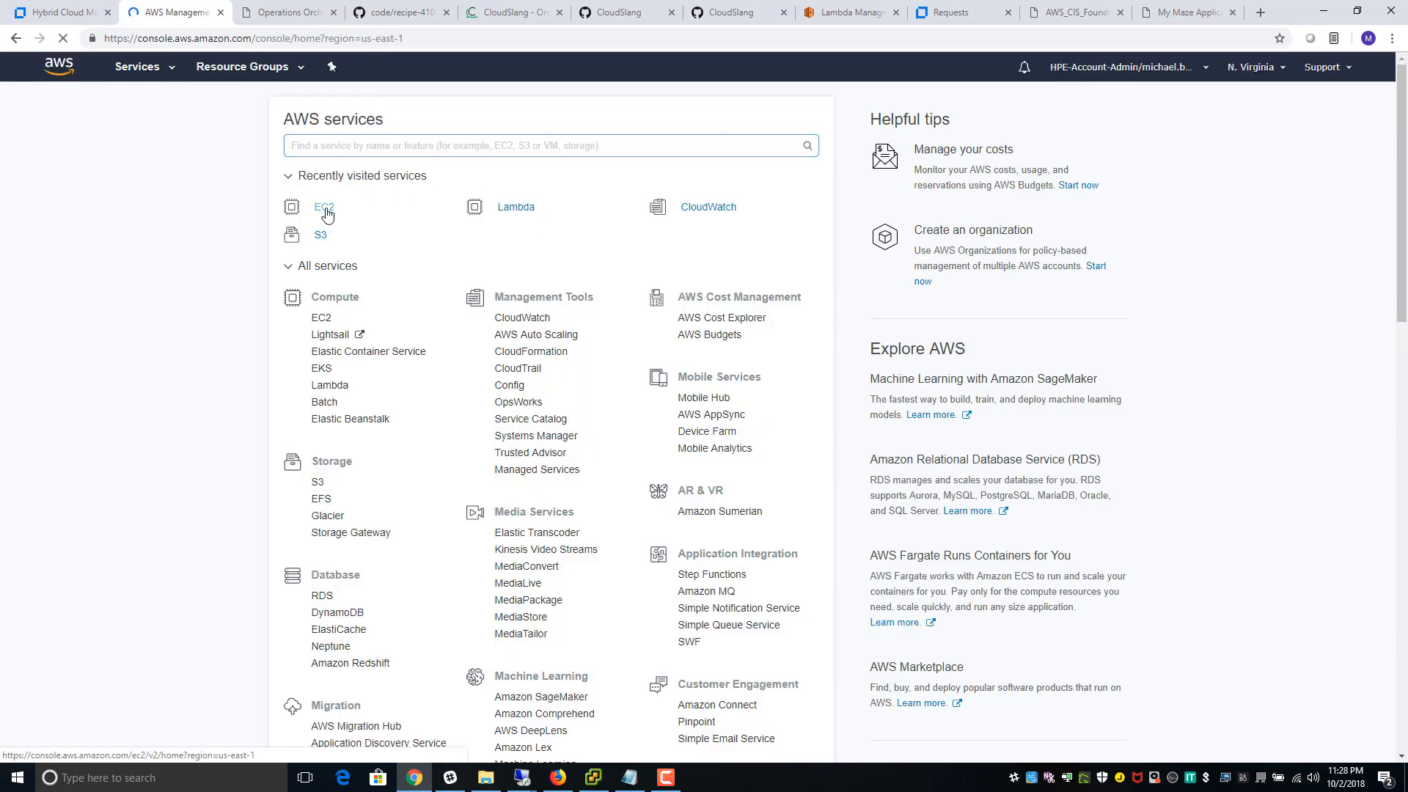
- Open EC2's running instances, select the newly launched pending t2.micro instance and refresh the list
left_click(324, 202)
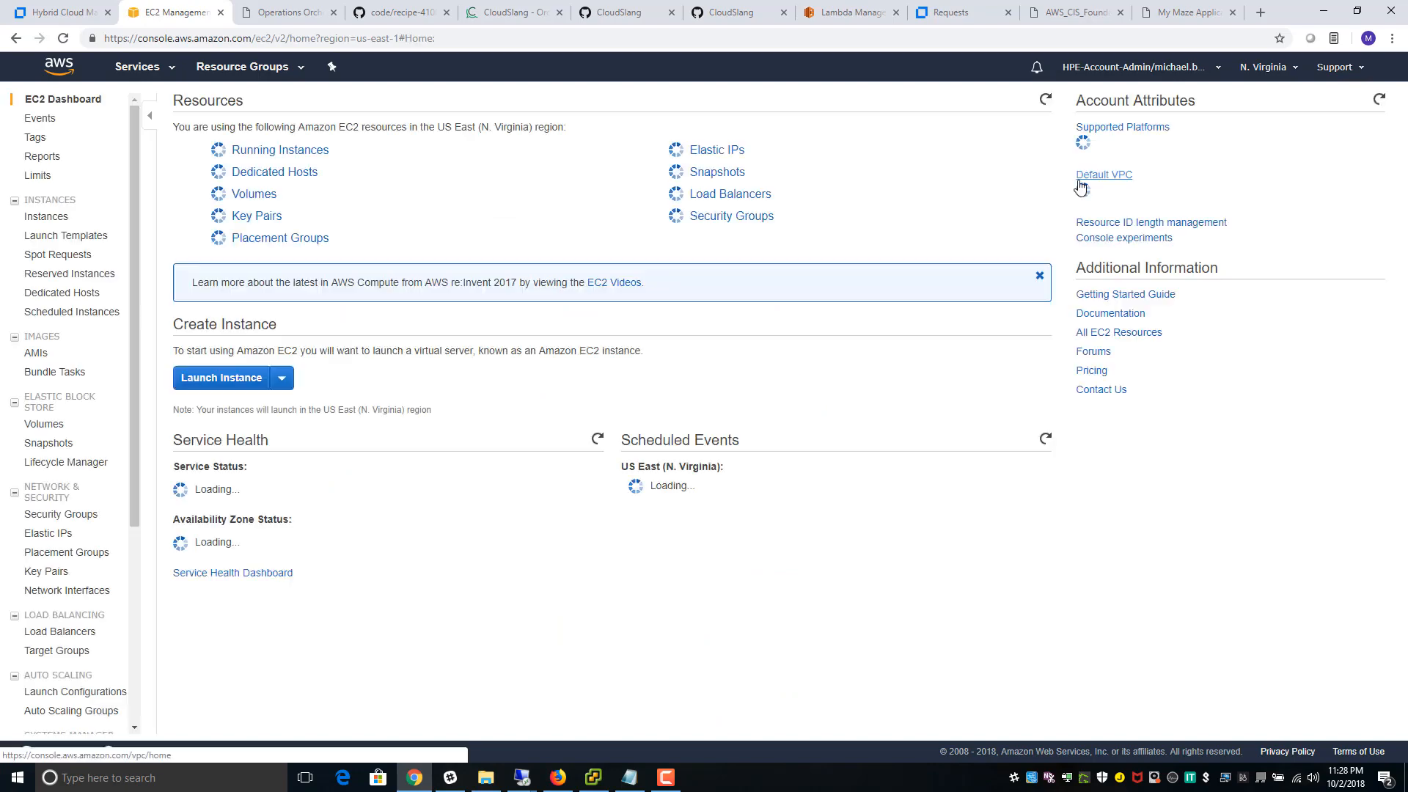
left_click(325, 150)
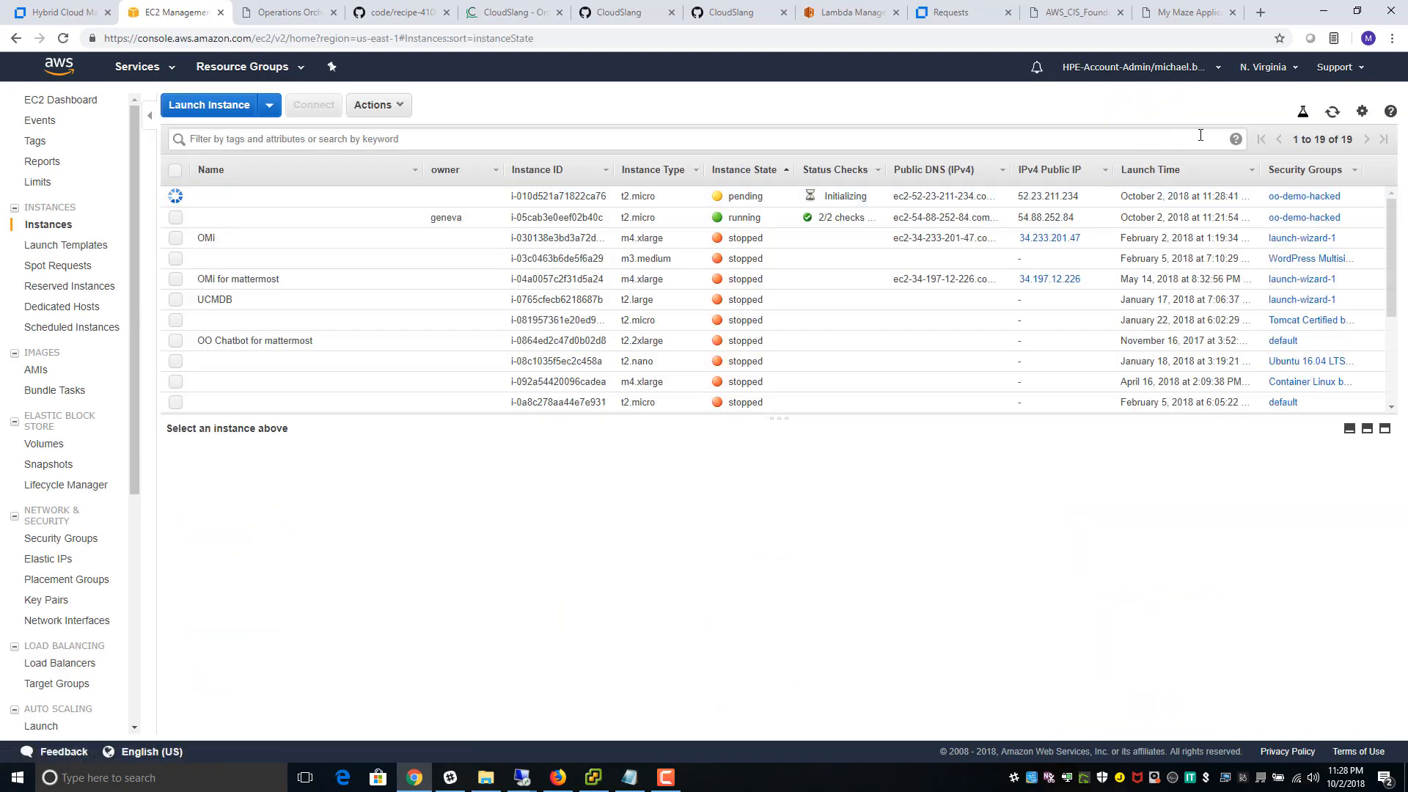
left_click(843, 196)
left_click(1333, 112)
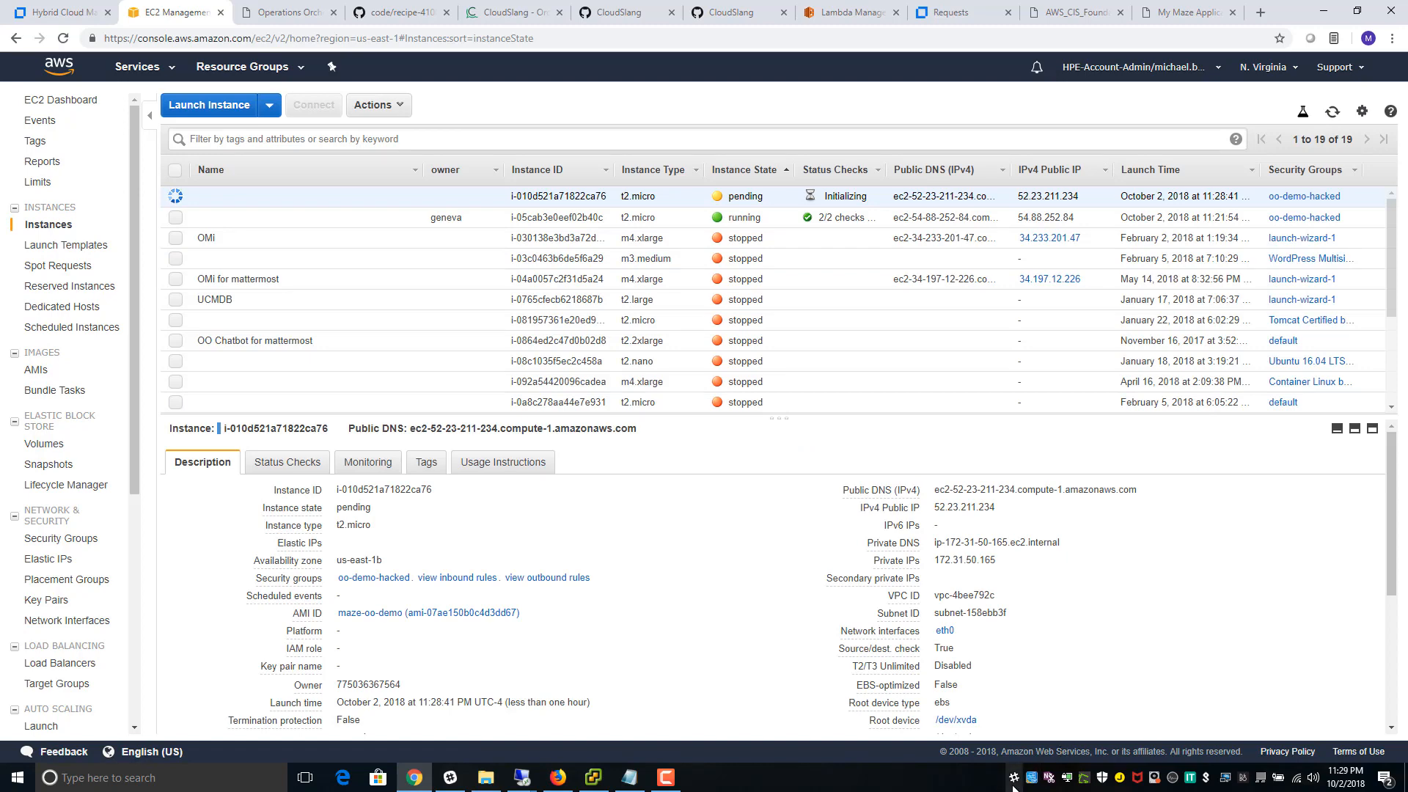
- Unlock the 10.3.163.91 remote desktop session with the account password and maximize its window
mouse_move(525, 777)
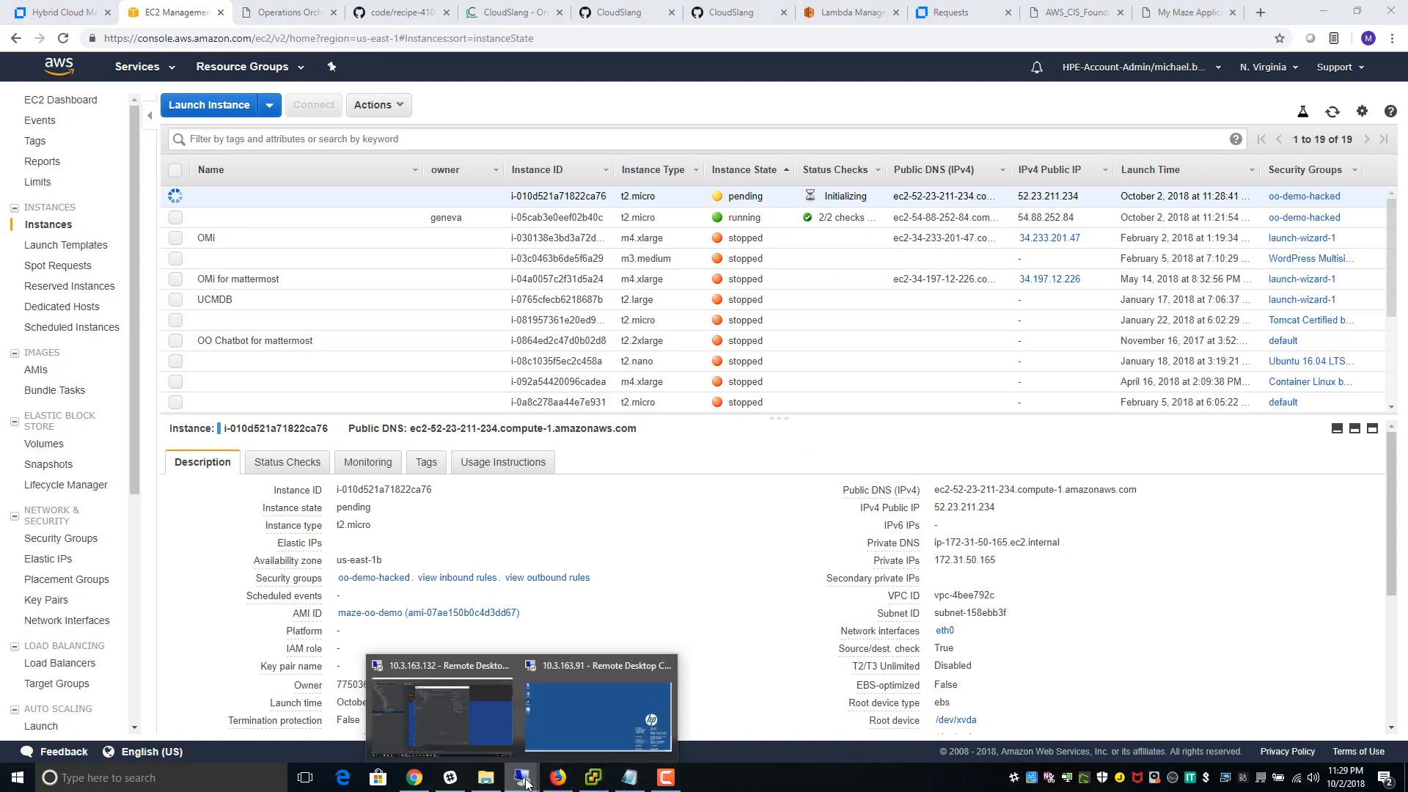
left_click(615, 726)
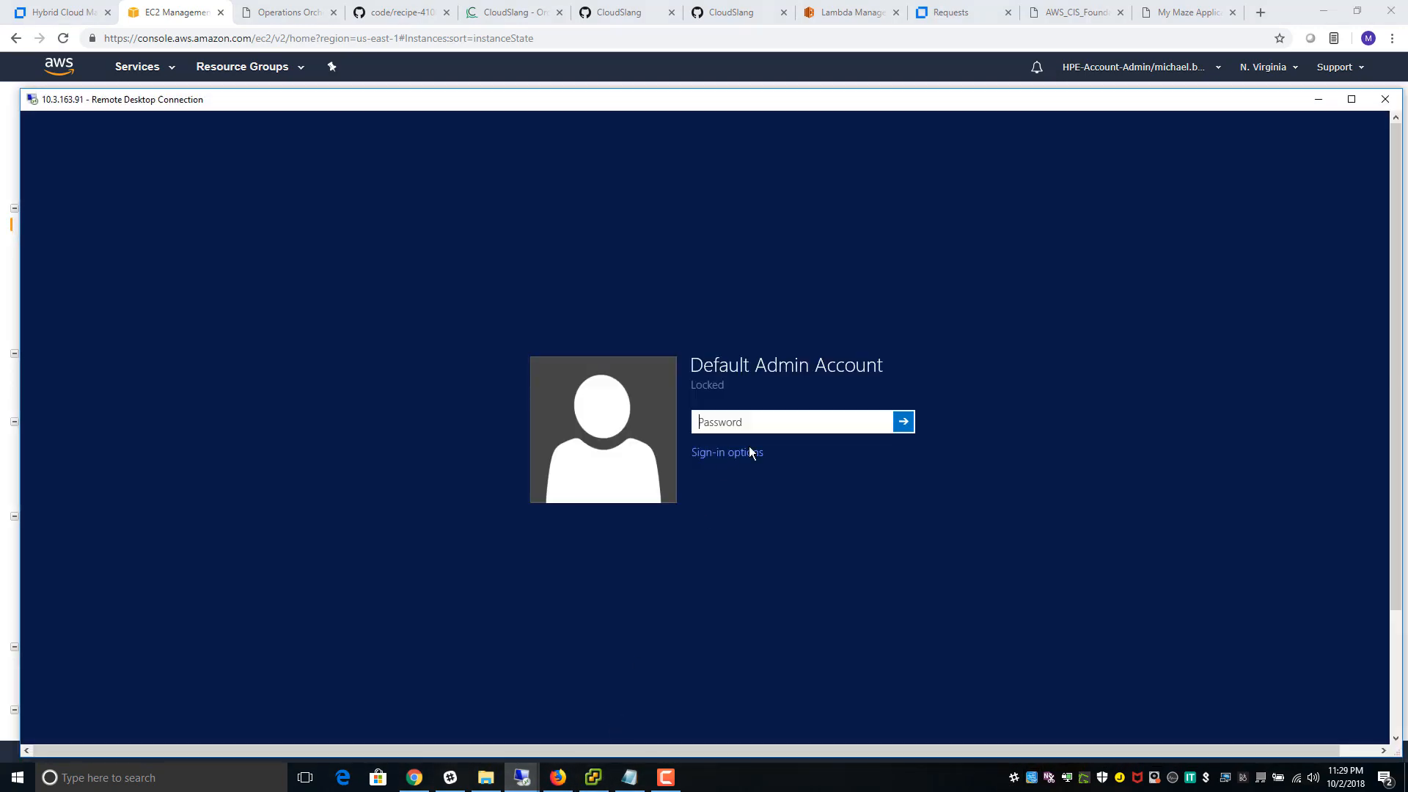
type("•")
key("Return")
left_click(1349, 99)
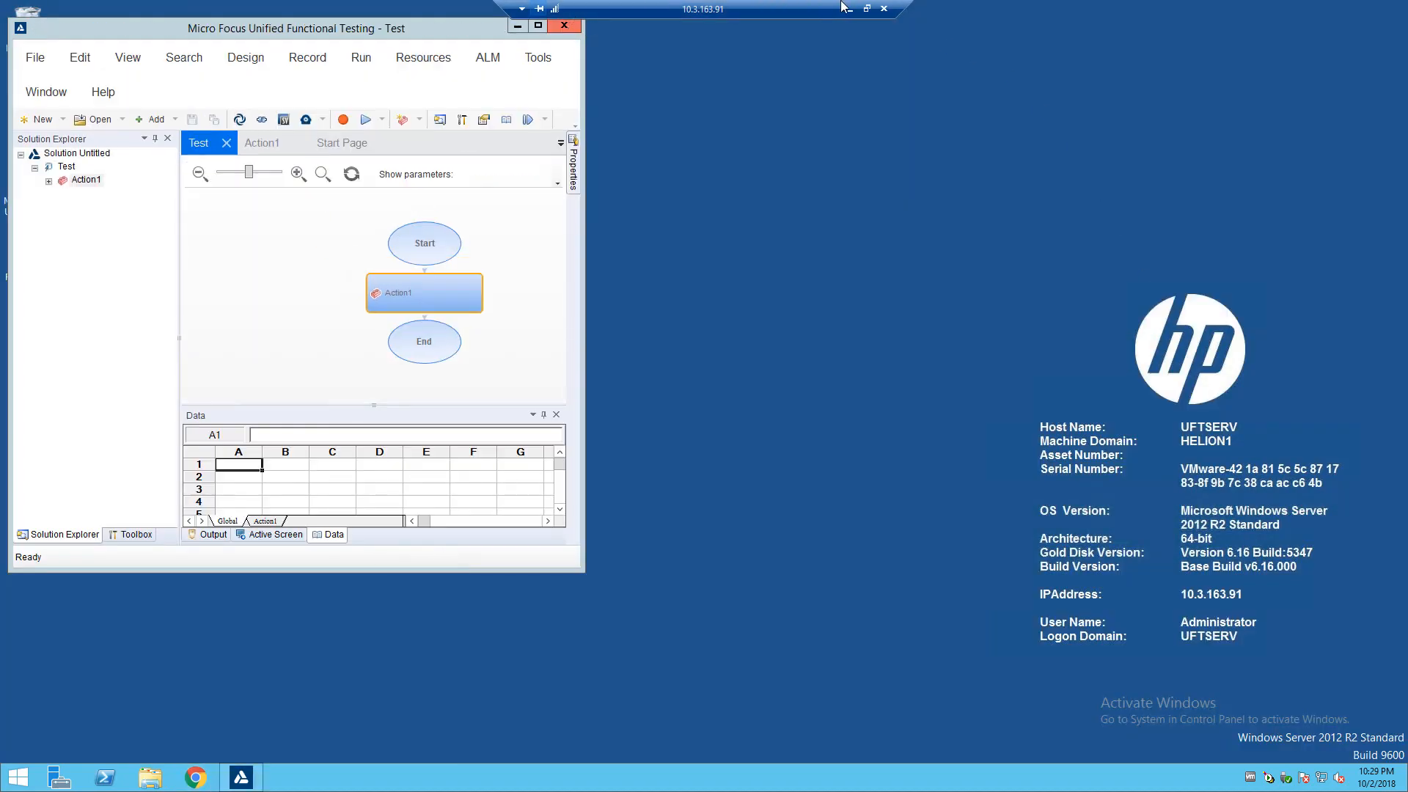
- Close Unified Functional Testing on the remote desktop, and return to the ec2_deploy_app flow's debug results through the final result
left_click(563, 26)
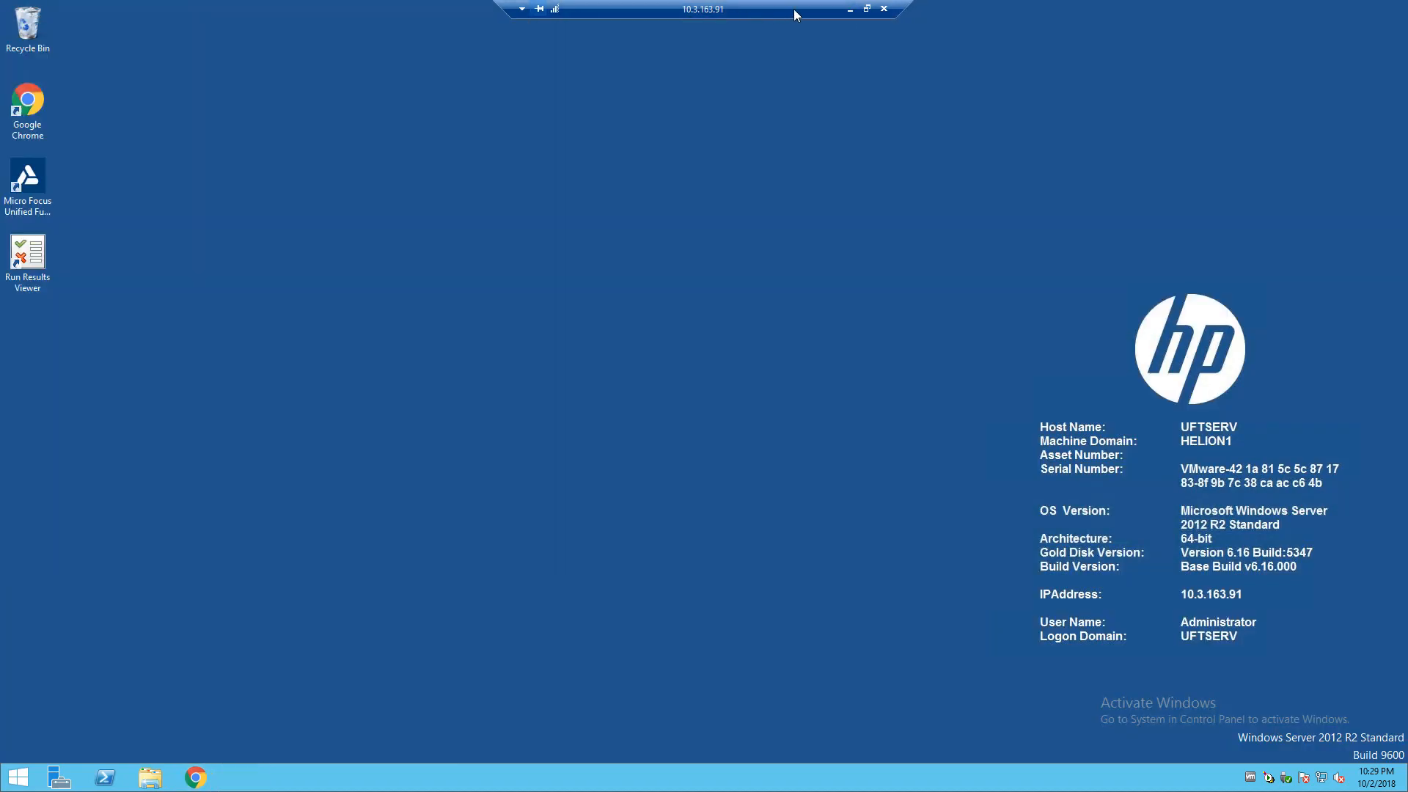
left_click(849, 9)
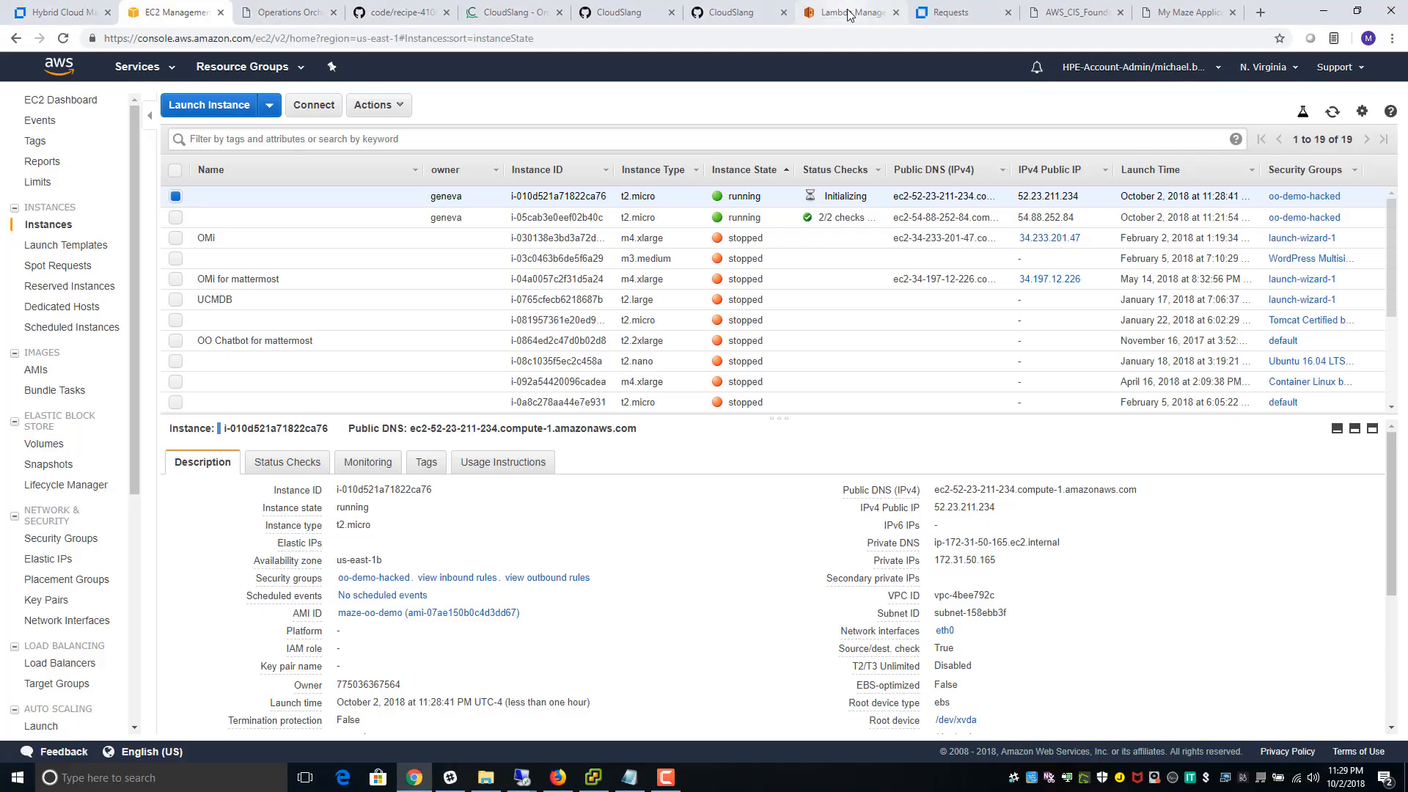
left_click(37, 12)
scroll(1331, 455, "down", 5)
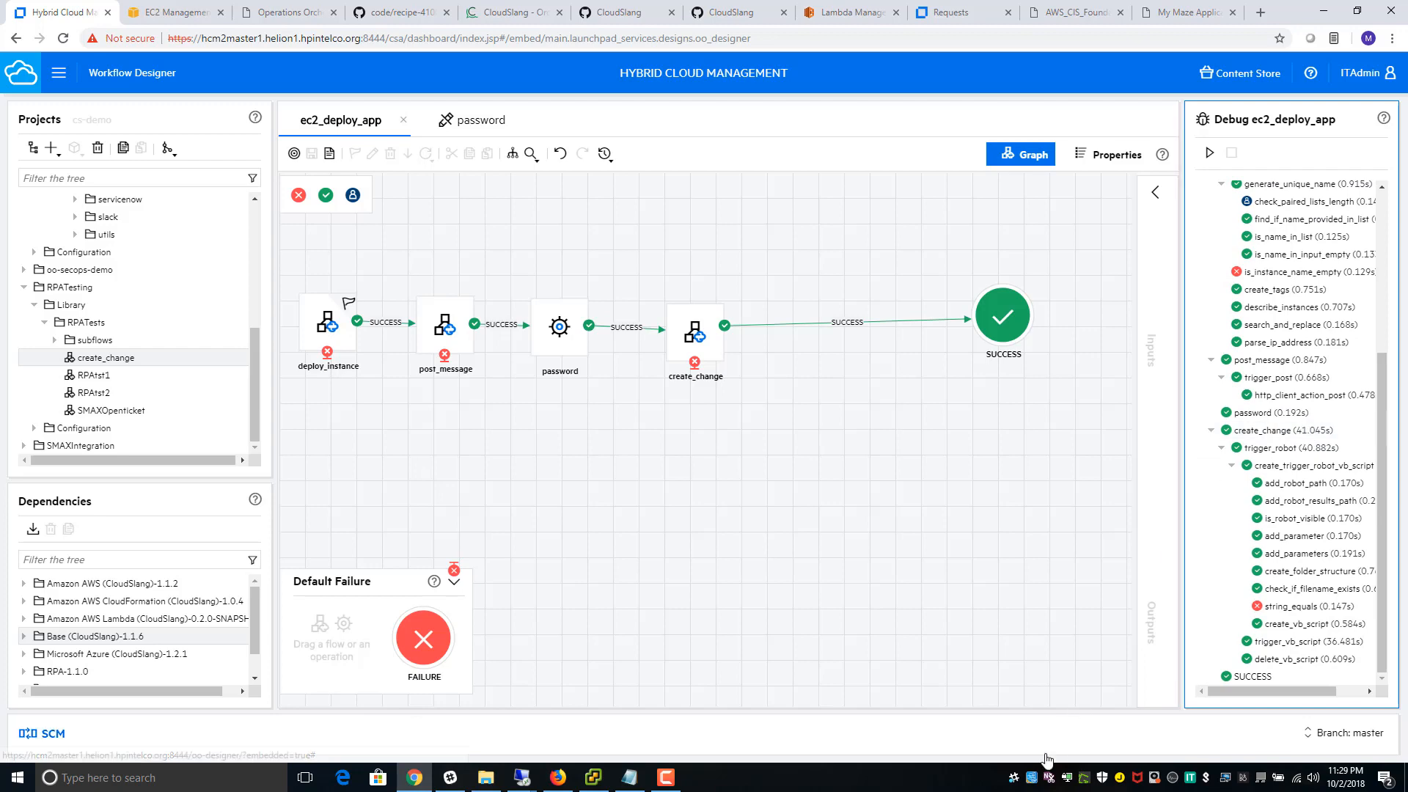
- Open the application link from maestro's newest message in Slack's #general channel and create a labyrinth, entering its password
left_click(1015, 783)
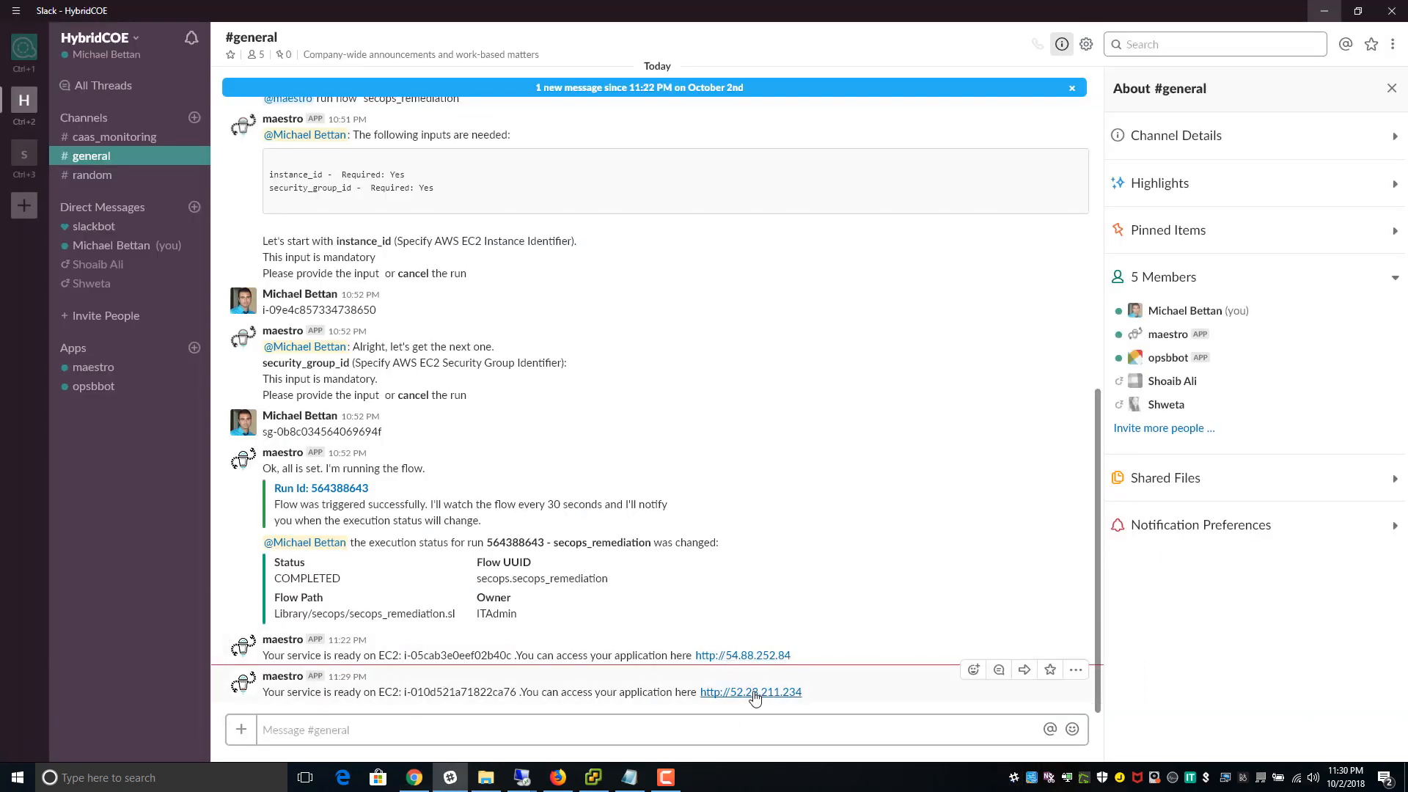
left_click(757, 699)
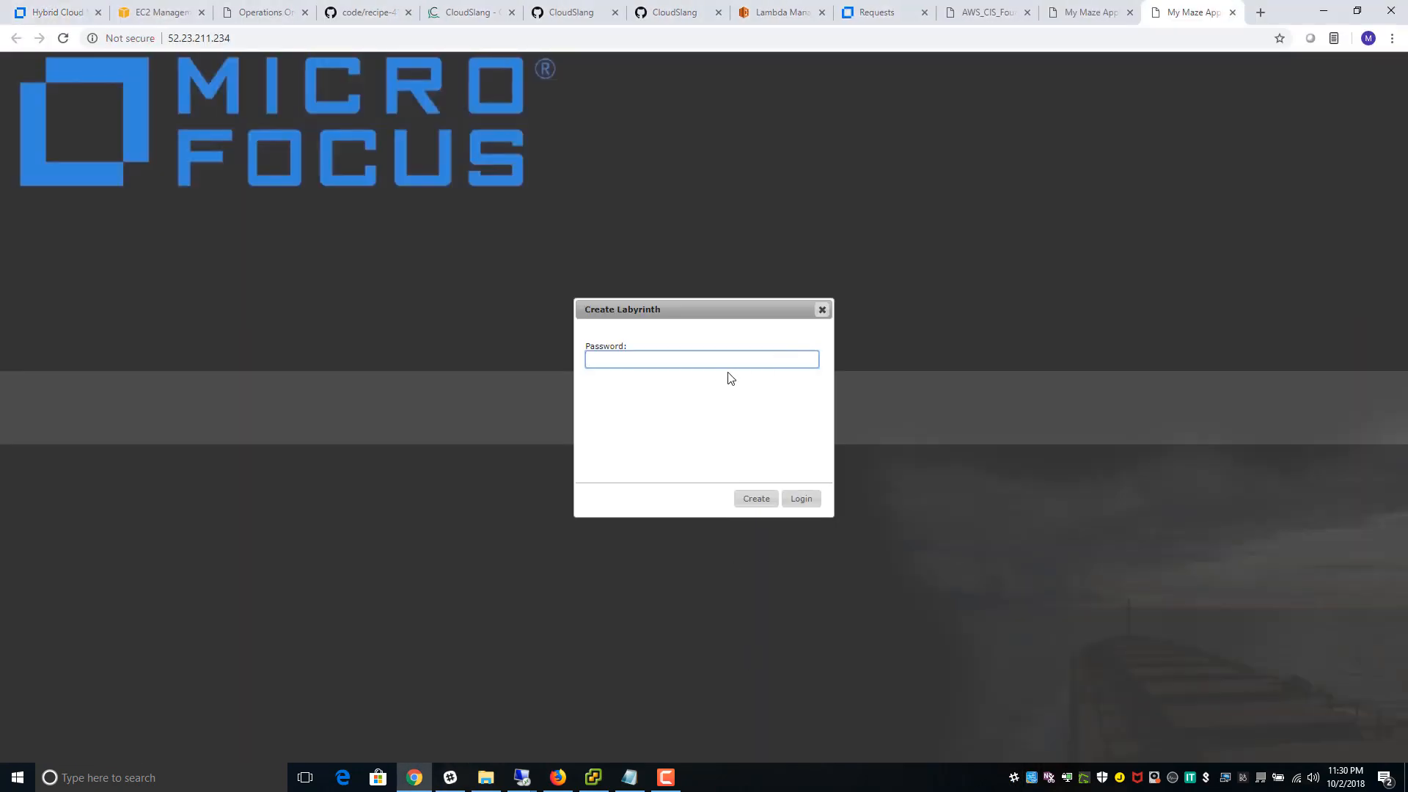
type("********")
left_click(756, 500)
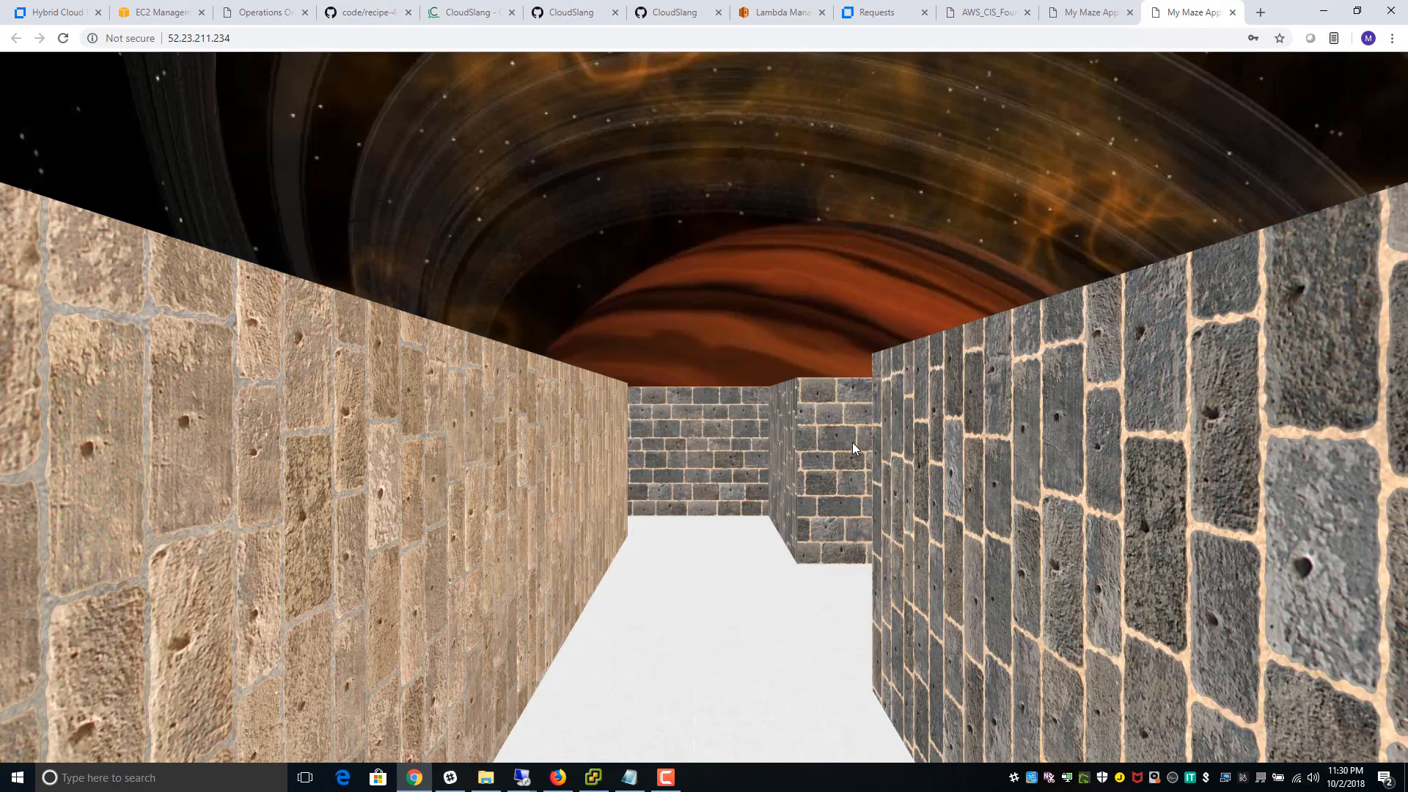
- Walk through the maze application and look around its space scene
left_click_drag(852, 442, 838, 417)
key("Up")
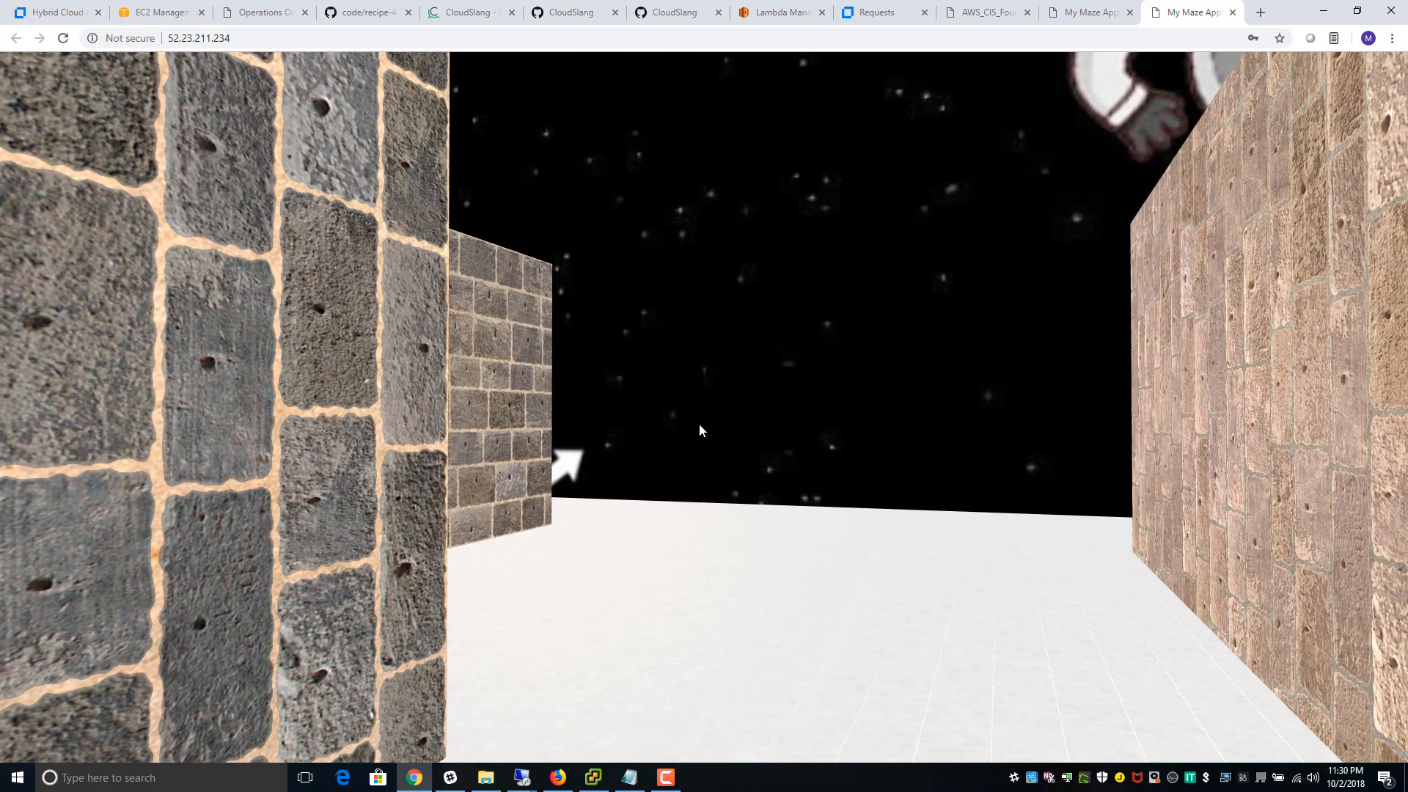
key("Up")
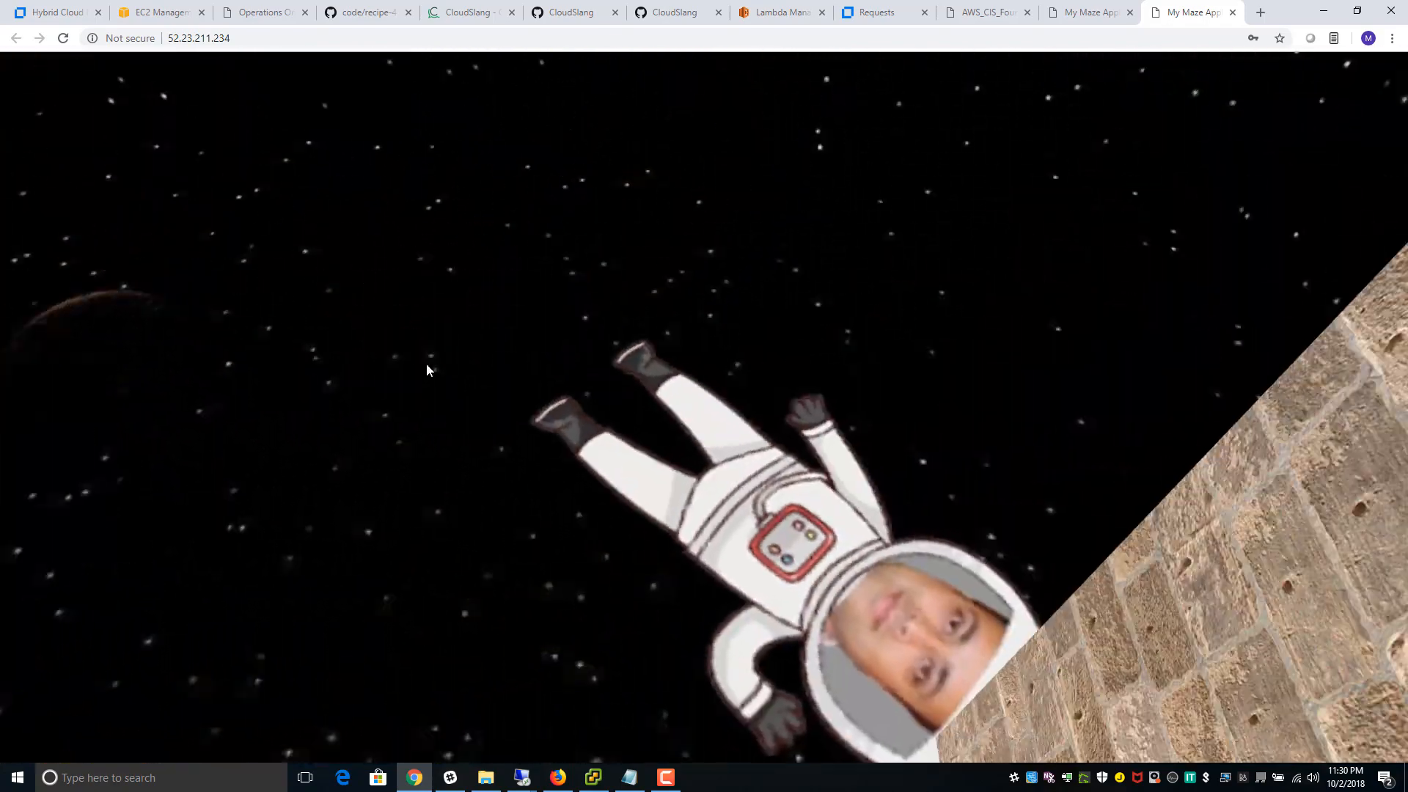
left_click_drag(426, 364, 283, 407)
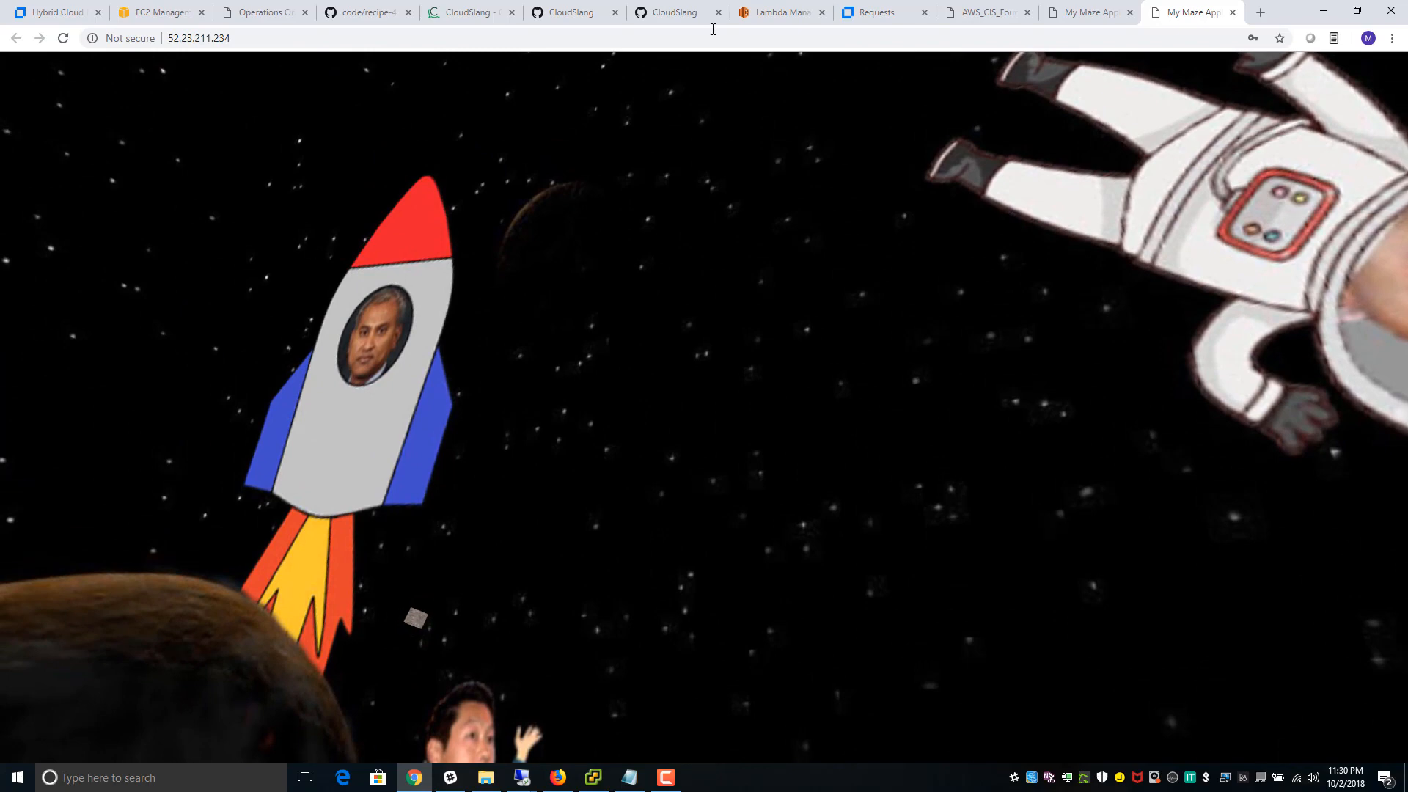
- Browse the contents of the AWS CIS Foundations Benchmark PDF and open recommendation 4.1 on ingress from 0.0.0.0/0 to port 22
left_click(987, 11)
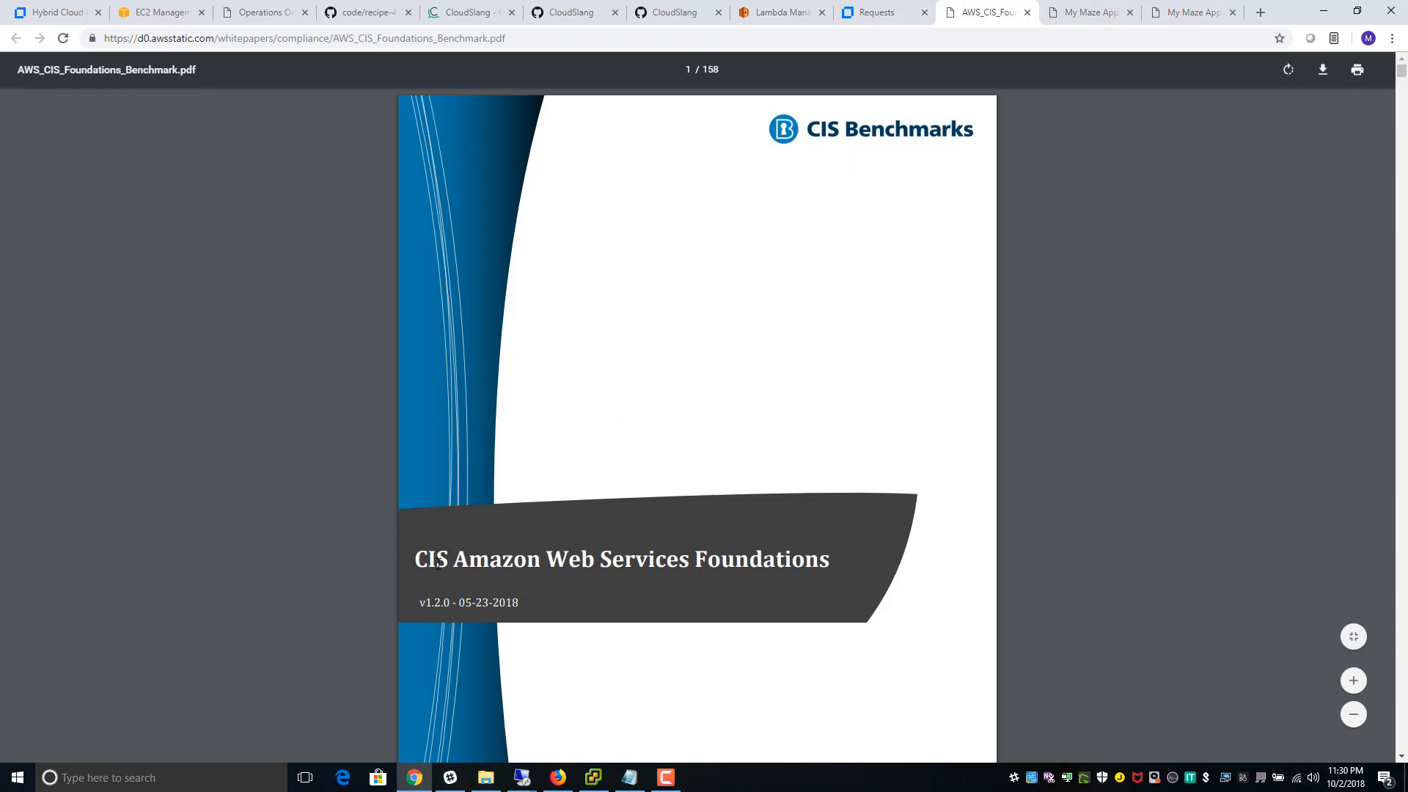
left_click_drag(501, 554, 834, 579)
scroll(834, 579, "down", 5)
scroll(835, 579, "down", 15)
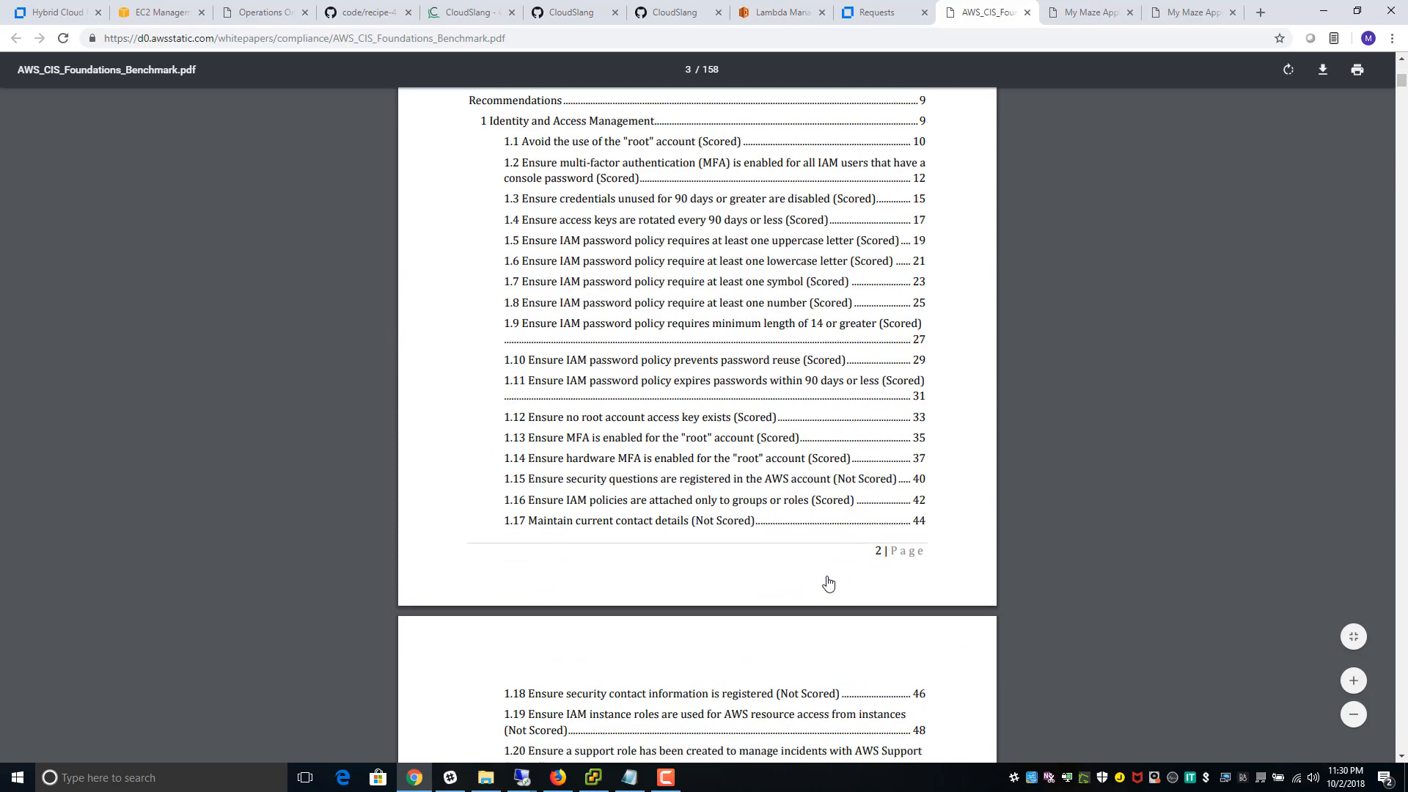
scroll(831, 578, "down", 10)
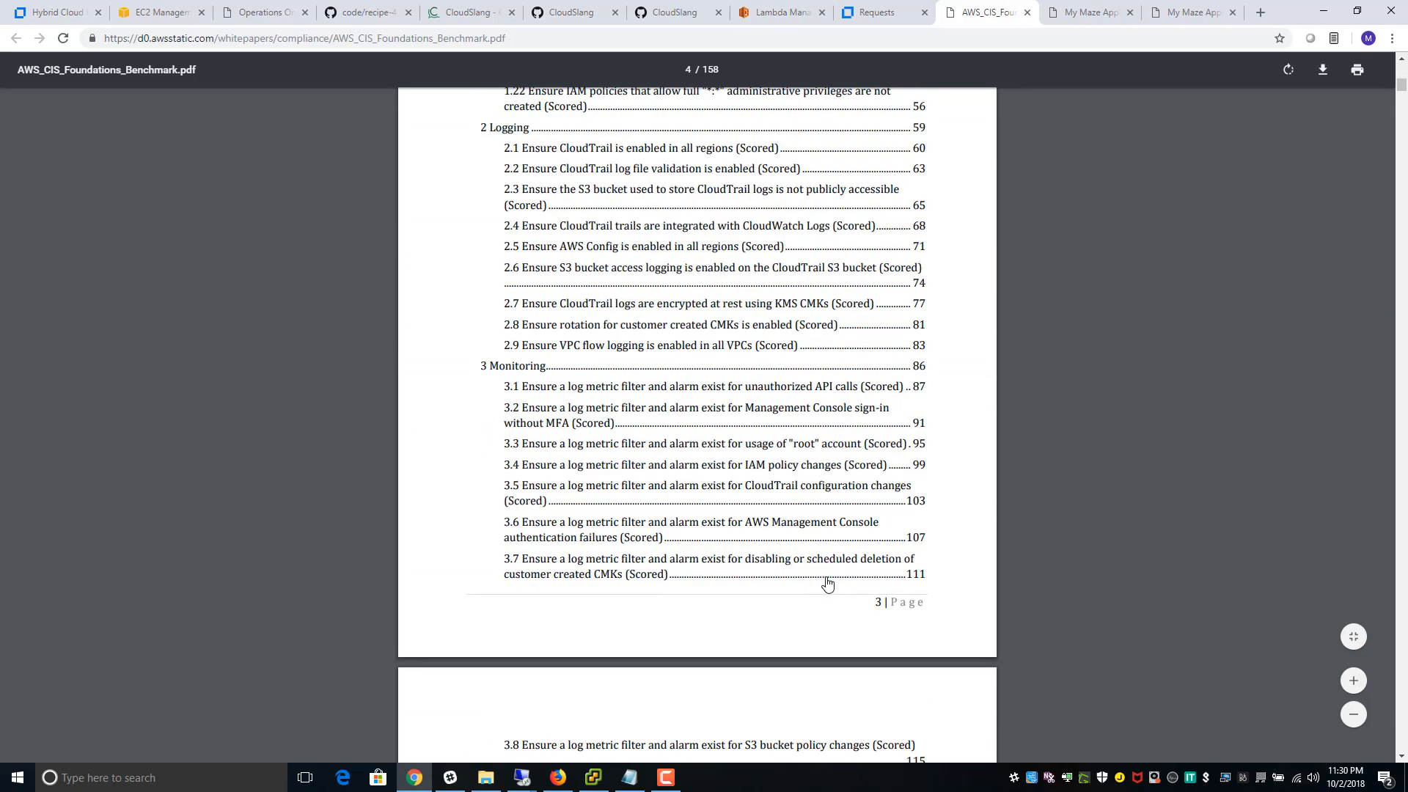
scroll(827, 583, "down", 10)
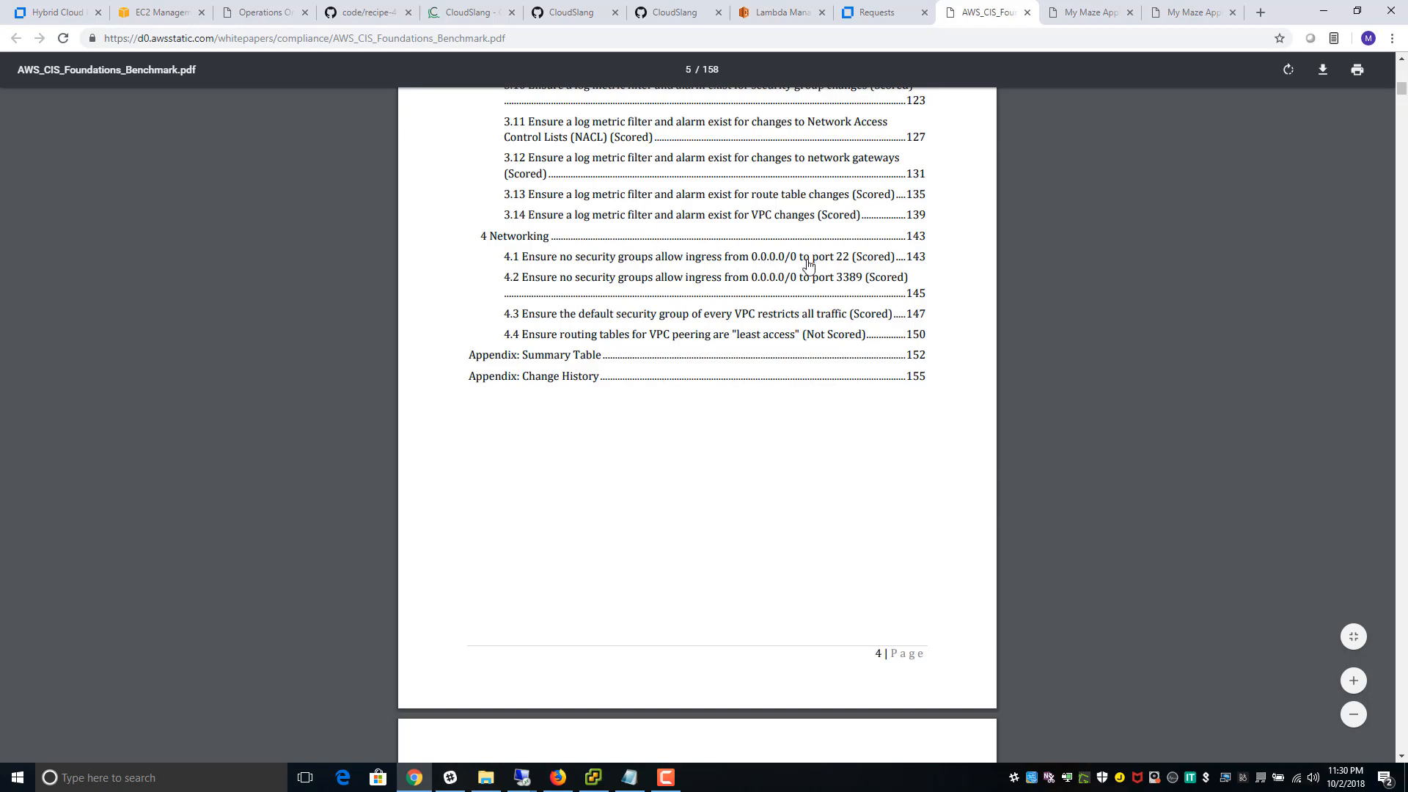
left_click(832, 266)
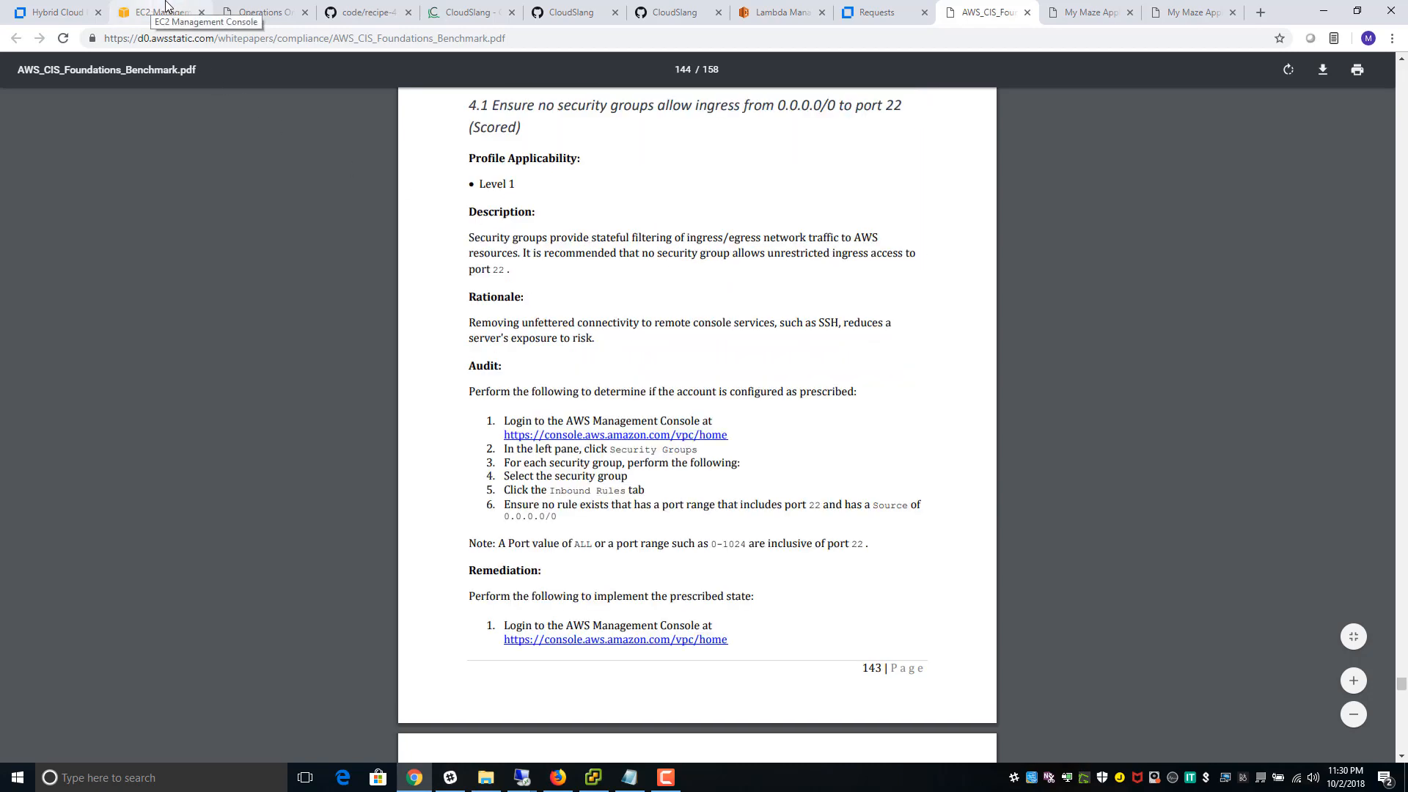
- View the inbound rules of the new instance's oo-demo-hacked security group in EC2 and highlight the port 22 rule
left_click(104, 9)
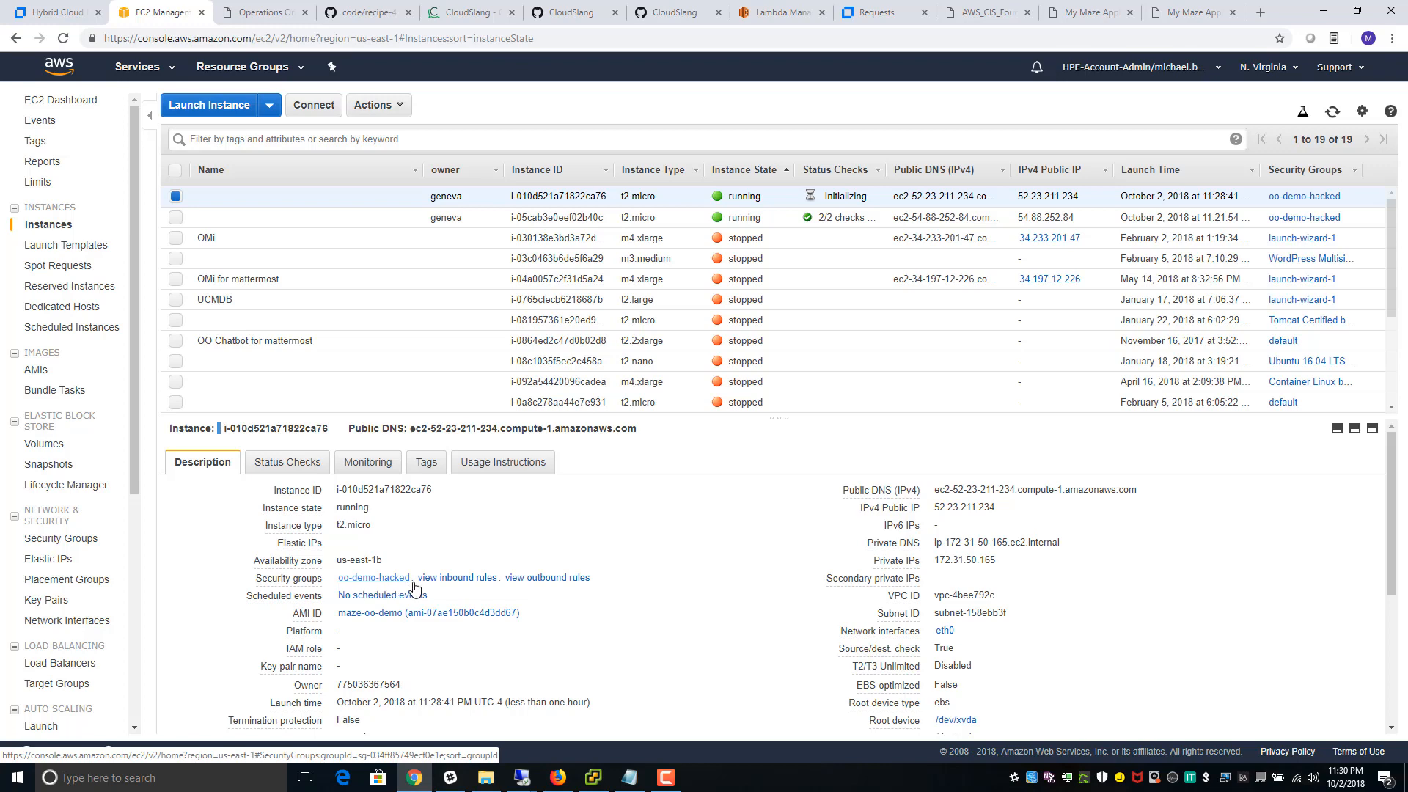
left_click(456, 578)
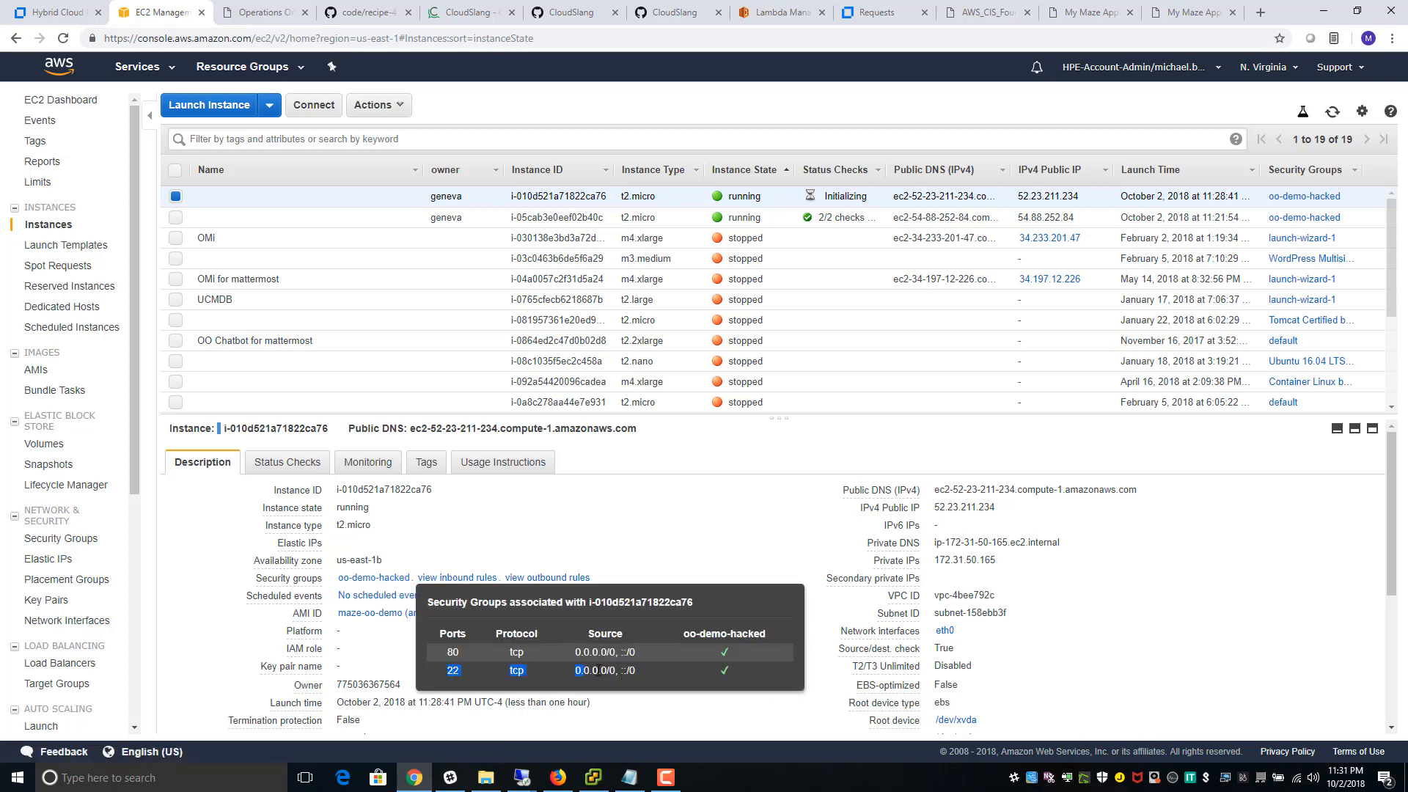
left_click_drag(596, 671, 736, 671)
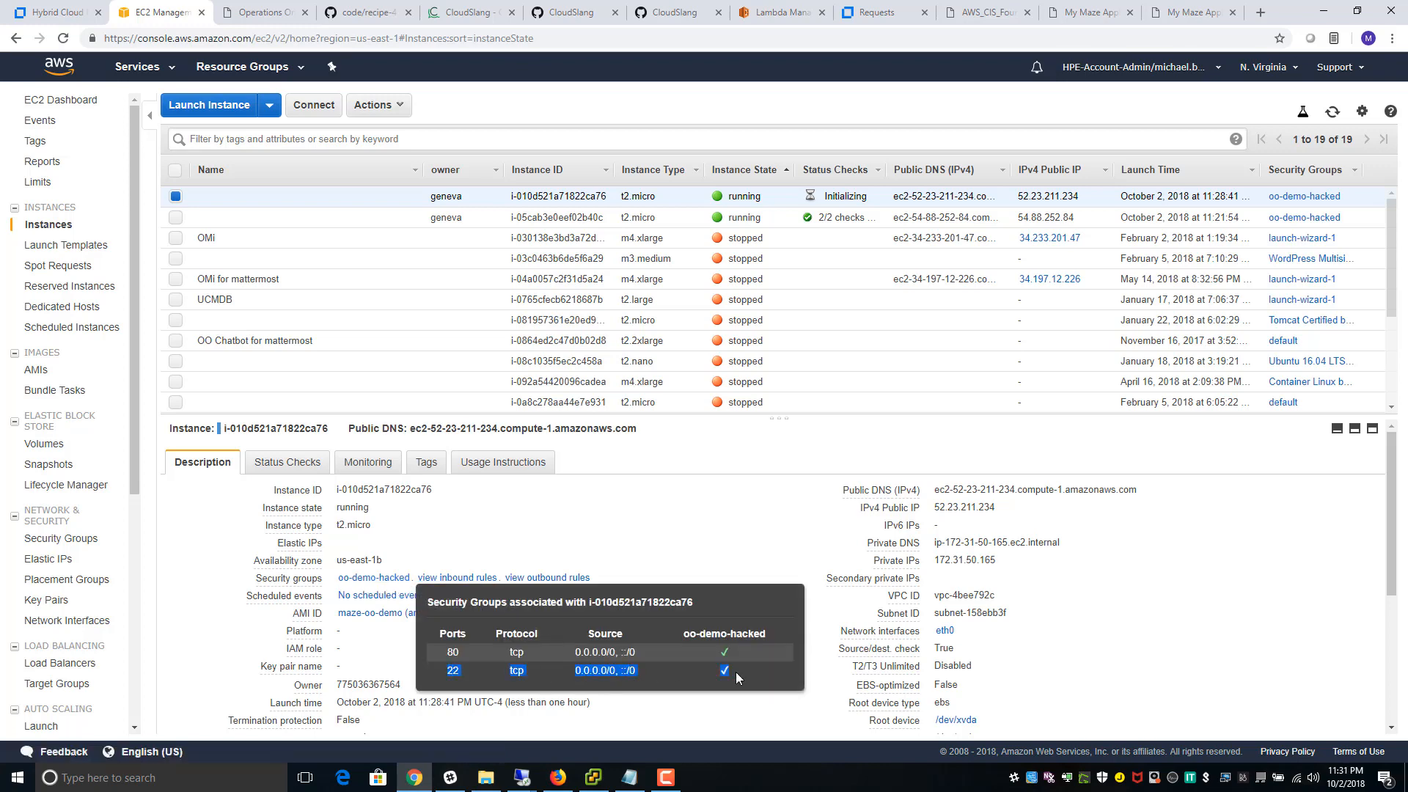
- Close the security group rules and open the oo-demo function in AWS Lambda, reloading the signed-out console
left_click(723, 543)
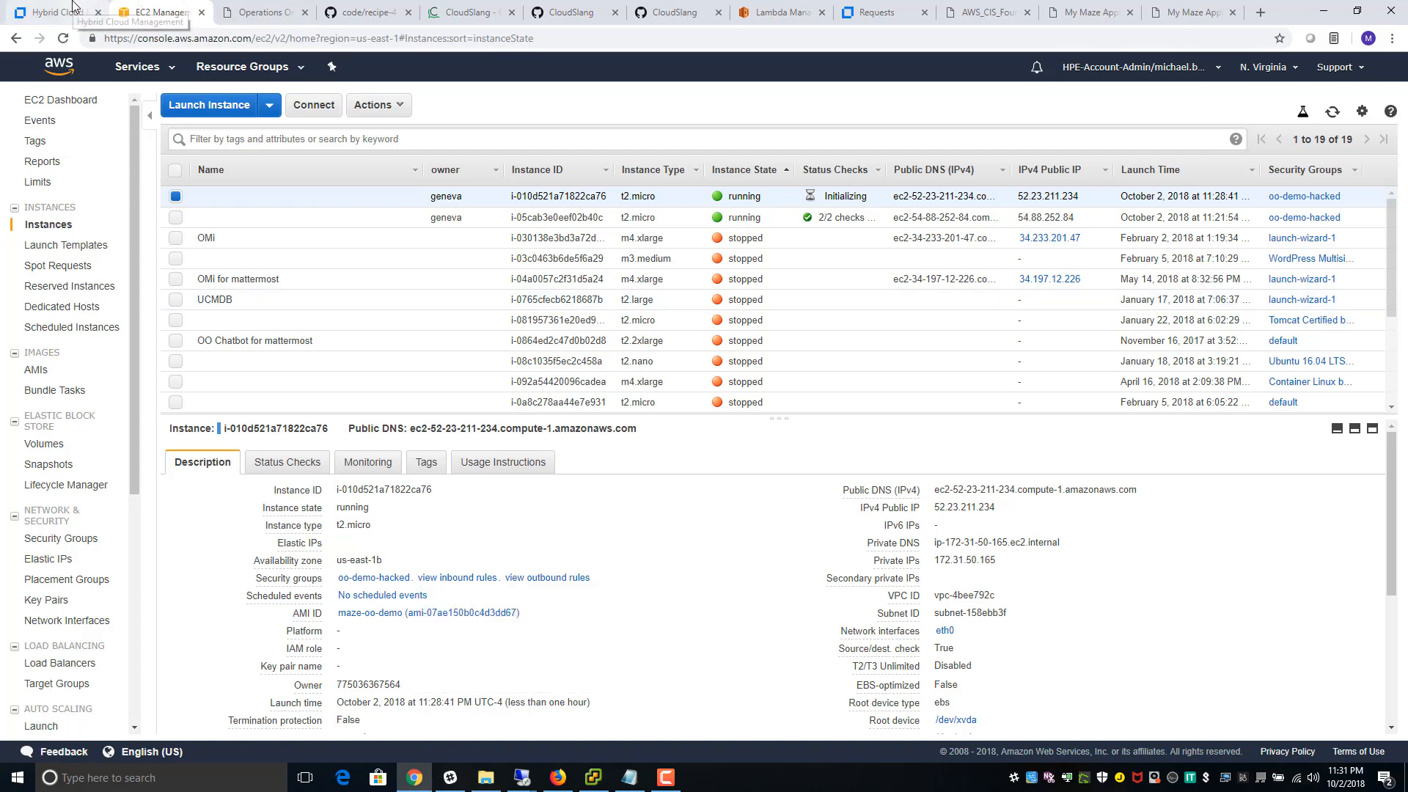
left_click(73, 8)
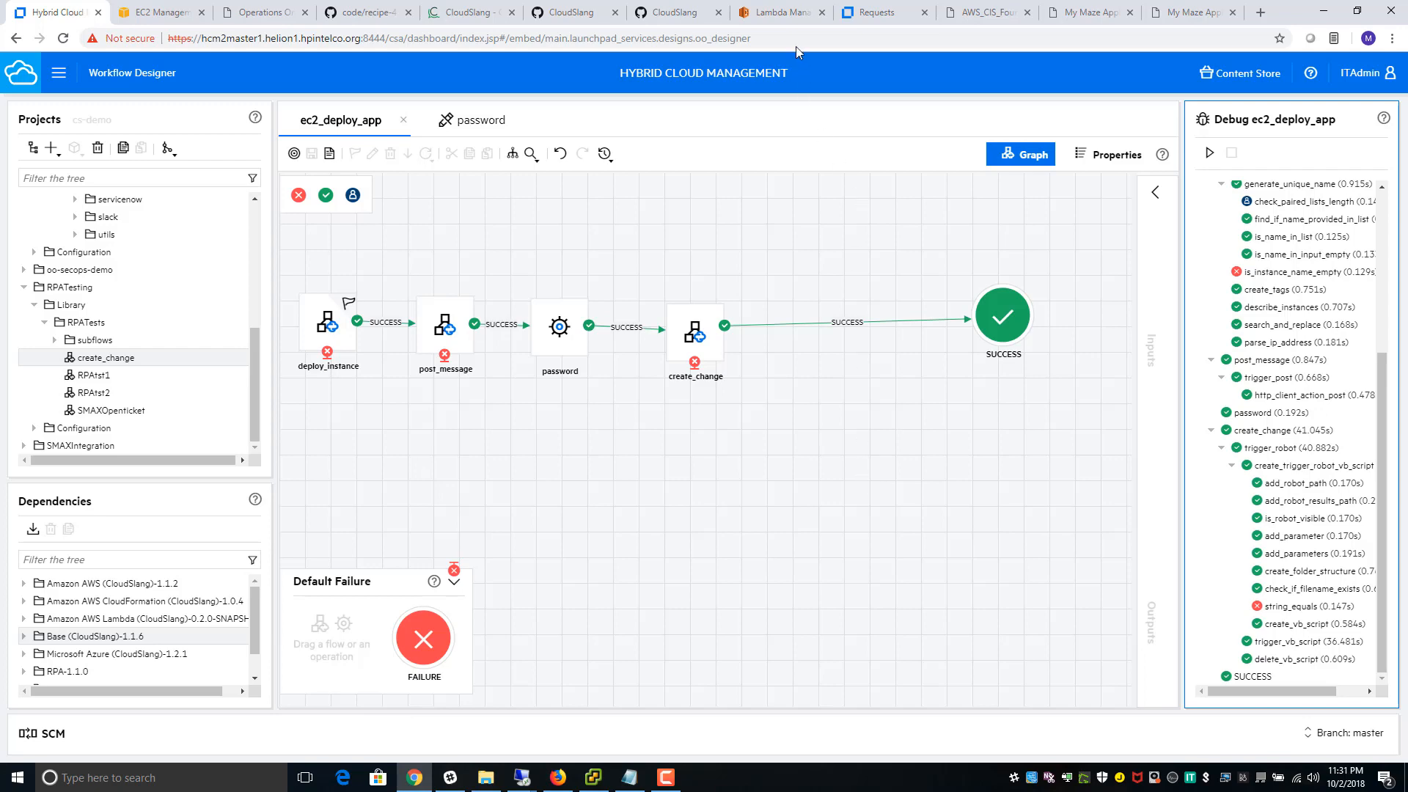
left_click(784, 12)
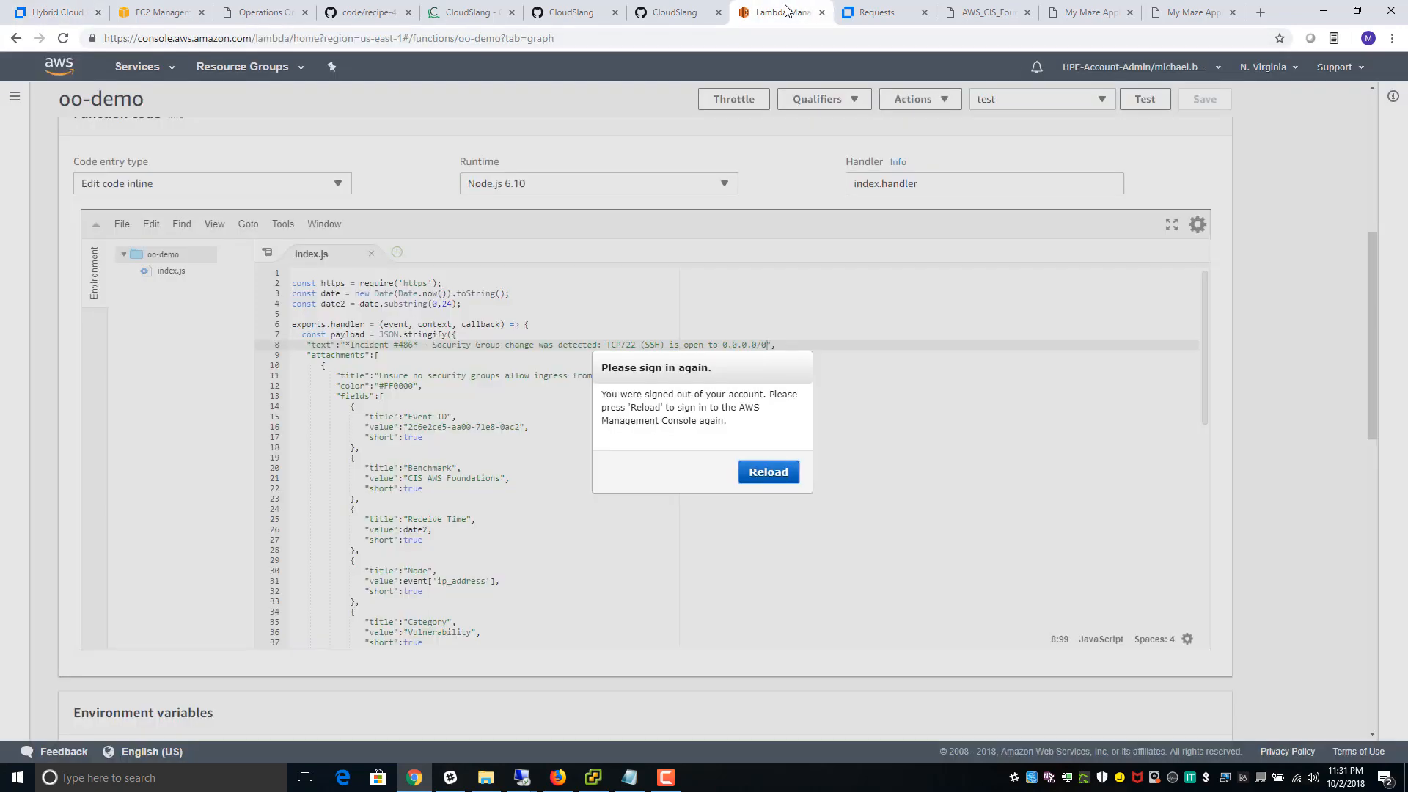
left_click(783, 480)
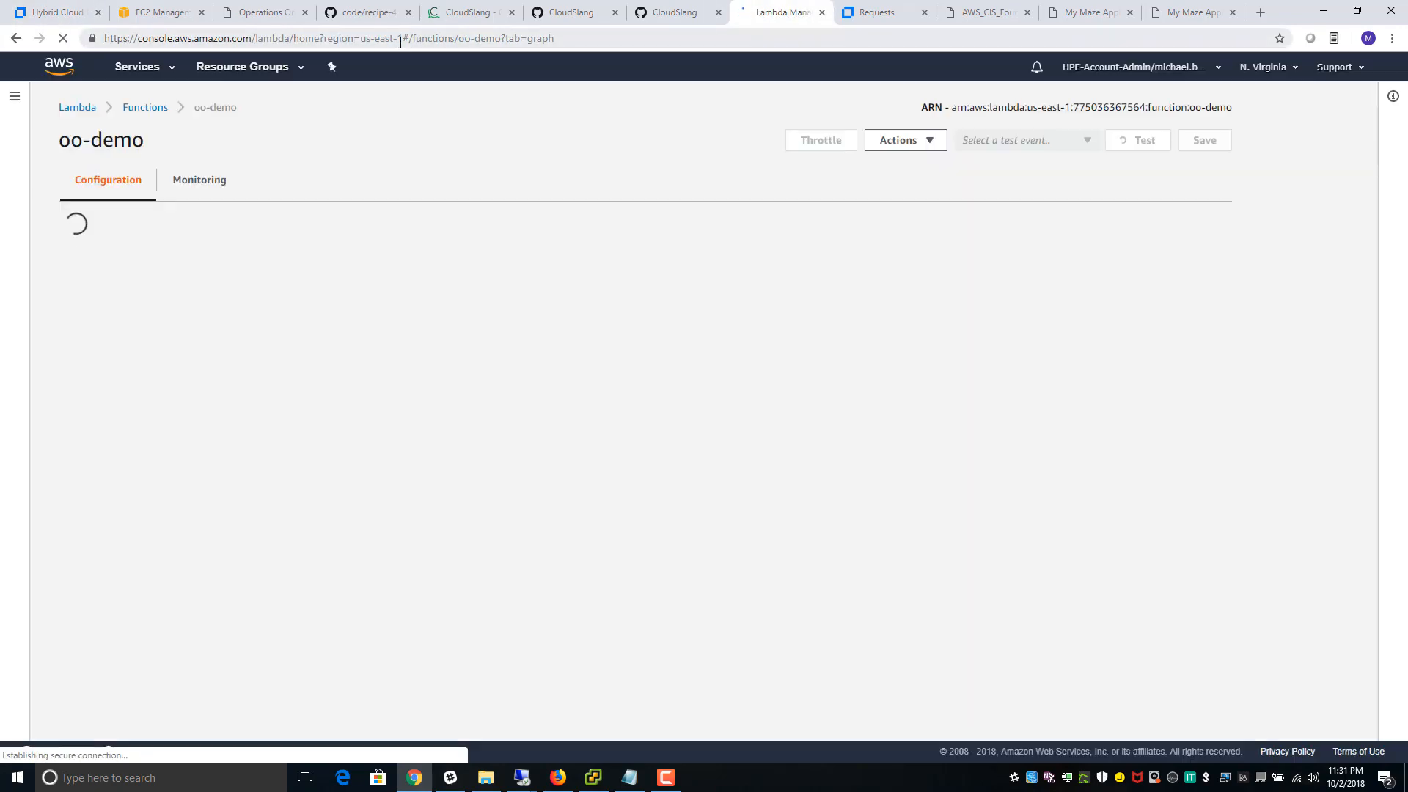
left_click(147, 107)
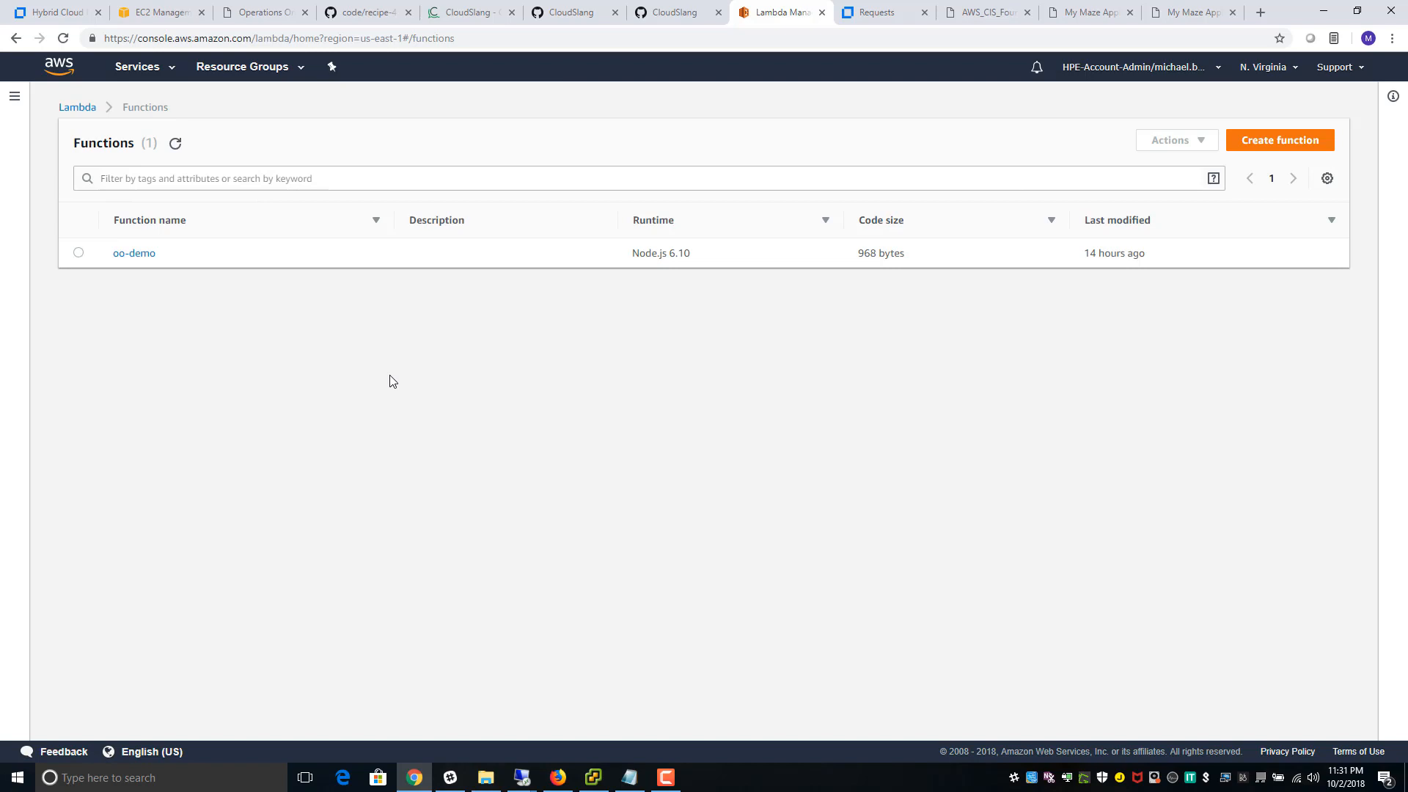
left_click(143, 257)
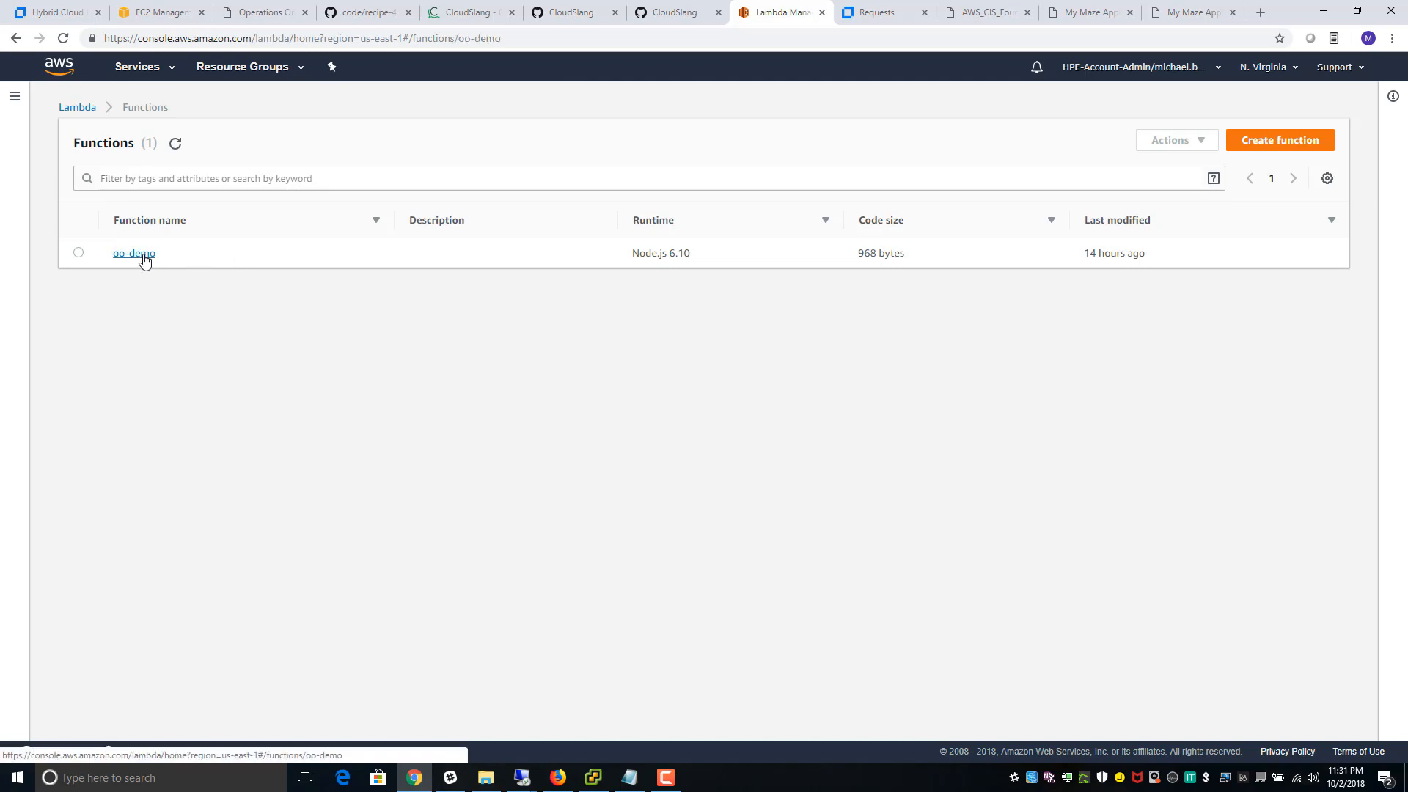
- Read through the index.js code of the oo-demo function, including its Slack message fields, actions and incident text
scroll(606, 436, "down", 4)
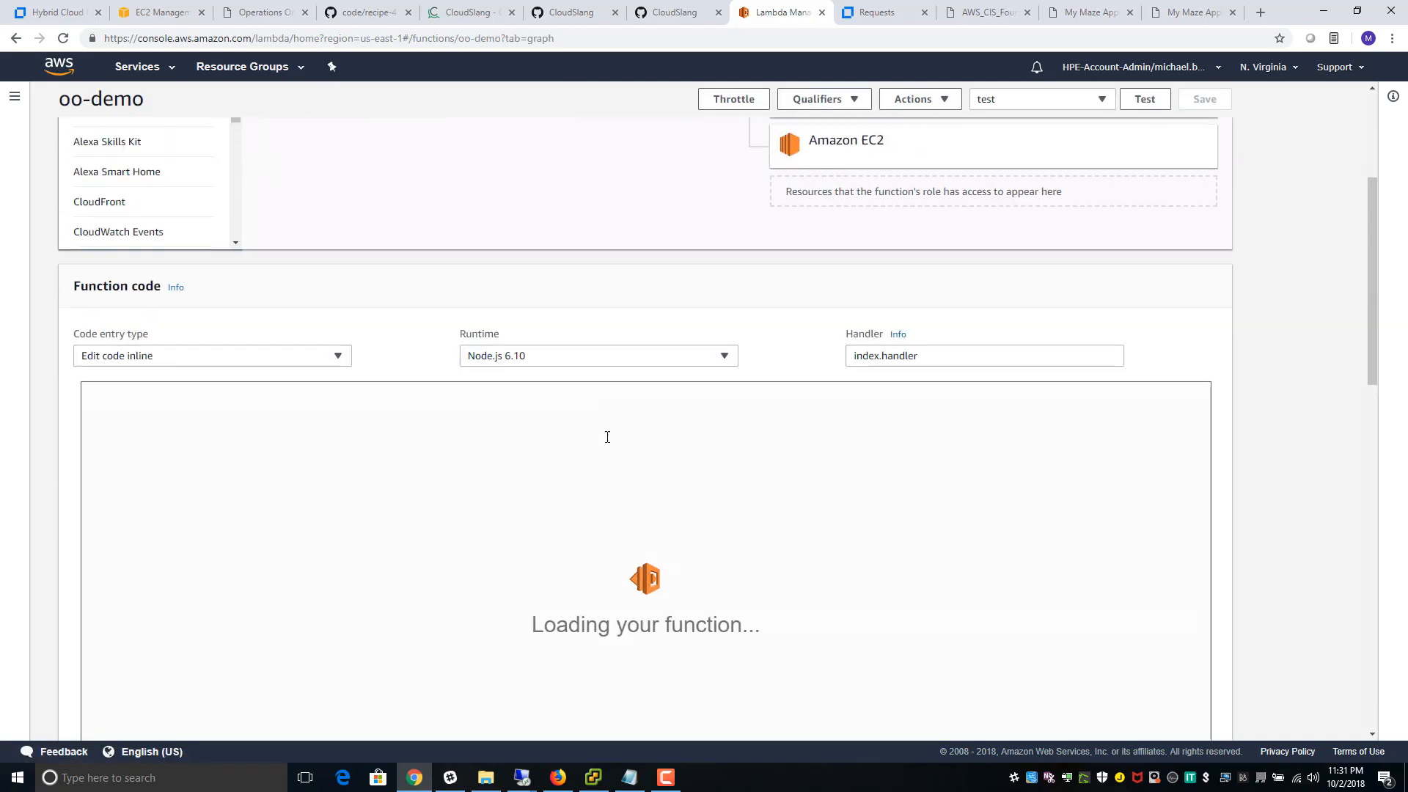
scroll(1056, 477, "down", 5)
scroll(1219, 436, "down", 6)
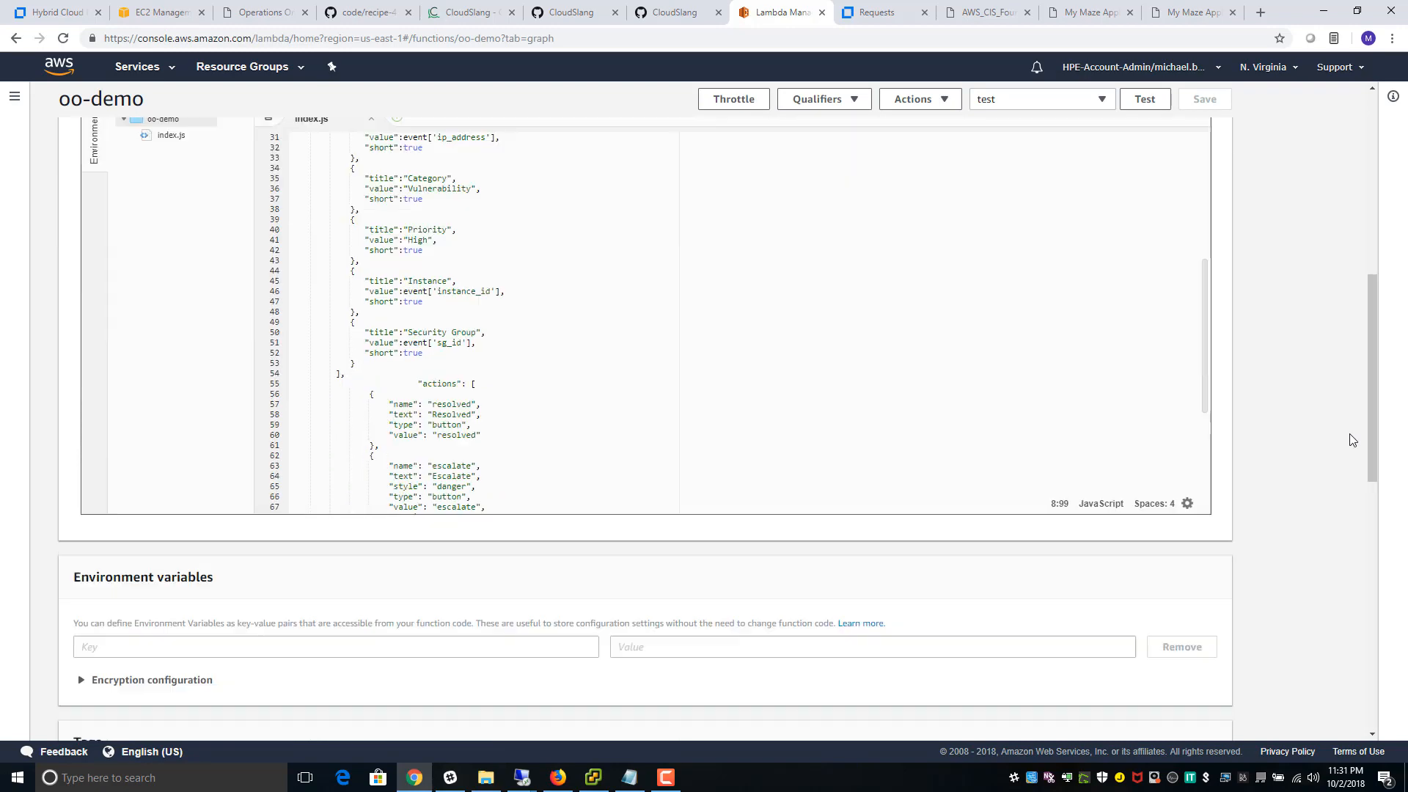
scroll(1303, 323, "up", 4)
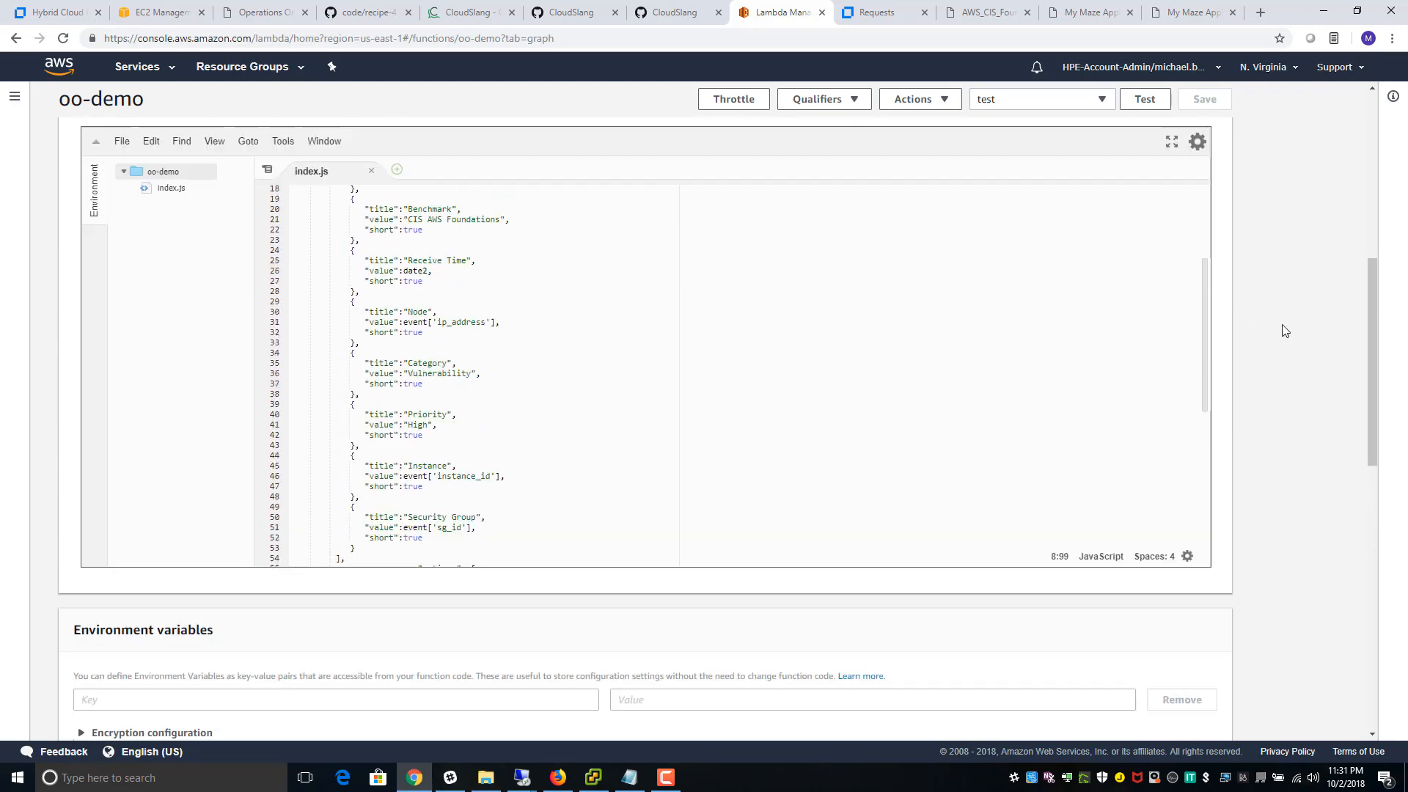
scroll(987, 336, "down", 5)
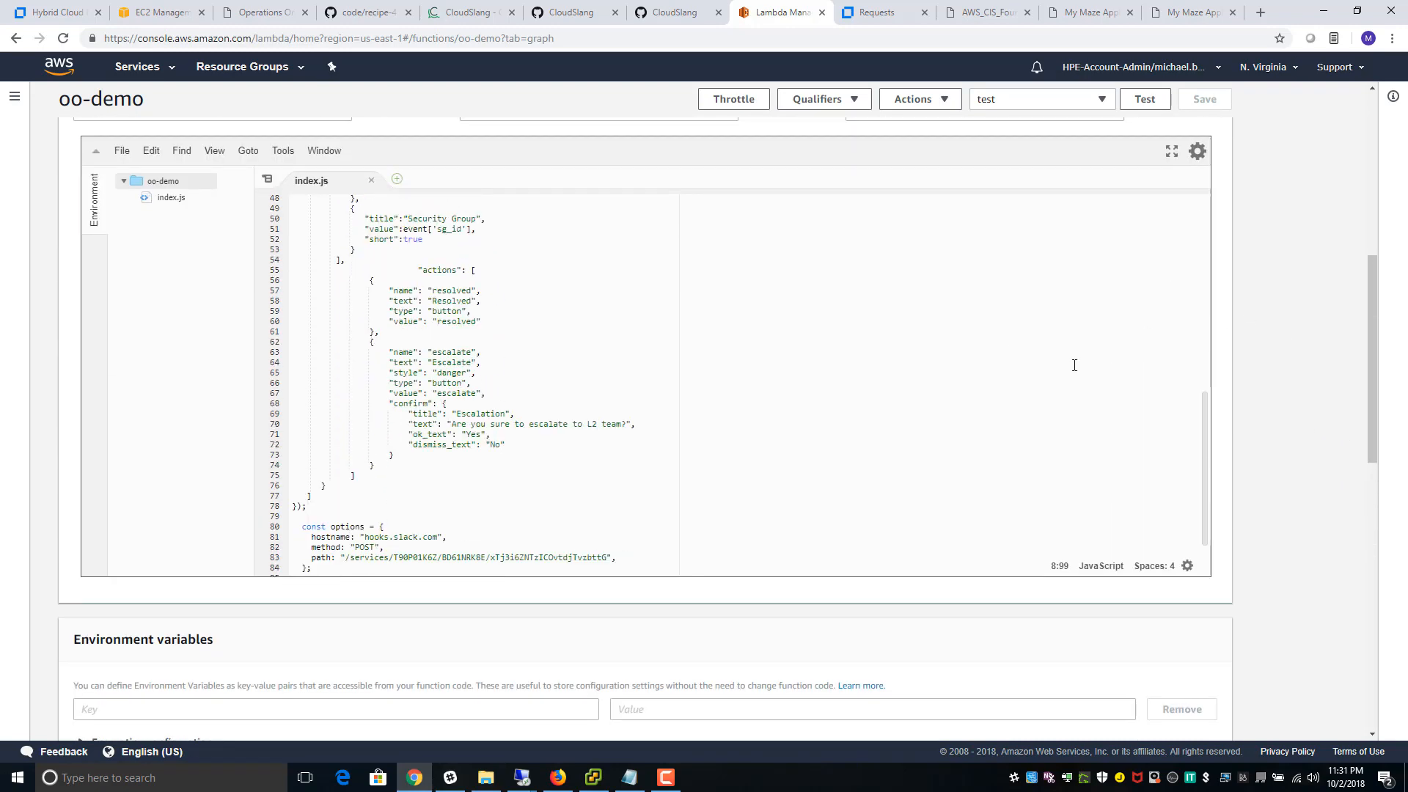
left_click_drag(1205, 455, 1199, 265)
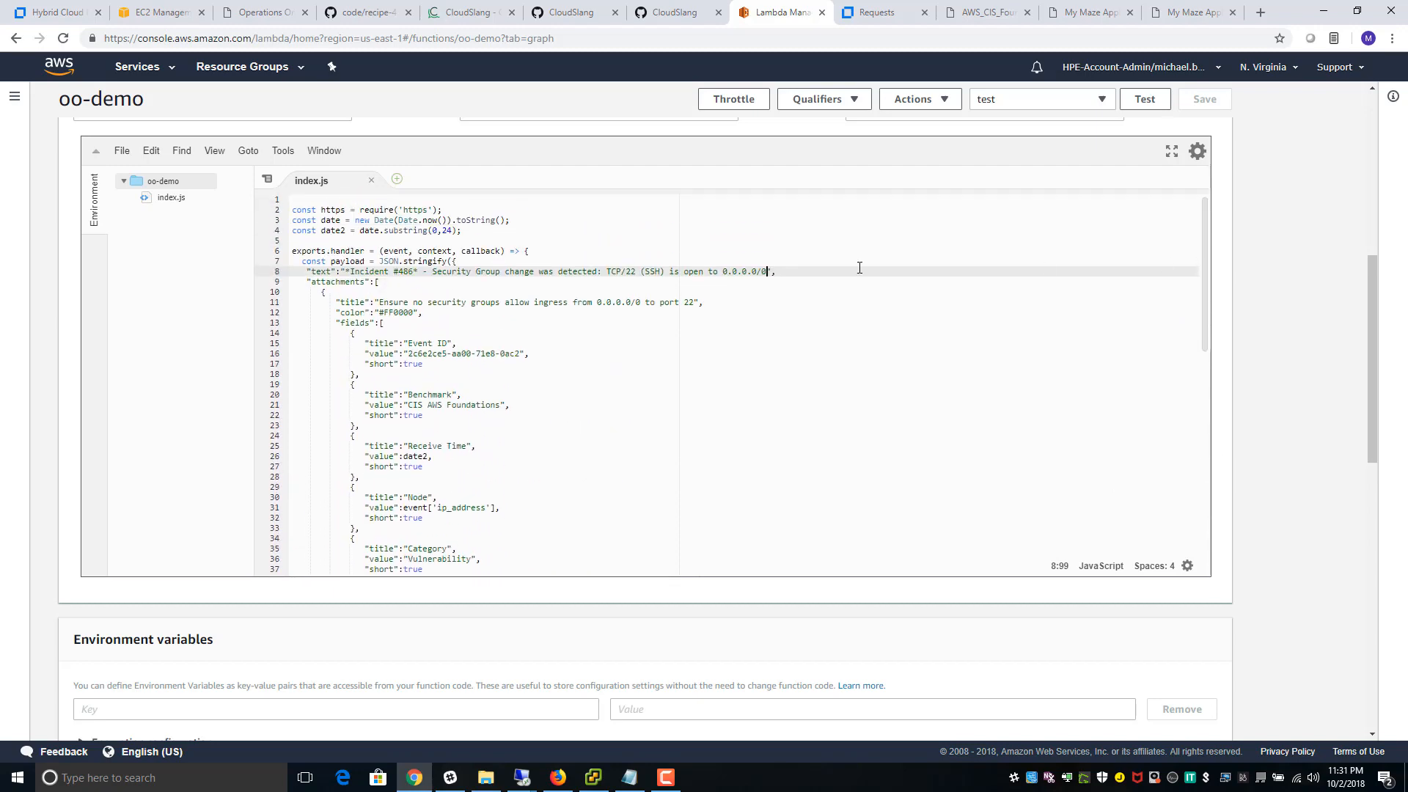
- In ec2_deploy_app, remove the create_change to SUCCESS link, add invoke_lambda from the Amazon AWS Lambda library and connect create_change to it
left_click(64, 13)
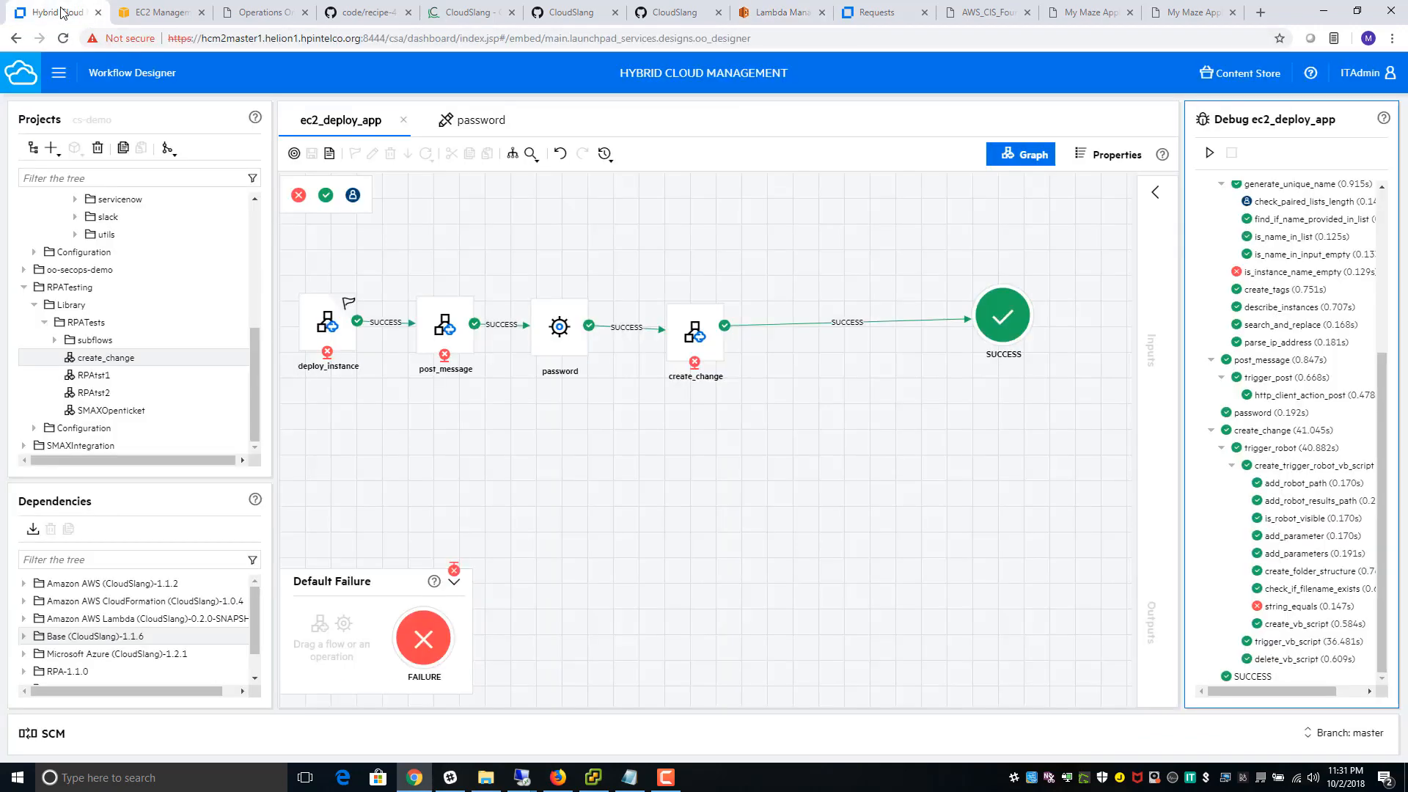
left_click(759, 325)
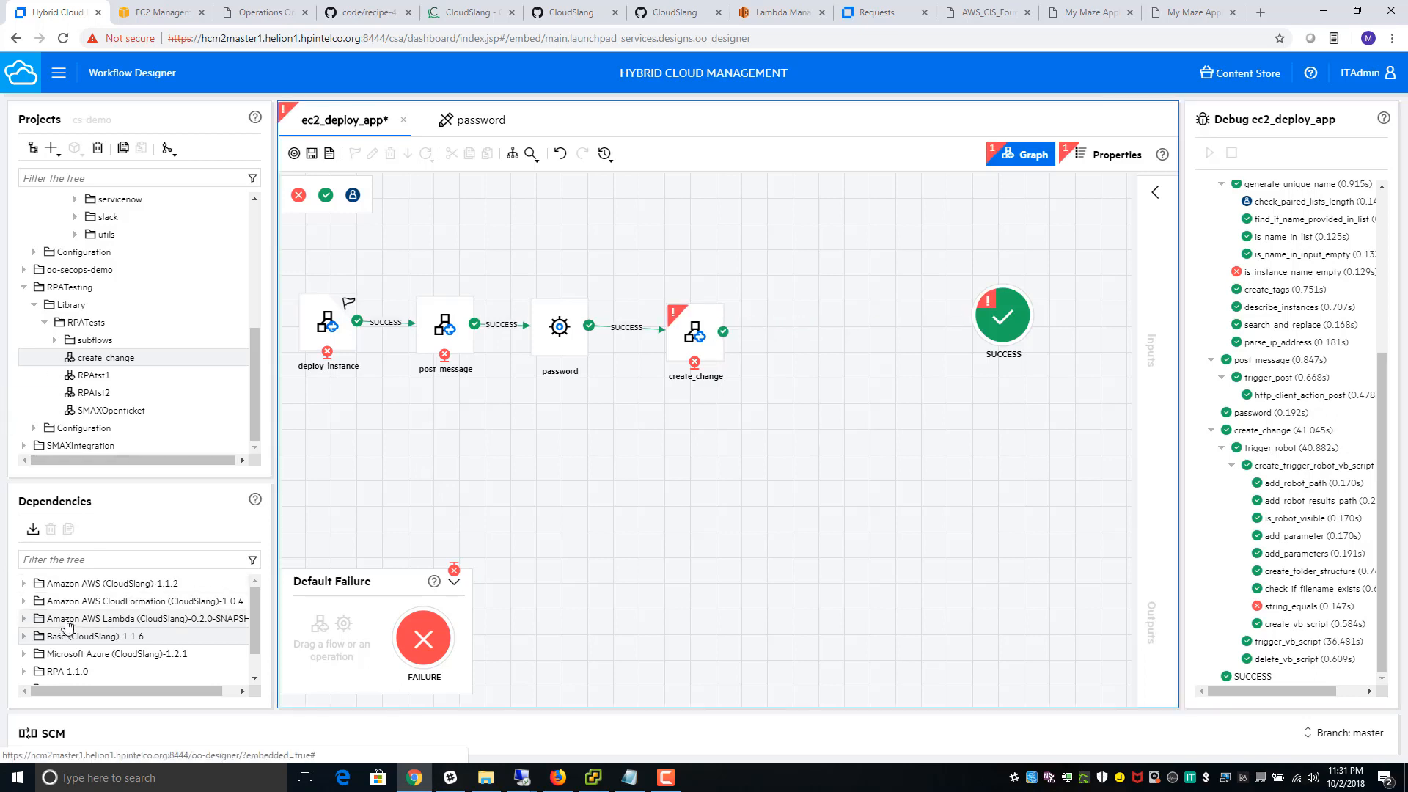
left_click(33, 624)
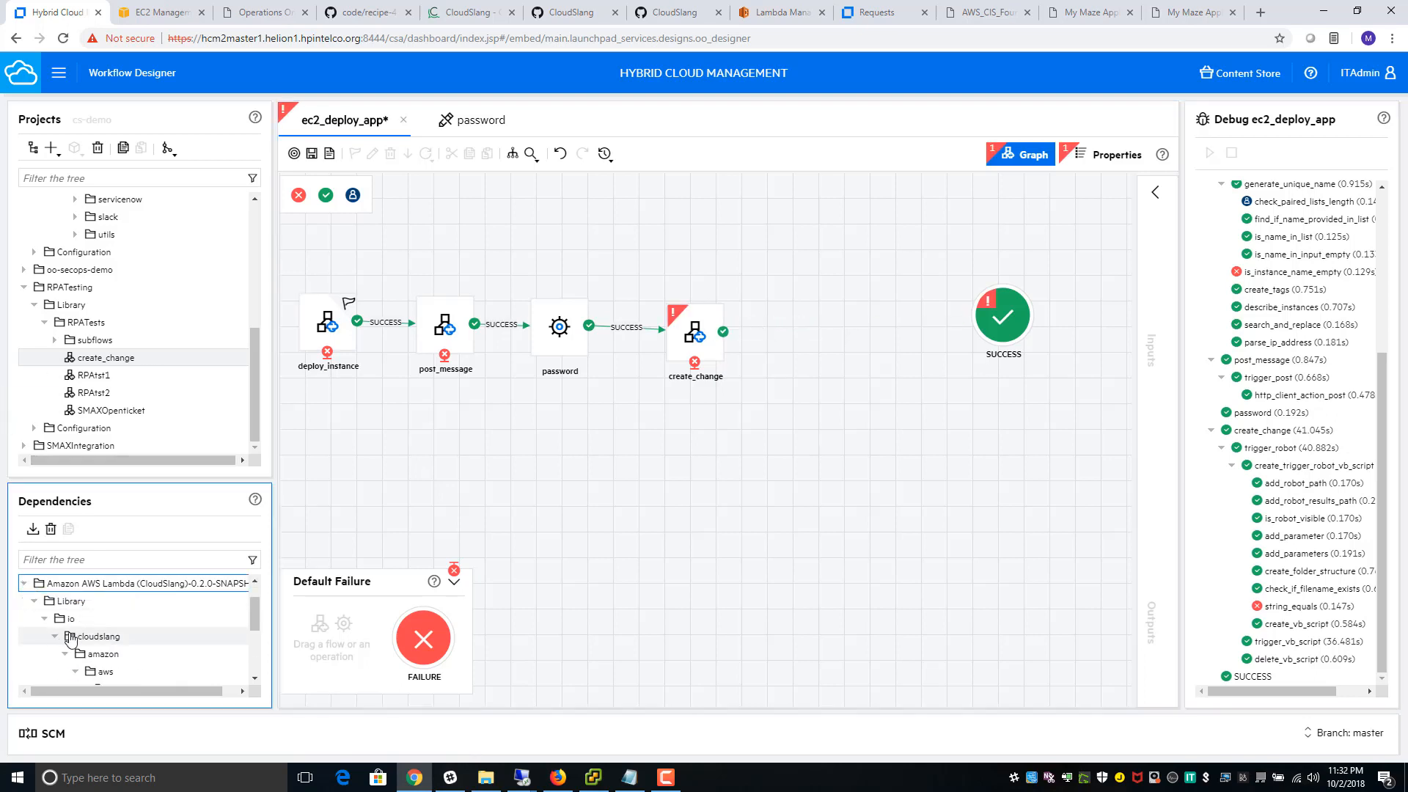
left_click_drag(111, 646, 810, 357)
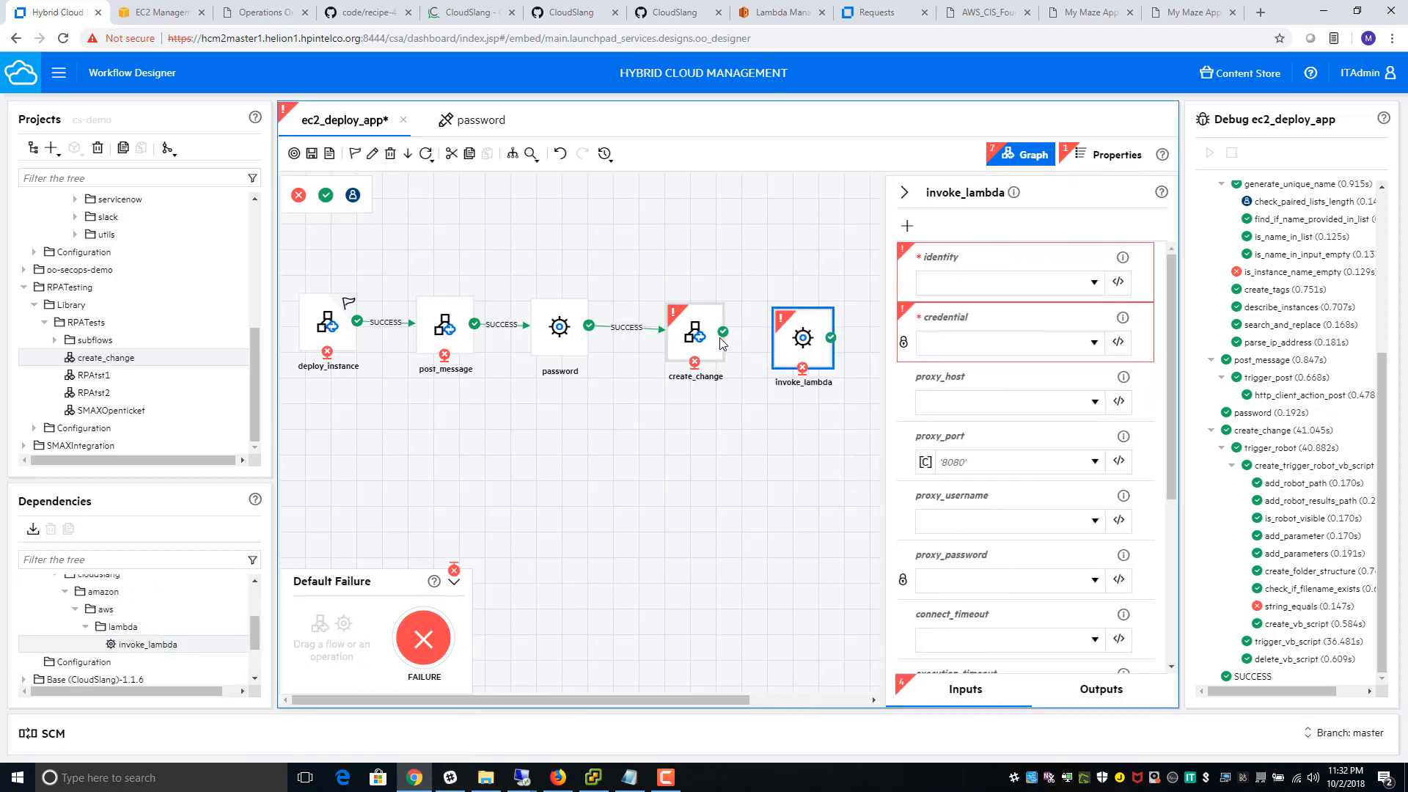
left_click_drag(723, 332, 801, 339)
- Set invoke_lambda's identity to the amazon.identity system property and its credential to amazon.credential
left_click(963, 288)
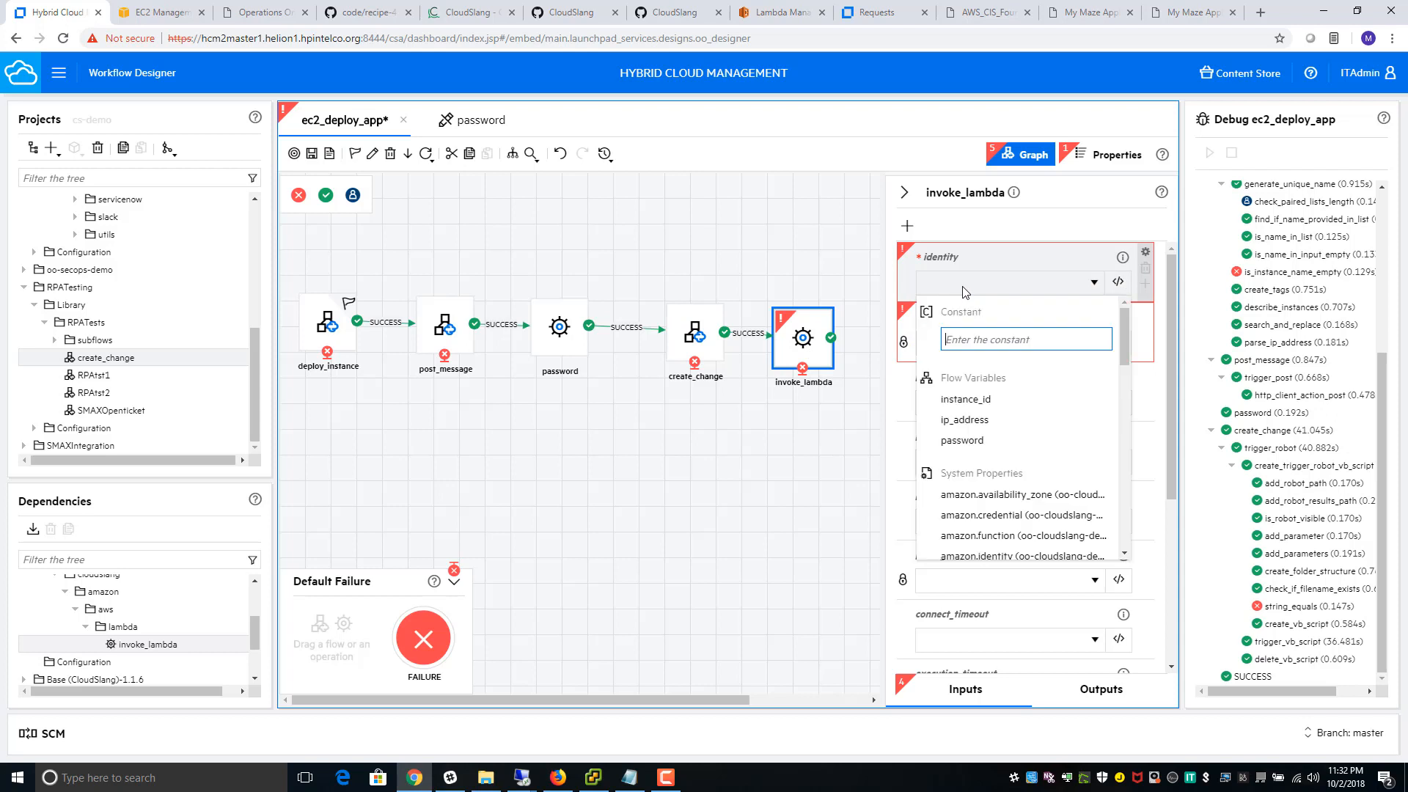
scroll(1034, 504, "down", 2)
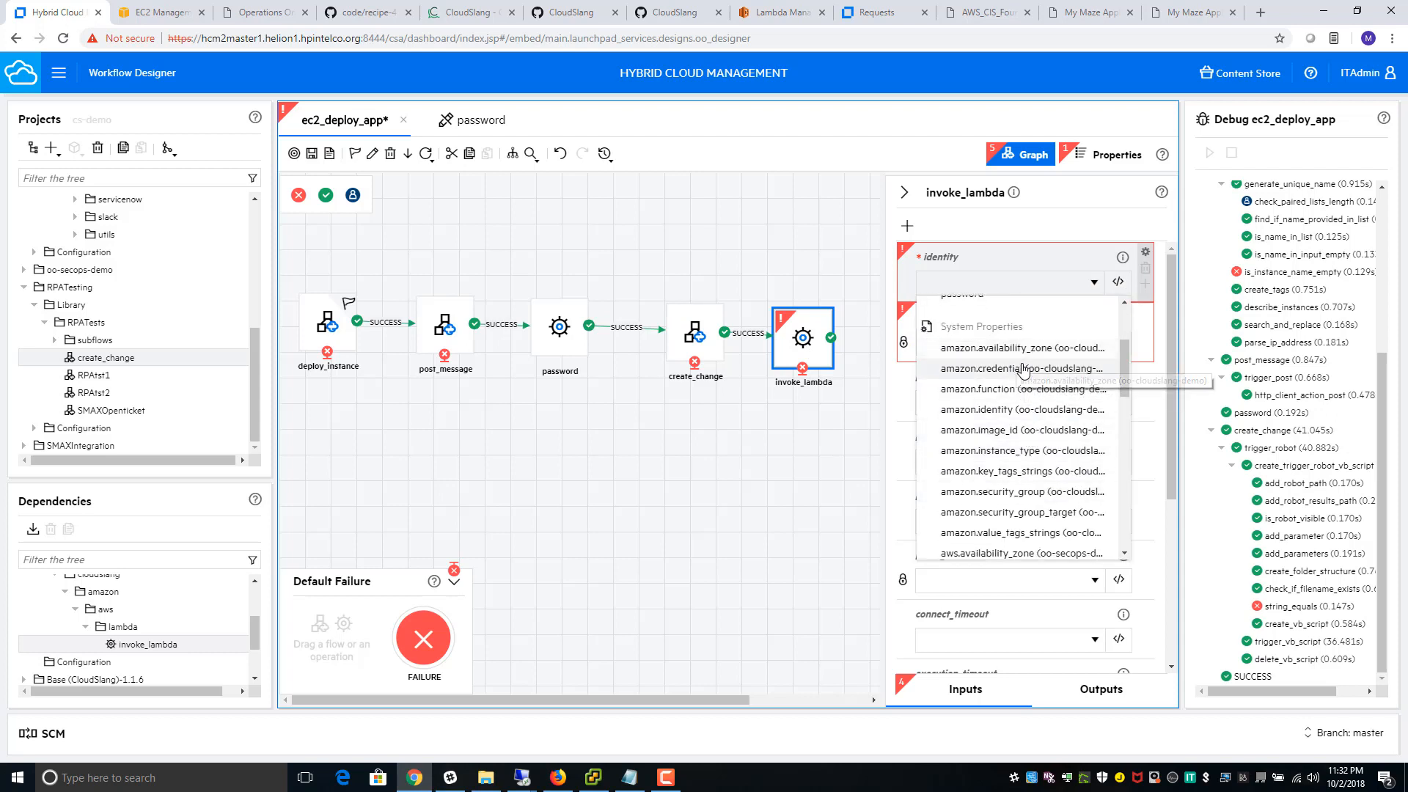
left_click(1027, 415)
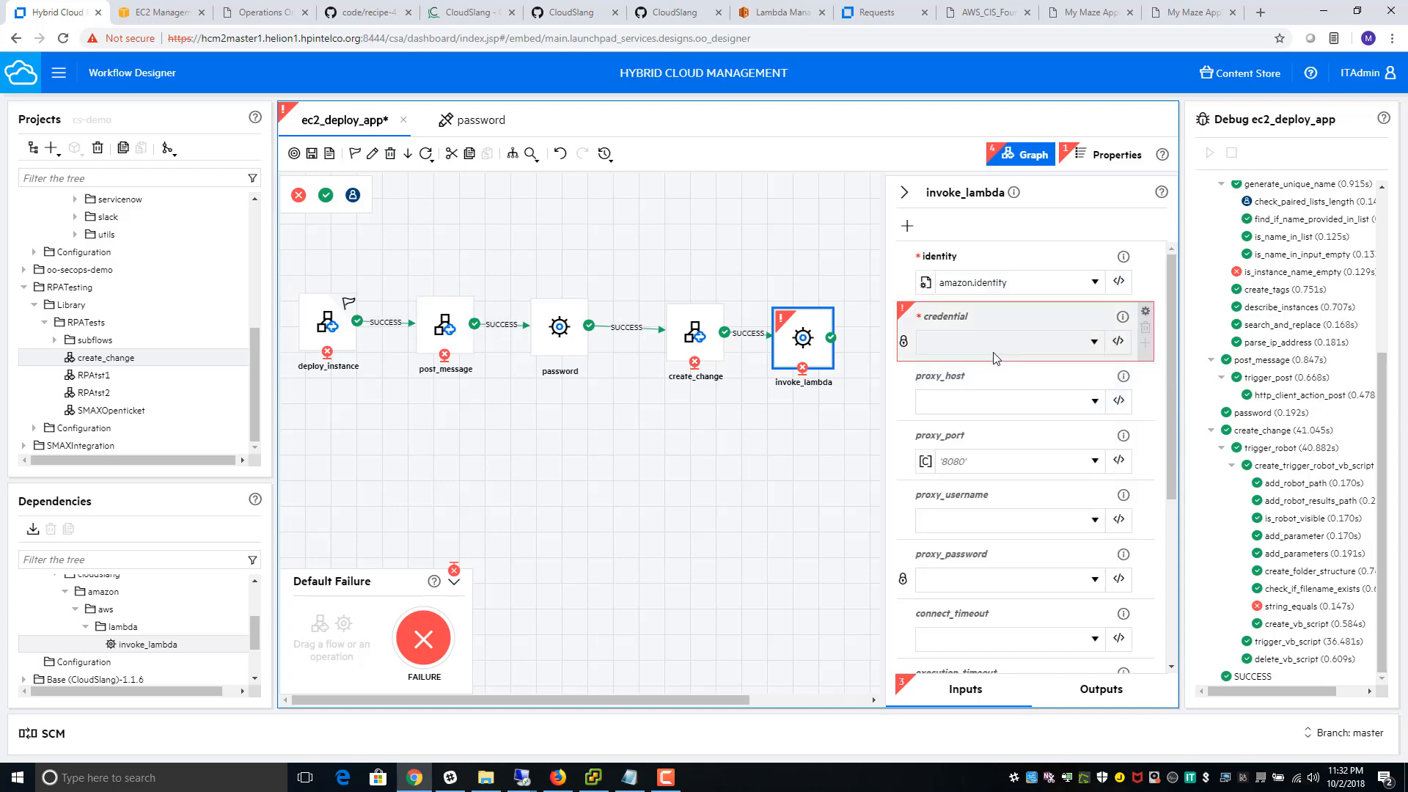
left_click(1003, 341)
scroll(1030, 503, "down", 2)
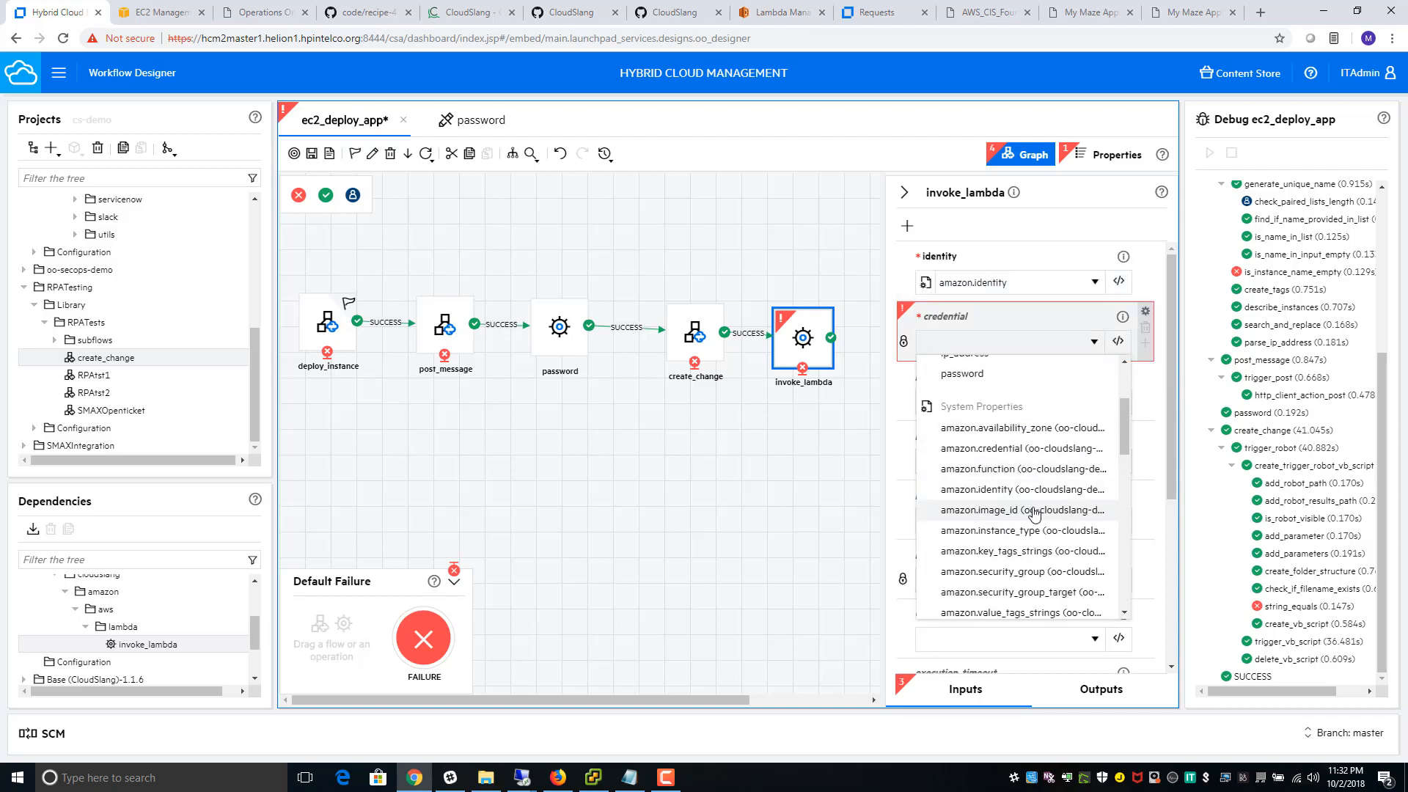
left_click(1022, 451)
- Set invoke_lambda's region to the amazon.availability_zone system property and its function to amazon.function
scroll(1019, 455, "down", 2)
scroll(1016, 458, "down", 2)
left_click(1005, 474)
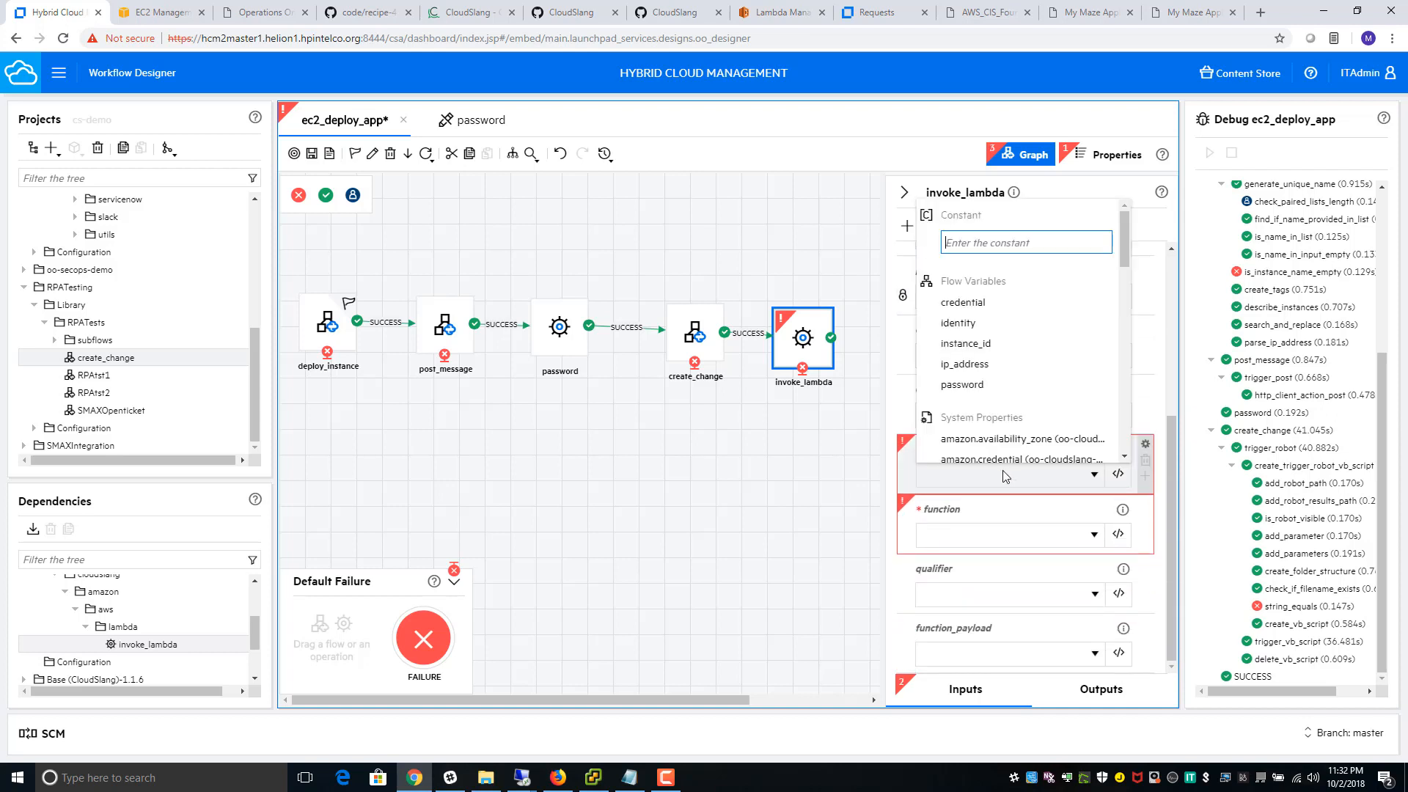
scroll(1027, 370, "down", 1)
left_click(1031, 373)
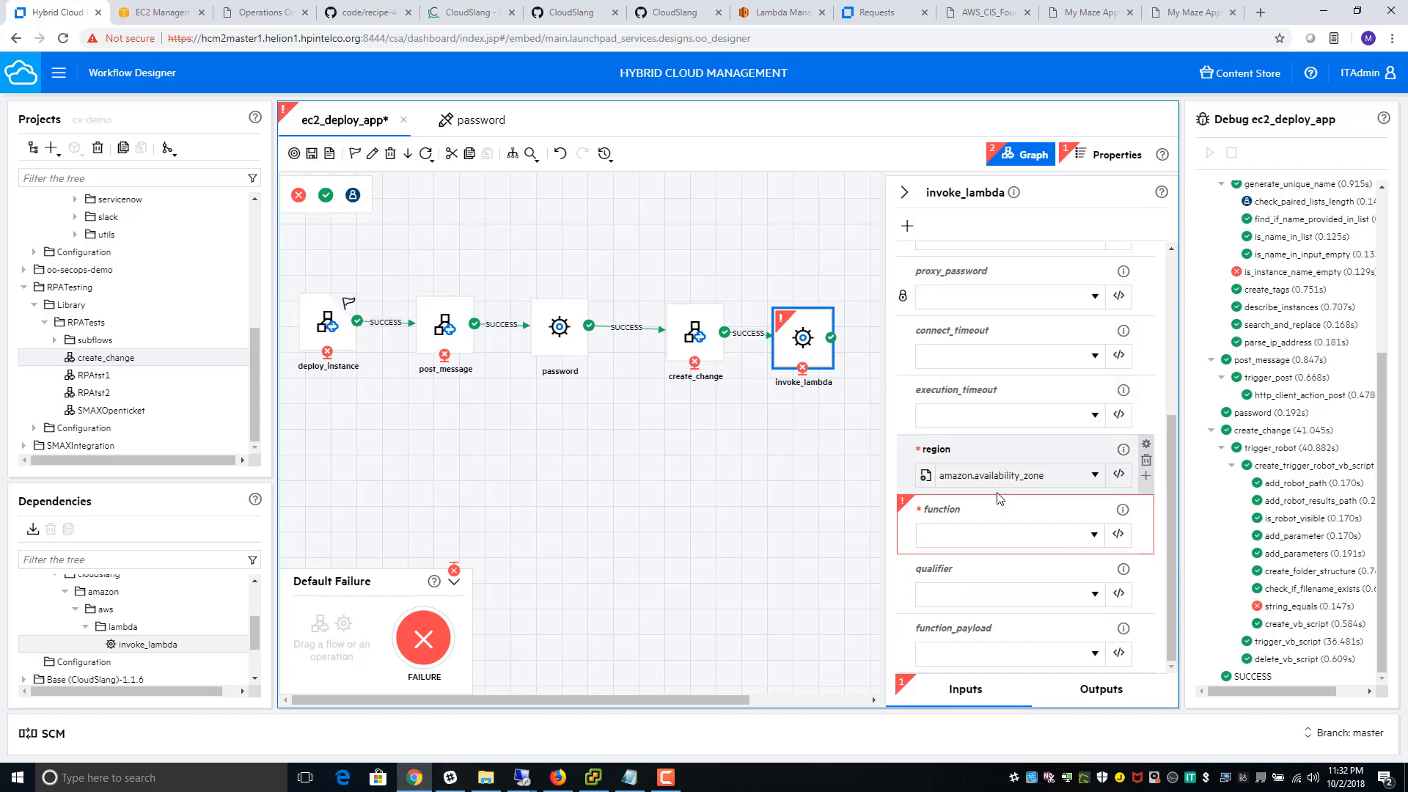
left_click(987, 536)
scroll(1030, 385, "down", 2)
left_click(1019, 340)
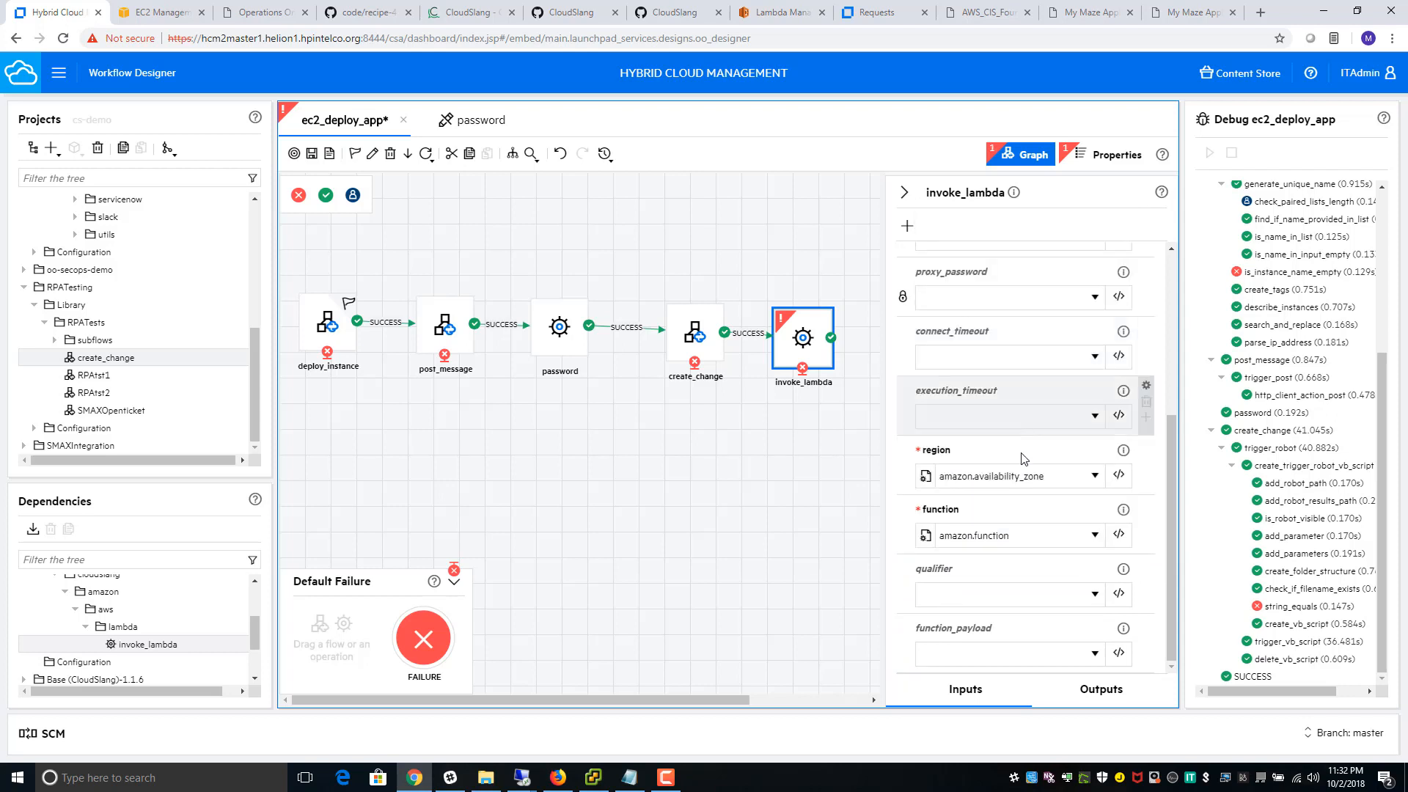
- Open 1 - OO WebStudio.txt from the Wells Fargo folder and copy the JSON payload expression near its end
left_click(635, 782)
left_click(635, 782)
left_click(487, 777)
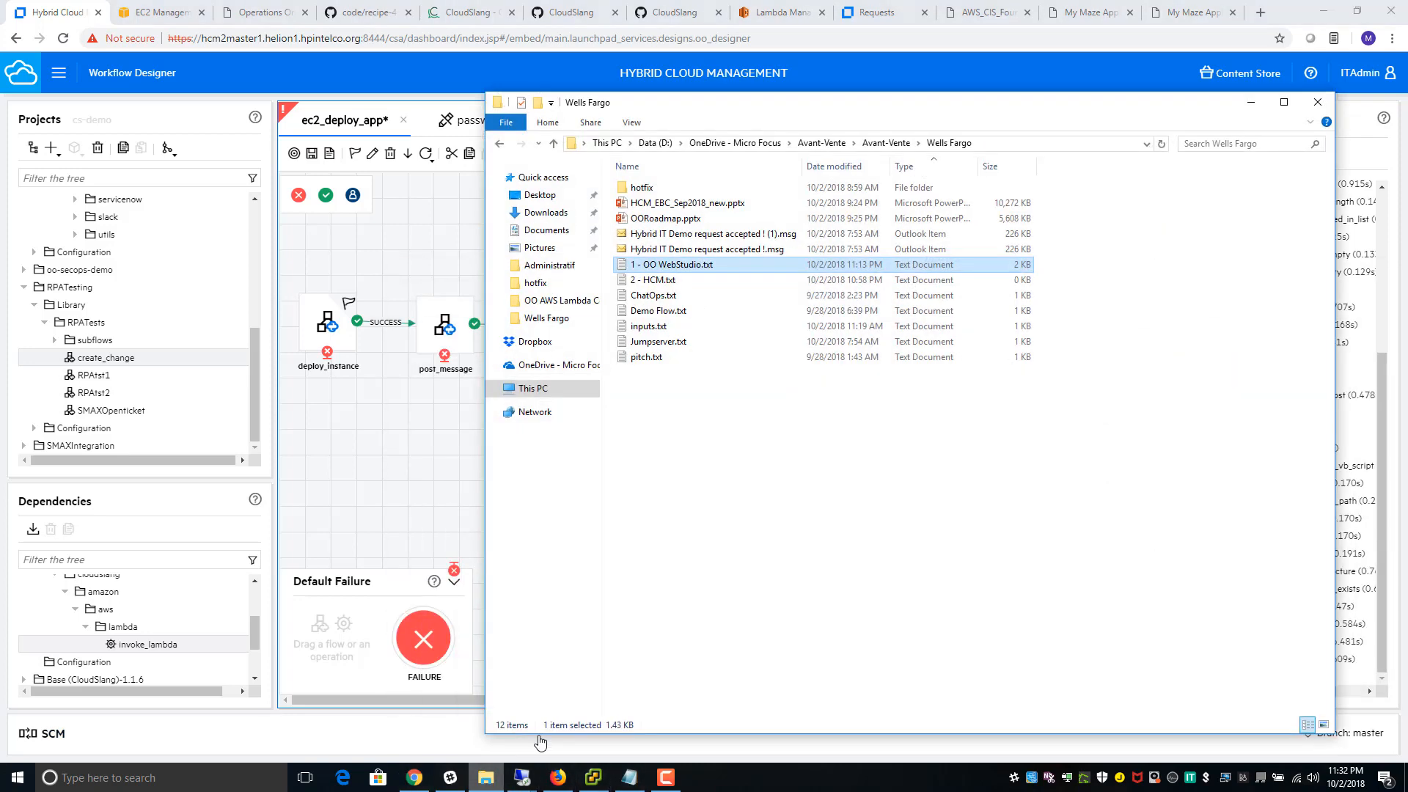
double_click(669, 267)
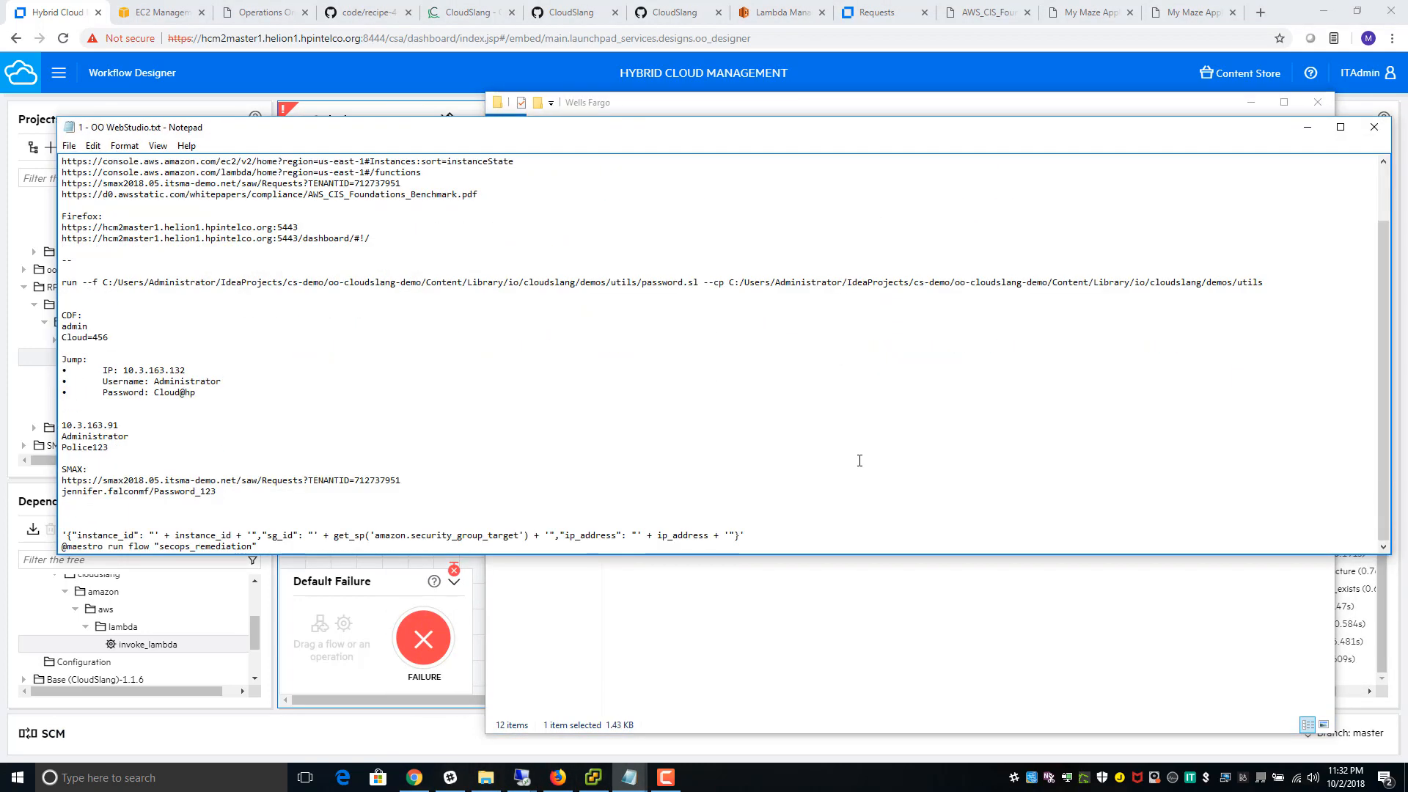
key("shift+Home")
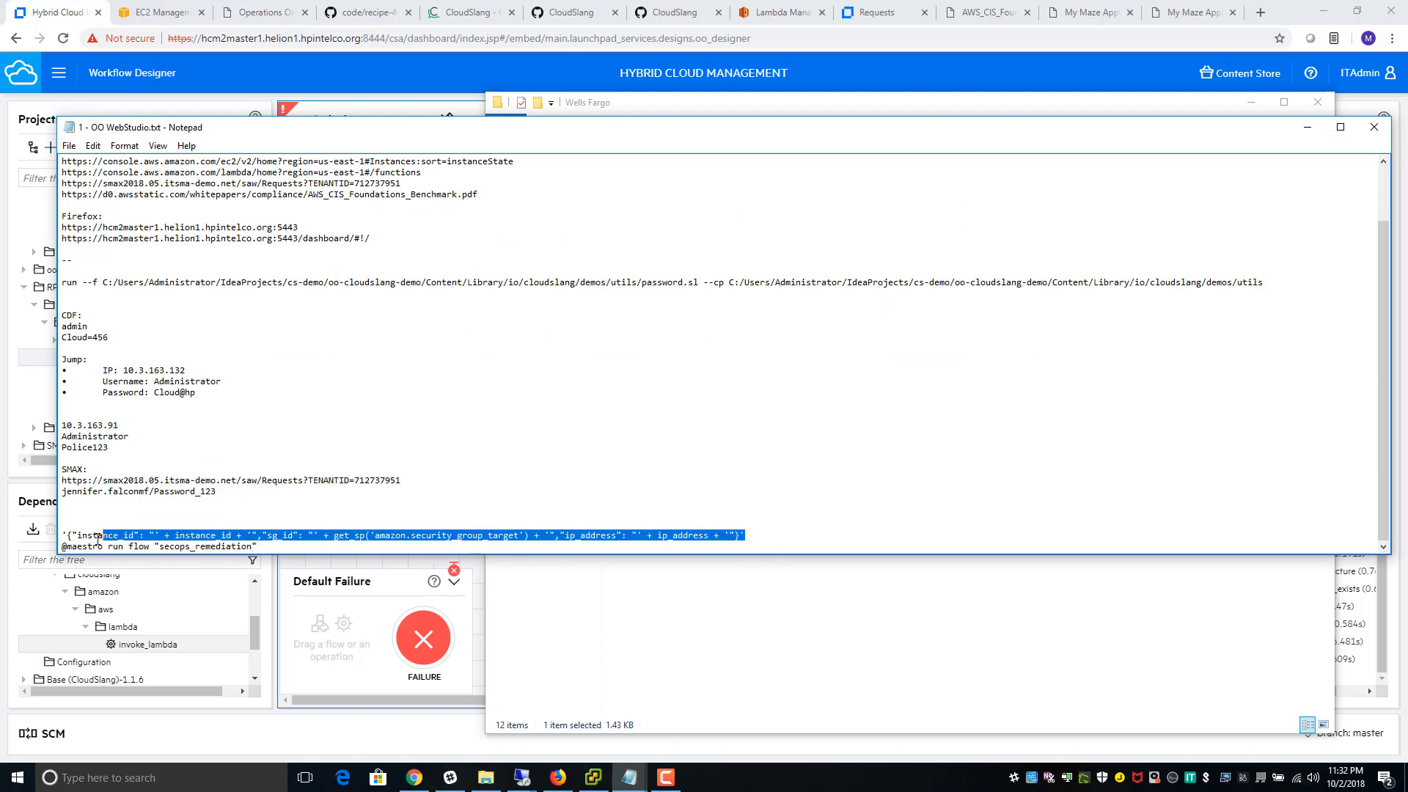
left_click(1307, 127)
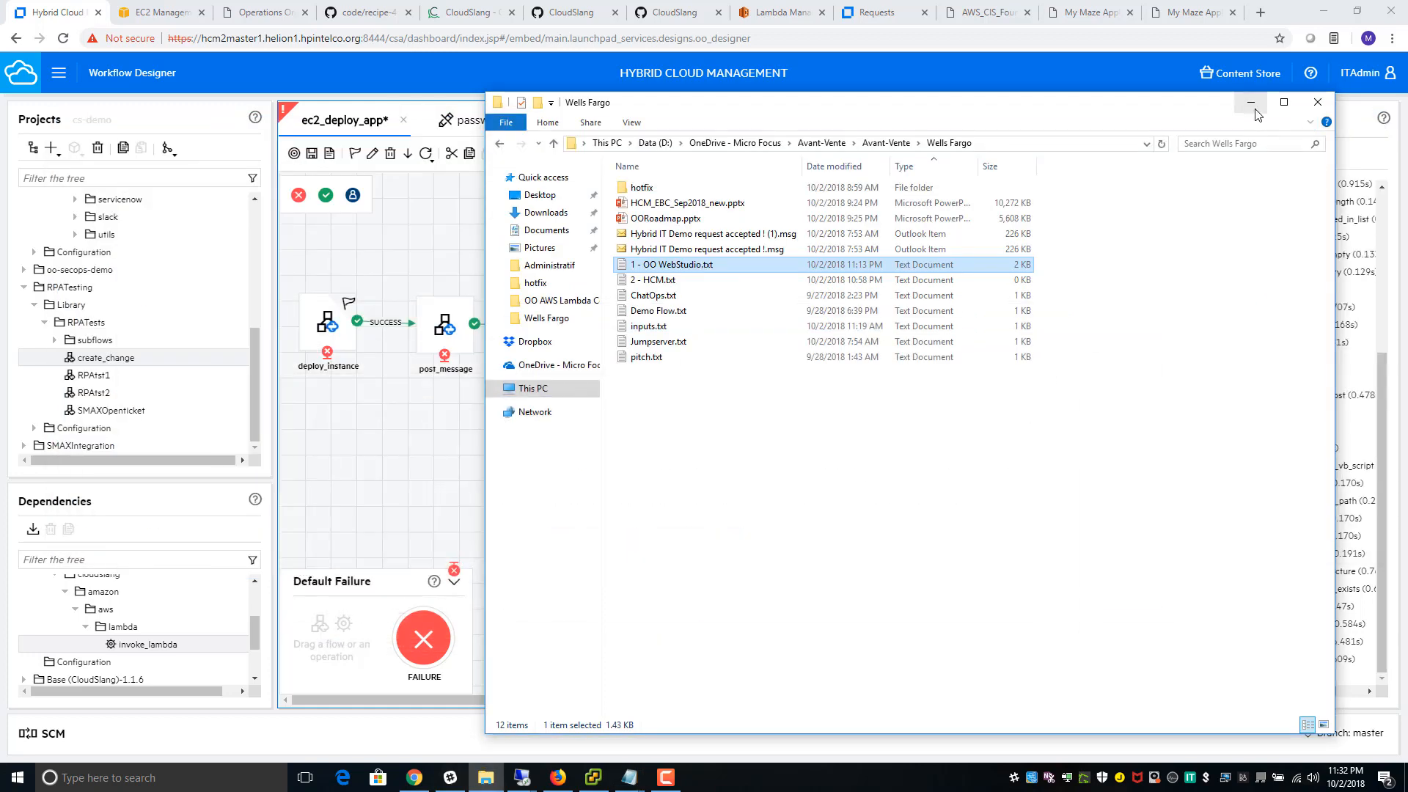
left_click(1251, 102)
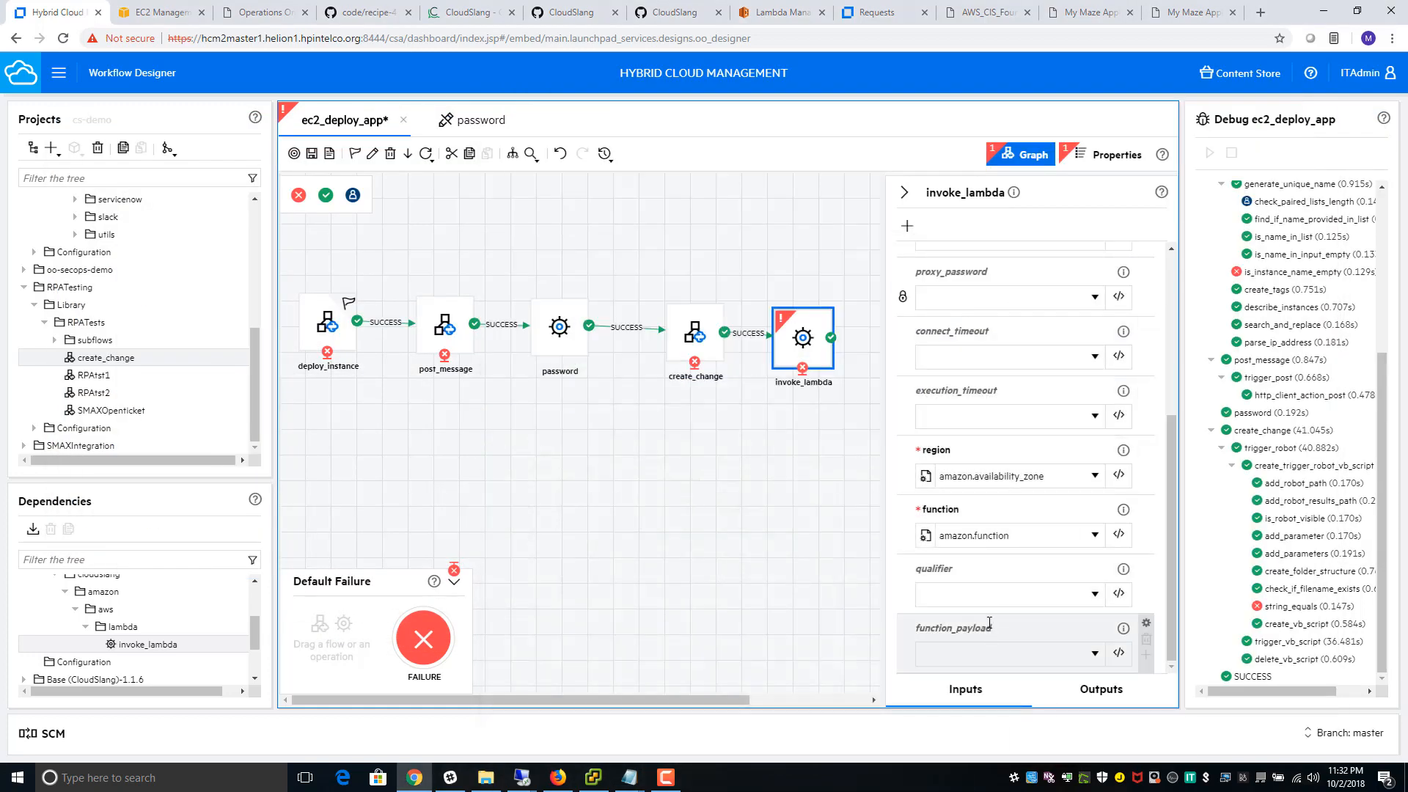
- Paste the copied expression with instance_id, sg_id from amazon.security_group_target and ip_address into invoke_lambda's function_payload and save it
left_click(1119, 653)
key("ctrl+v")
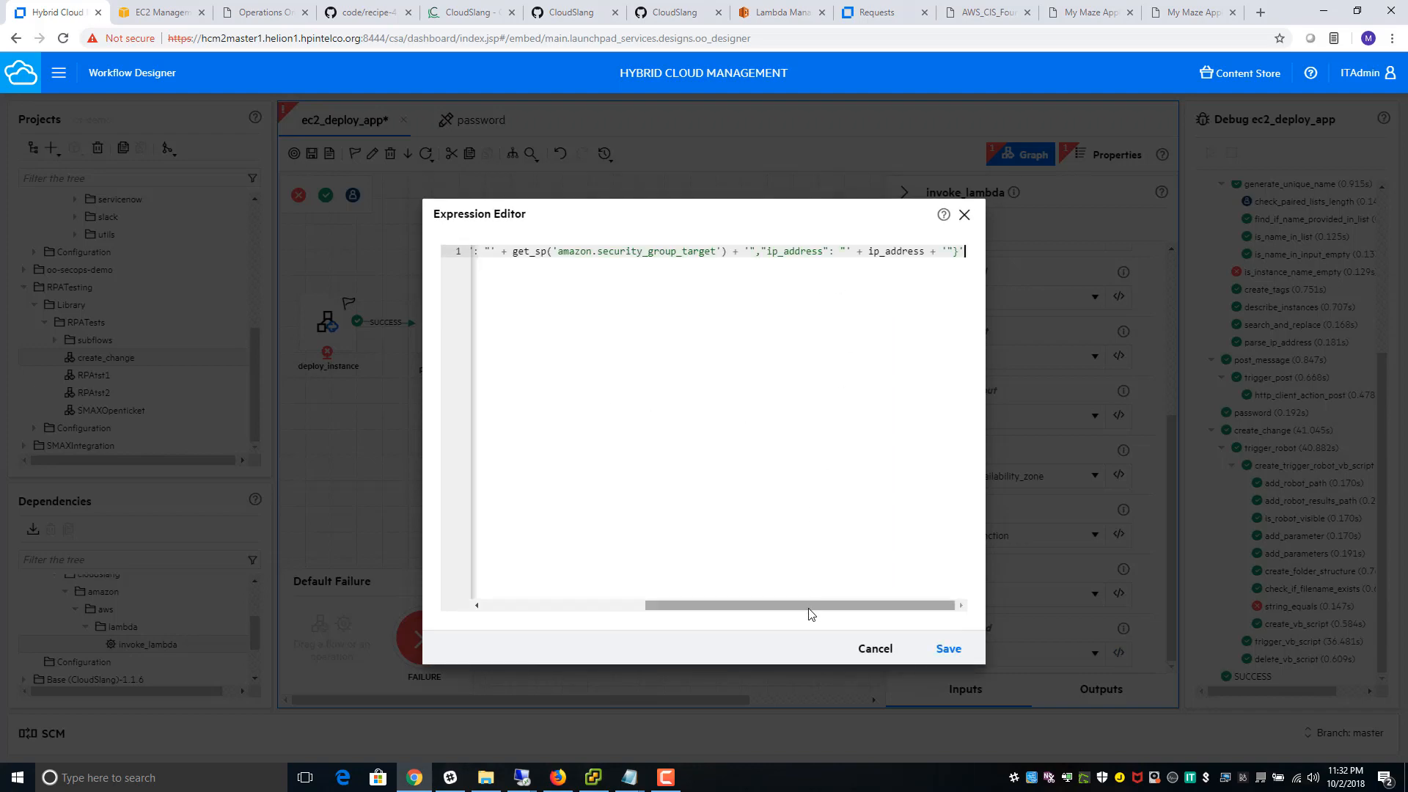
left_click_drag(807, 610, 609, 604)
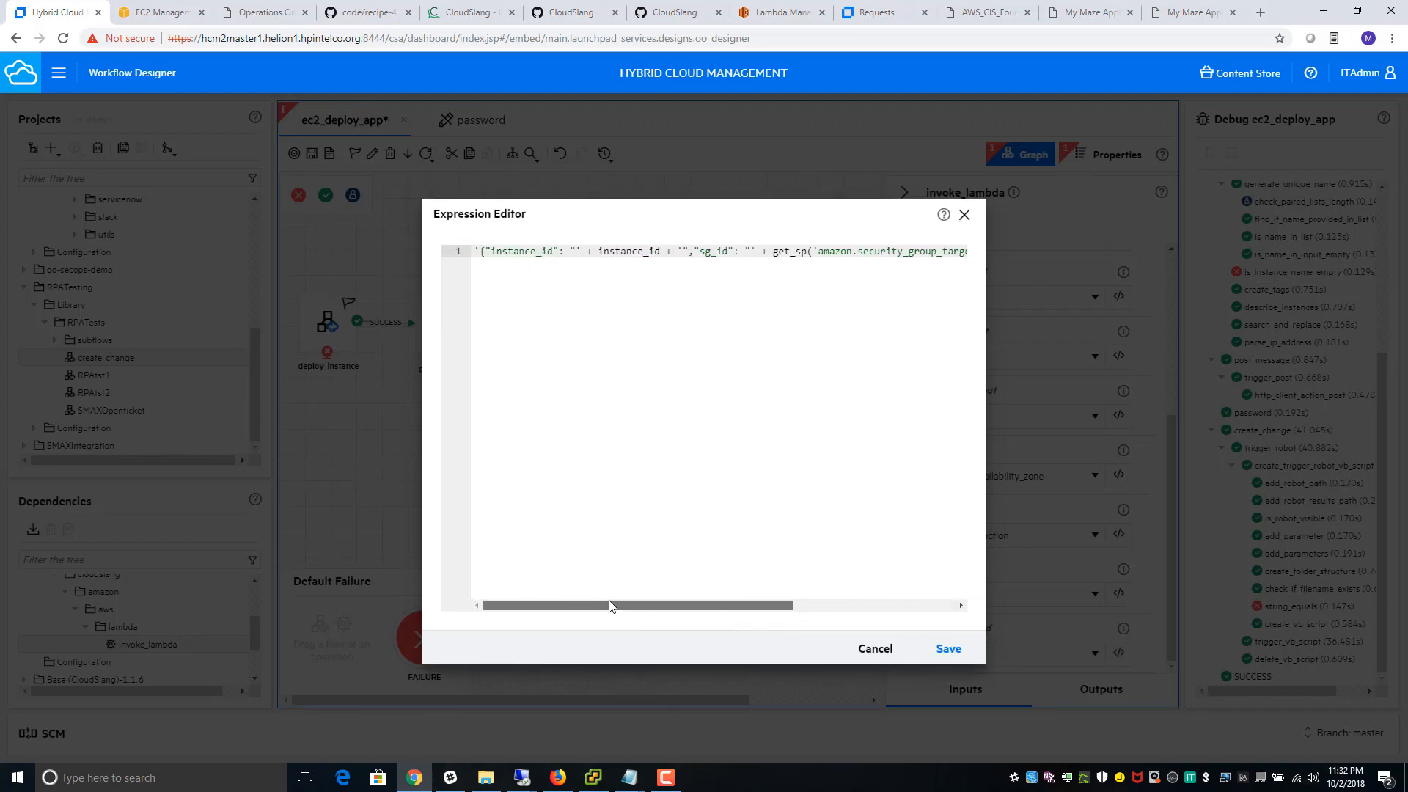
left_click(947, 648)
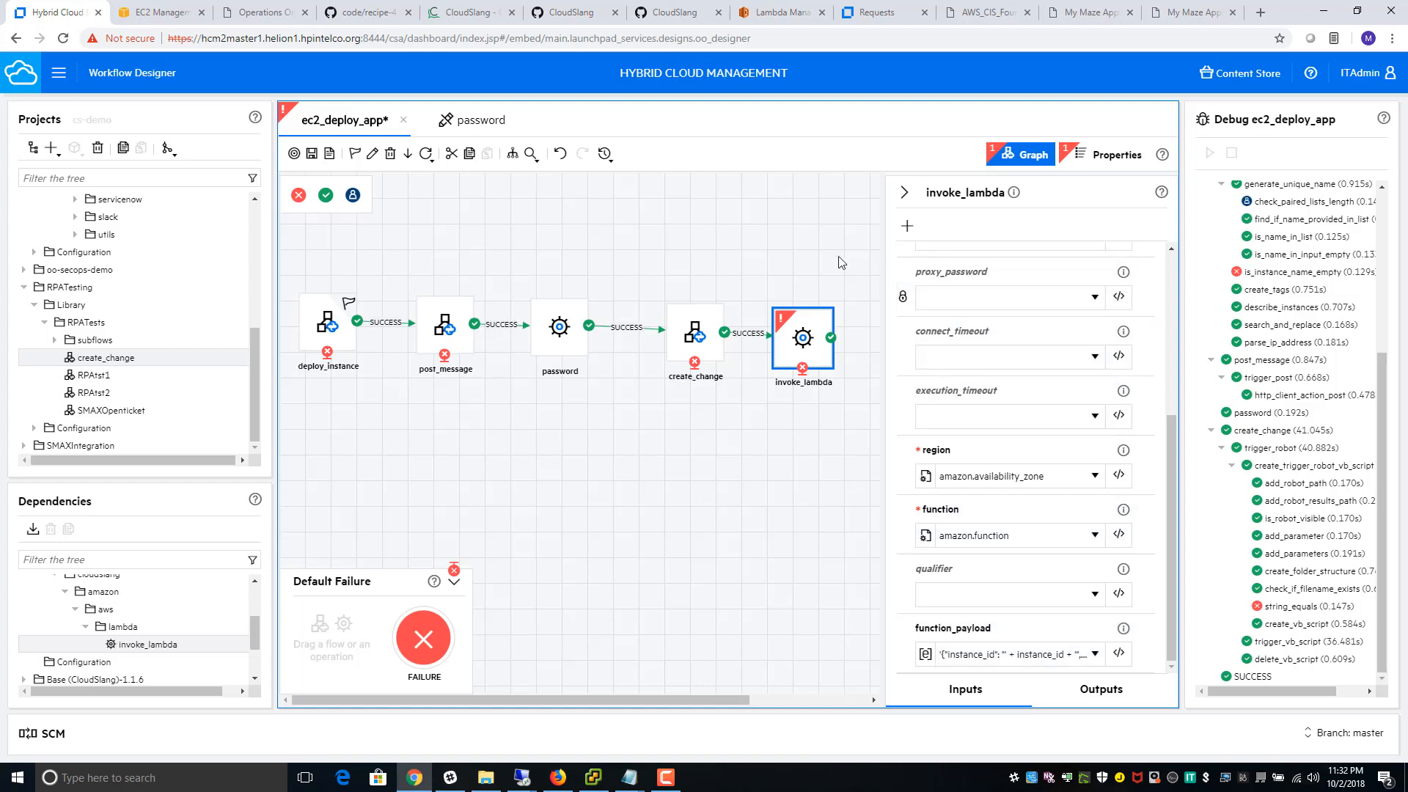
- Connect invoke_lambda's success response to the SUCCESS end point and adjust the spacing of both on the canvas
left_click(786, 266)
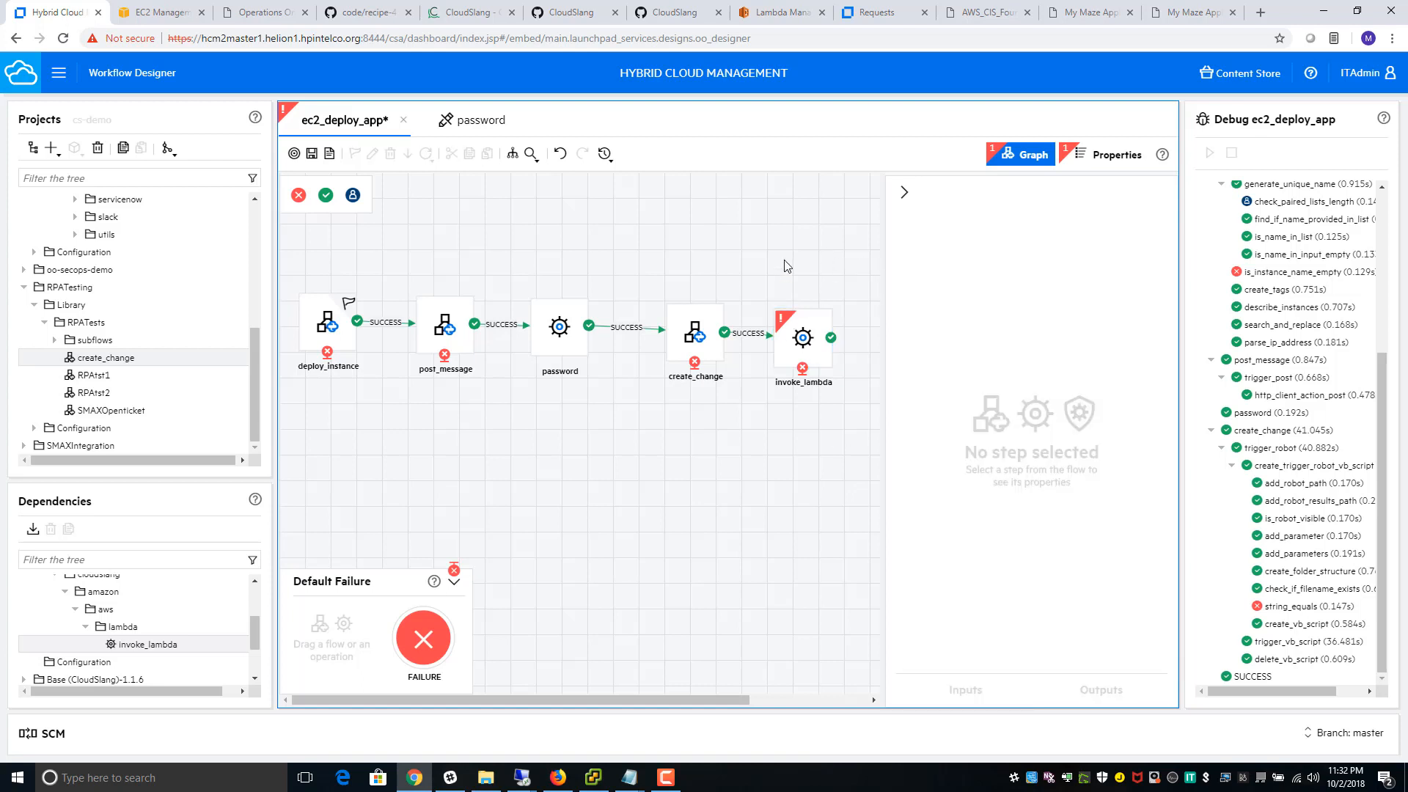
left_click(904, 193)
left_click_drag(831, 337, 1002, 316)
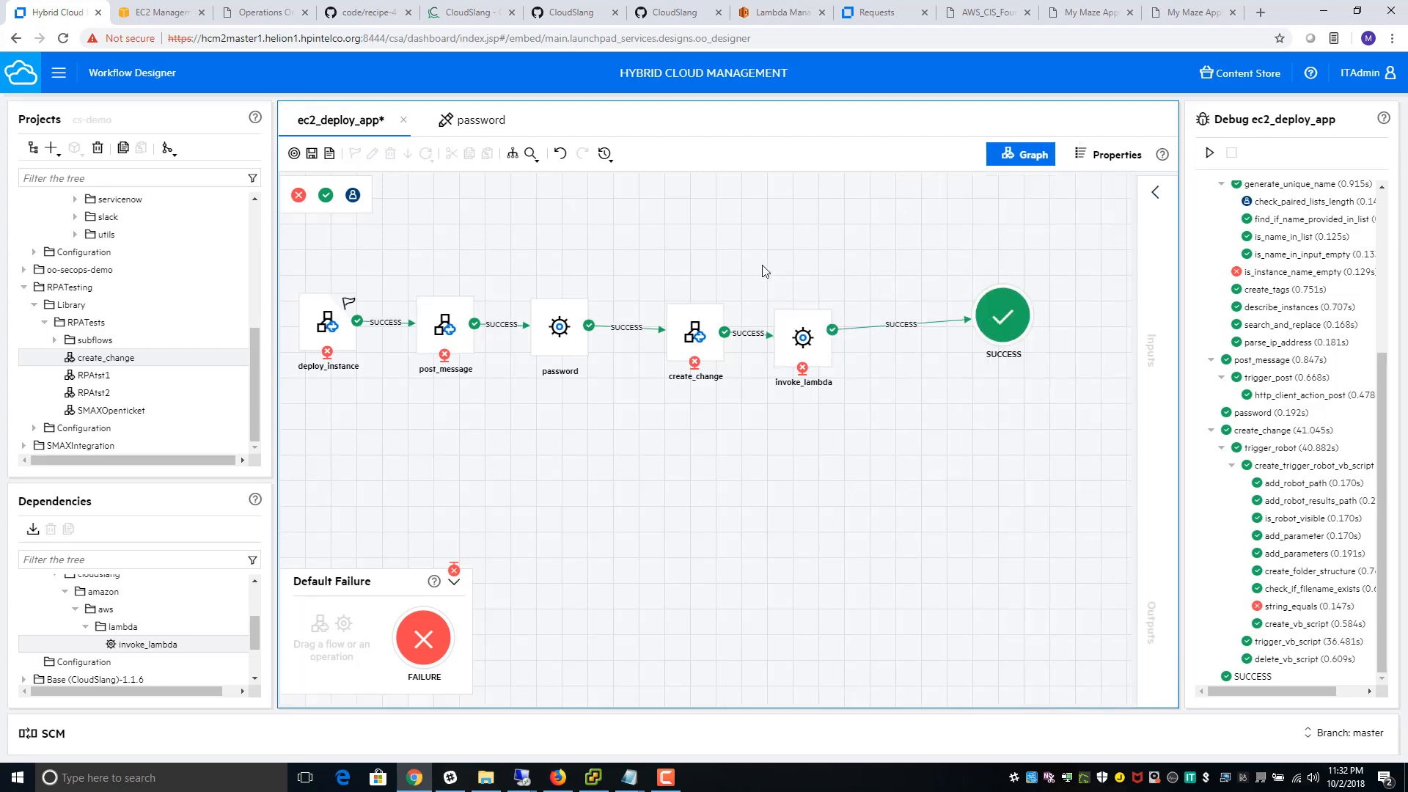
left_click_drag(811, 345, 843, 339)
left_click_drag(1020, 318, 1015, 333)
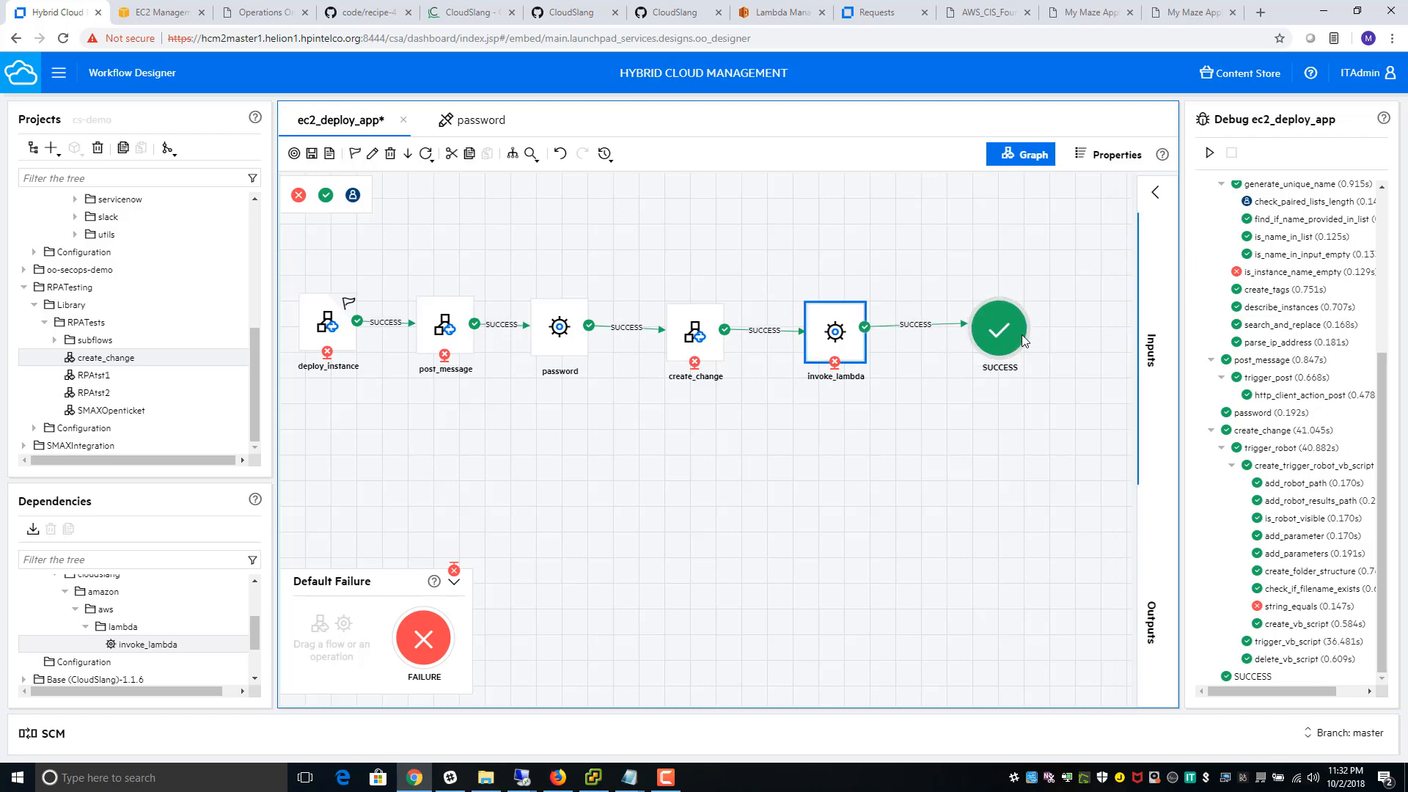
- Save ec2_deploy_app and start its debug run, switching to the oo-demo function in AWS Lambda while it runs
left_click(313, 154)
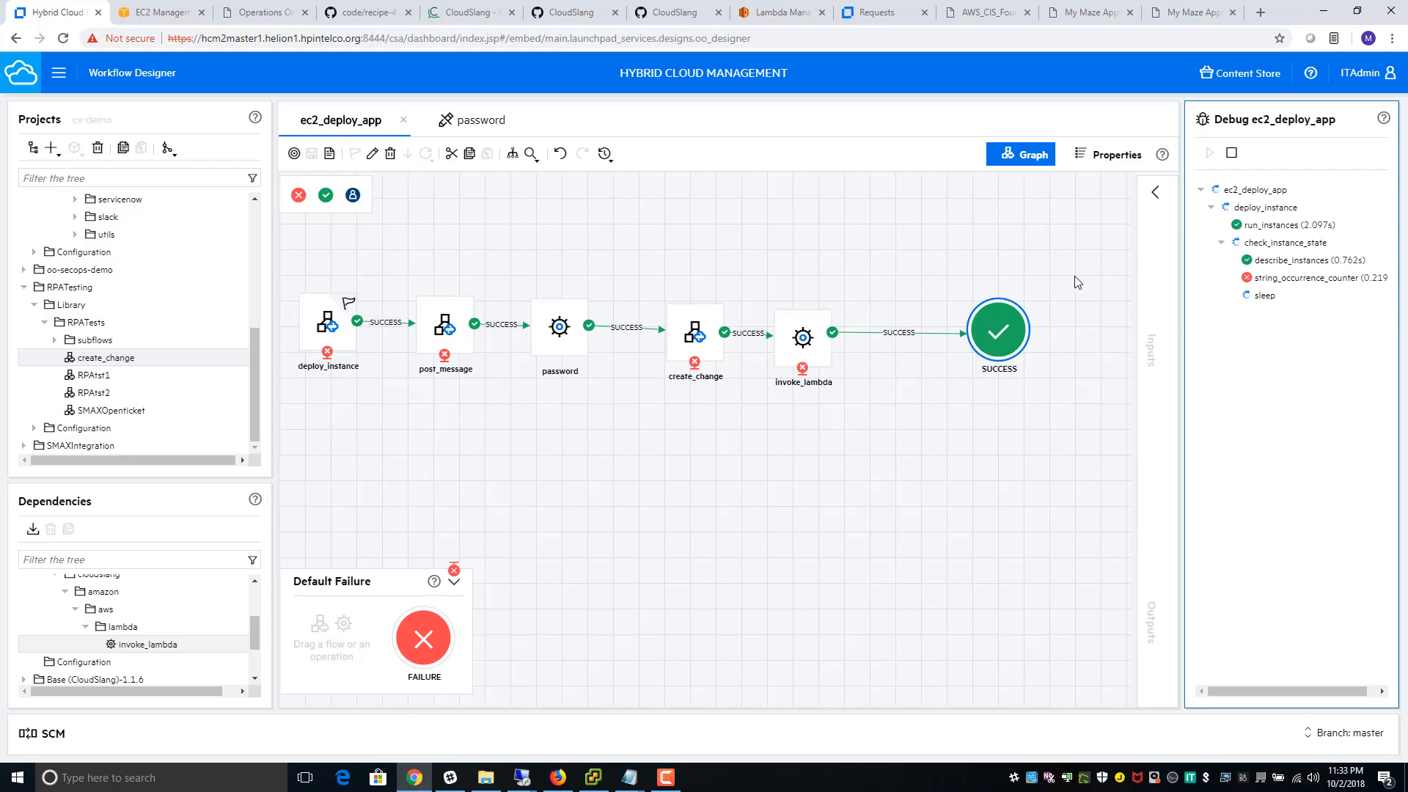
left_click(783, 14)
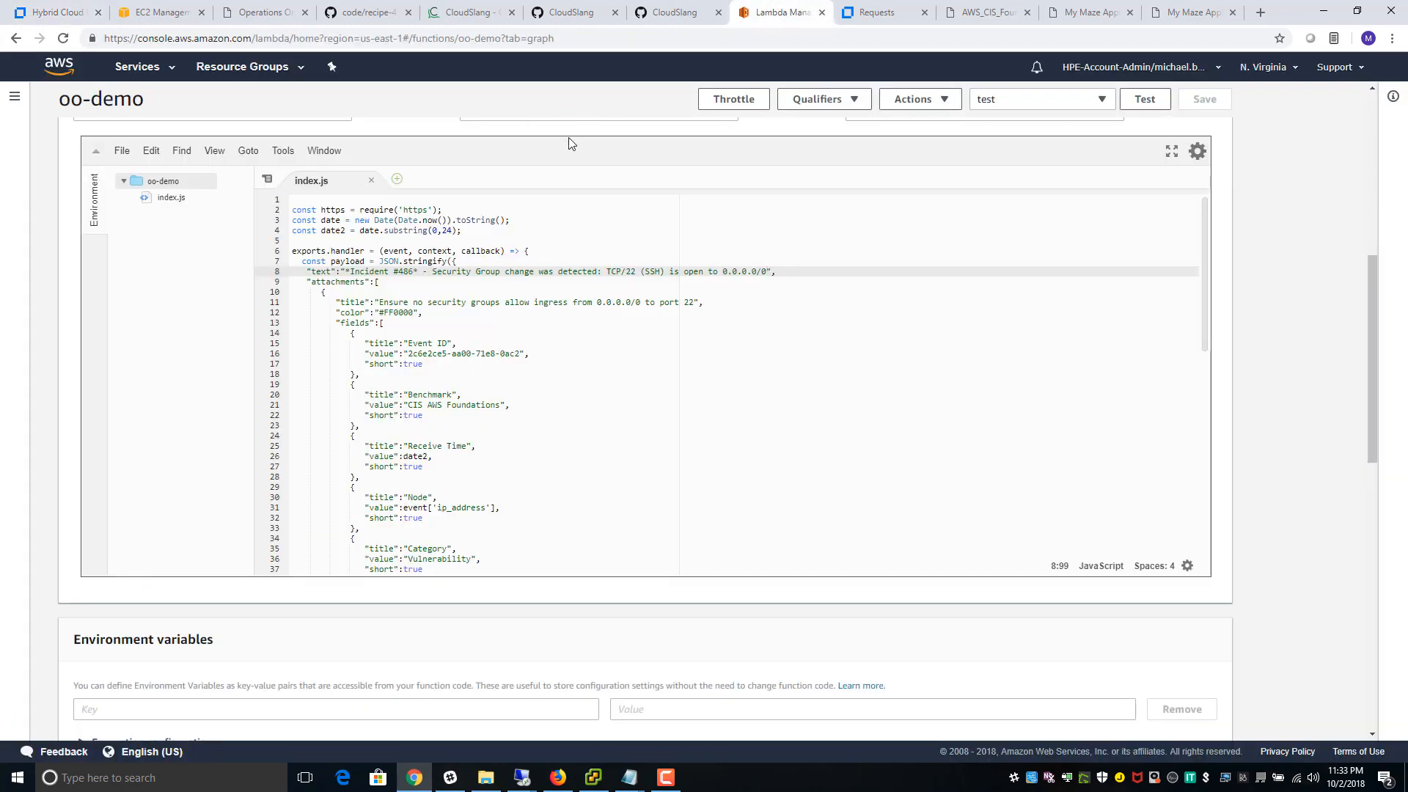
- Open the oo-demo function's CloudWatch log streams from its monitoring view and refresh the list to look for a new invocation
scroll(862, 143, "up", 4)
scroll(850, 102, "up", 4)
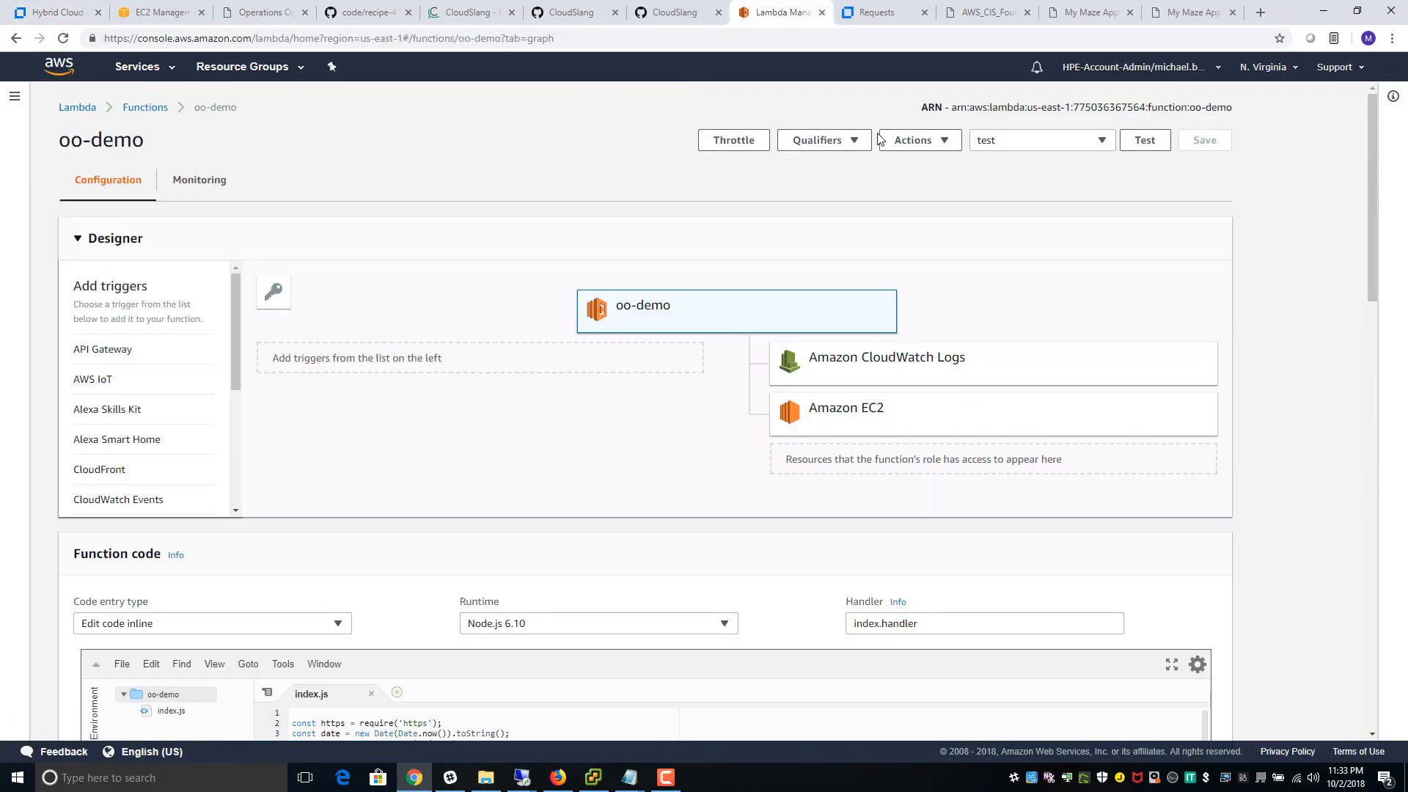
left_click(850, 140)
left_click(765, 121)
left_click(197, 181)
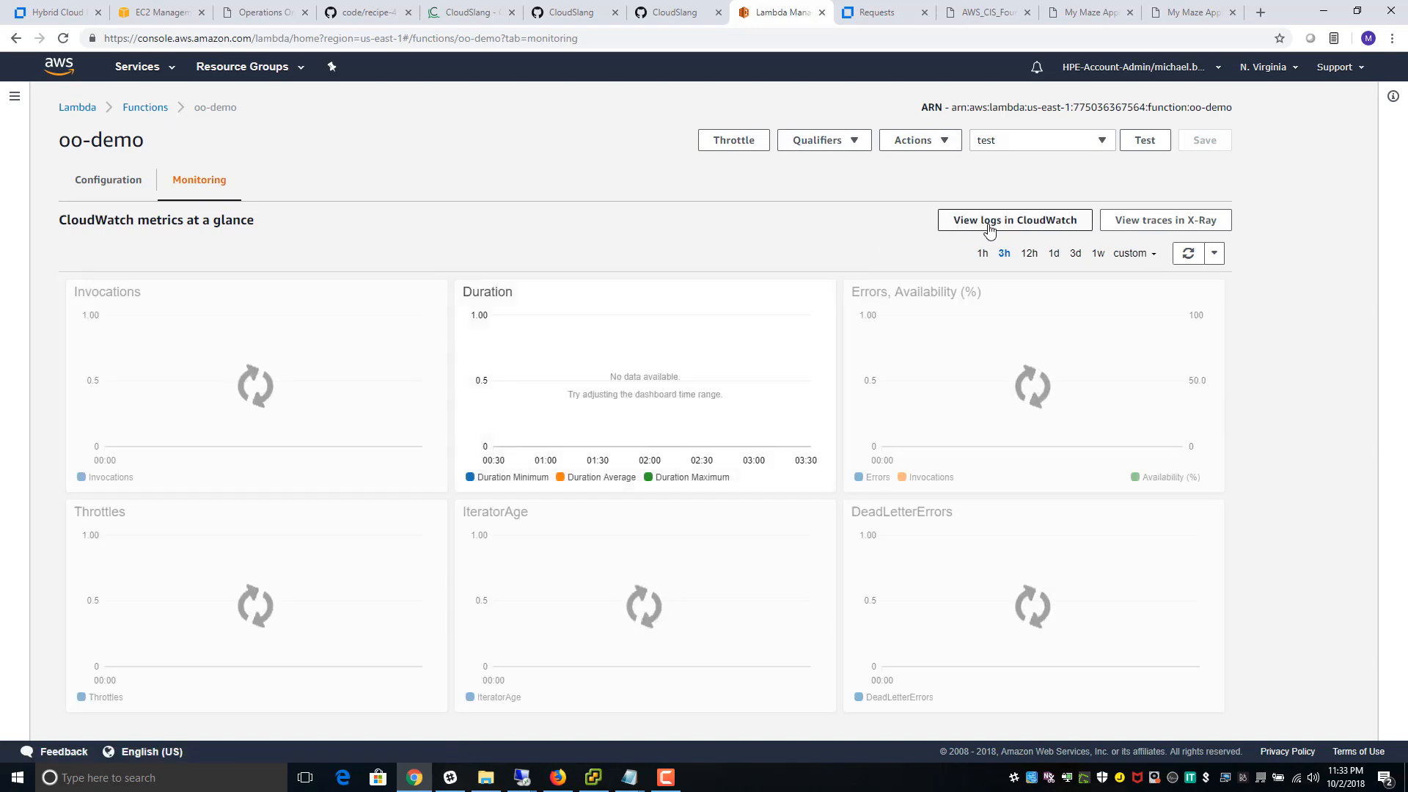
left_click(995, 220)
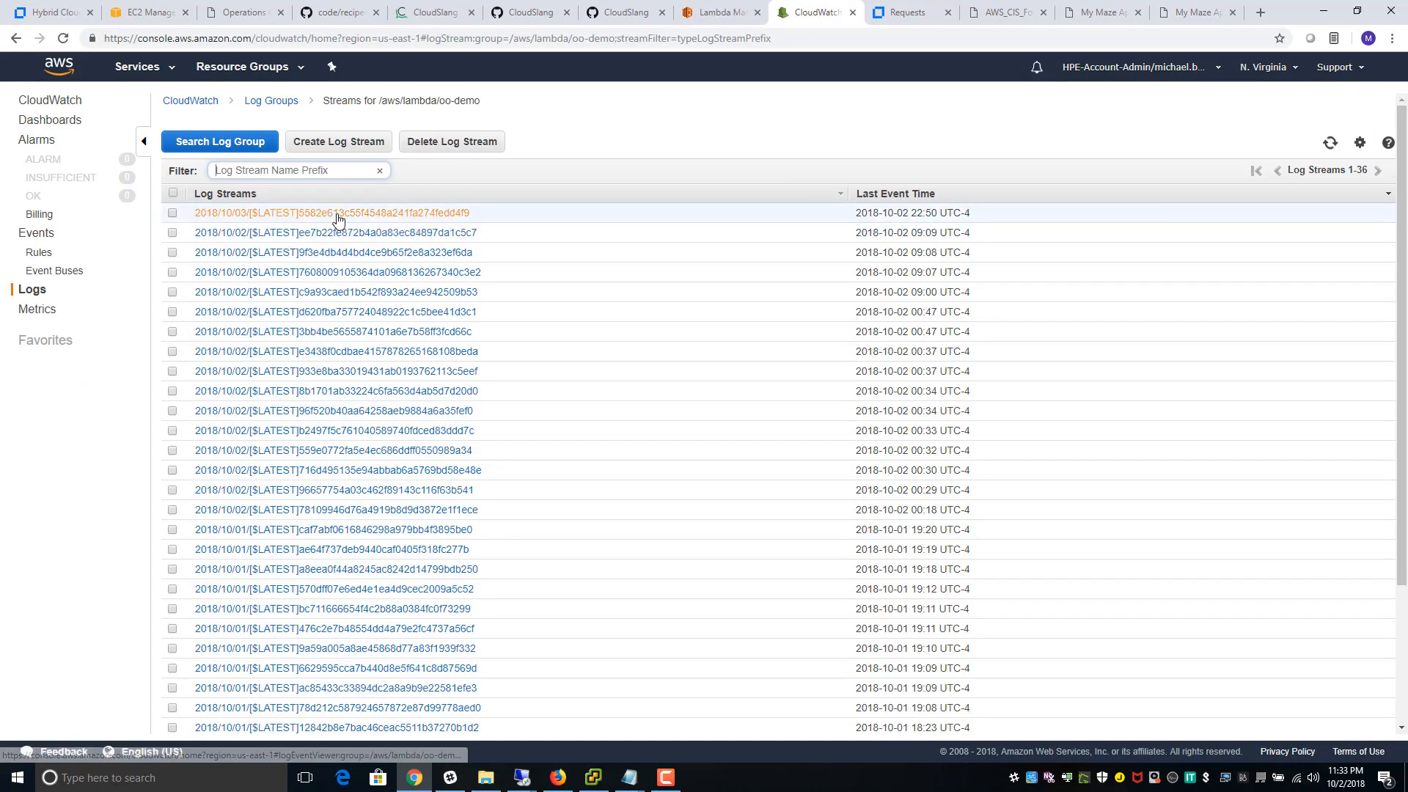
left_click(1331, 143)
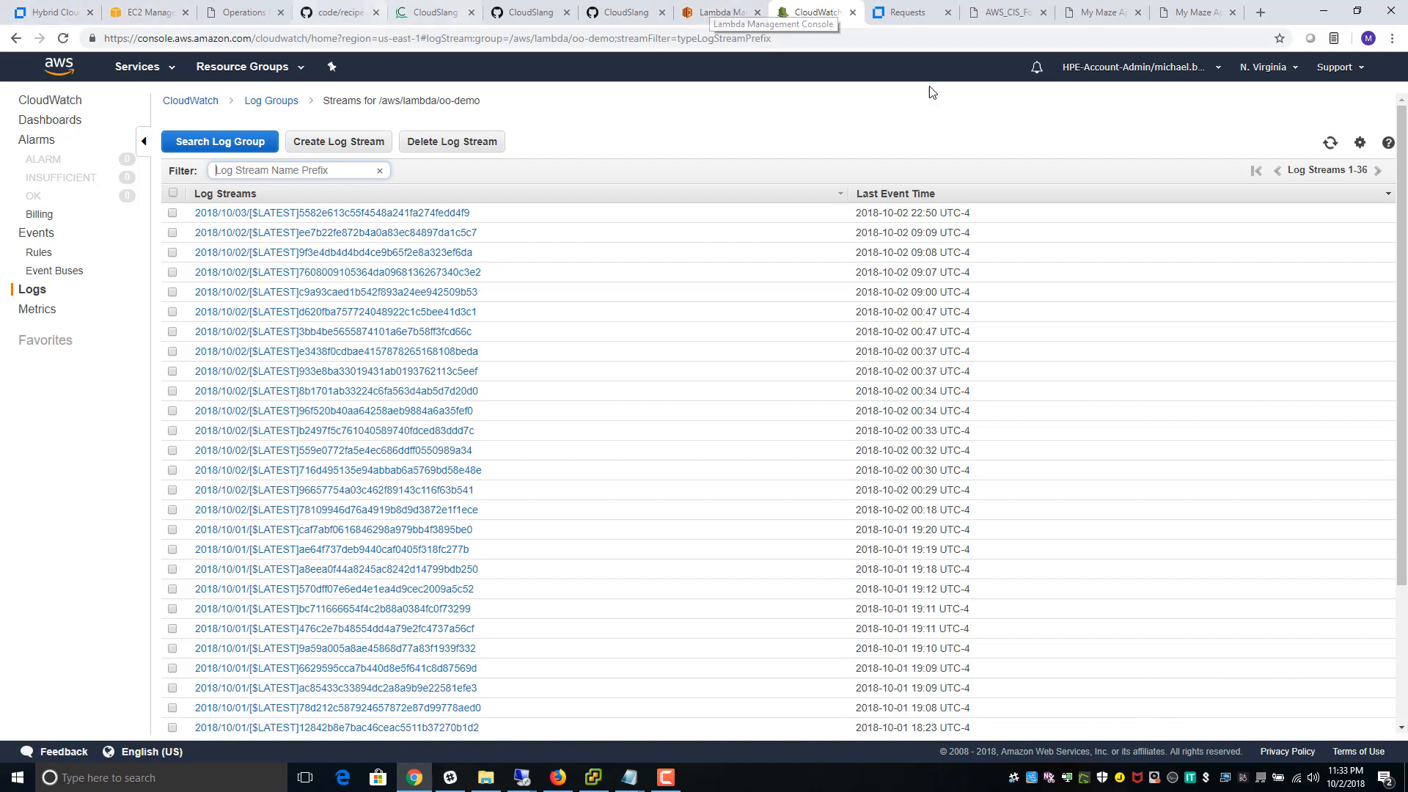
left_click(1331, 145)
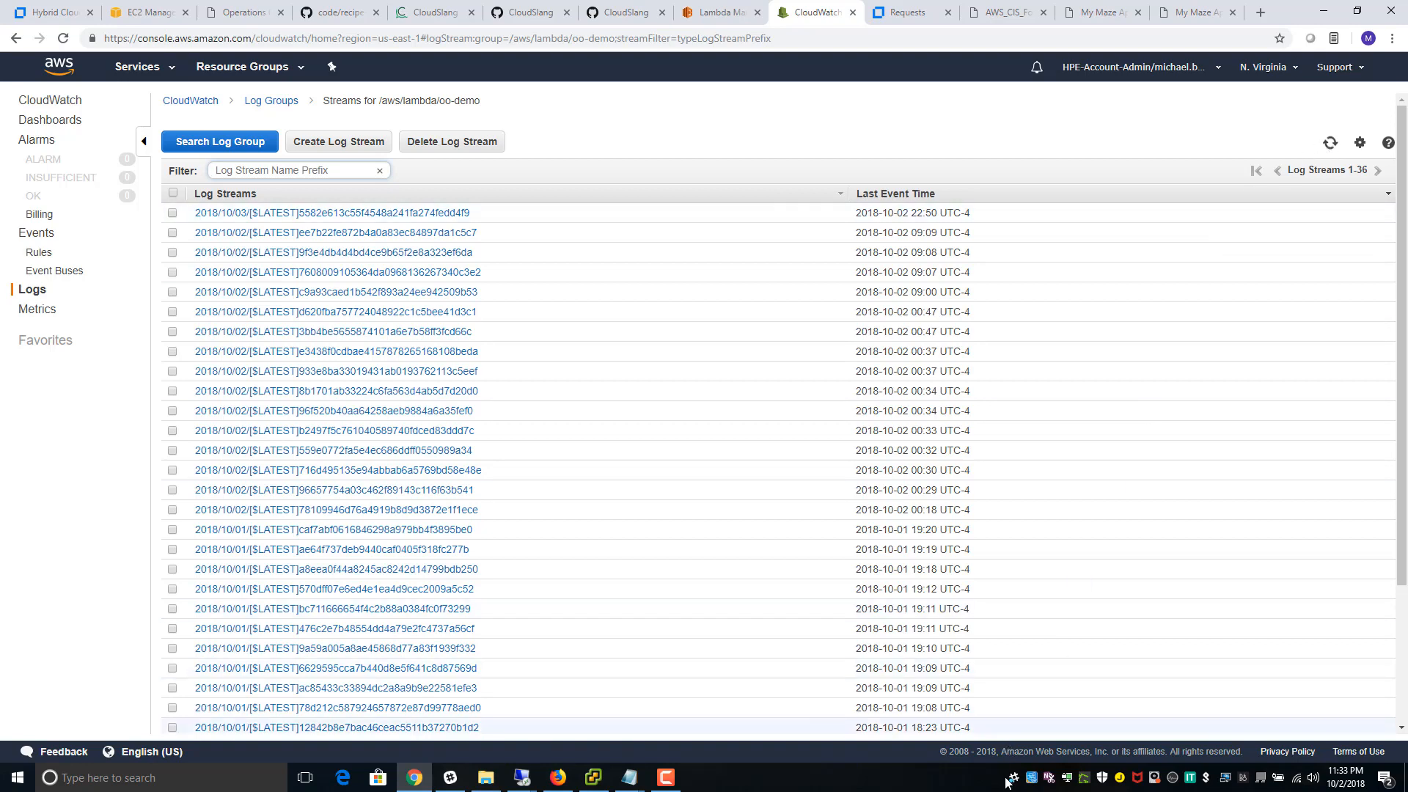
left_click(1327, 147)
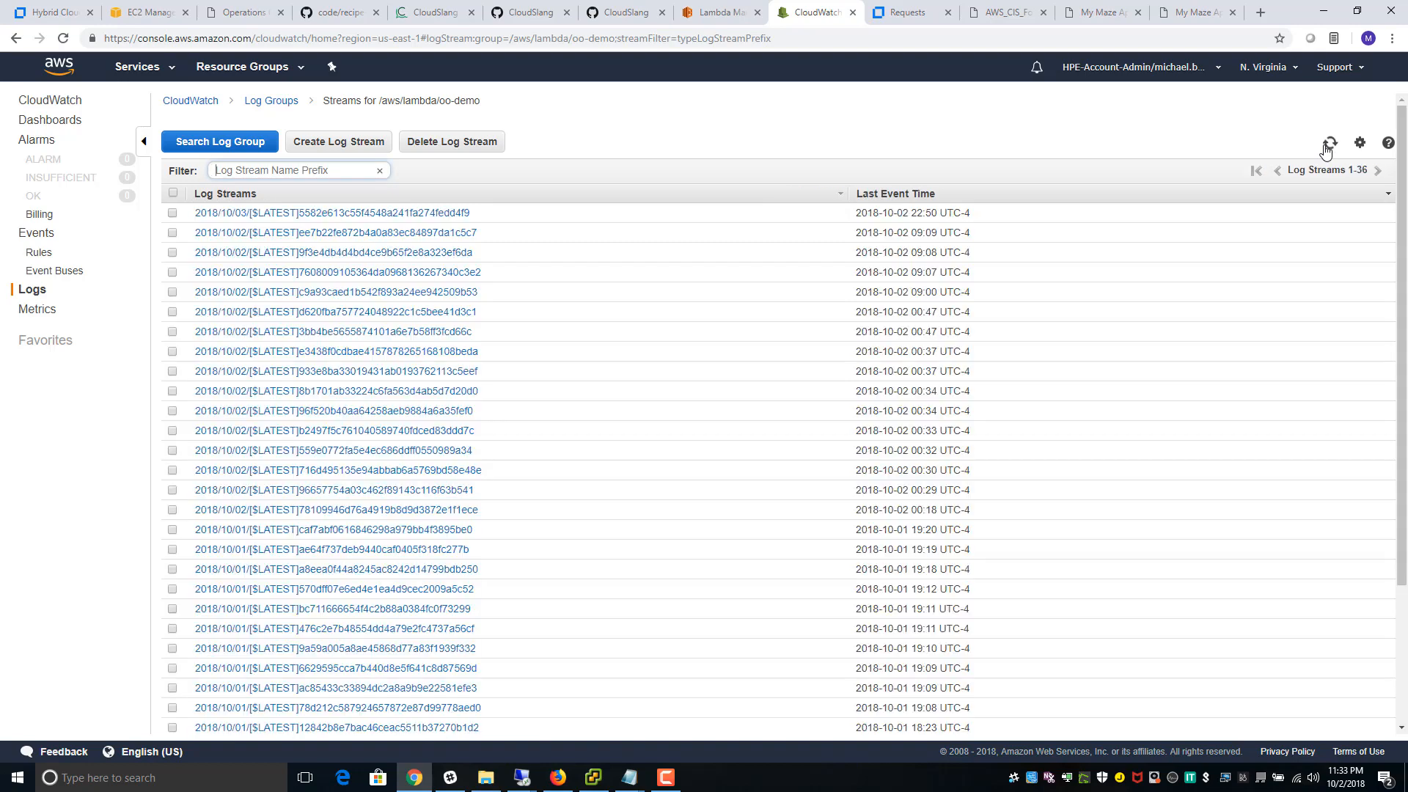
- Switch to Service Request Management, refresh the active requests and review the preview details of the newest password reset request
left_click(904, 13)
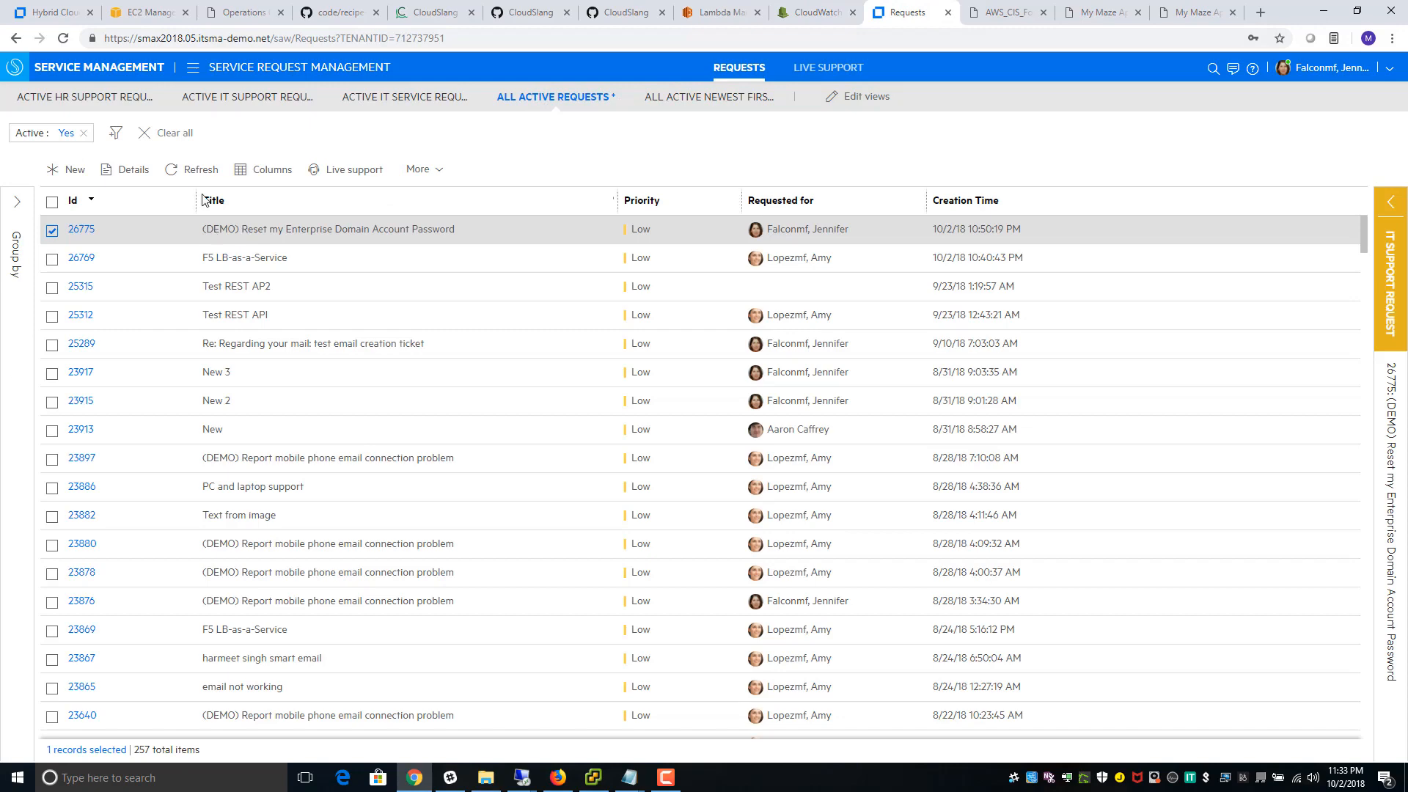
left_click(188, 171)
left_click(1390, 202)
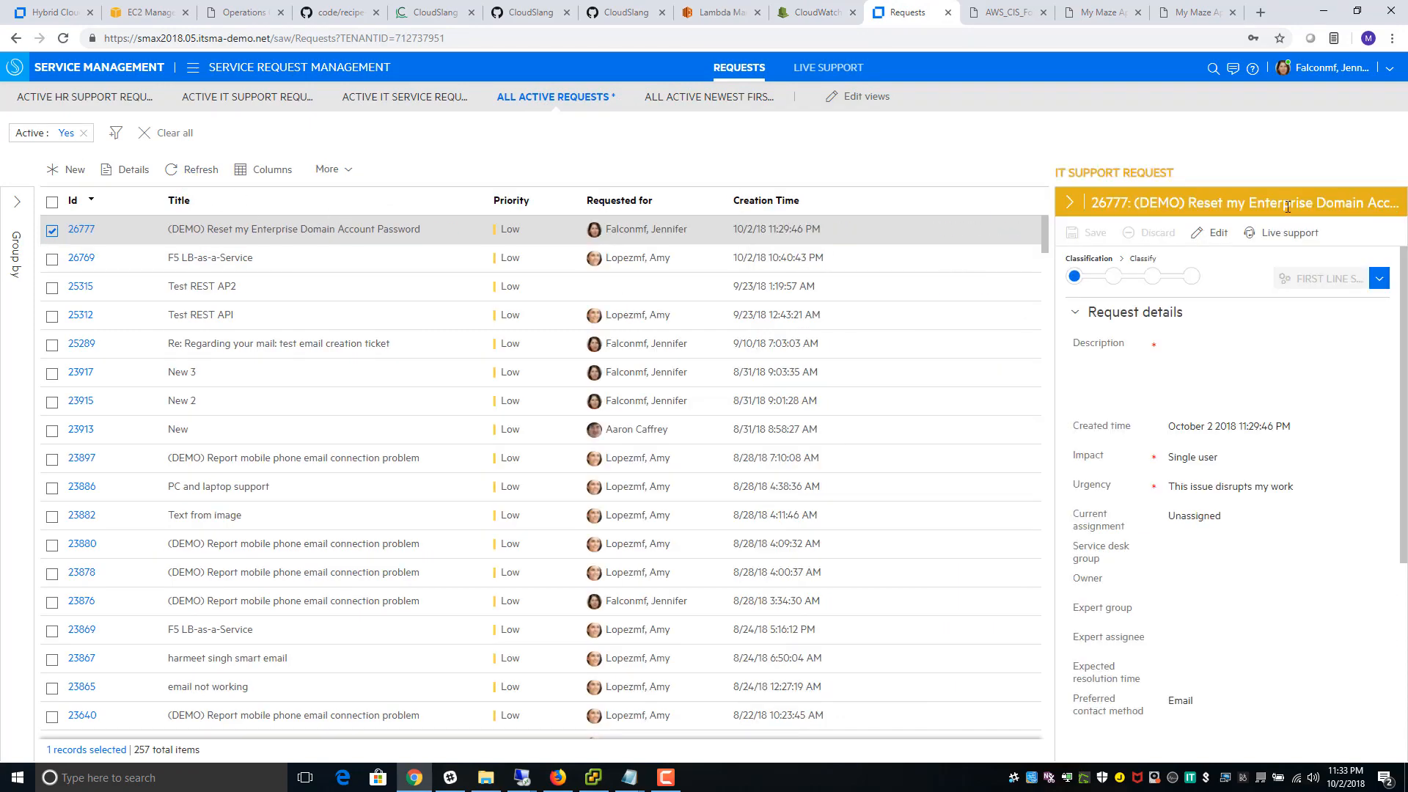
scroll(1285, 440, "down", 5)
scroll(1284, 440, "up", 5)
- Check the progress of the ec2_deploy_app debug run in Workflow Designer and on the UFT server's remote desktop
left_click(811, 13)
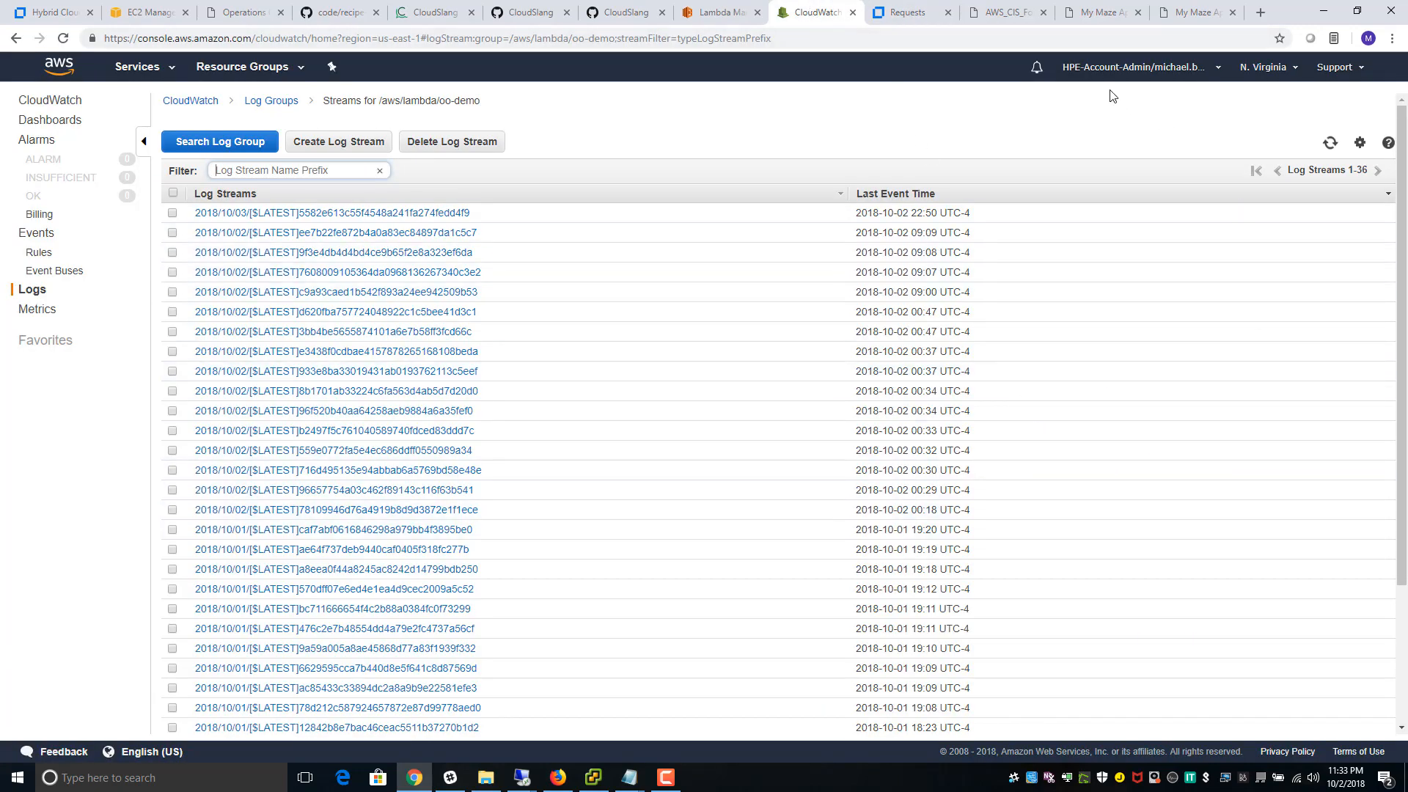
left_click(97, 12)
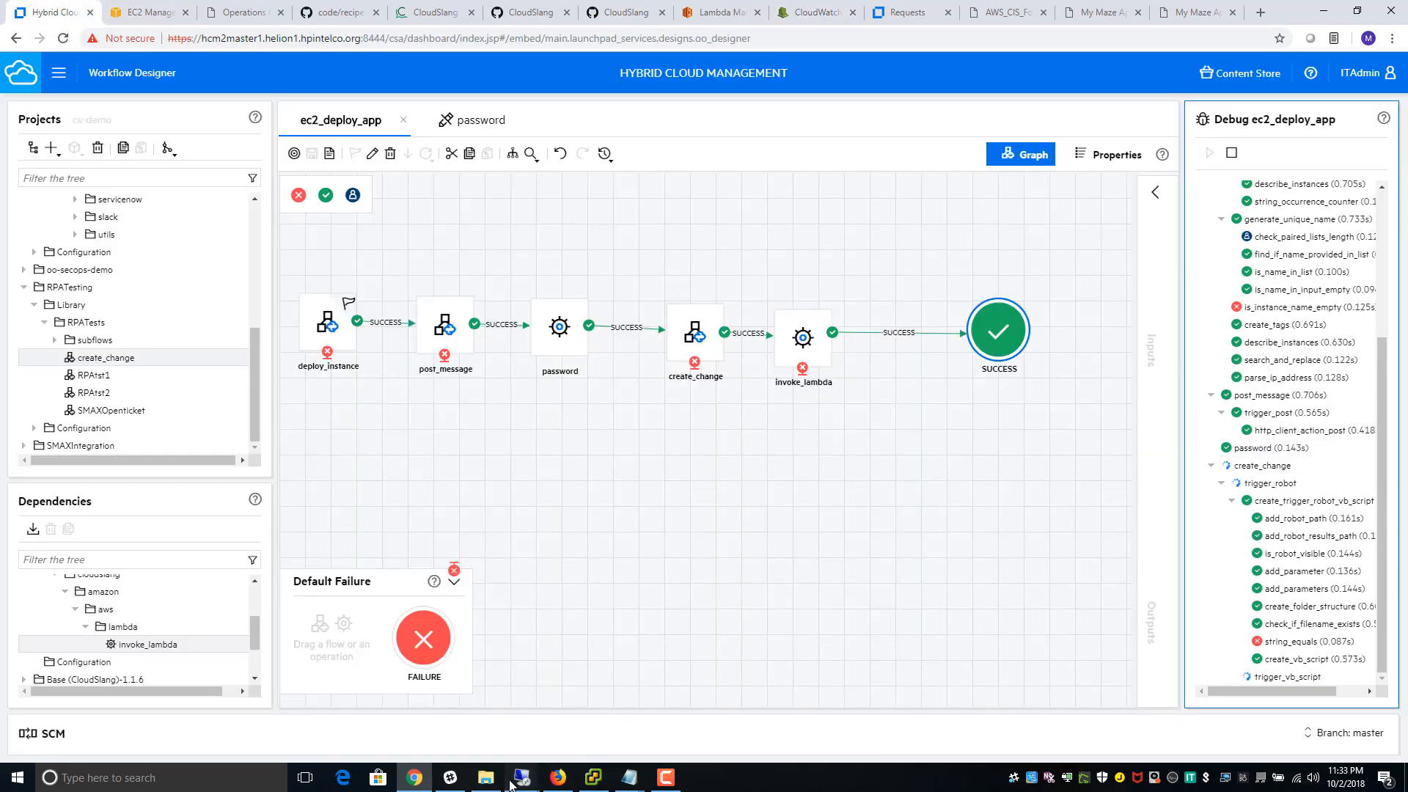
mouse_move(522, 776)
left_click(602, 725)
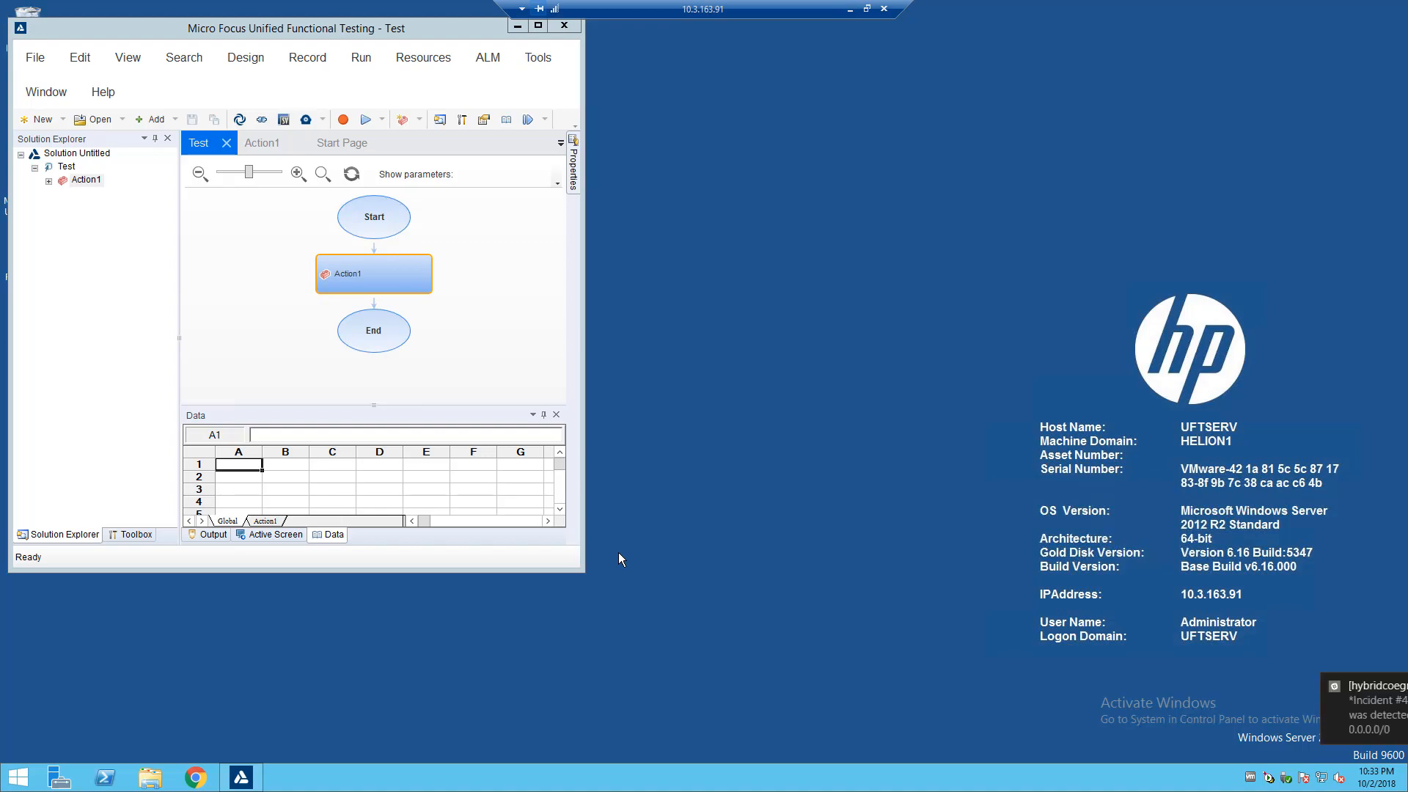
left_click(850, 9)
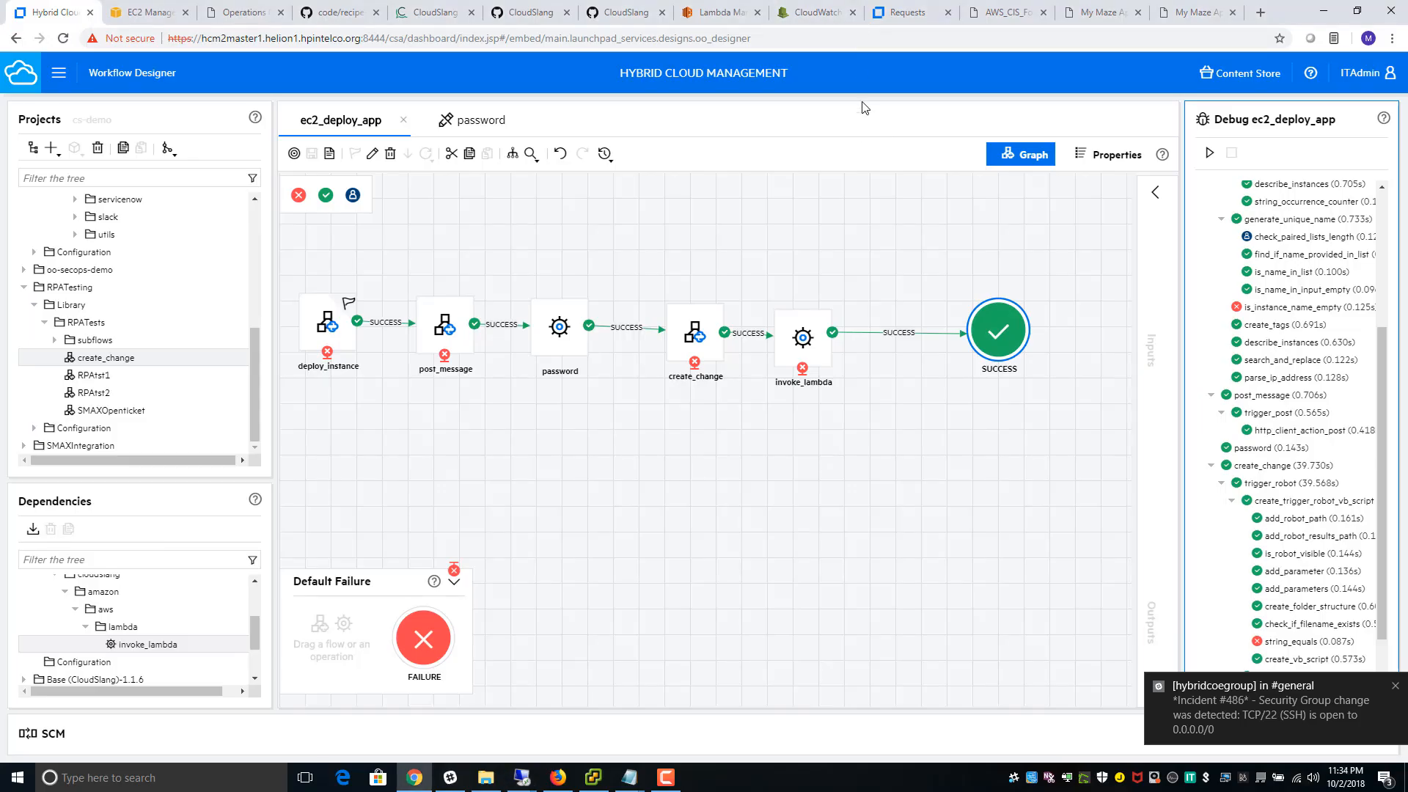
- Refresh the oo-demo log streams in CloudWatch and select the newest stream to check its last event time
left_click(814, 12)
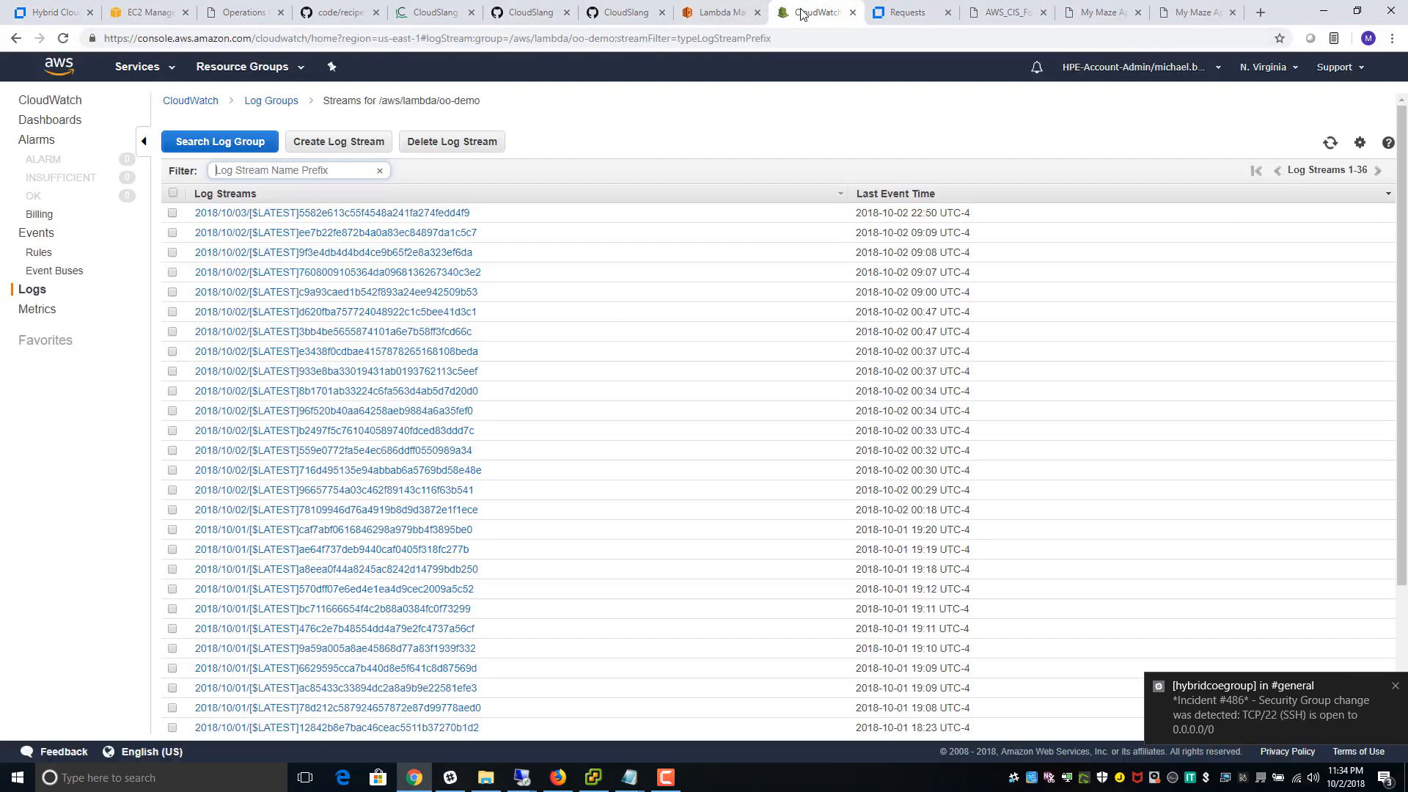
left_click(1330, 143)
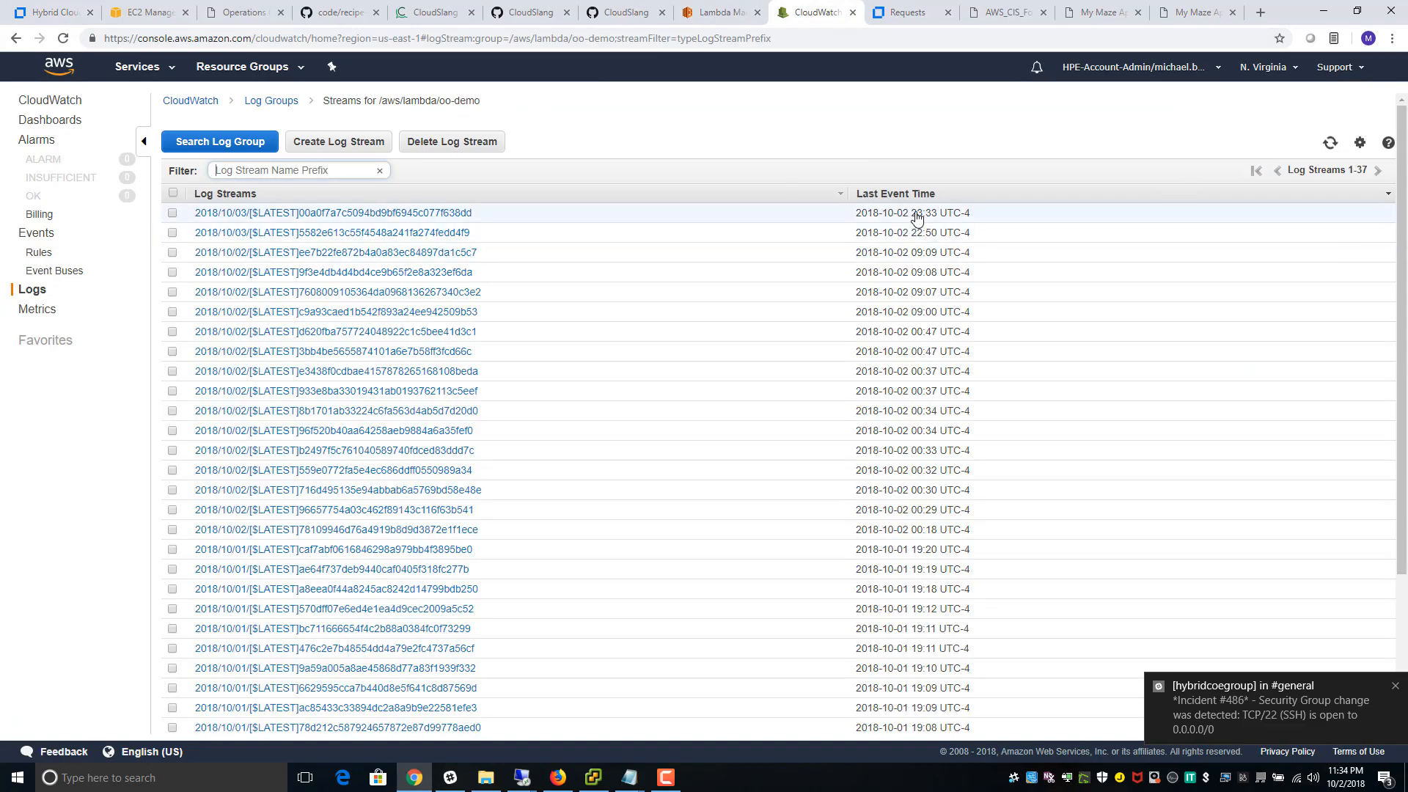
left_click_drag(917, 213, 941, 214)
left_click(942, 214)
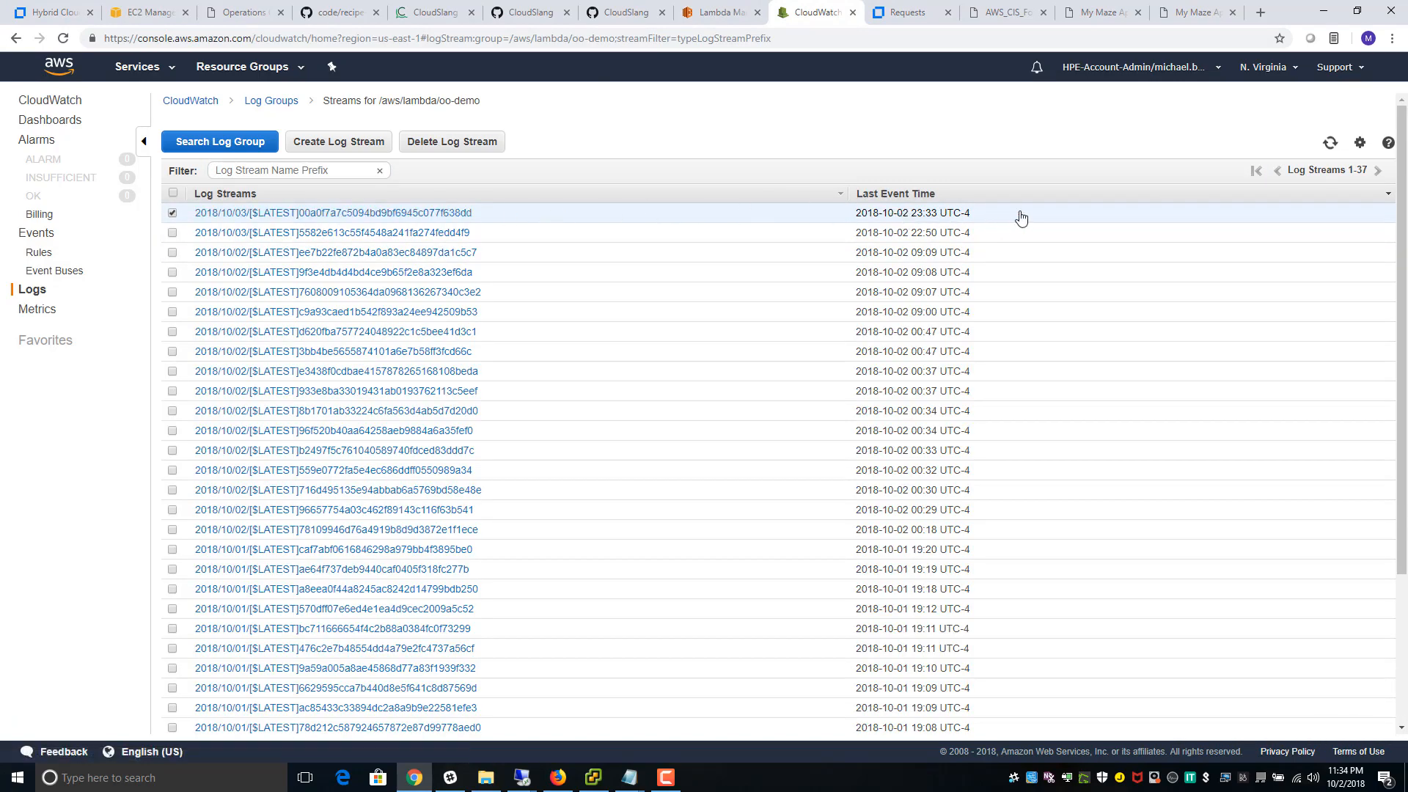
- Switch to Slack's #general channel and examine the Incident #486 message, including its benchmark and node details
left_click(1014, 780)
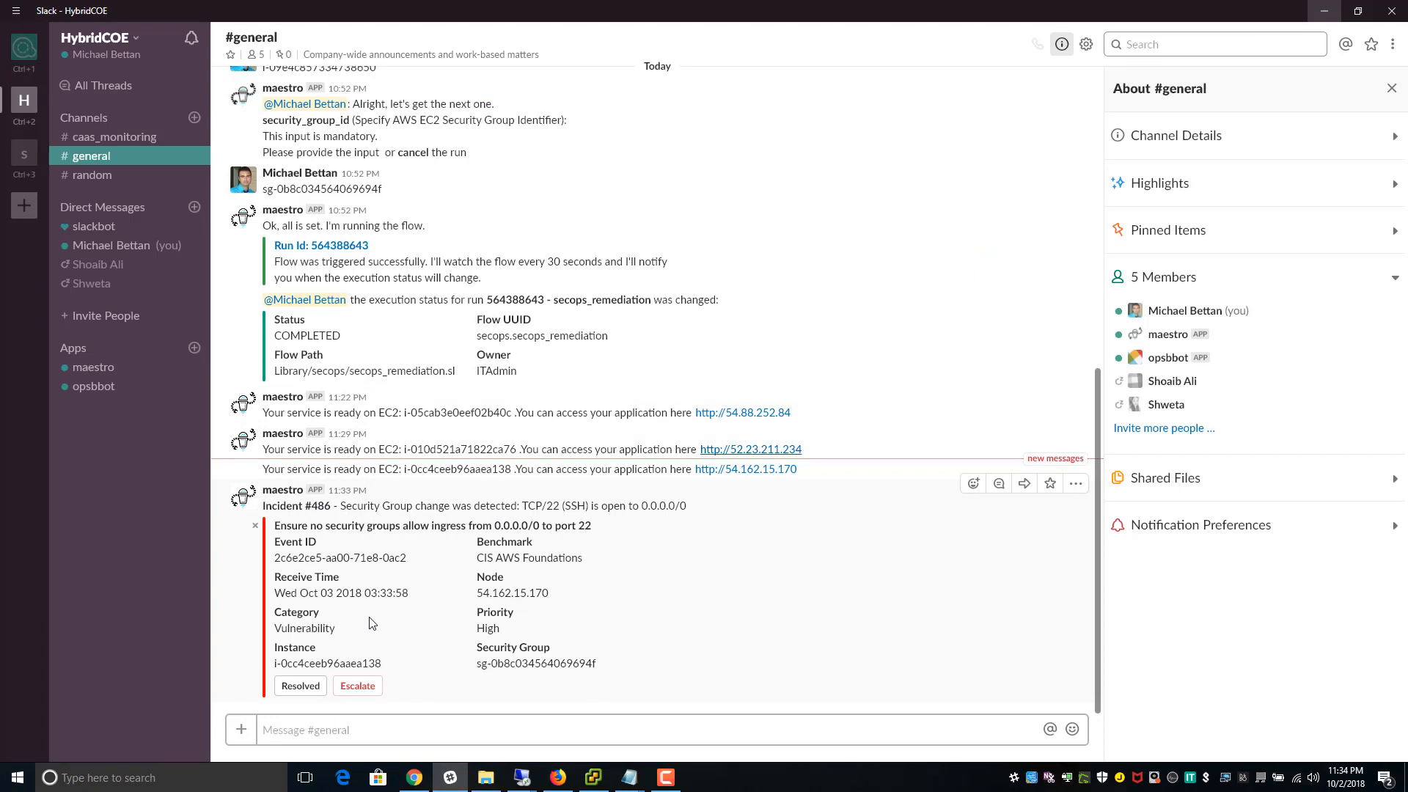
left_click_drag(339, 505, 693, 513)
left_click_drag(515, 548, 558, 595)
left_click(543, 599)
left_click(346, 730)
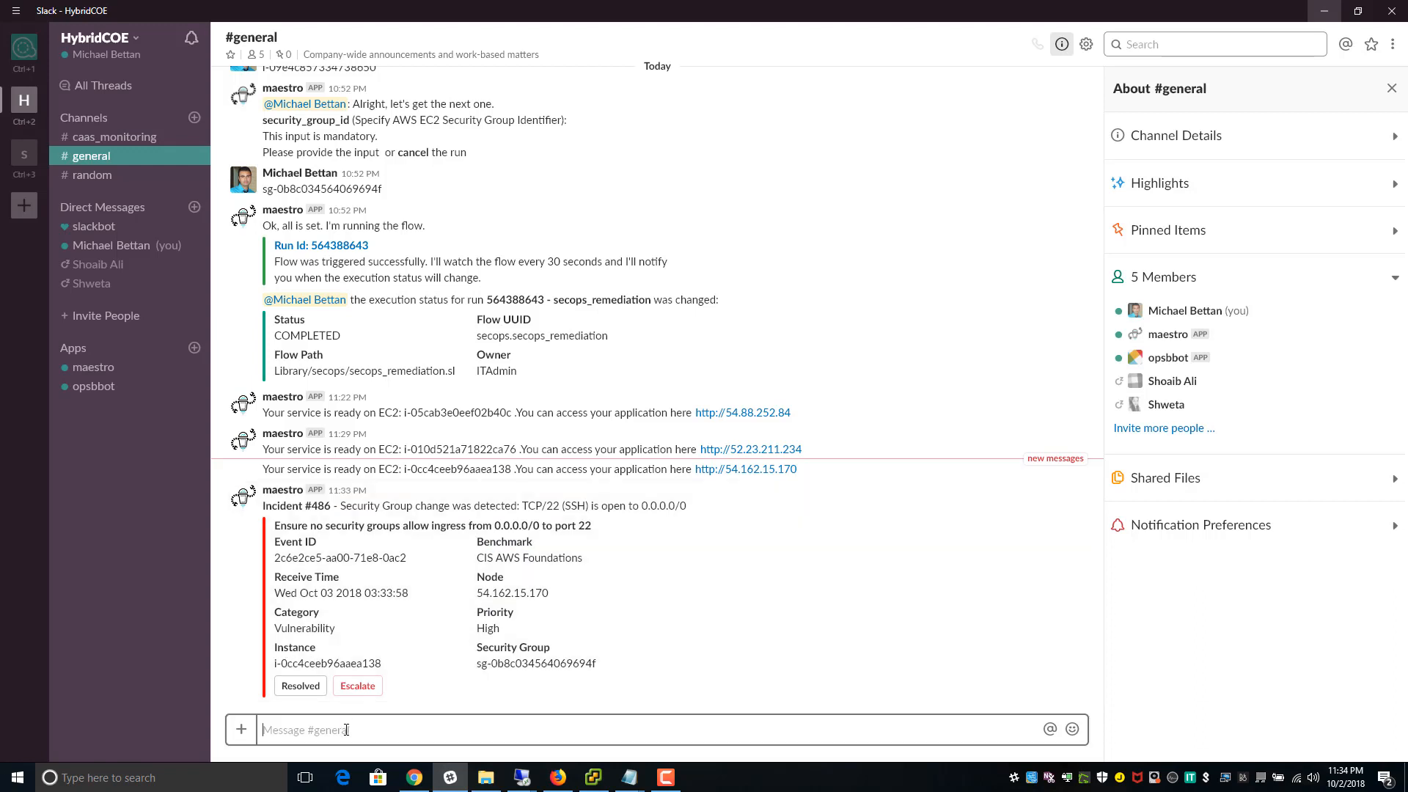
type("@")
key("BackSpace")
type("@maes")
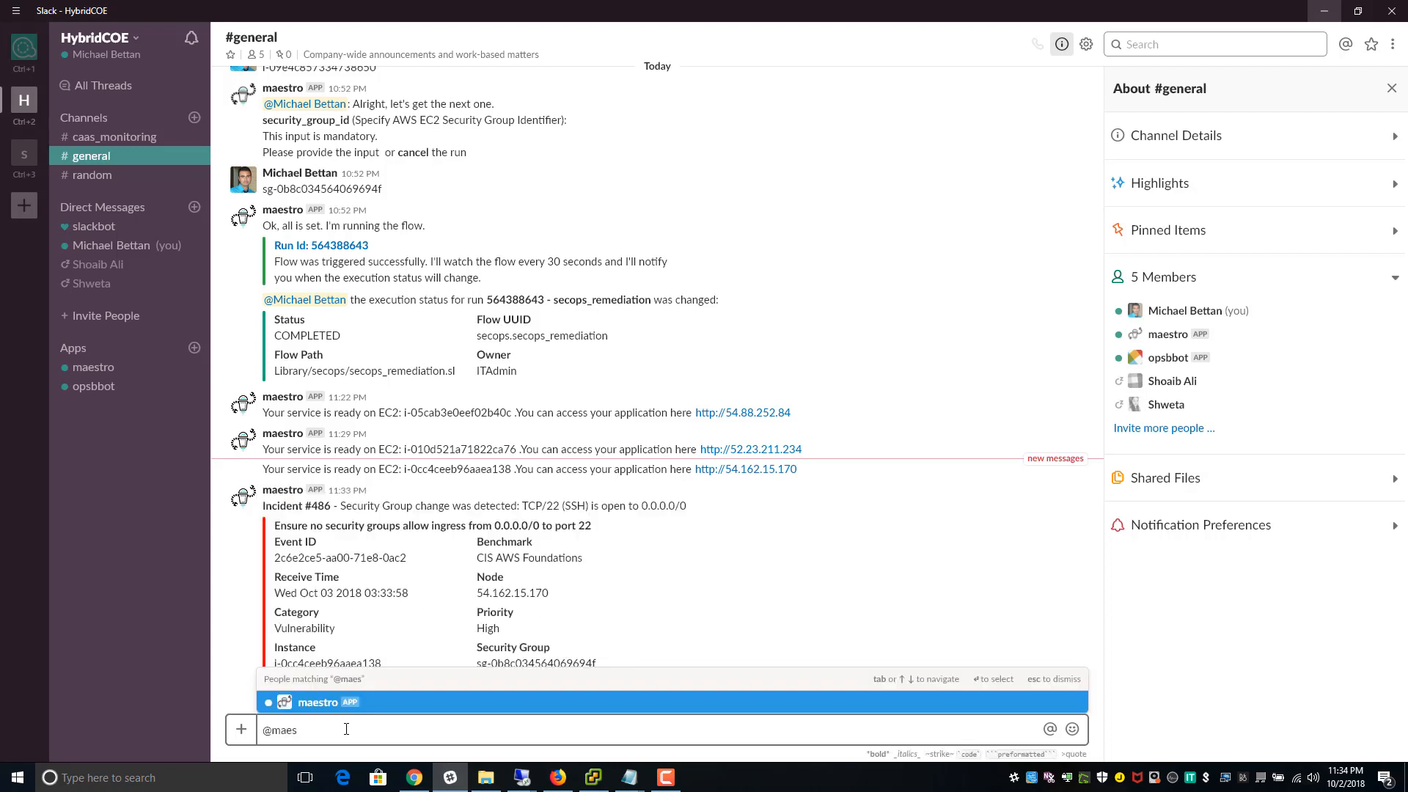
type("tro get top")
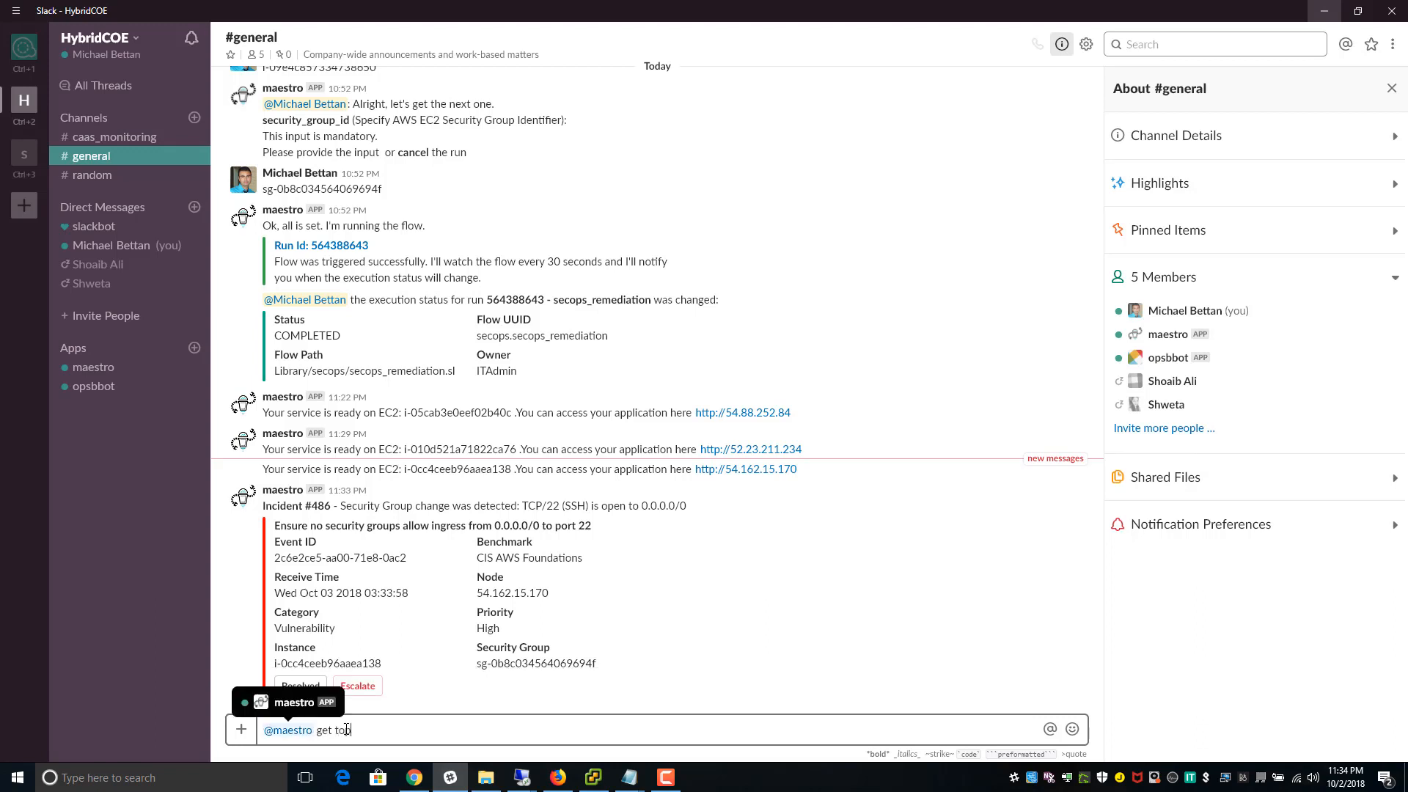
type("ology")
key("Return")
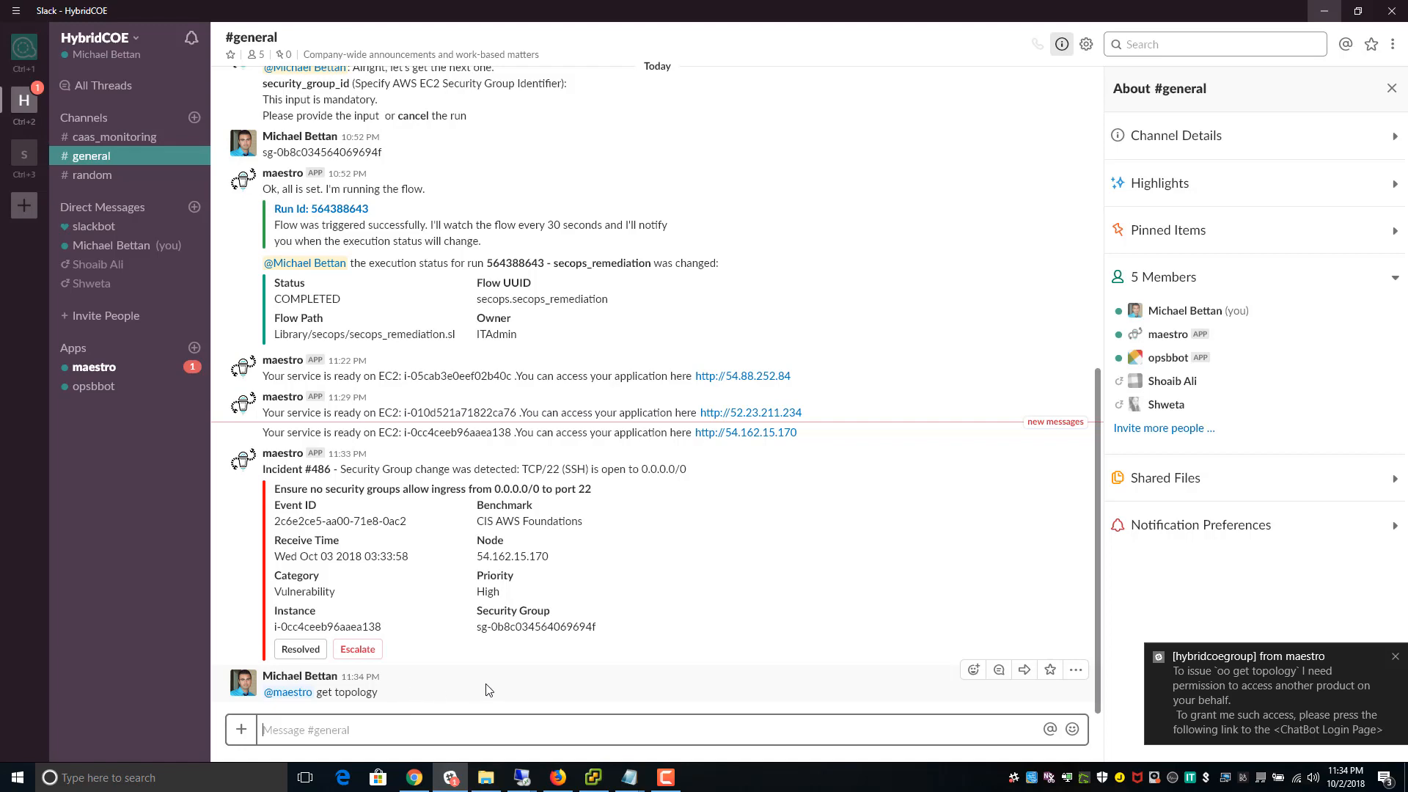
- Sign in through maestro's newest ChatBot Login Page link as ITAdmin with the account password, close the login window and return to Slack
left_click(99, 367)
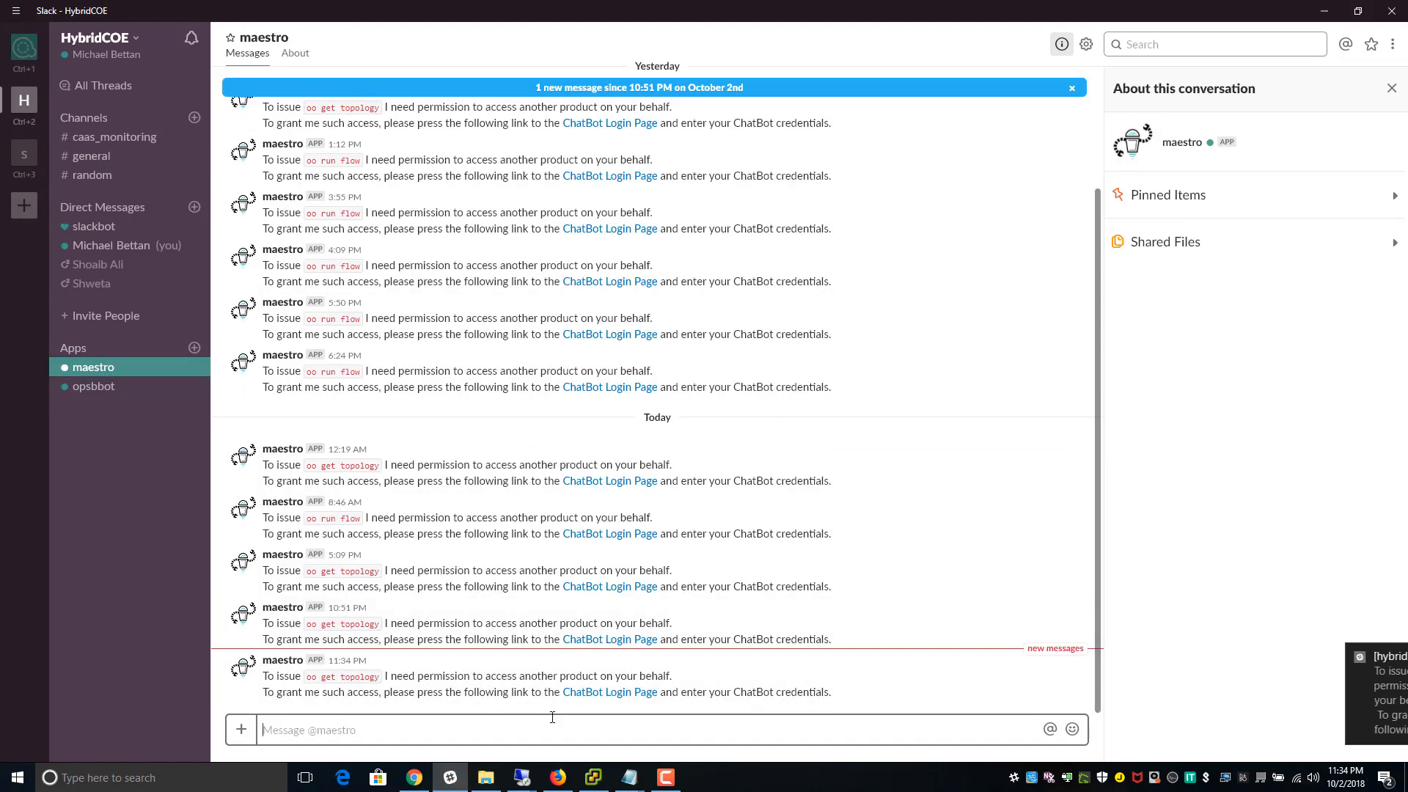
left_click(612, 692)
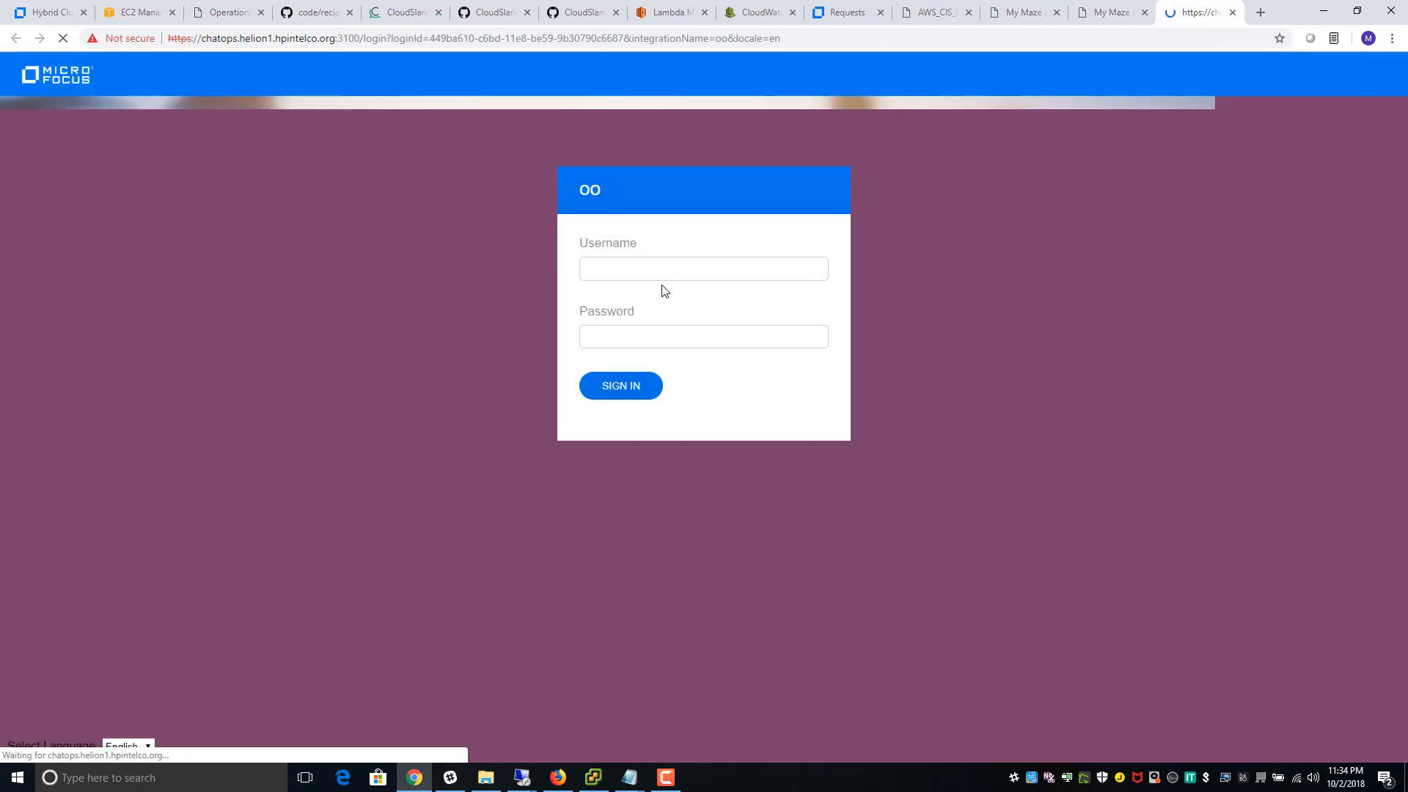
left_click(641, 274)
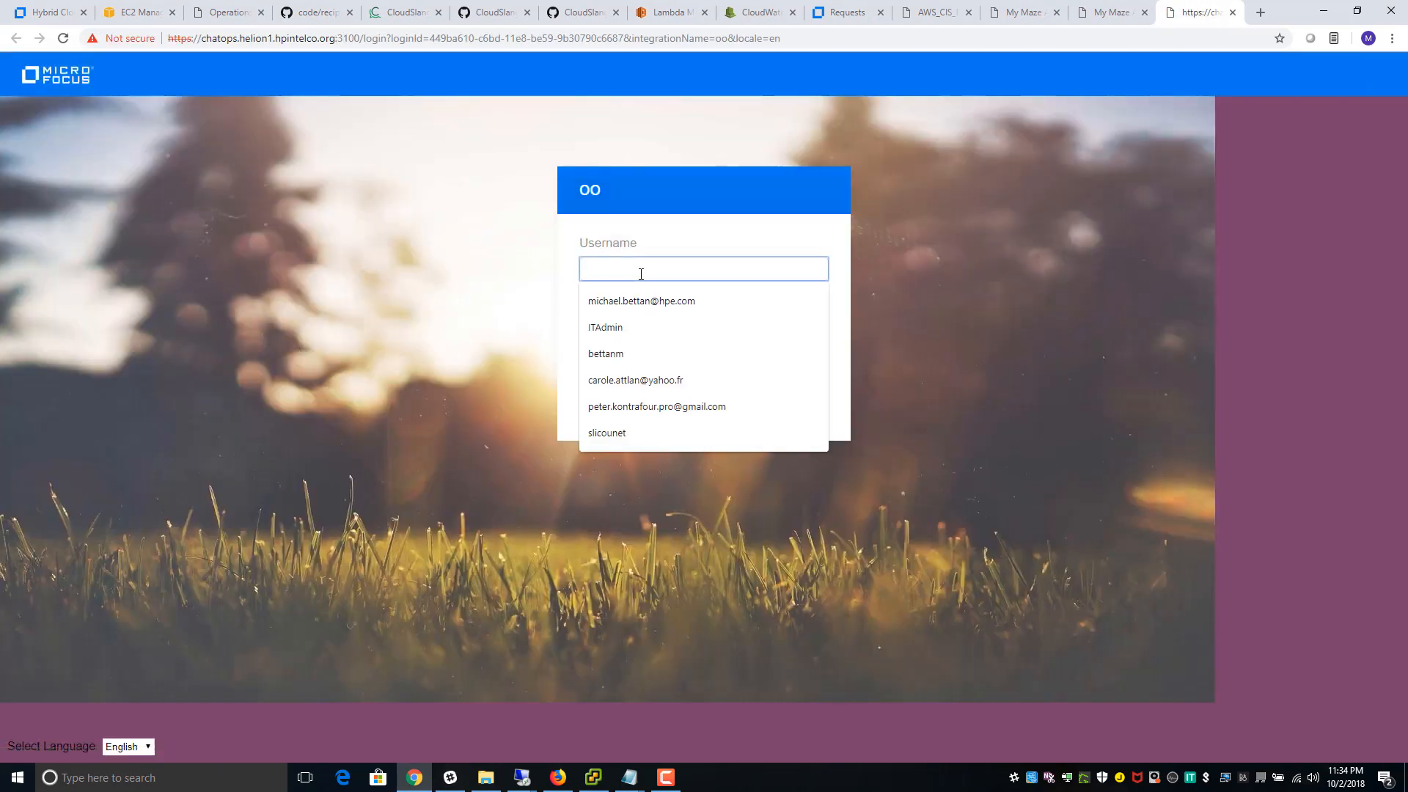
type("ITAdmin")
key("Tab")
type("•••")
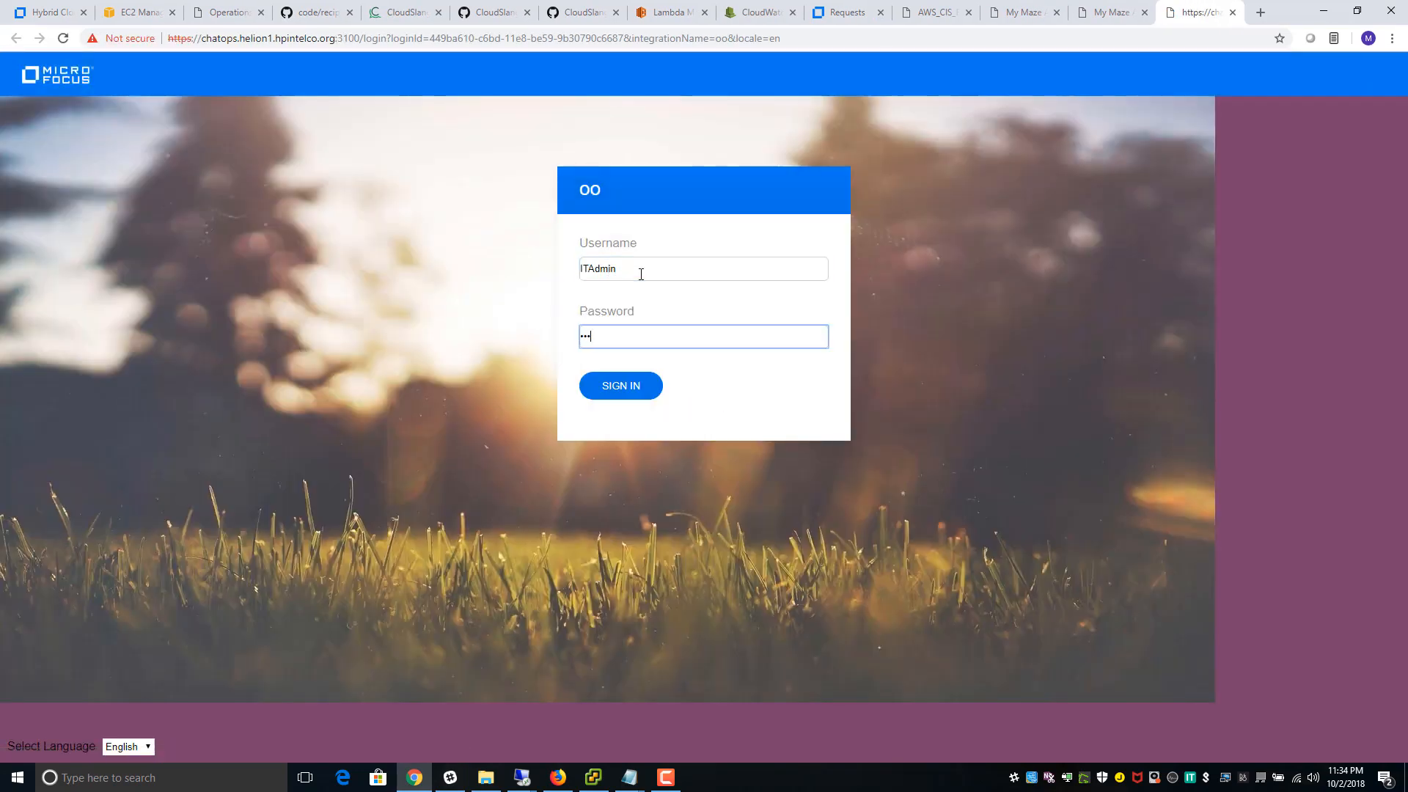
type("••")
key("Return")
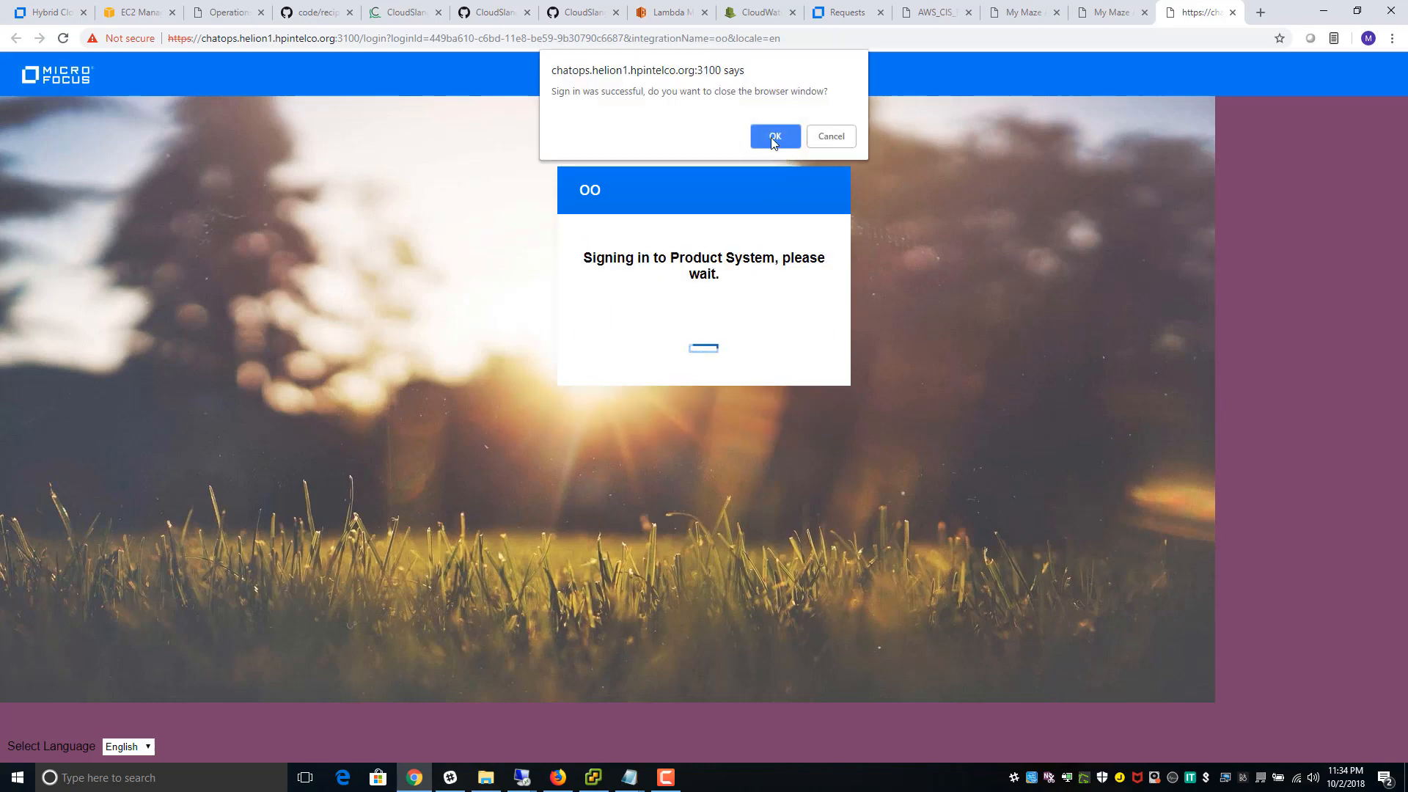
left_click(771, 138)
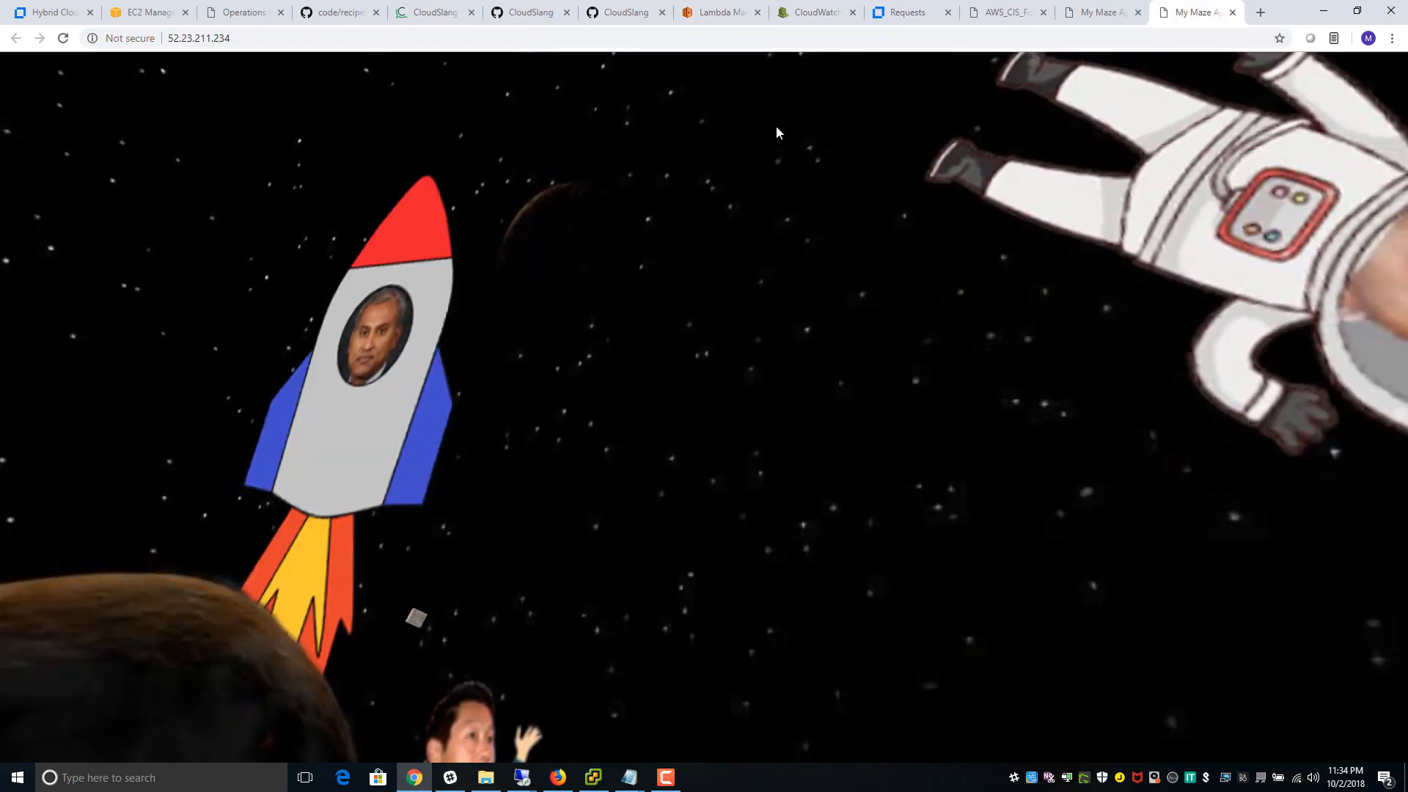
left_click(1235, 12)
left_click(1016, 779)
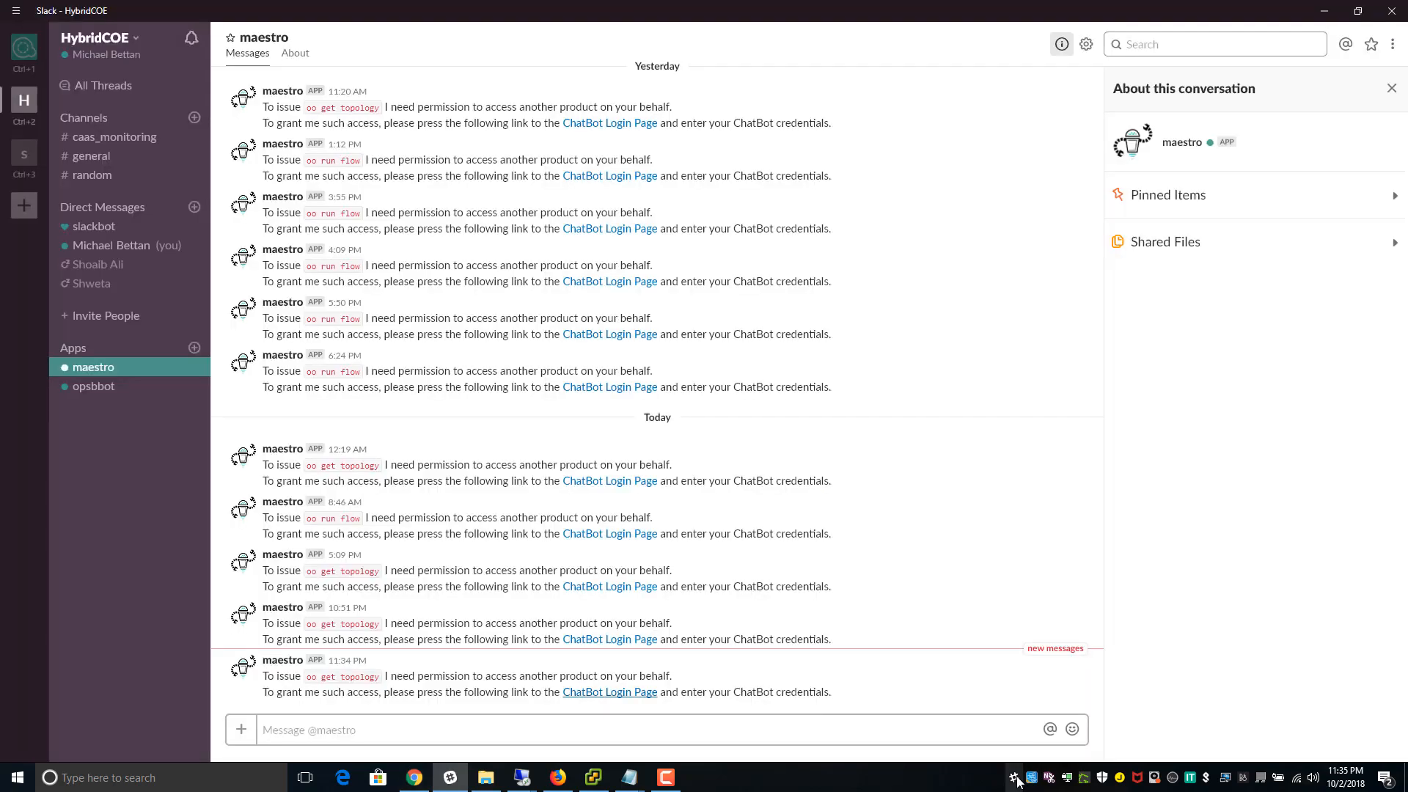
left_click(97, 156)
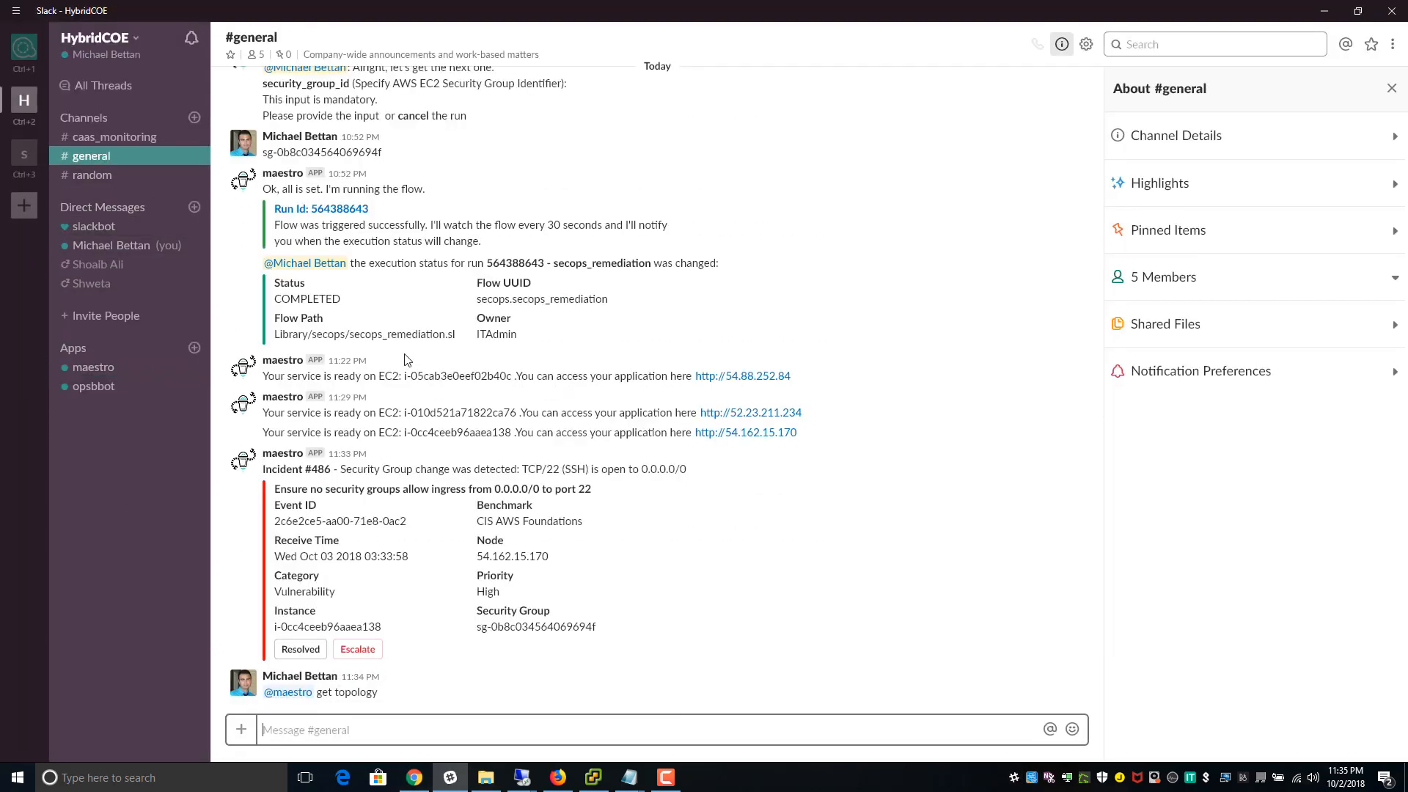
type("@m")
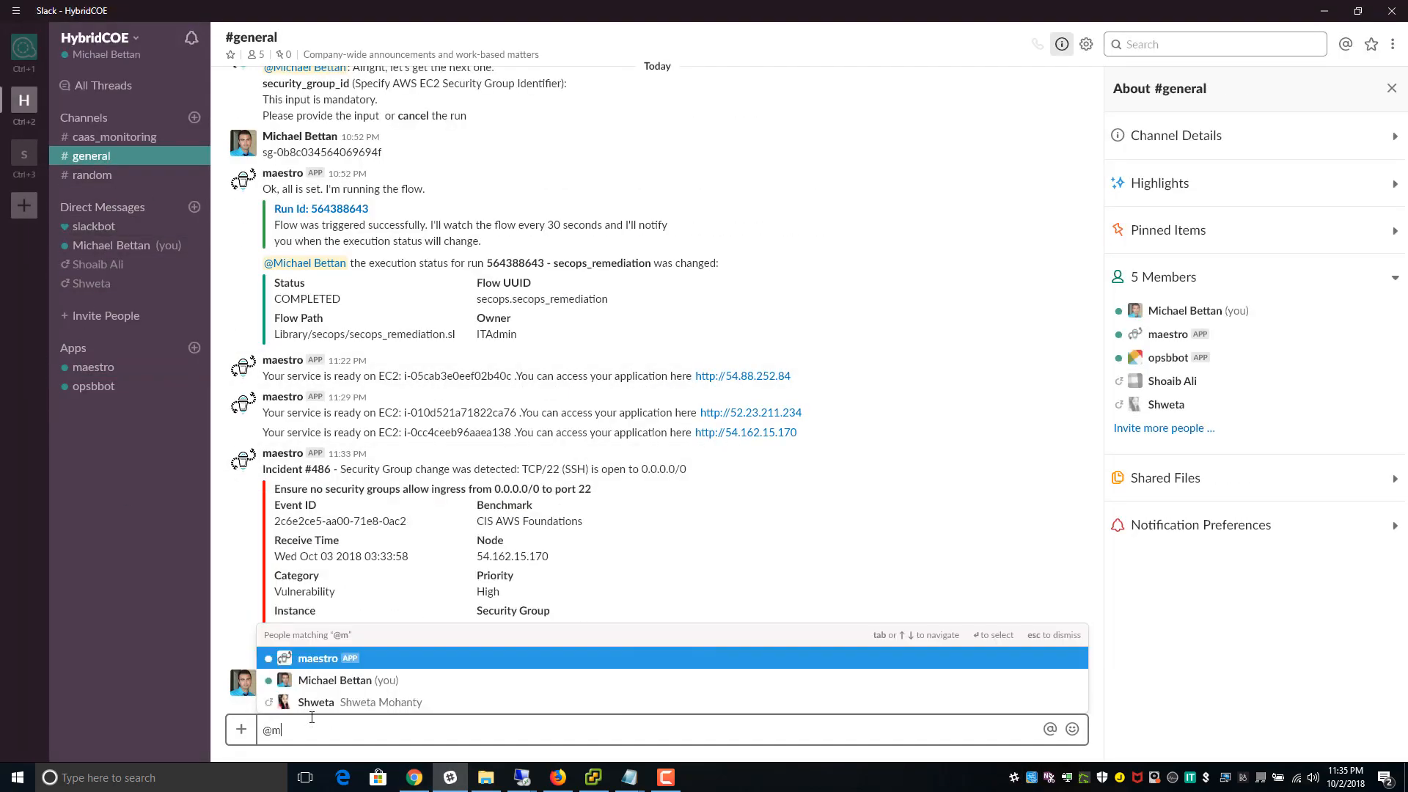
type("aestro run f")
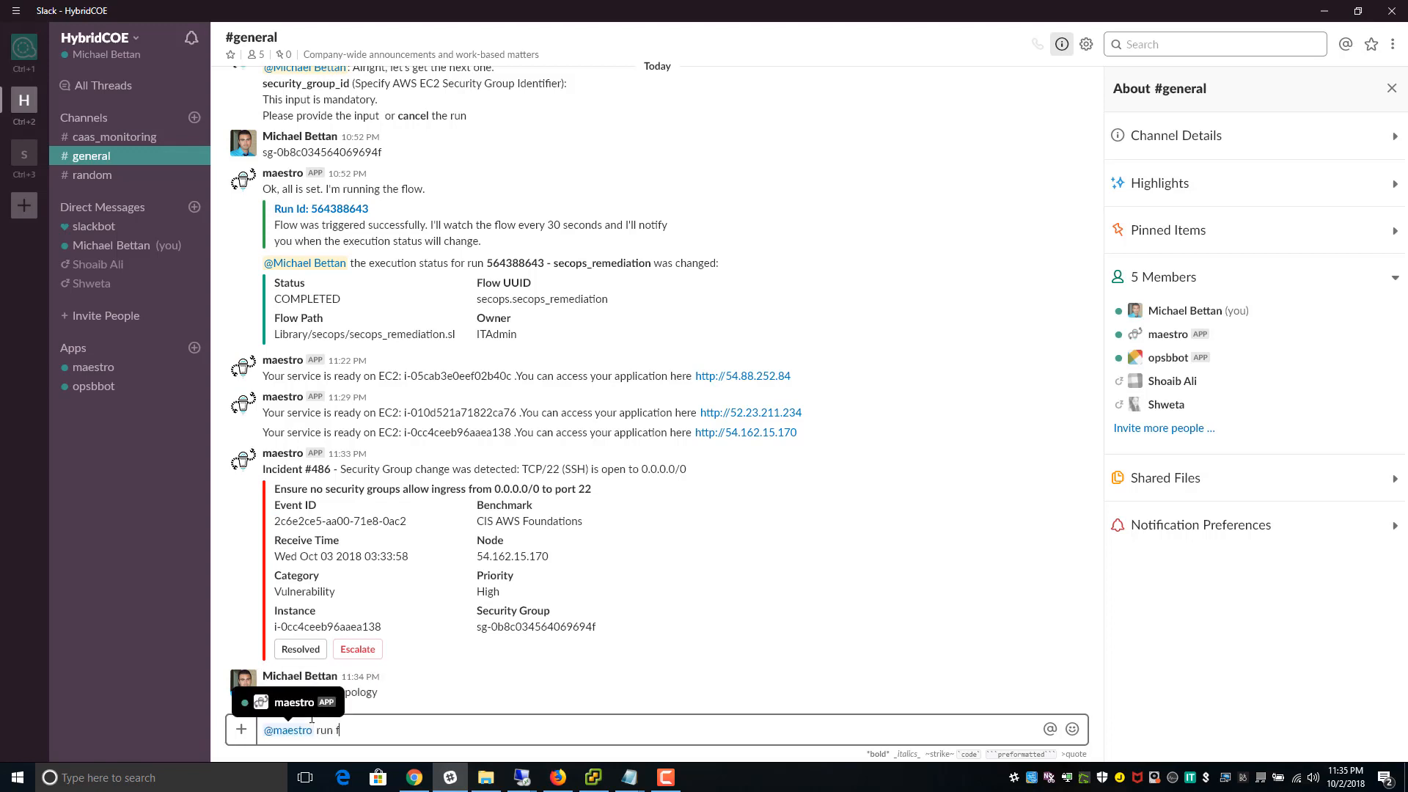
type("low")
key("shift+Return")
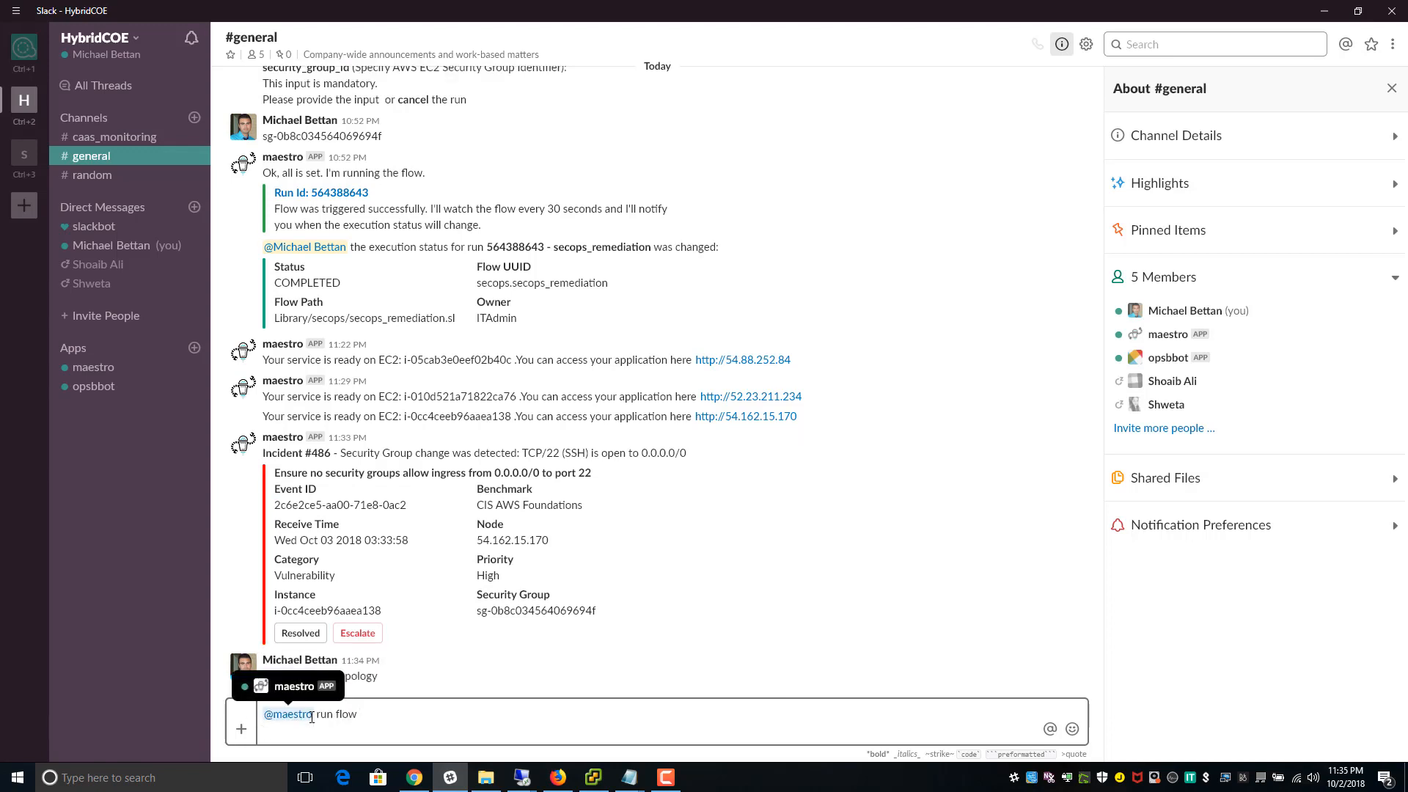
key("BackSpace")
type("\"sec")
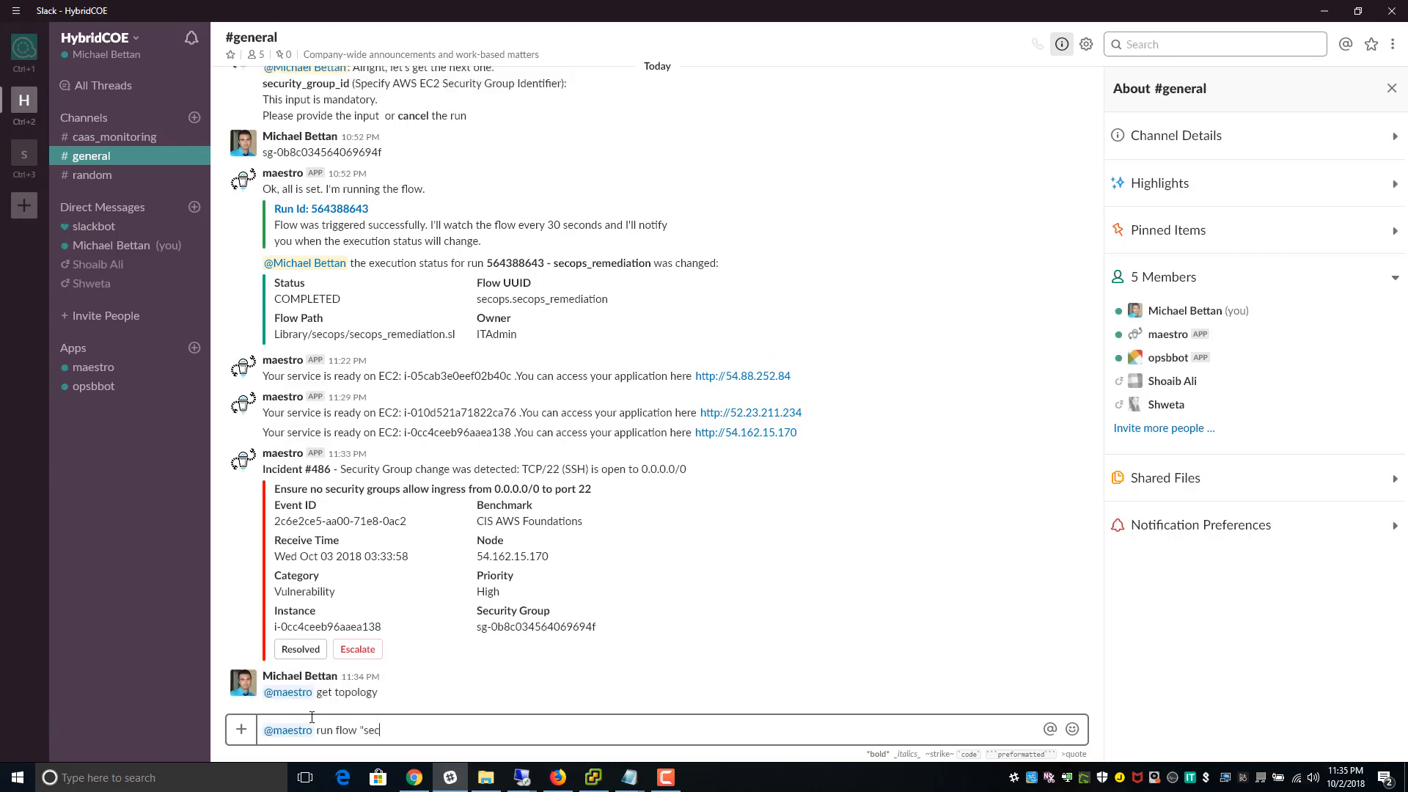
type("ops_remediation\"")
key("Return")
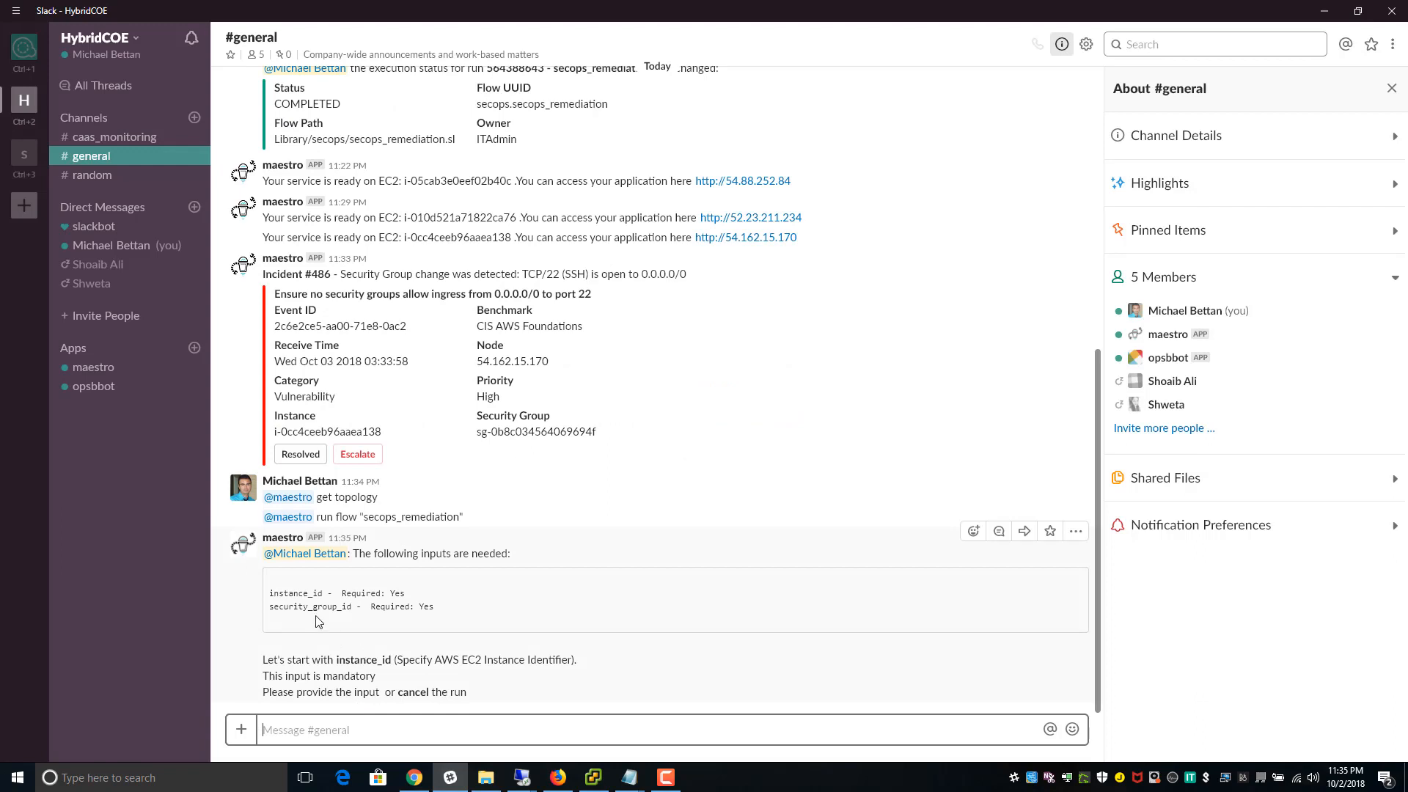
- Copy the instance ID i-0cc4ceeb96aaea138 from the Incident #486 message and send it as the reply to maestro's instance_id request
left_click_drag(389, 431, 277, 433)
key("ctrl+c")
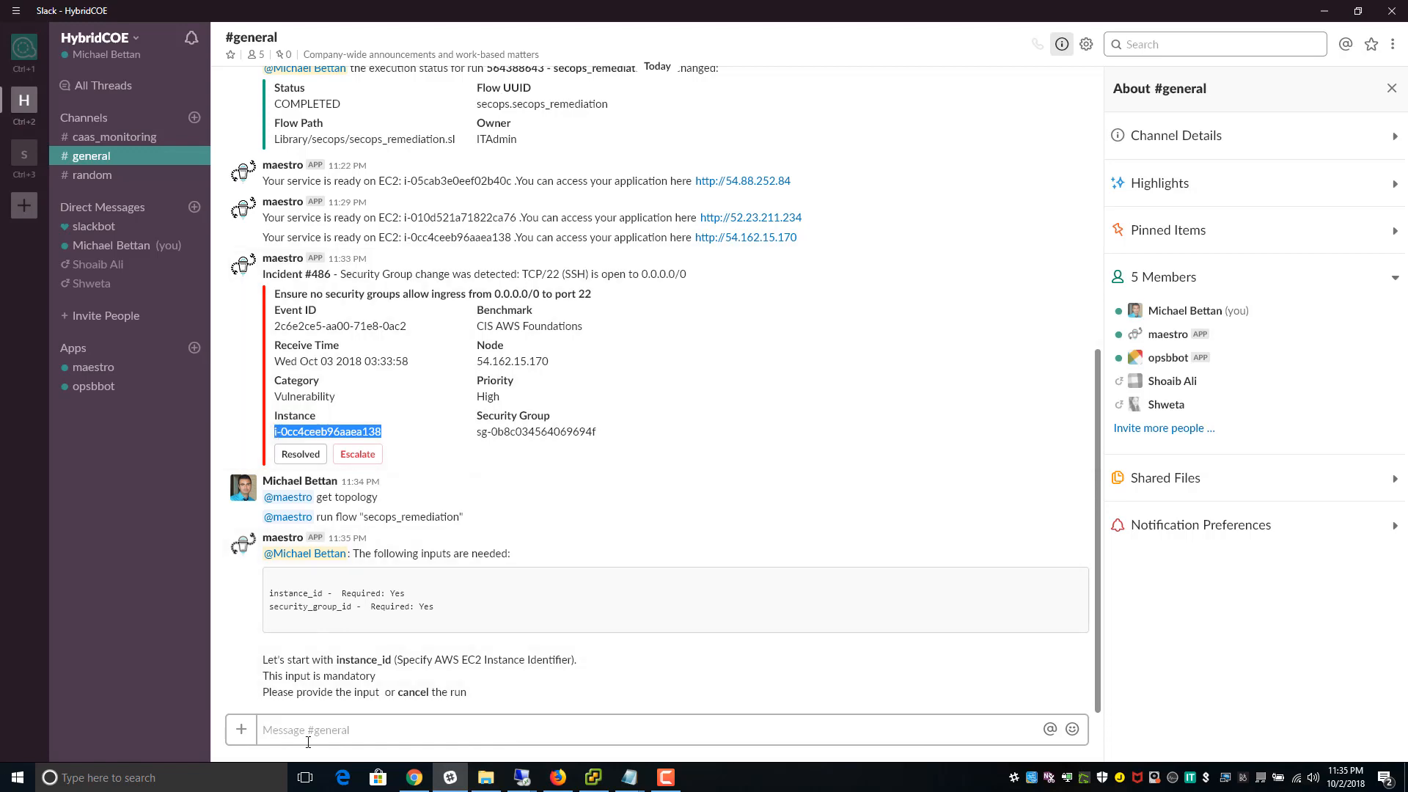
left_click(459, 729)
key("ctrl+v")
key("Return")
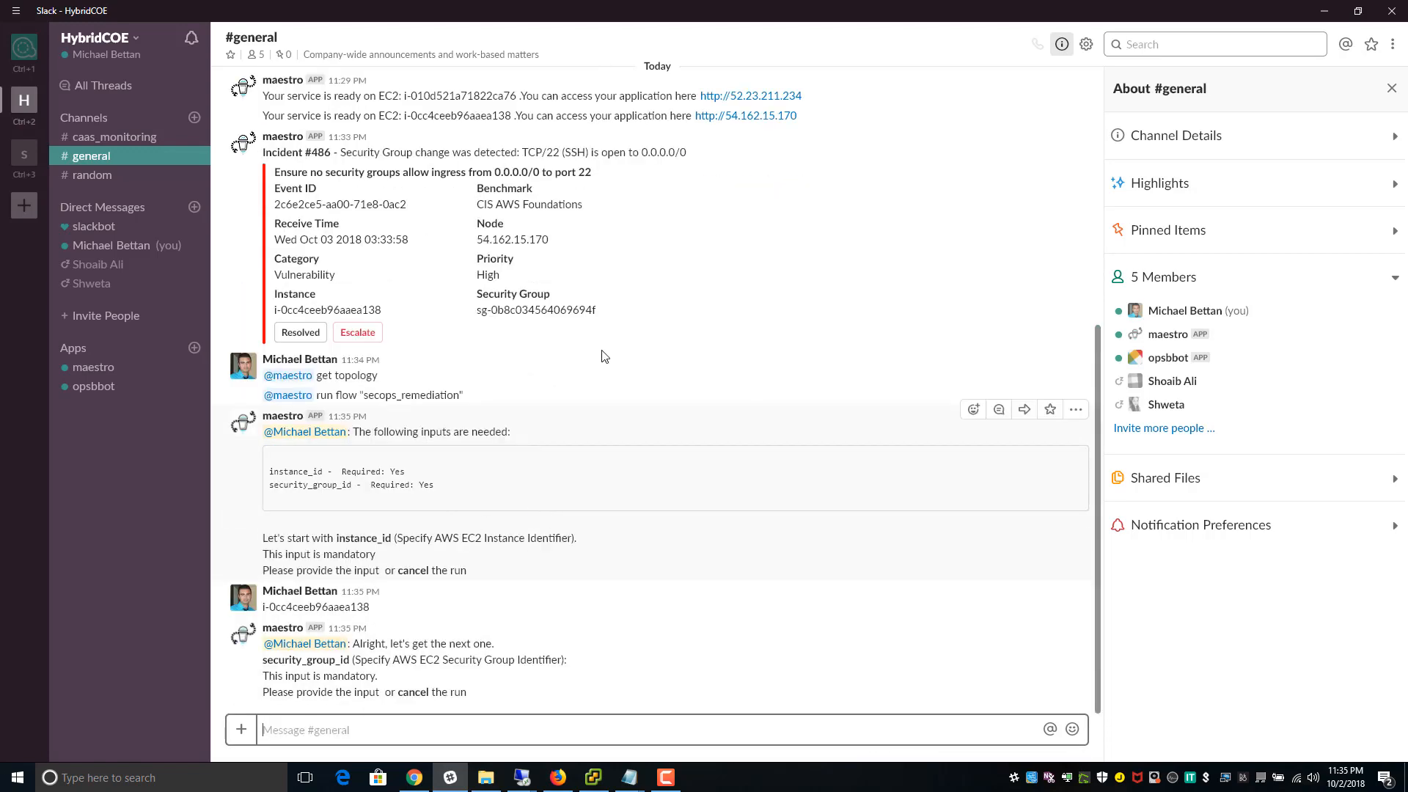
left_click_drag(598, 310, 479, 312)
key("ctrl+c")
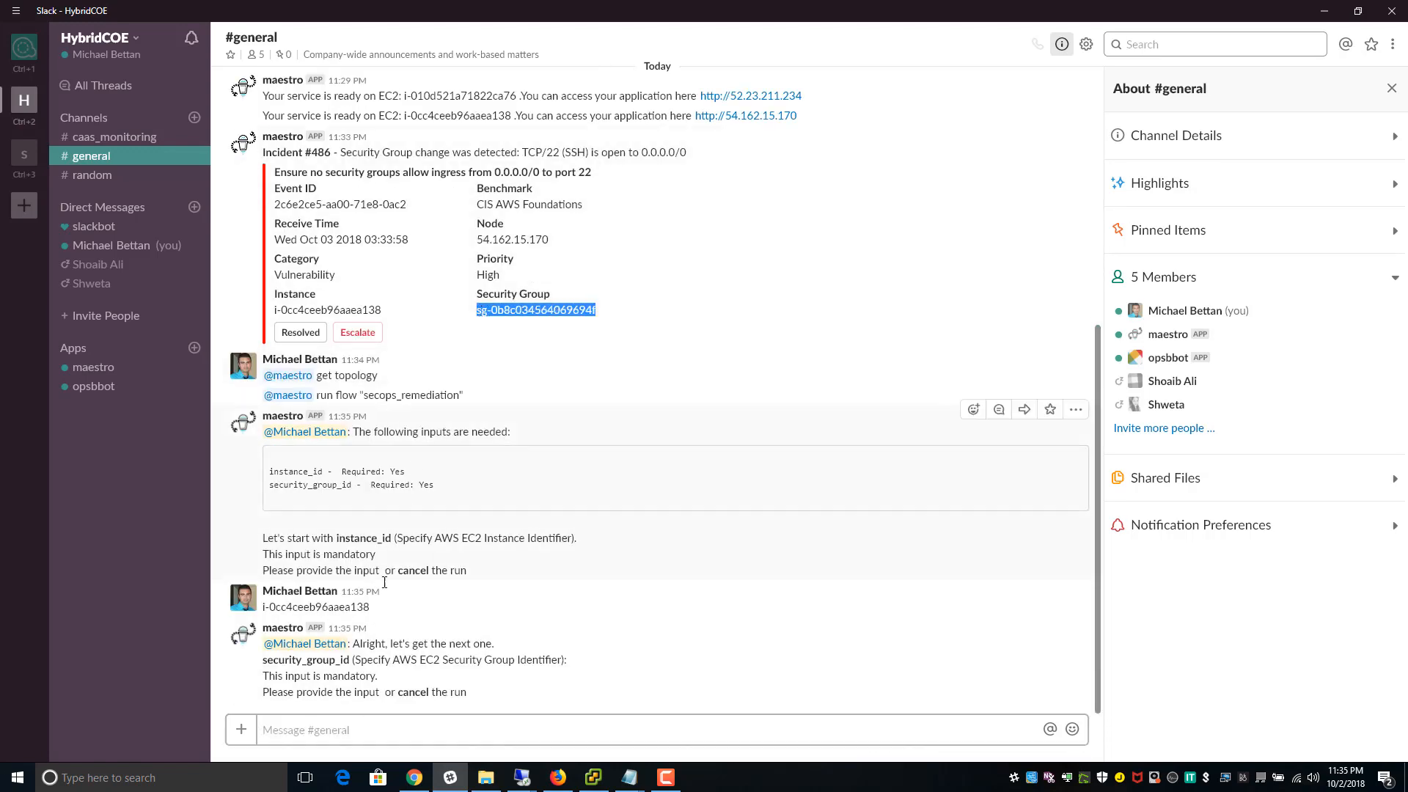
left_click(382, 729)
key("ctrl+v")
key("Return")
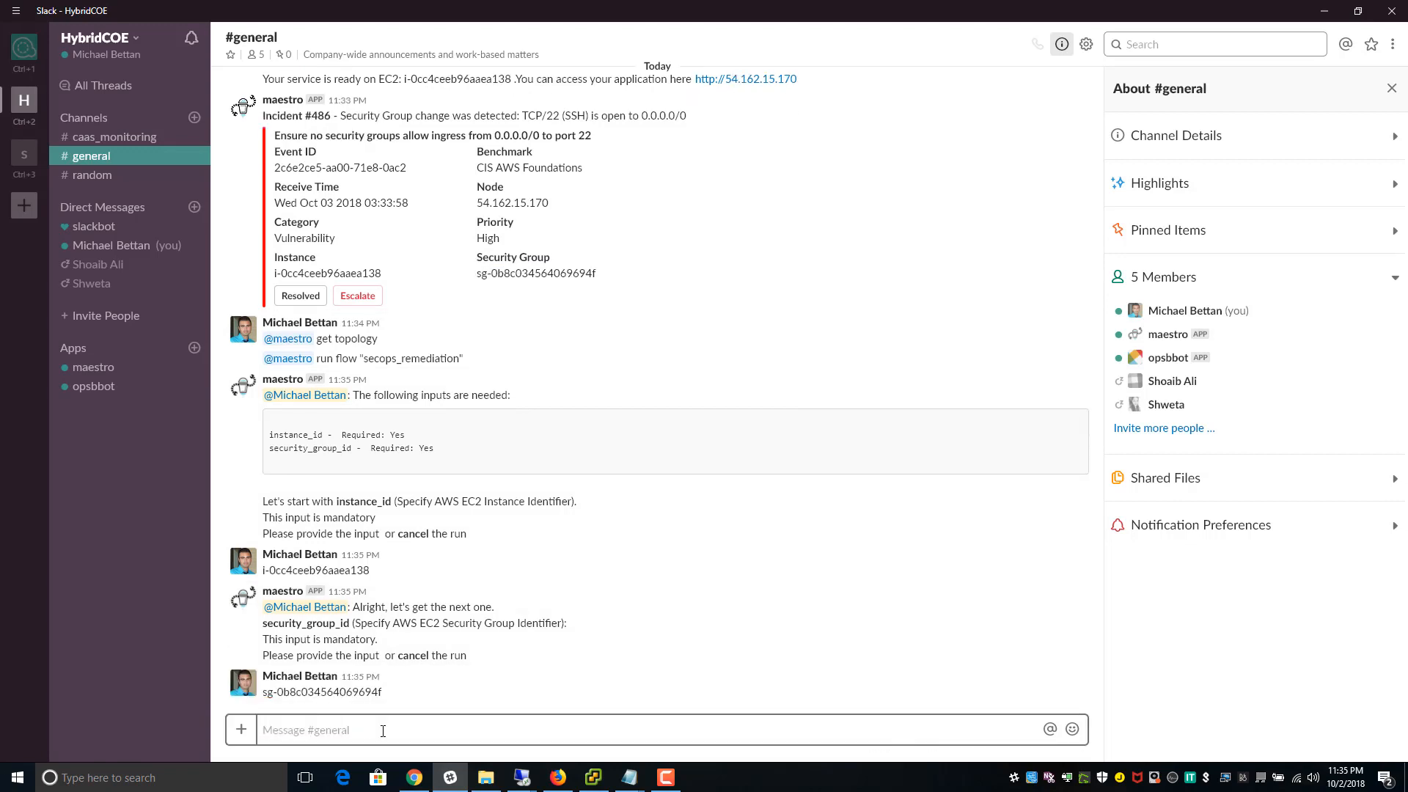
- Copy instance ID i-0cc4ceeb96aaea138 from Slack, refresh the EC2 instances list in Chrome, find that ID and select the instance
left_click_drag(370, 480, 263, 481)
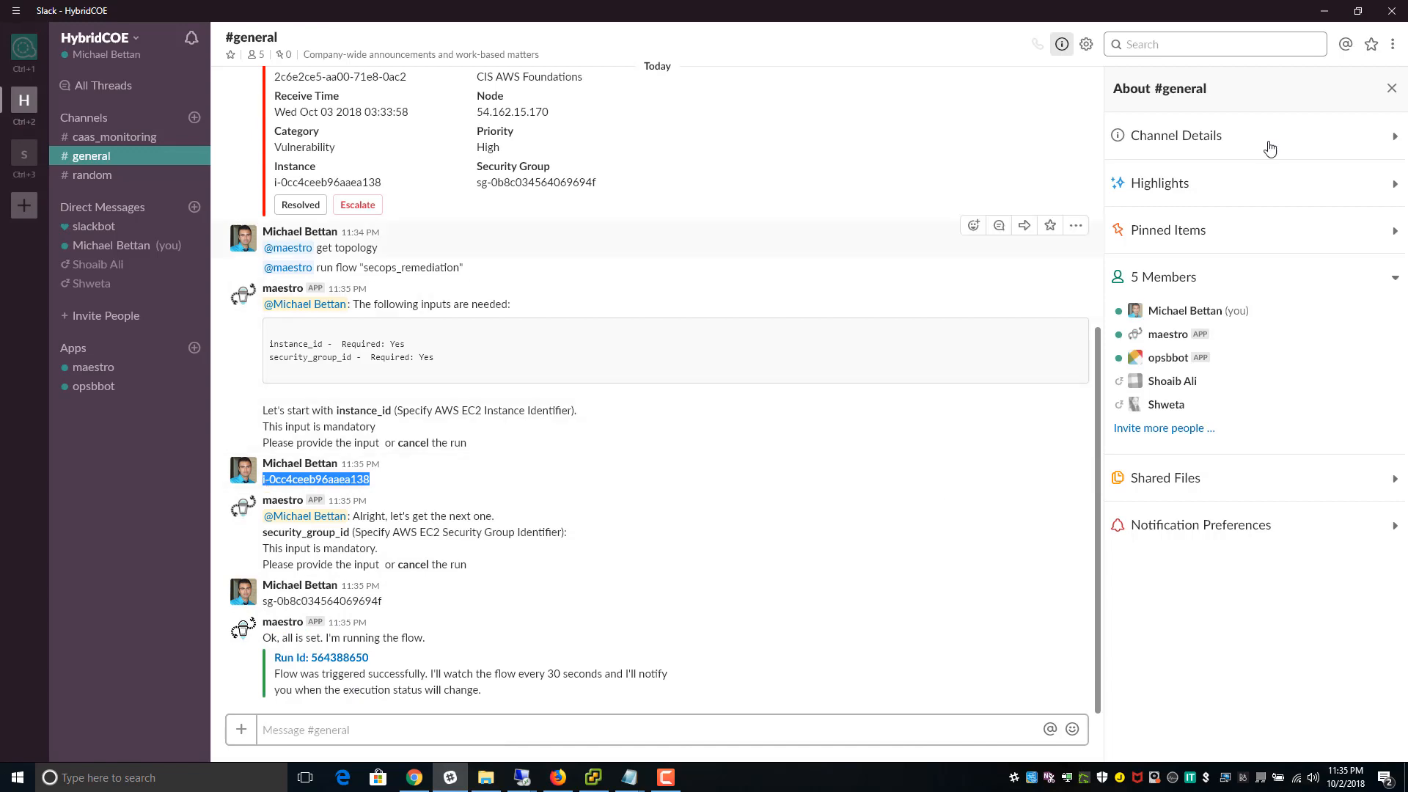
left_click(1325, 10)
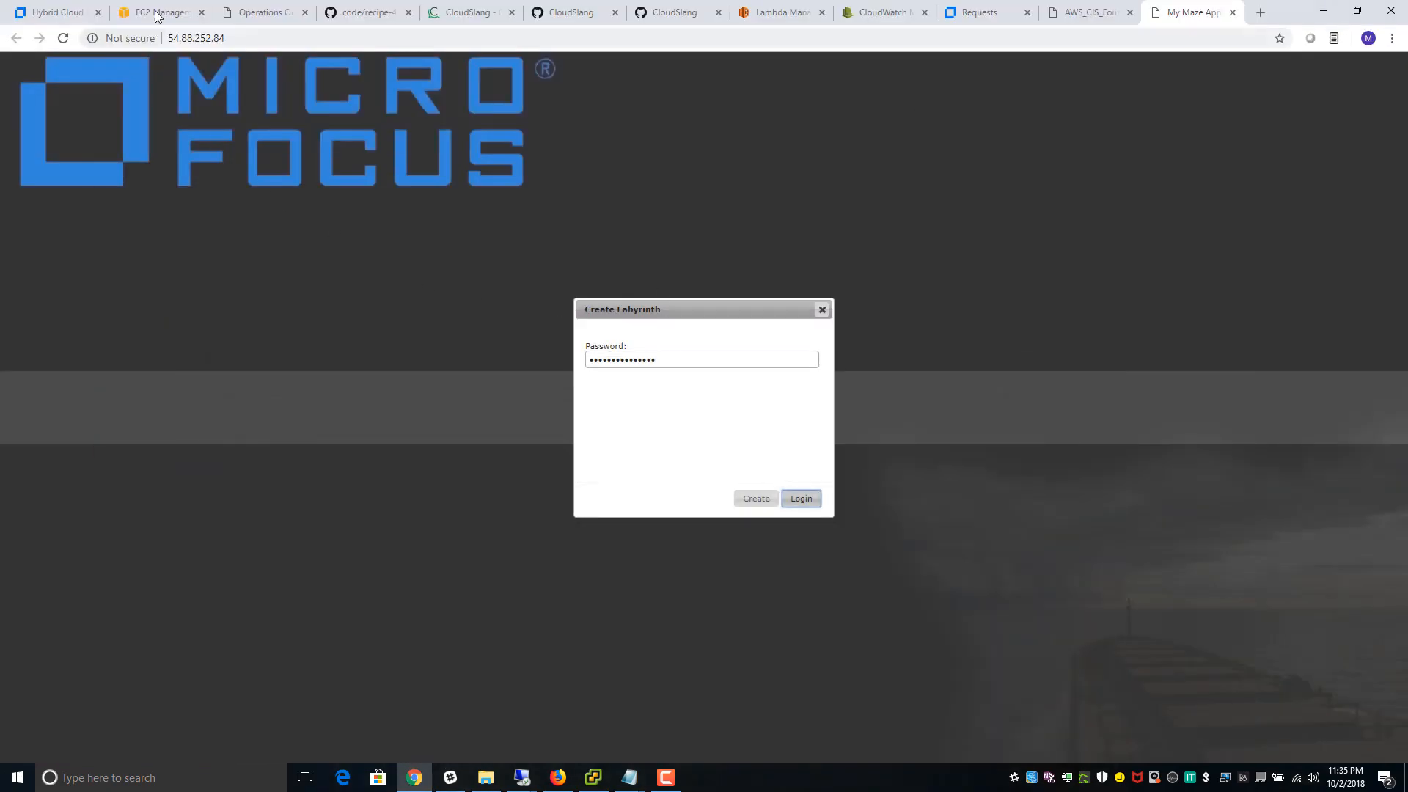
left_click(156, 14)
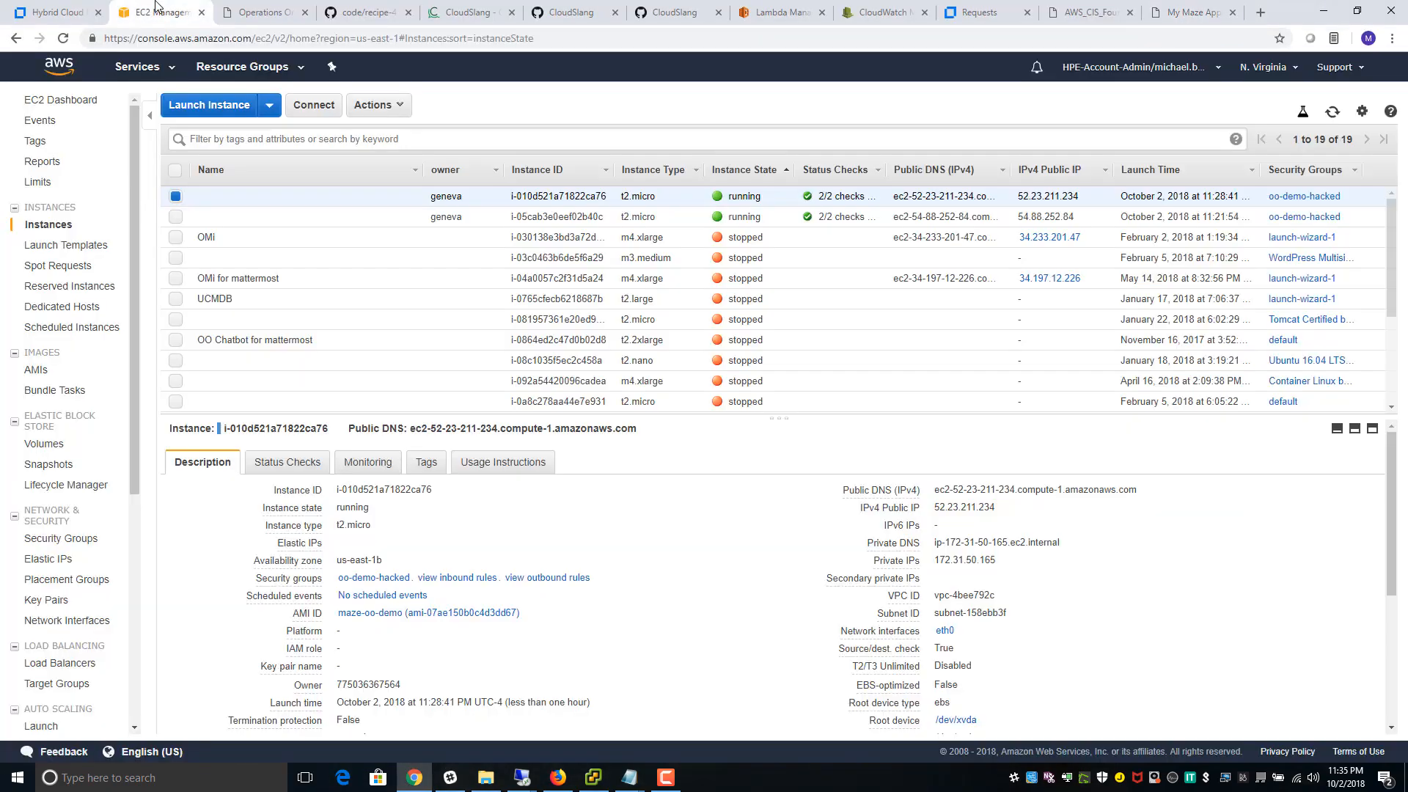
left_click(1331, 113)
key("ctrl+f")
key("ctrl+v")
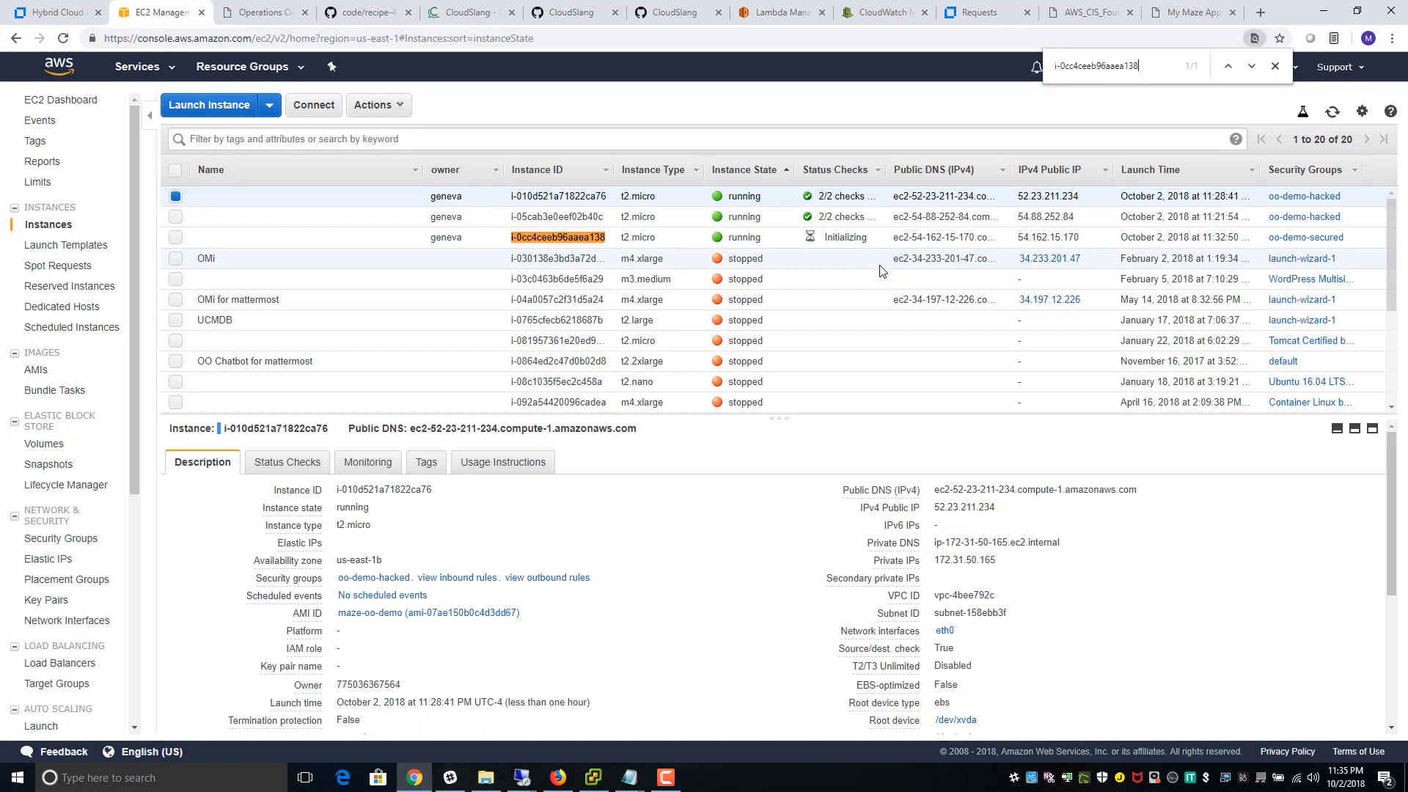
left_click(619, 238)
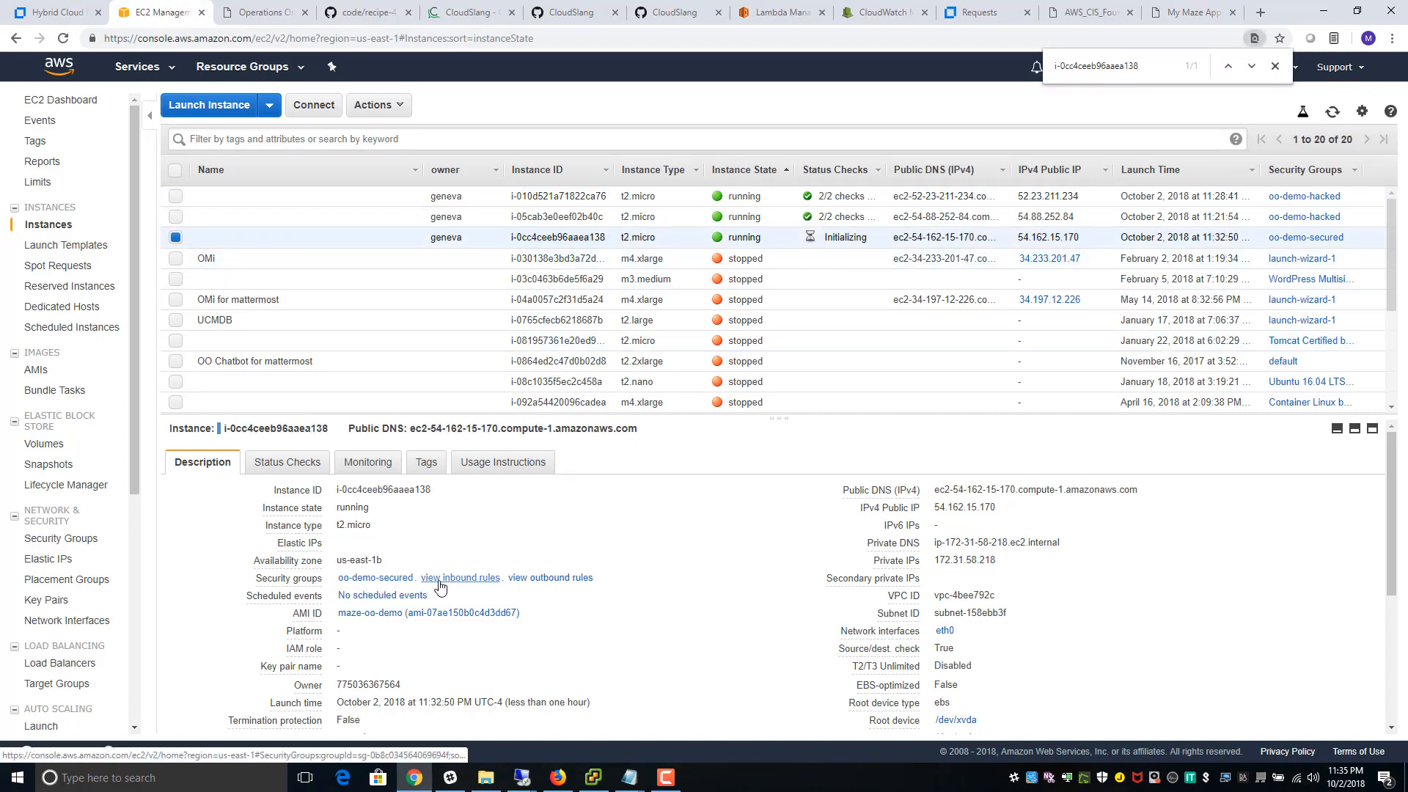
- Open the details of the newest secops_remediation run, ID 564388650, in Operations Orchestration's Run Explorer
left_click(264, 8)
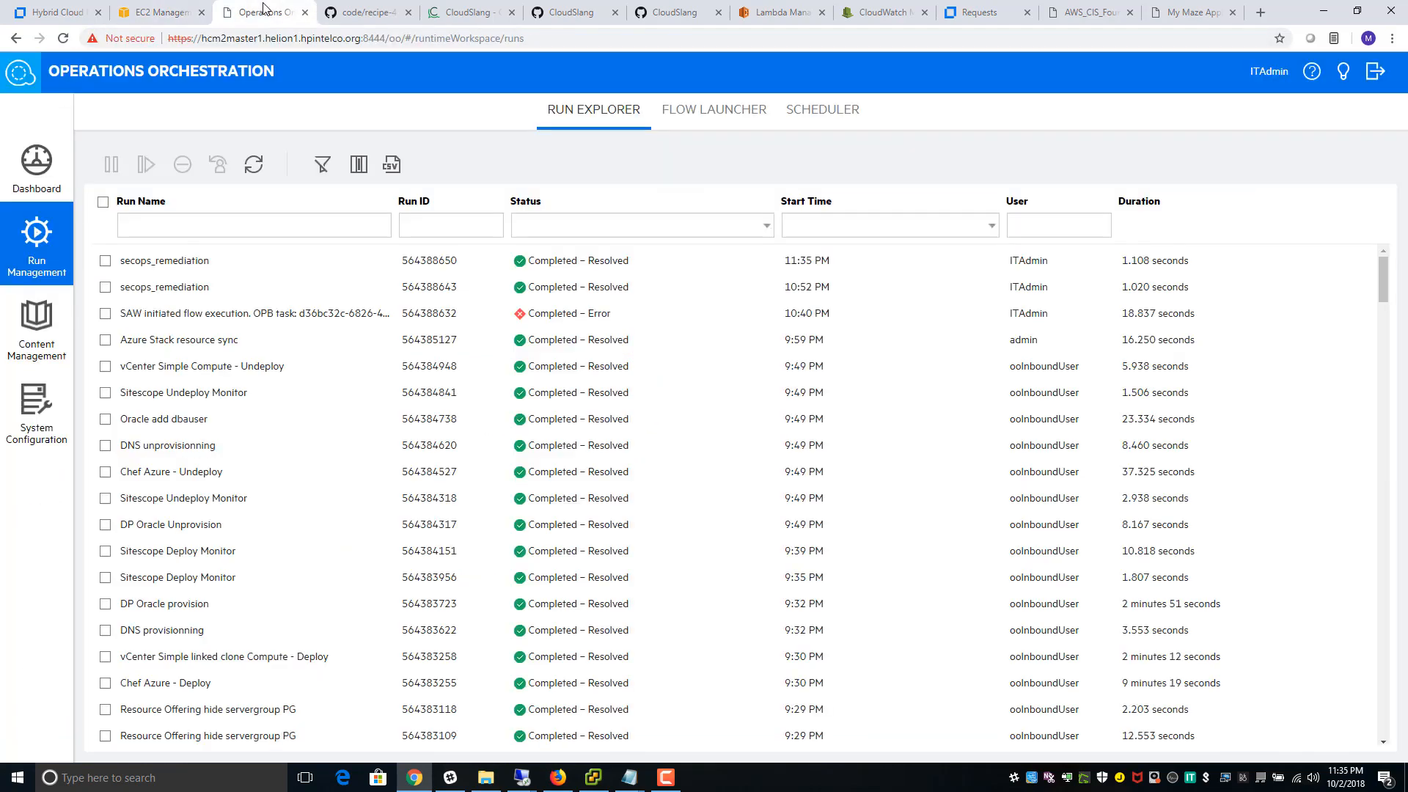
left_click(401, 271)
left_click(1357, 266)
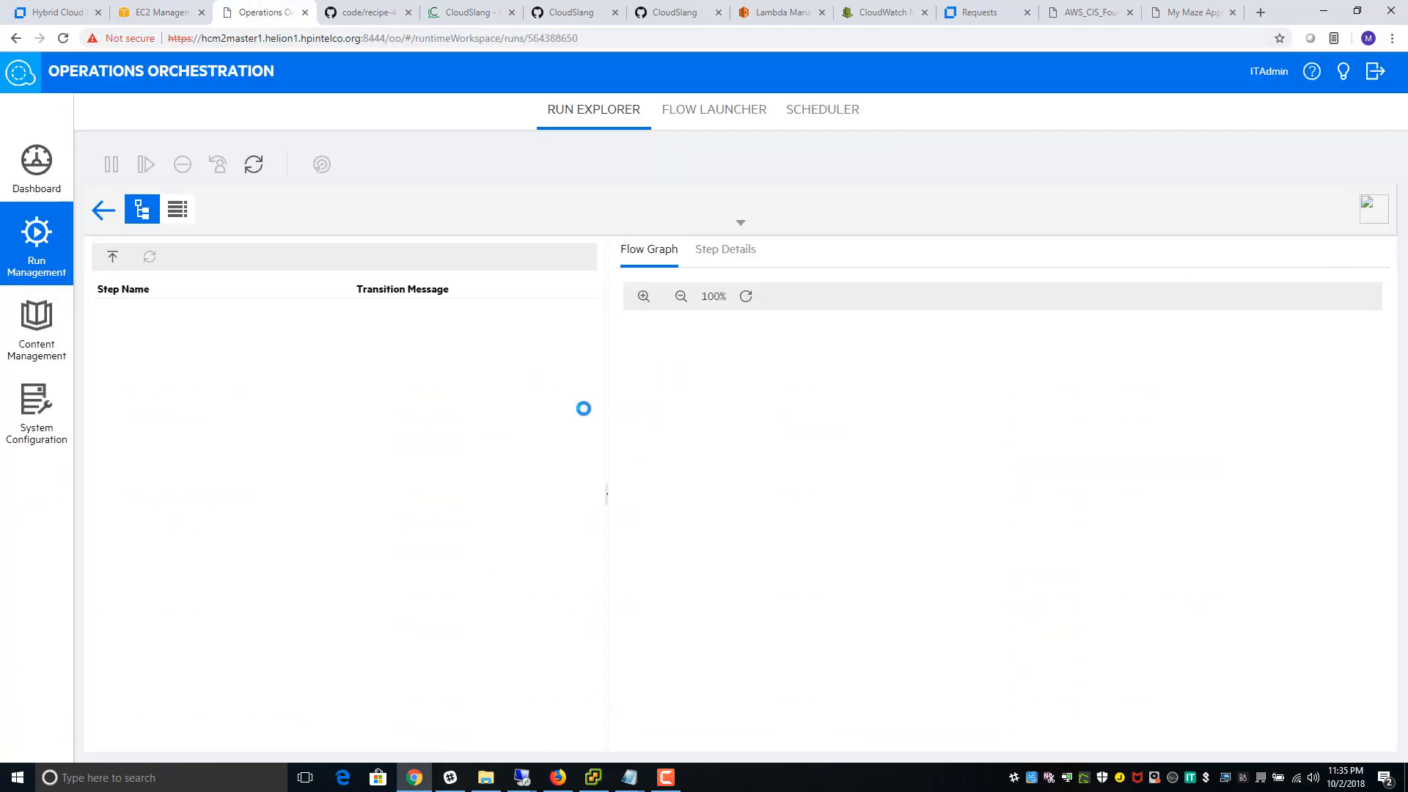
- View the inbound rules of the selected EC2 instance's security group, and return to Slack to check the flow's execution status
left_click(168, 8)
left_click(460, 578)
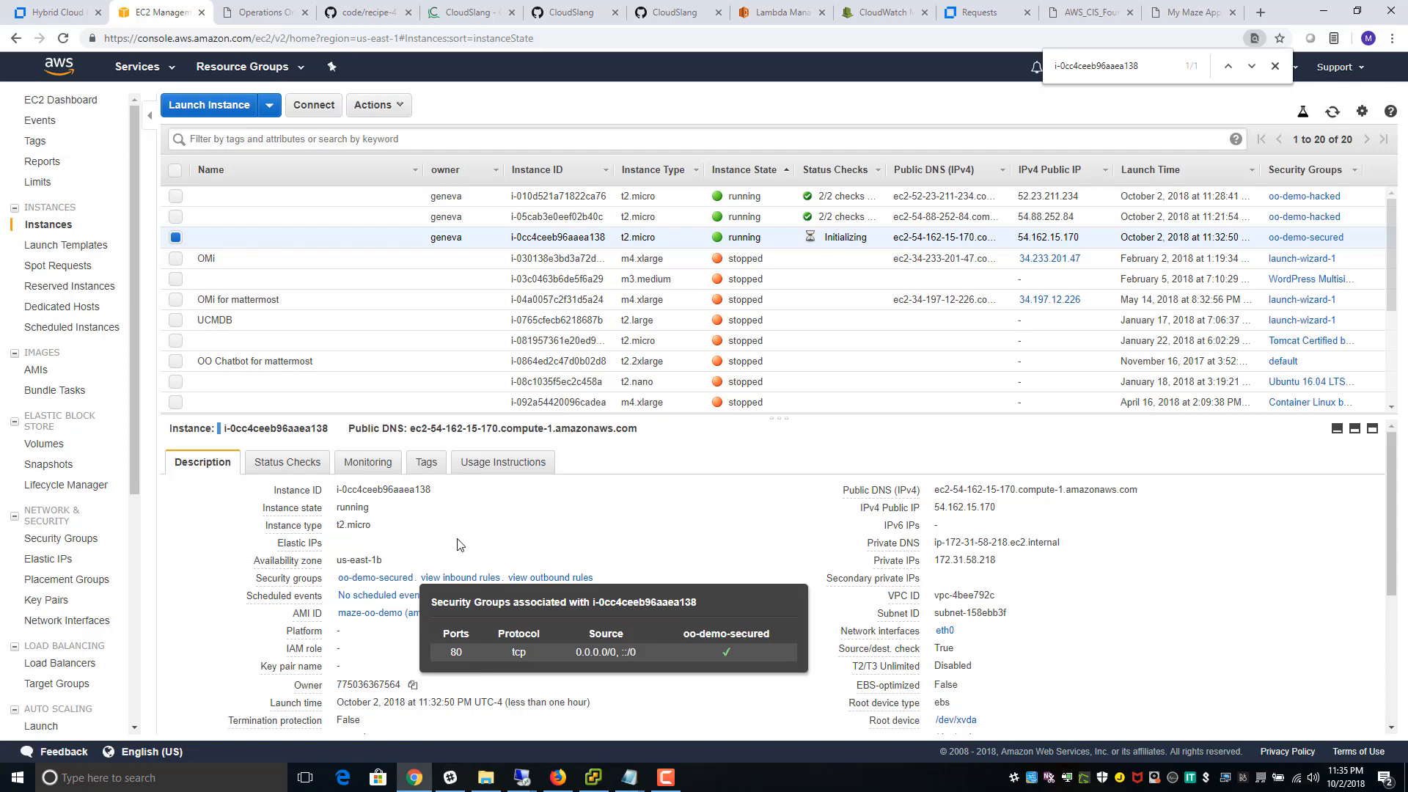
left_click(1010, 781)
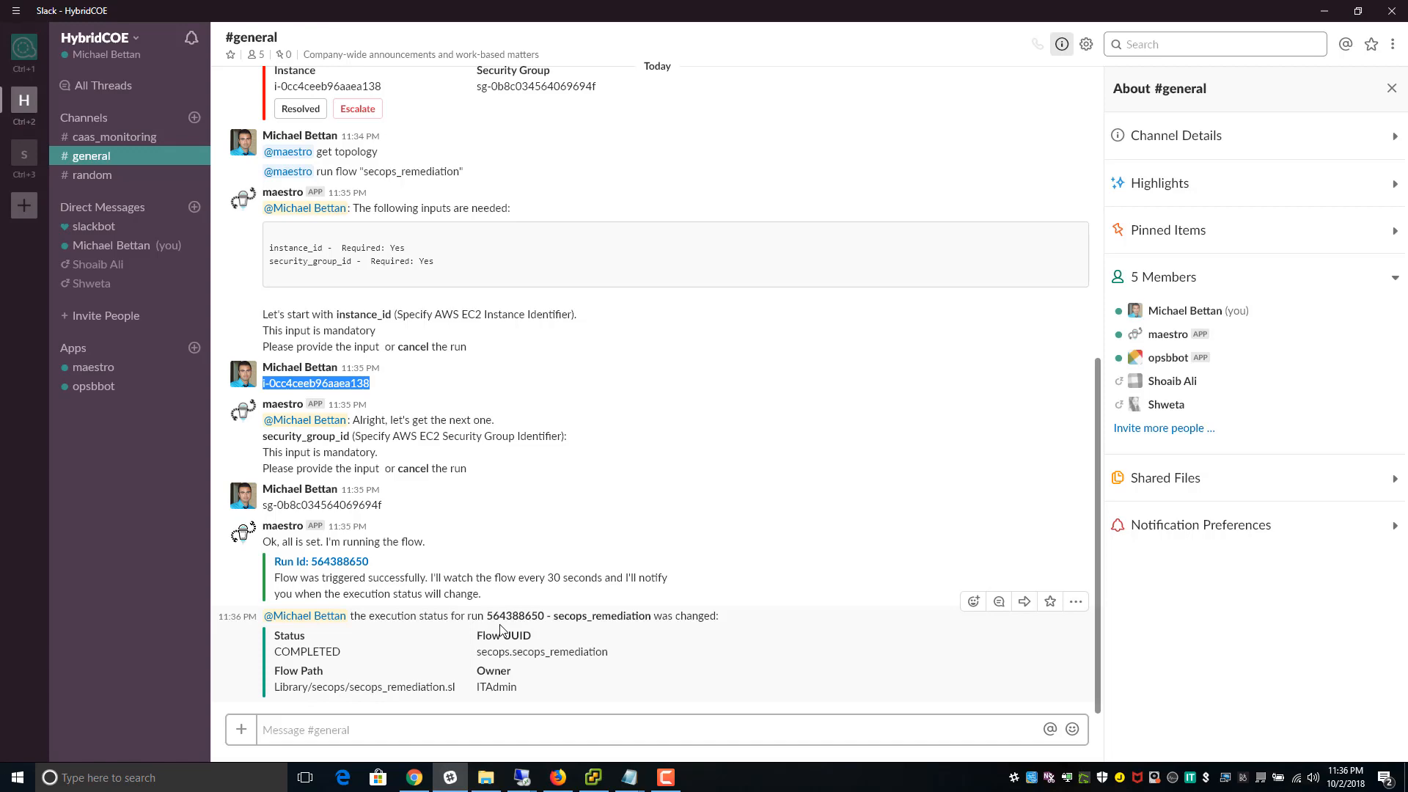
- Switch to the Kubernetes dashboard in Firefox and list the pods of the hcm1 namespace
left_click(560, 776)
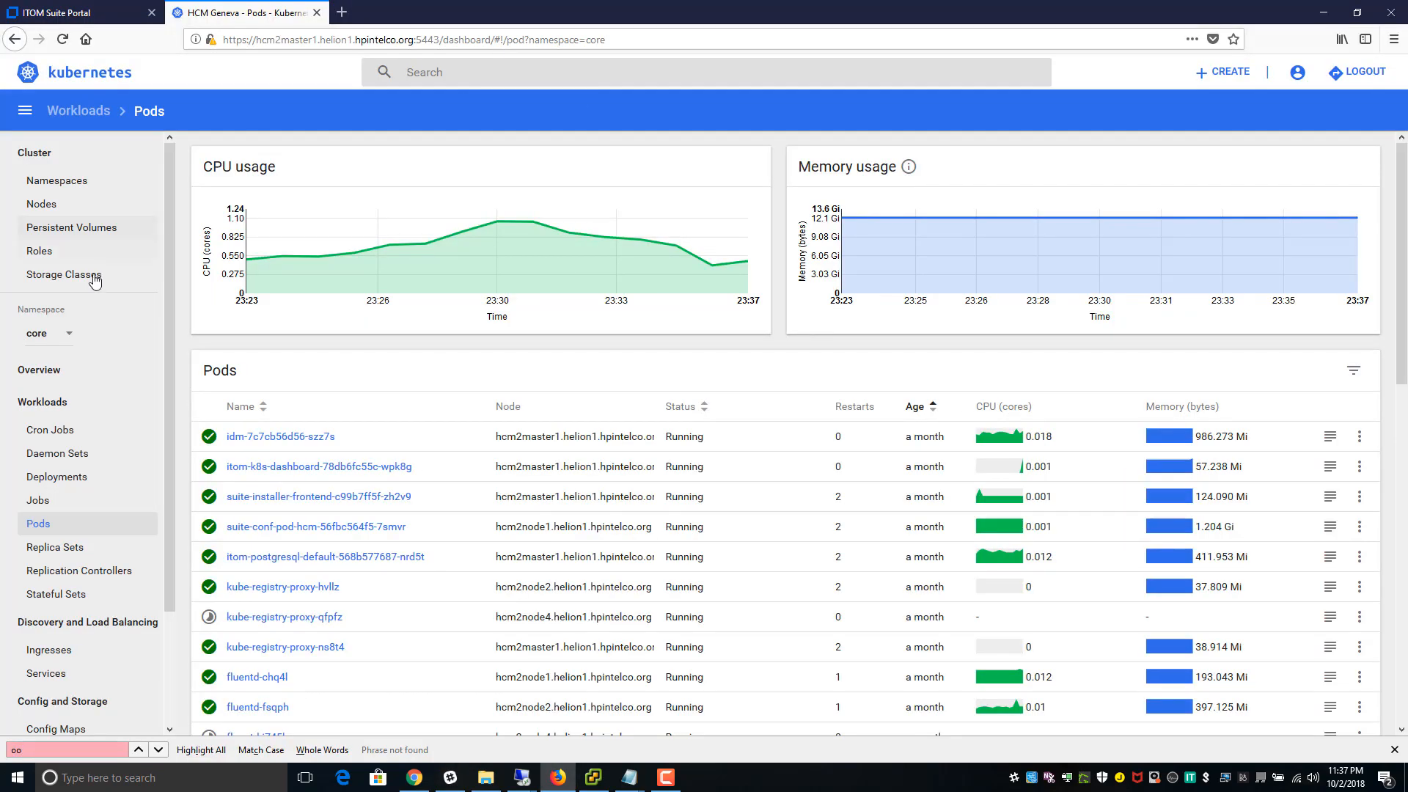
left_click(67, 333)
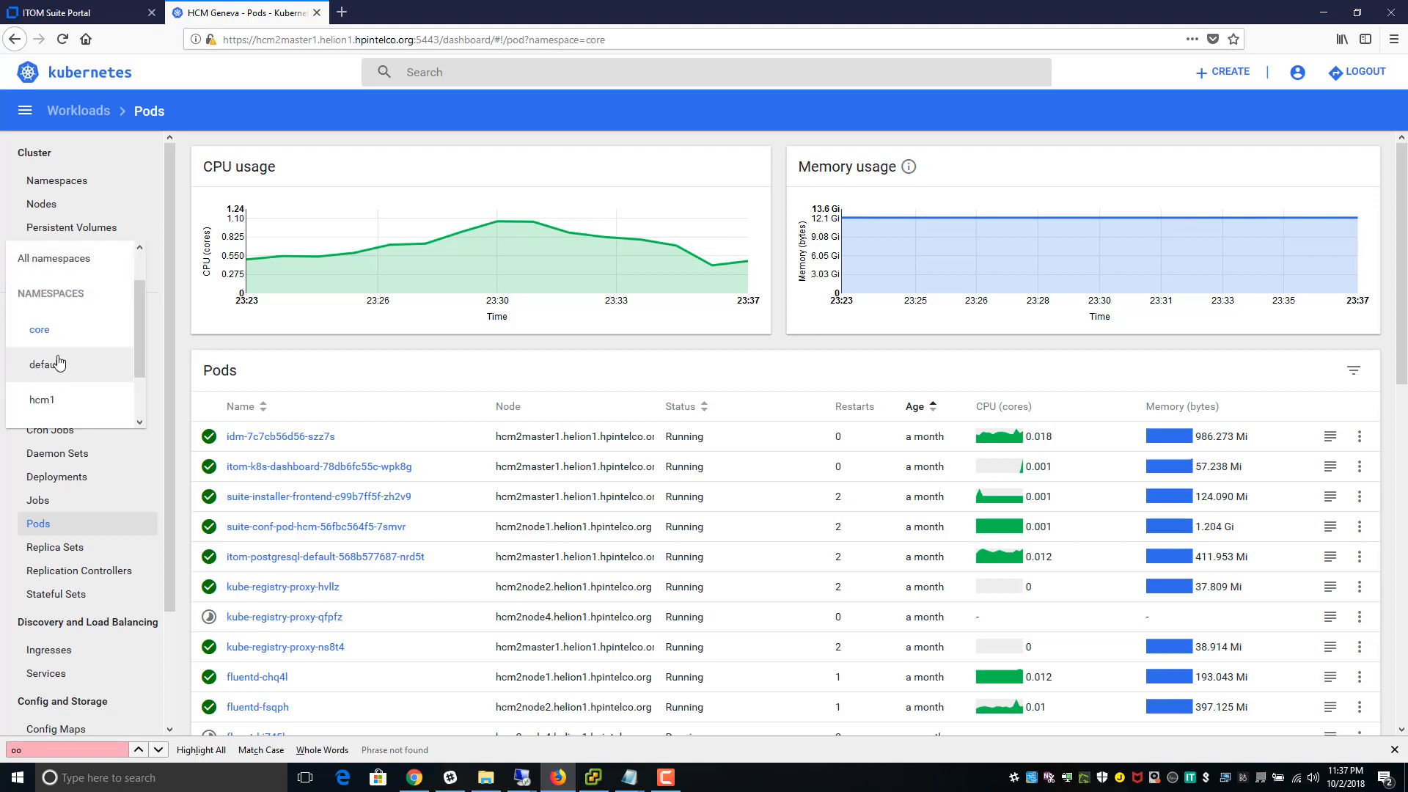
left_click(62, 397)
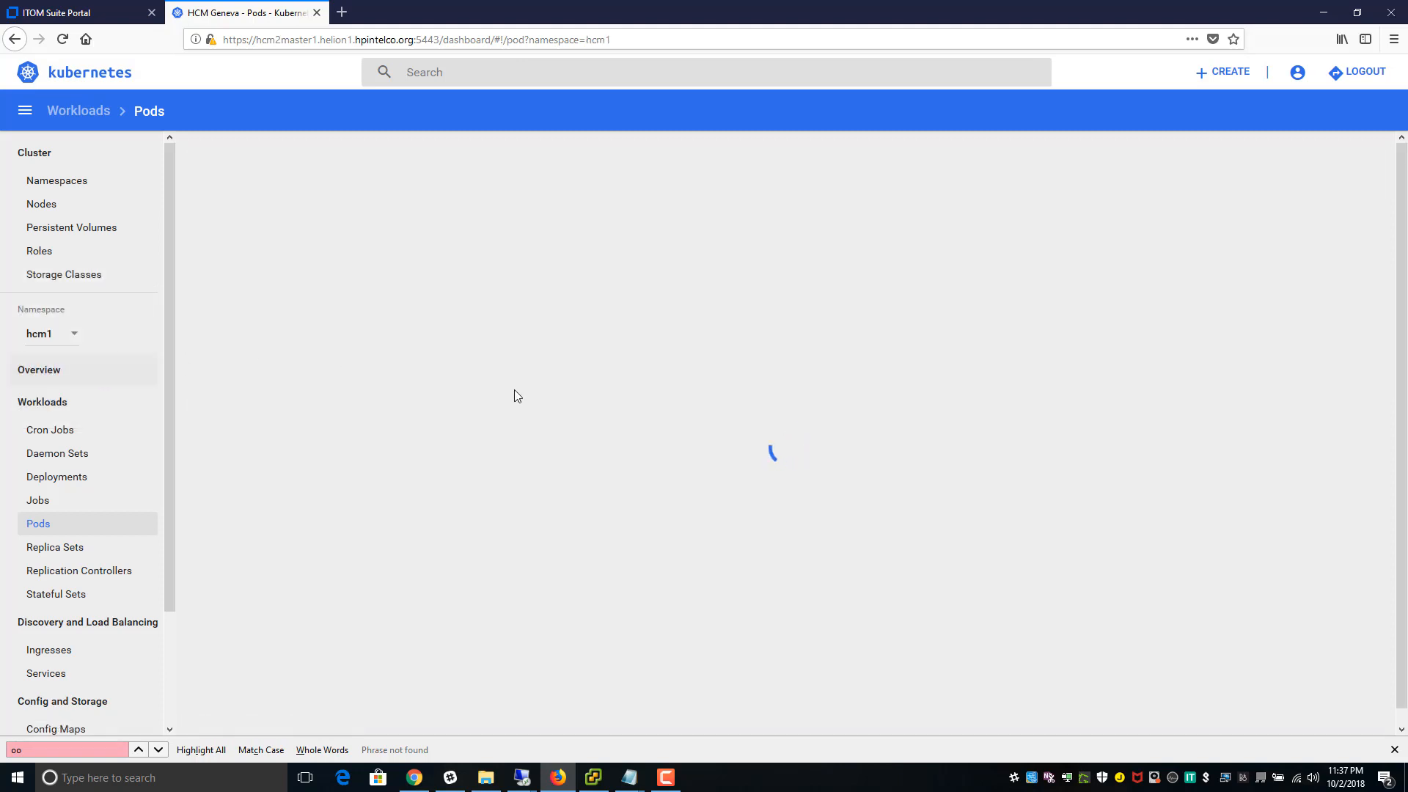
- Look through the hcm1 pod list and open the details of the pod hcm-oo-dd446d586-kj2gf
scroll(516, 458, "down", 5)
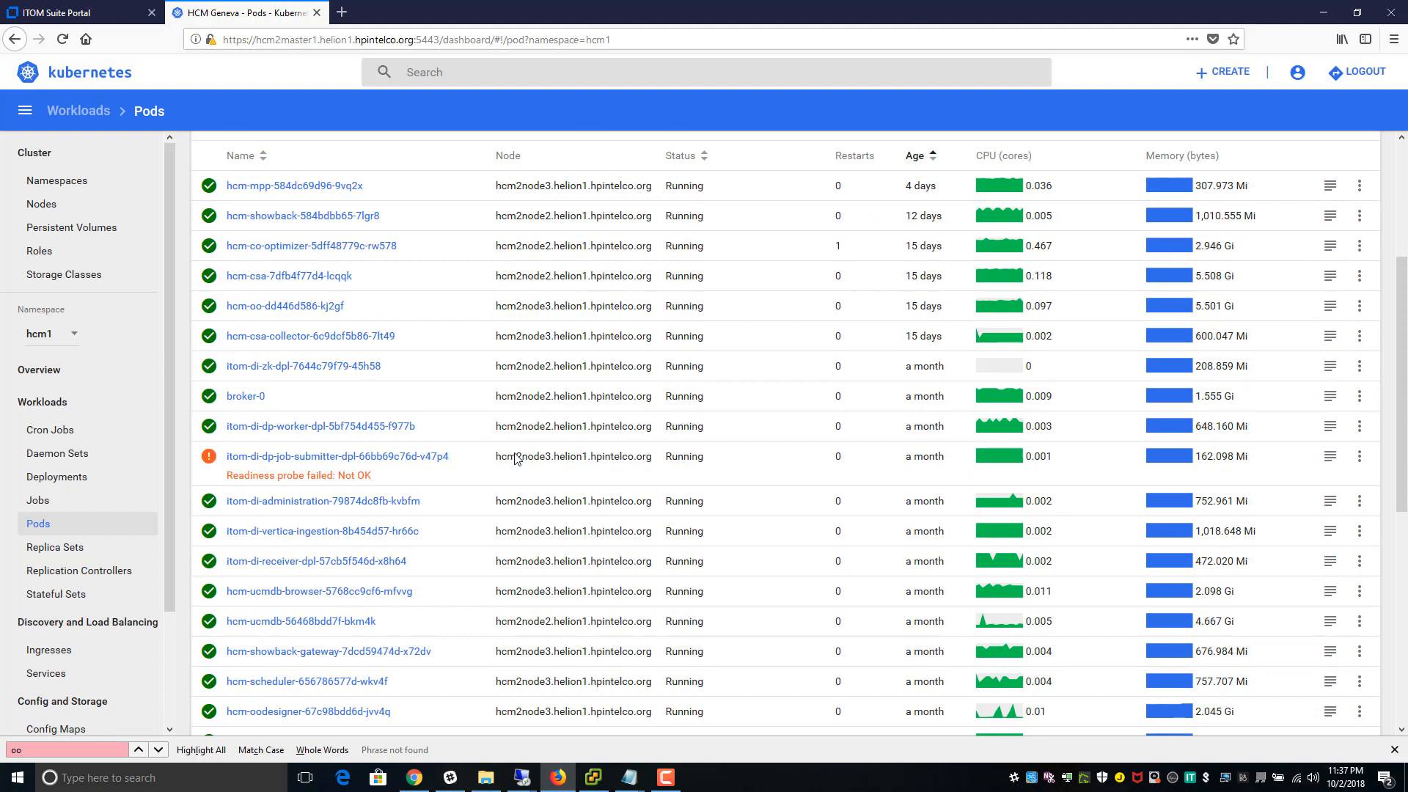
key("ctrl+f")
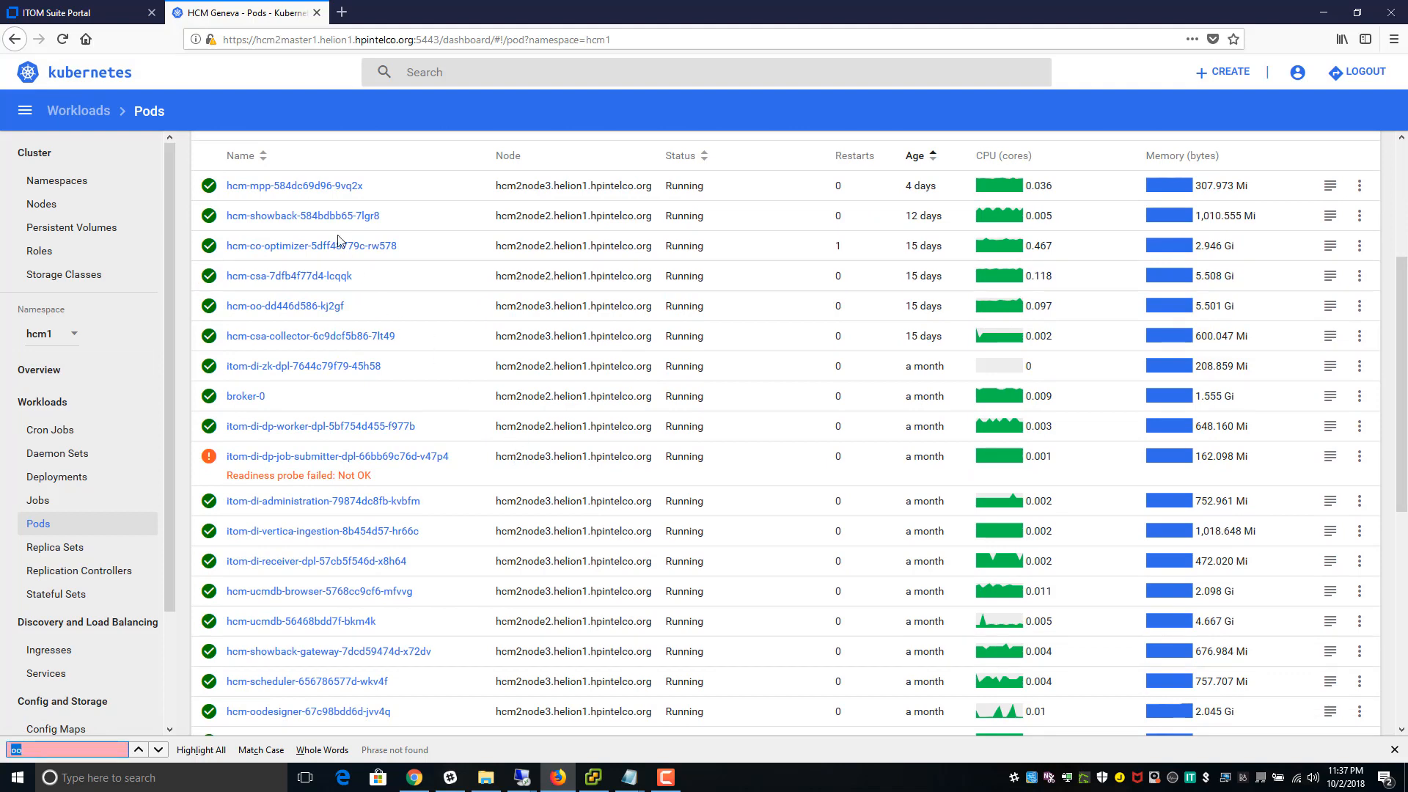
scroll(410, 366, "down", 3)
scroll(413, 373, "down", 5)
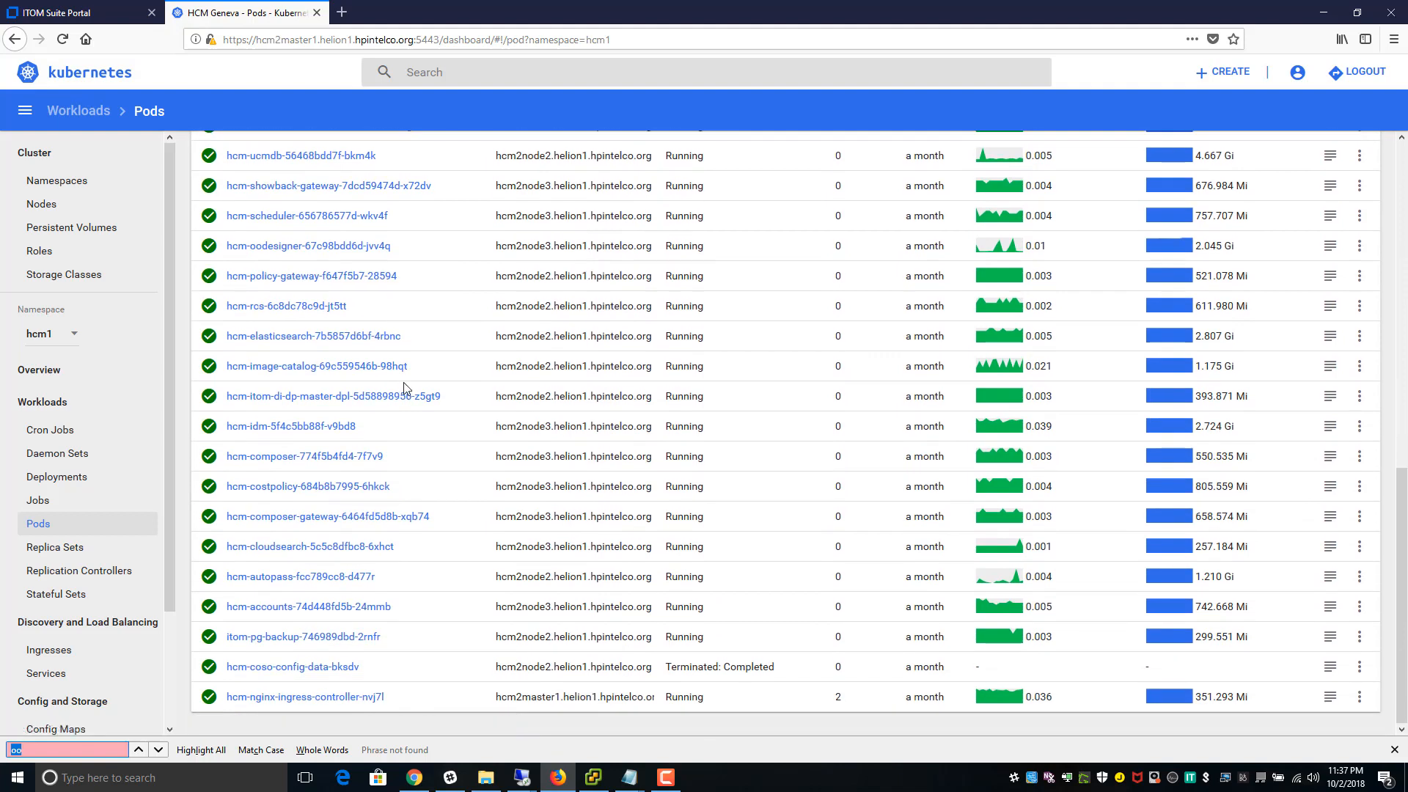
scroll(903, 587, "up", 2)
scroll(900, 585, "up", 5)
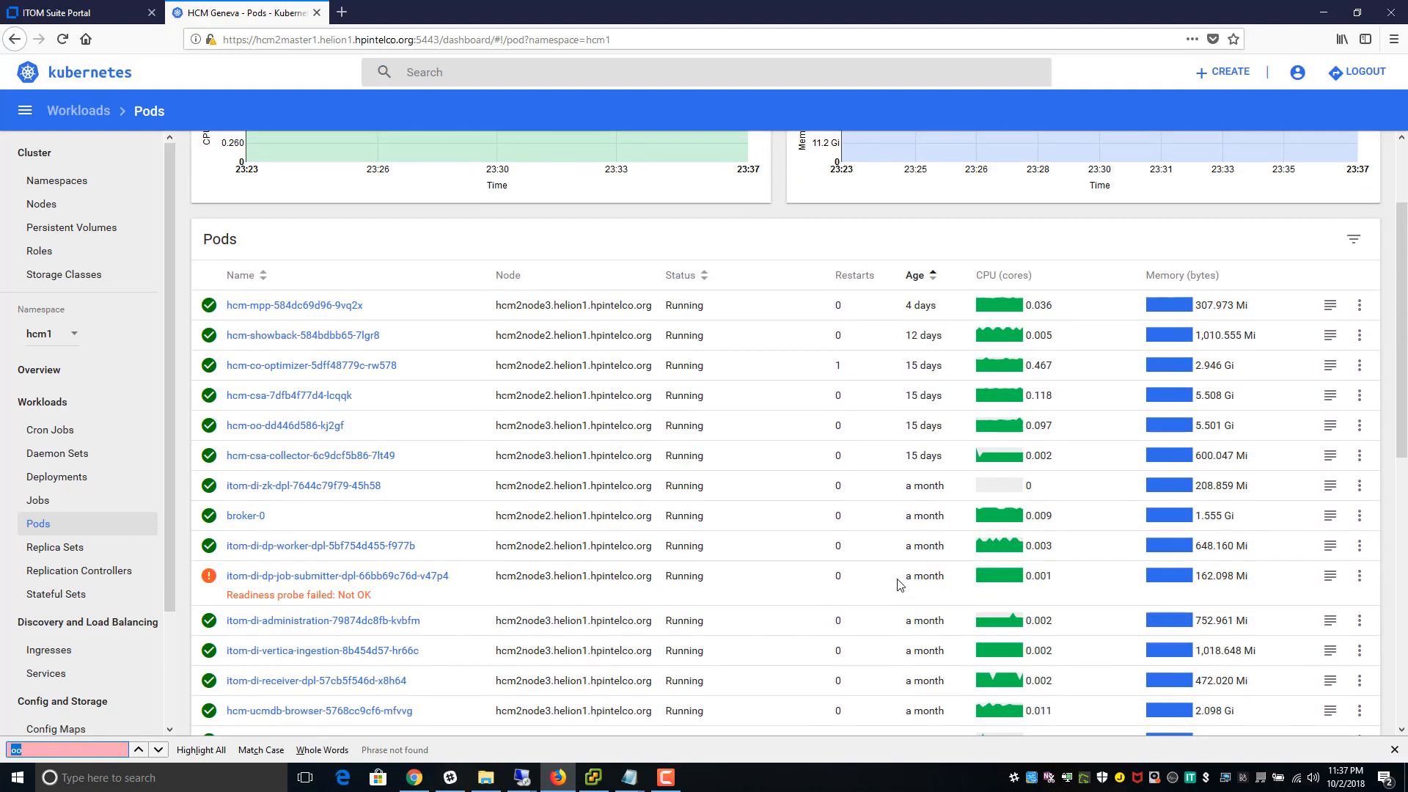
left_click(308, 427)
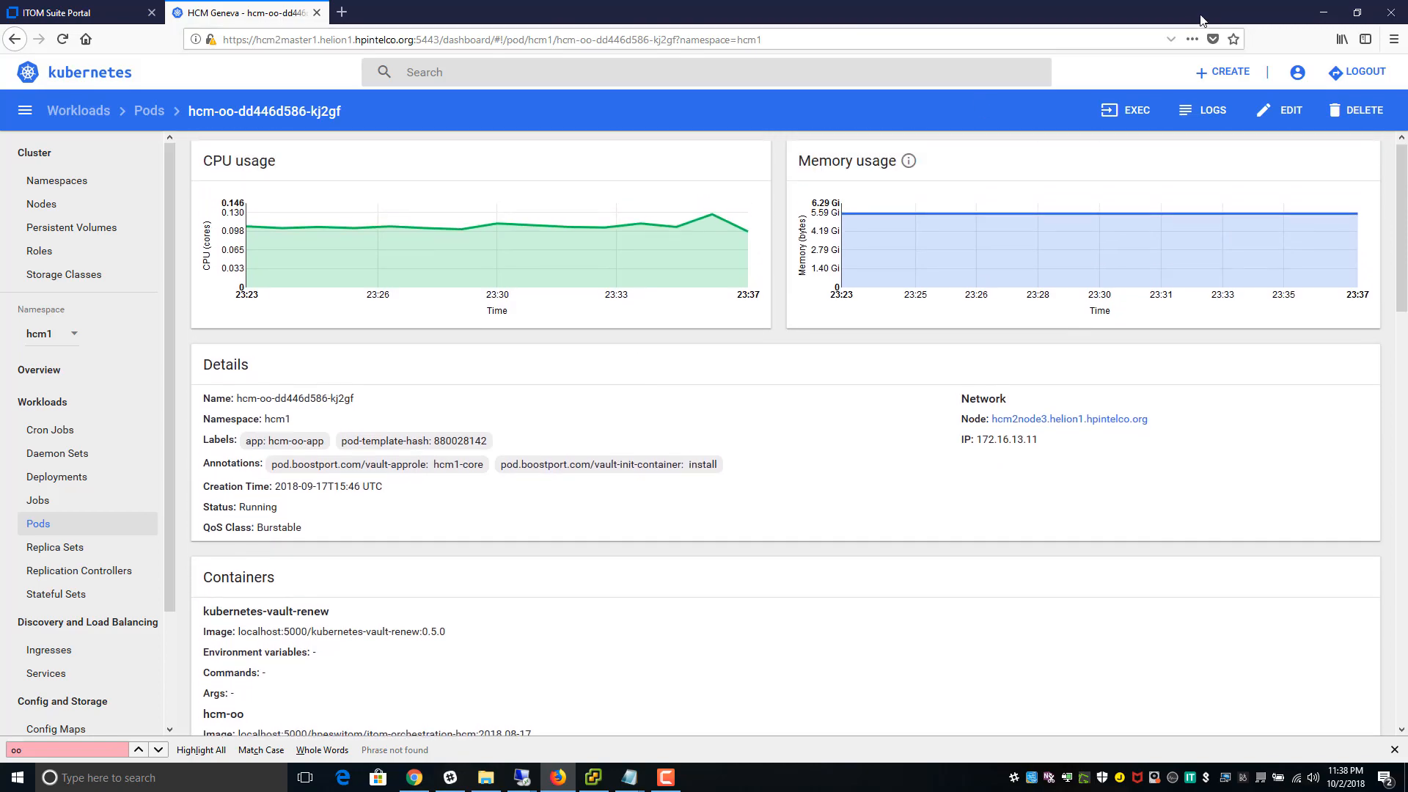
- Return to Operations Orchestration in Chrome and display the workers topology in the system configuration
left_click(1316, 11)
left_click(1318, 11)
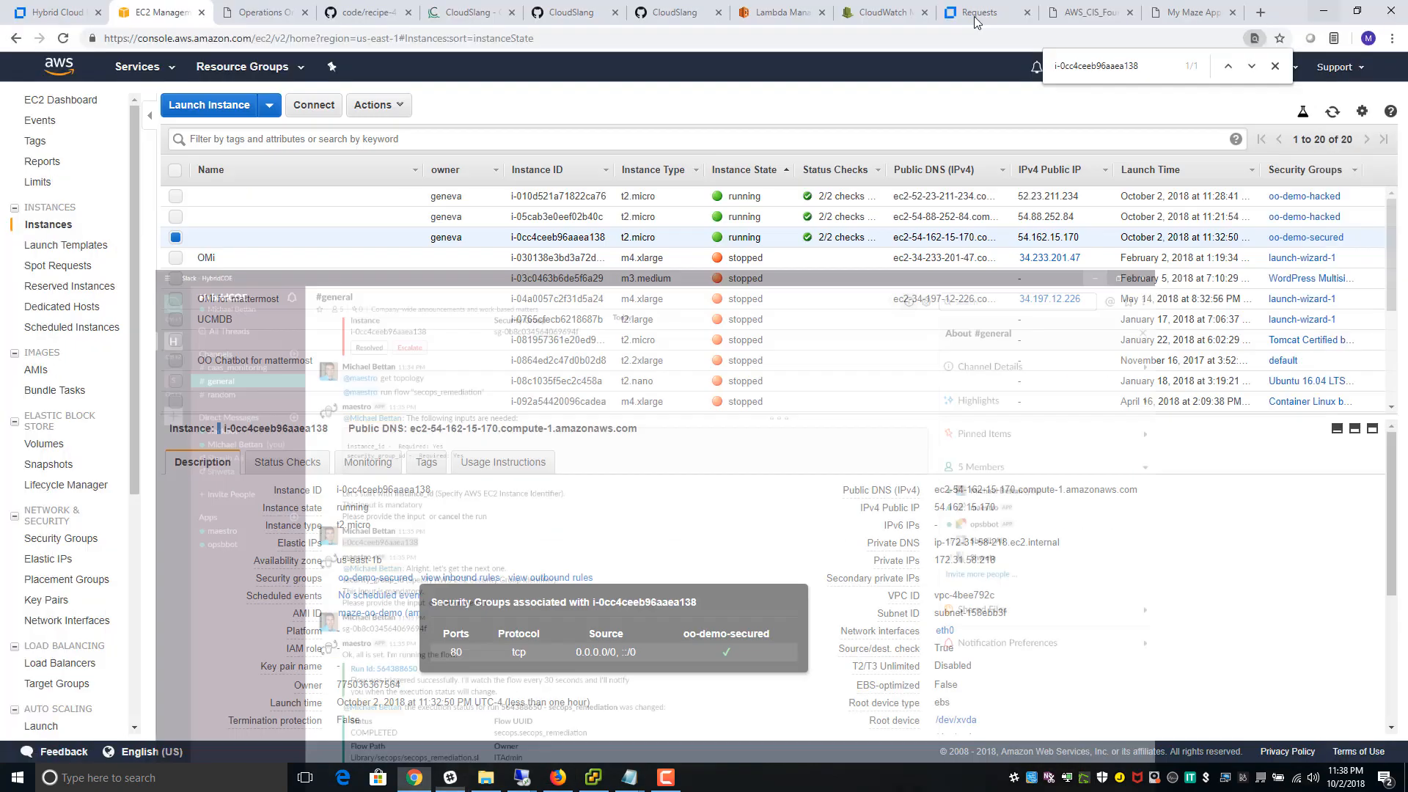
left_click(270, 15)
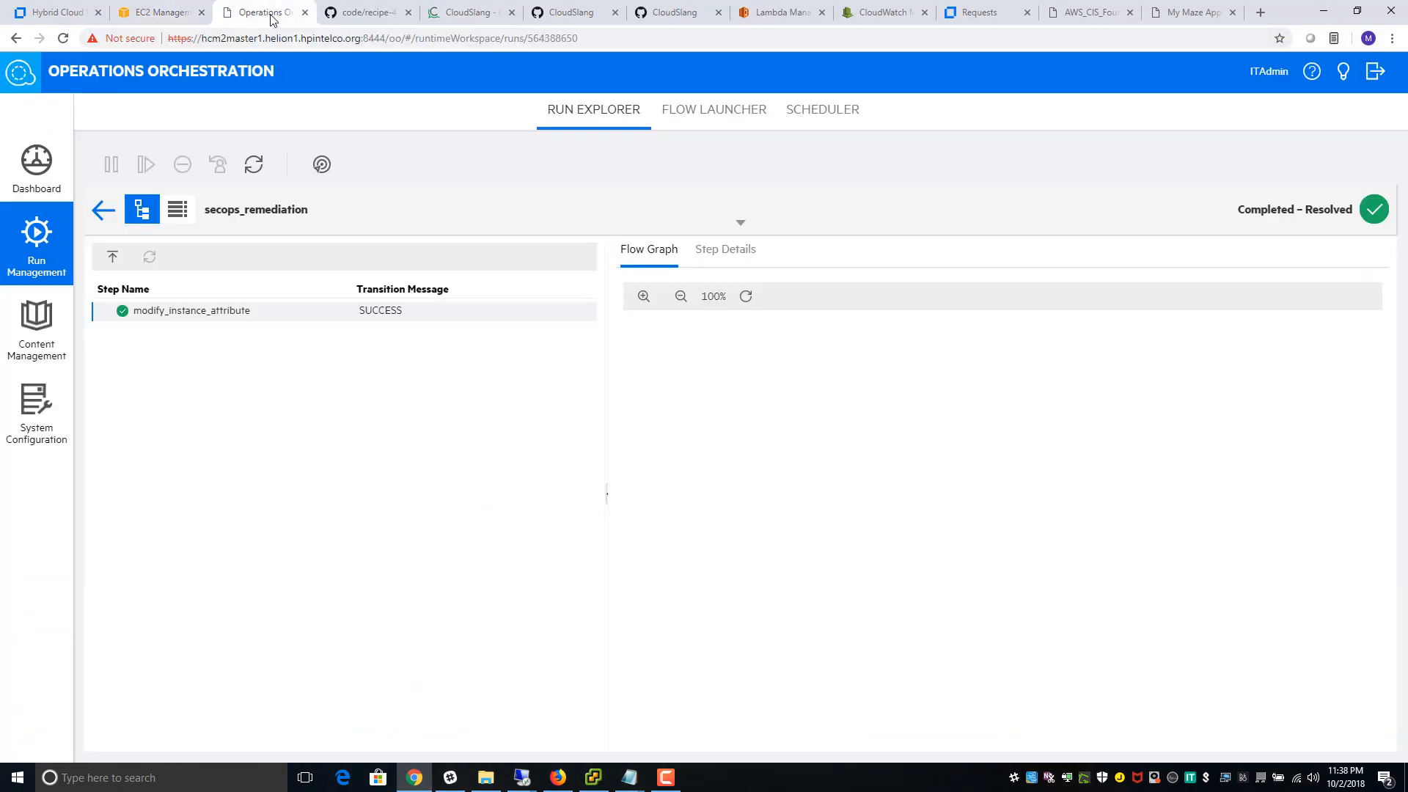
left_click(28, 415)
left_click(529, 110)
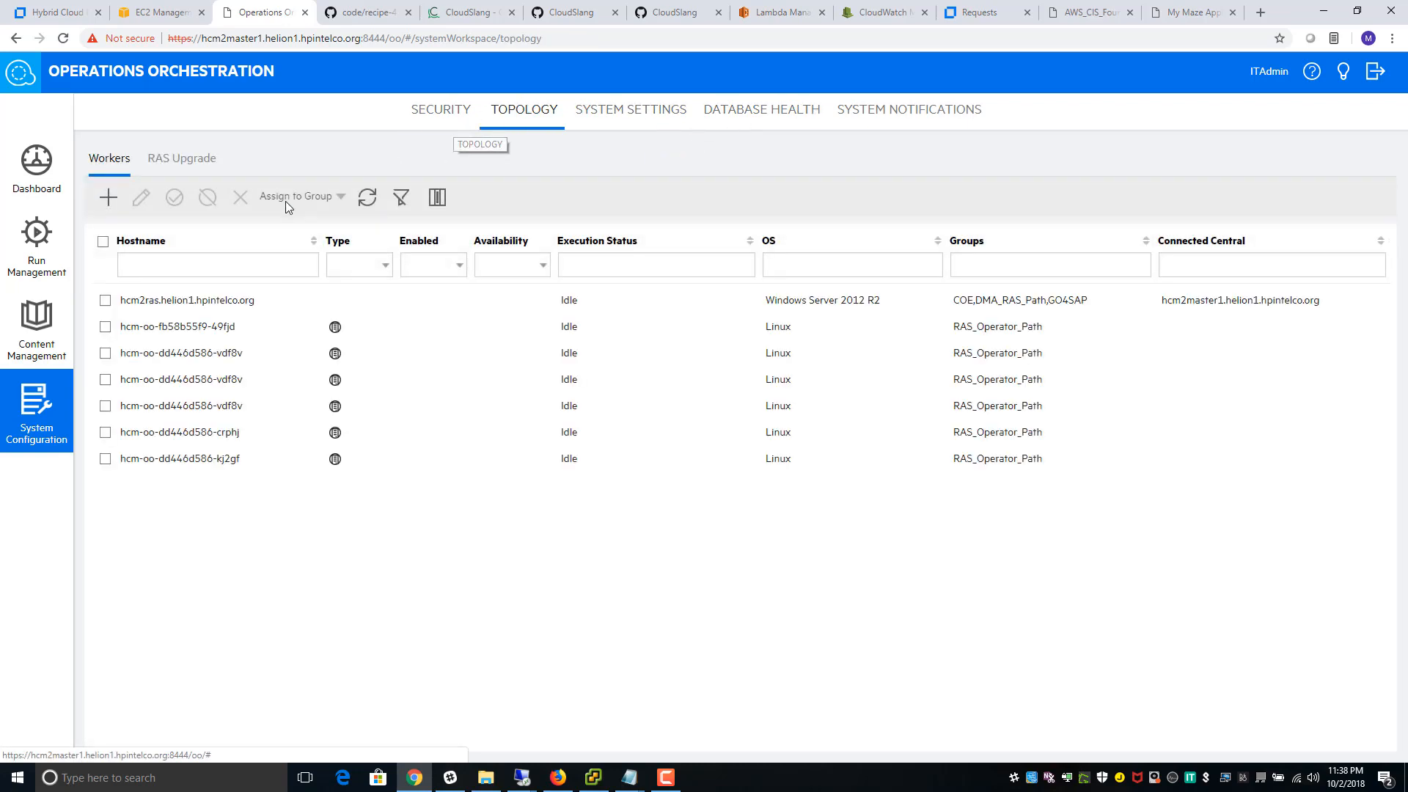